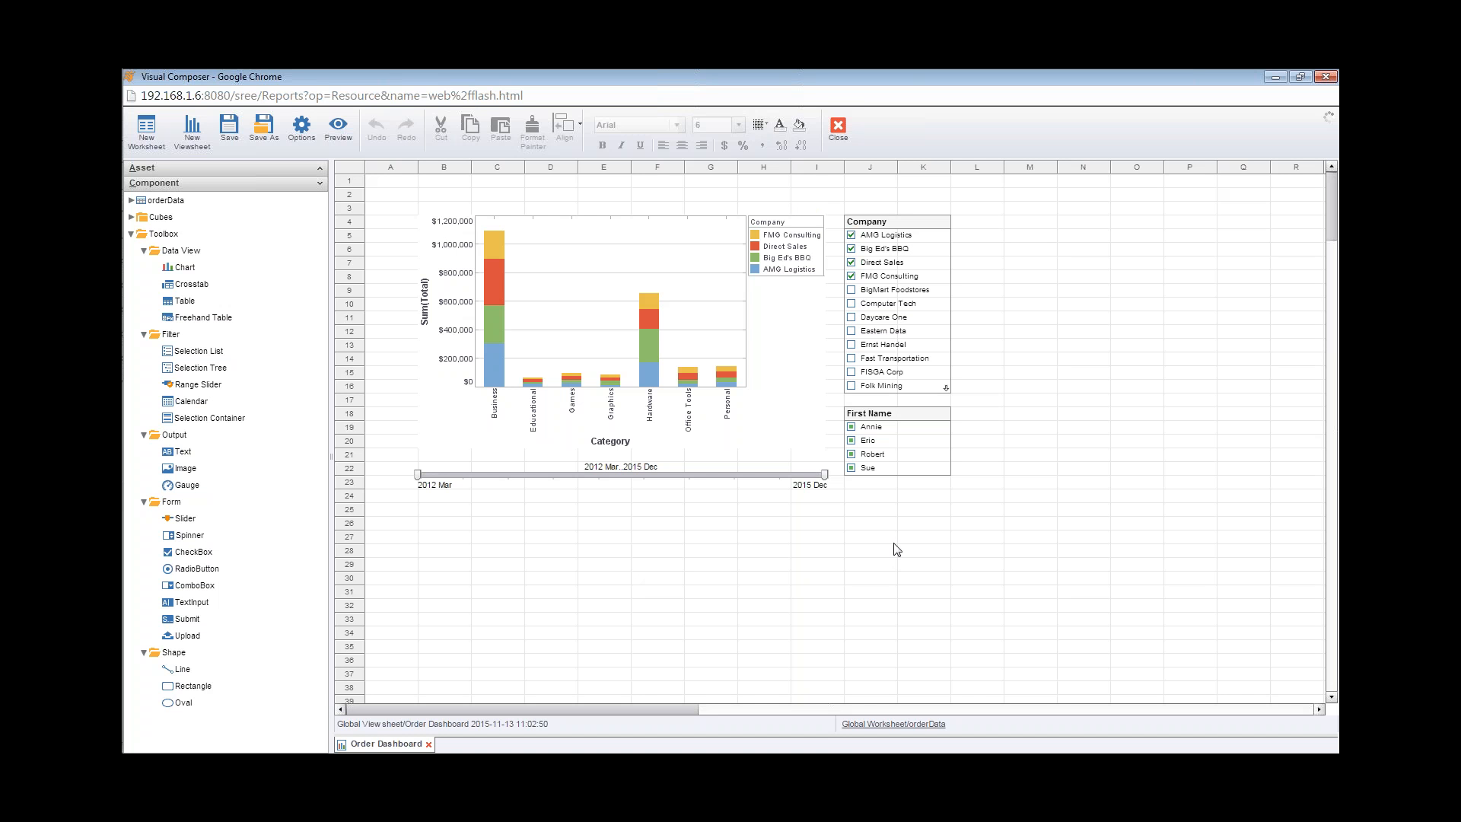
Step: Narrow the dashboard's date range slider to 2013 May..2014 Apr by moving both handles
left_click_drag(824, 474, 644, 477)
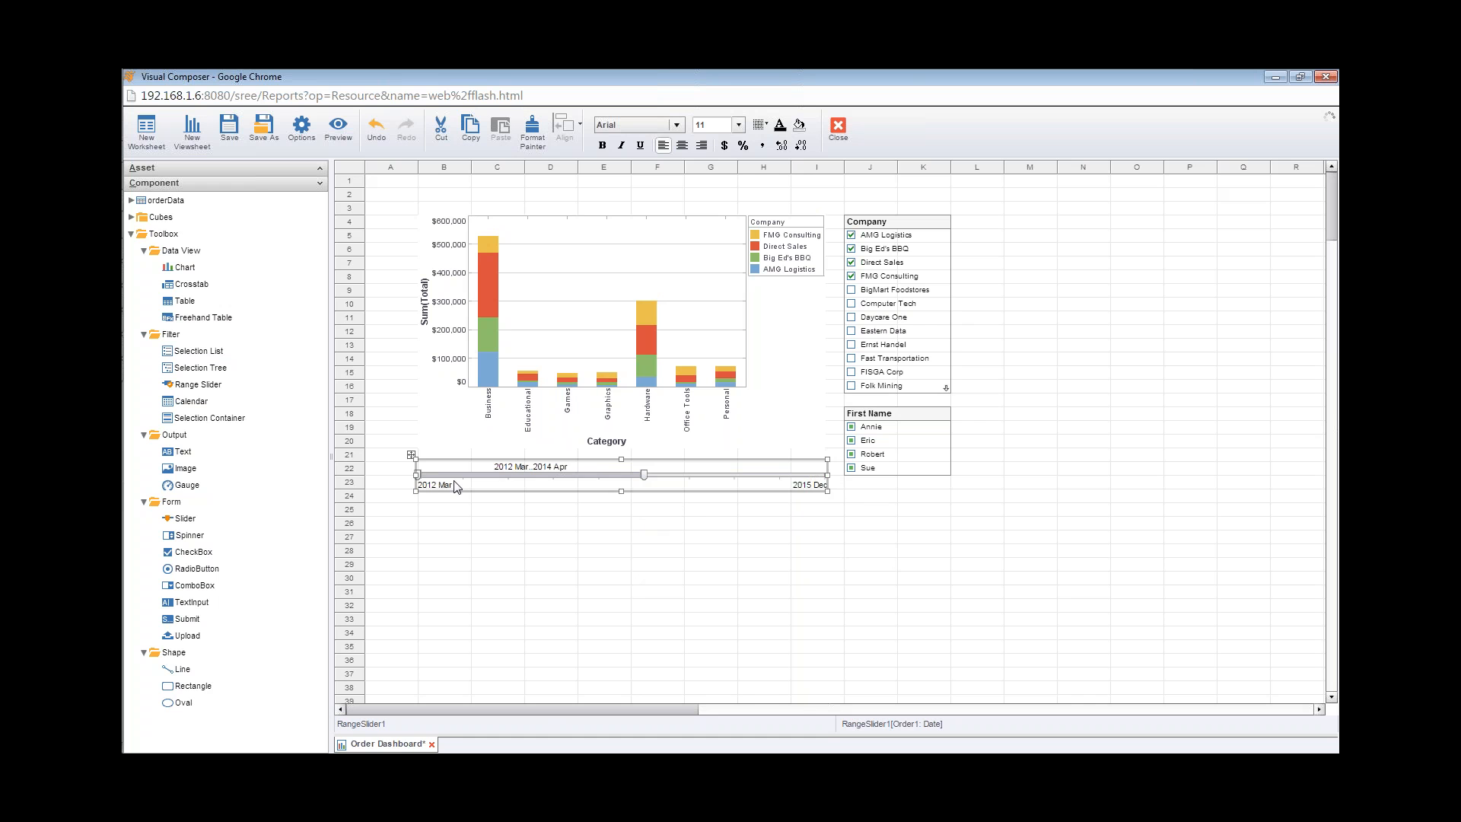
left_click(439, 538)
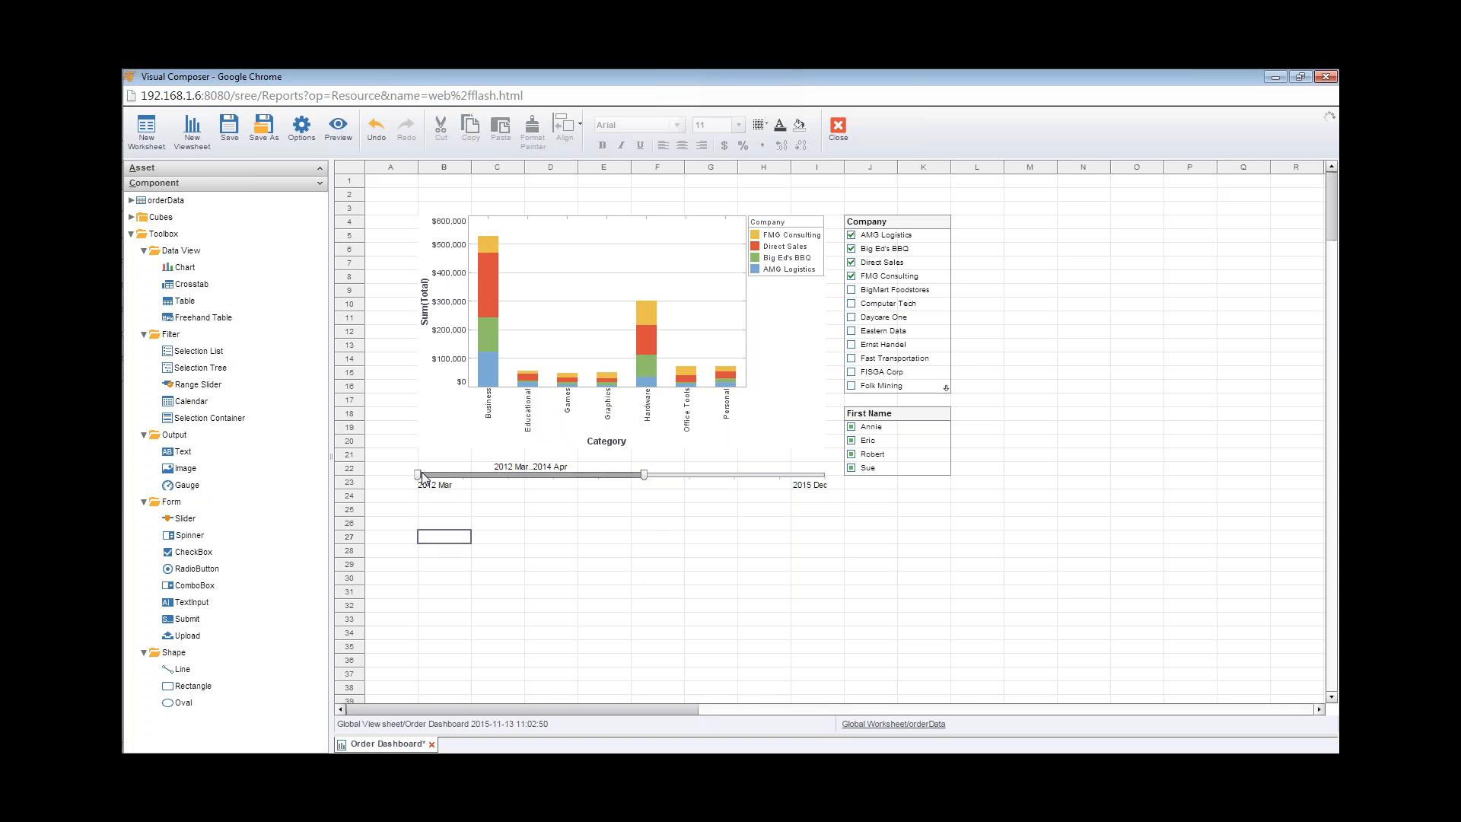
left_click_drag(418, 475, 544, 475)
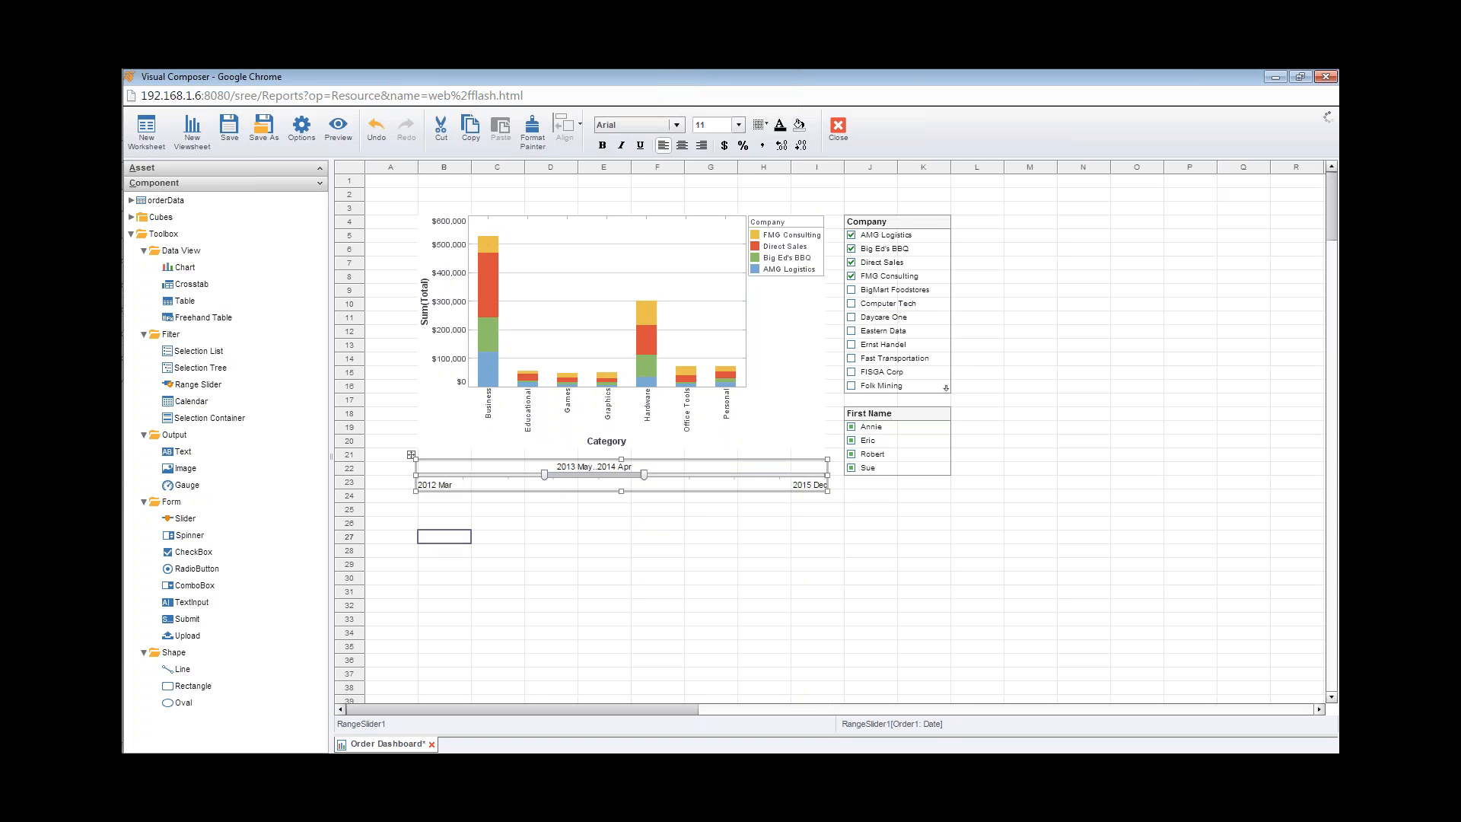
Step: Check Eastern Data and Ernst Handel, uncheck Big Ed's BBQ in the Company list, and keep only Eric among first names
left_click(851, 331)
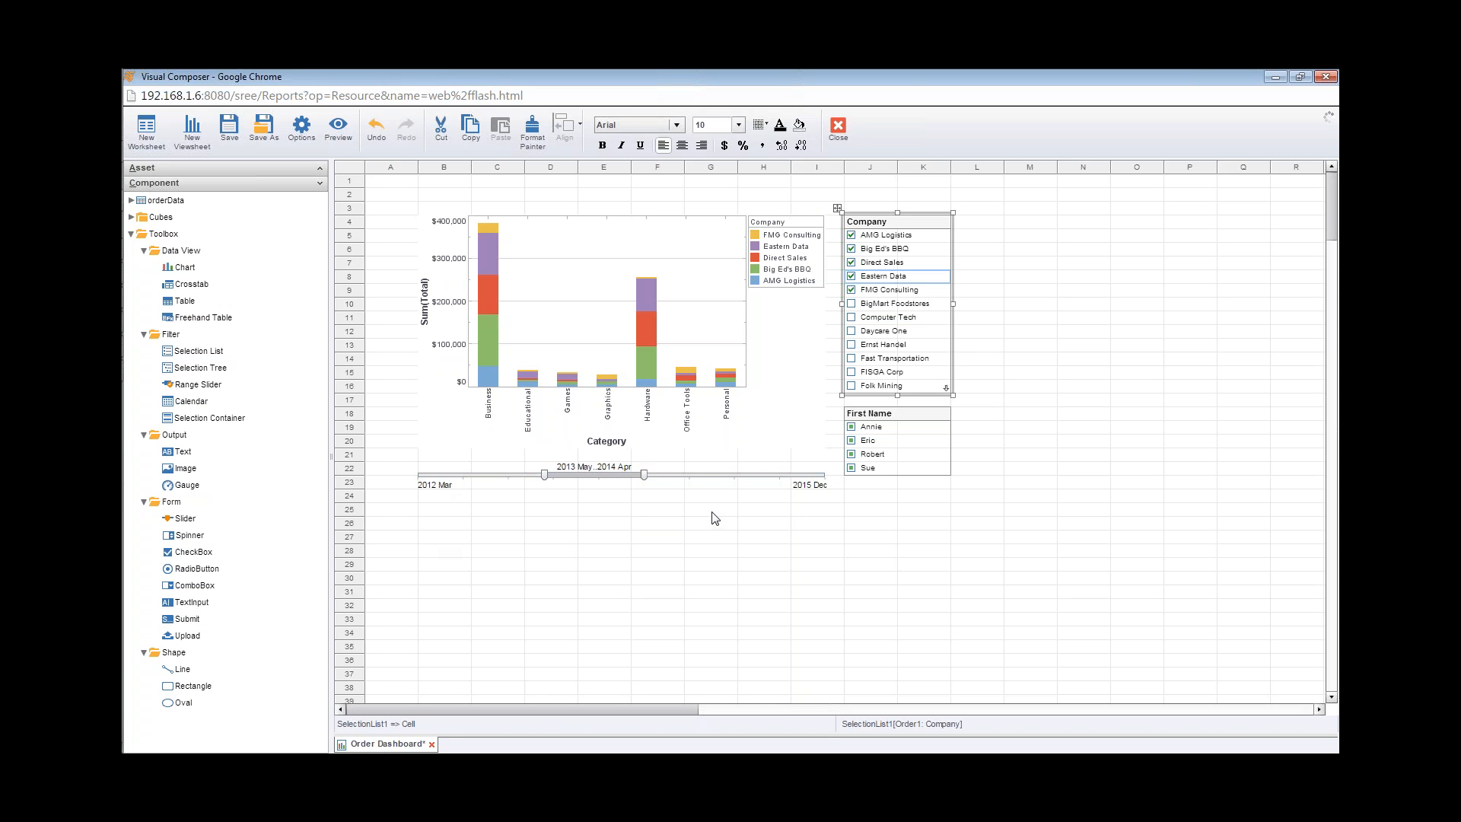
left_click(851, 248)
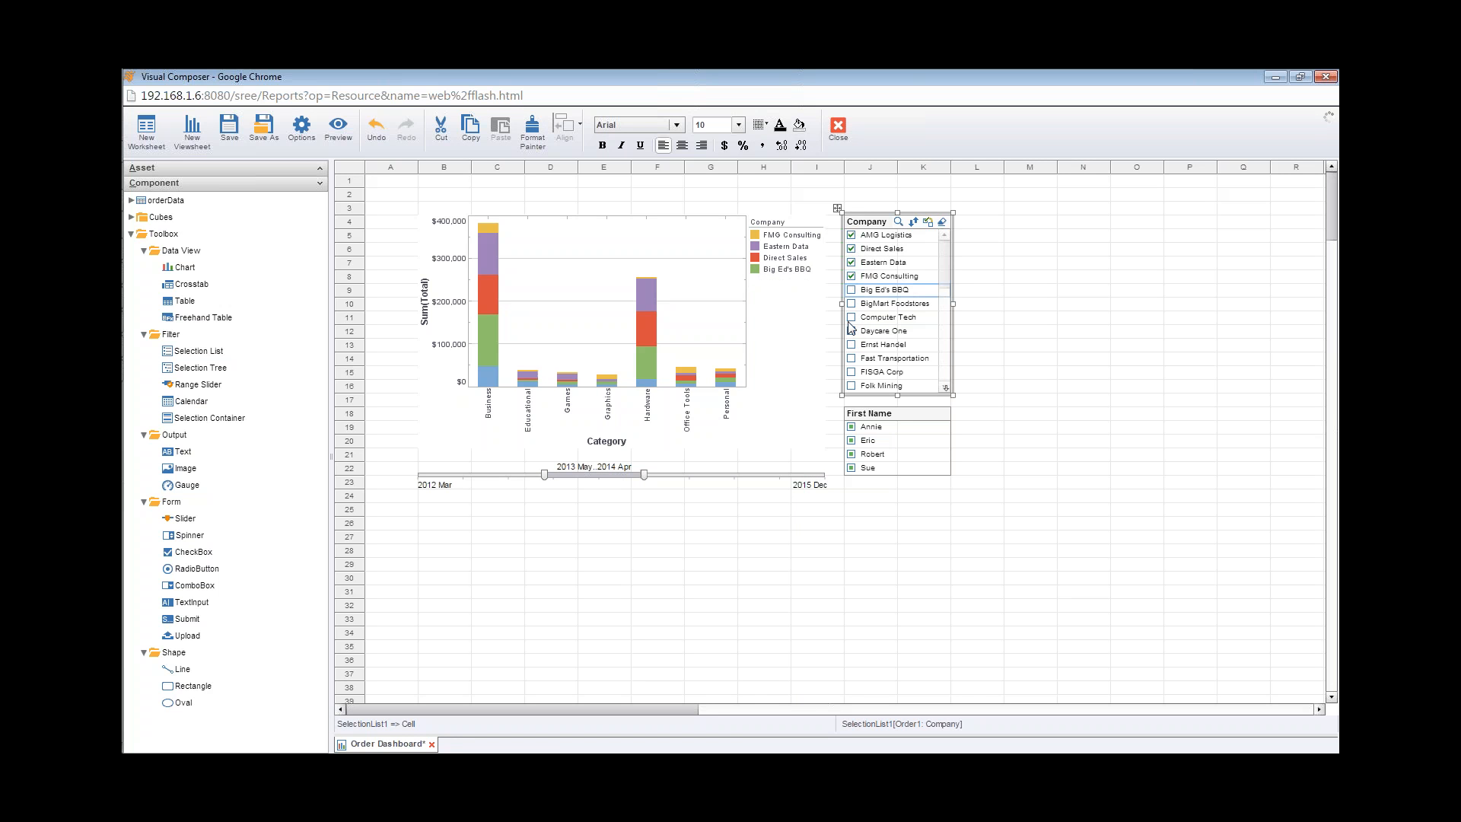
left_click(851, 344)
left_click(852, 440)
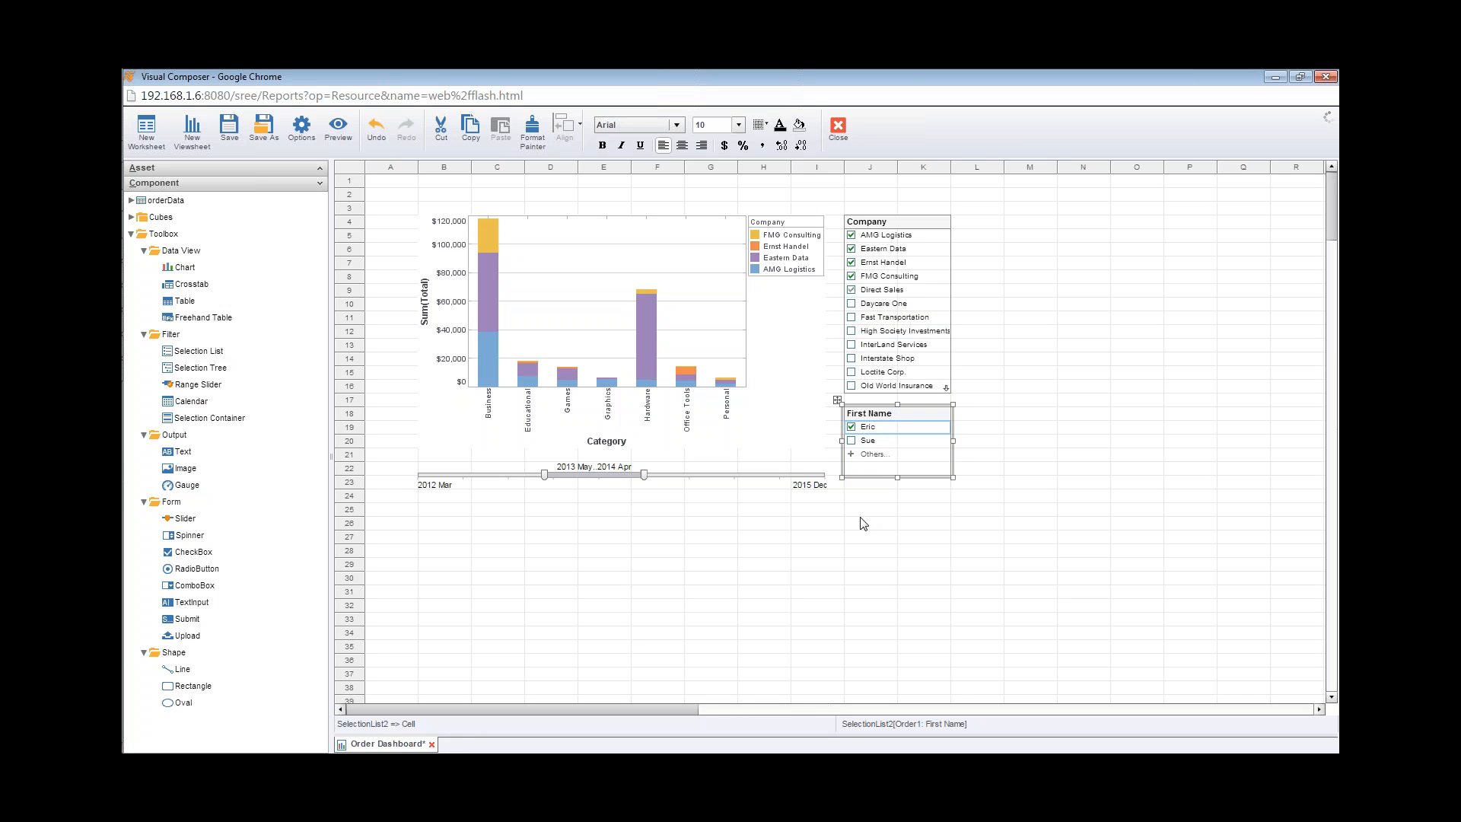
Step: Slide the date range to 2014 Feb..2015 Jan and check High Society Investments in the Company list
left_click_drag(598, 475, 680, 476)
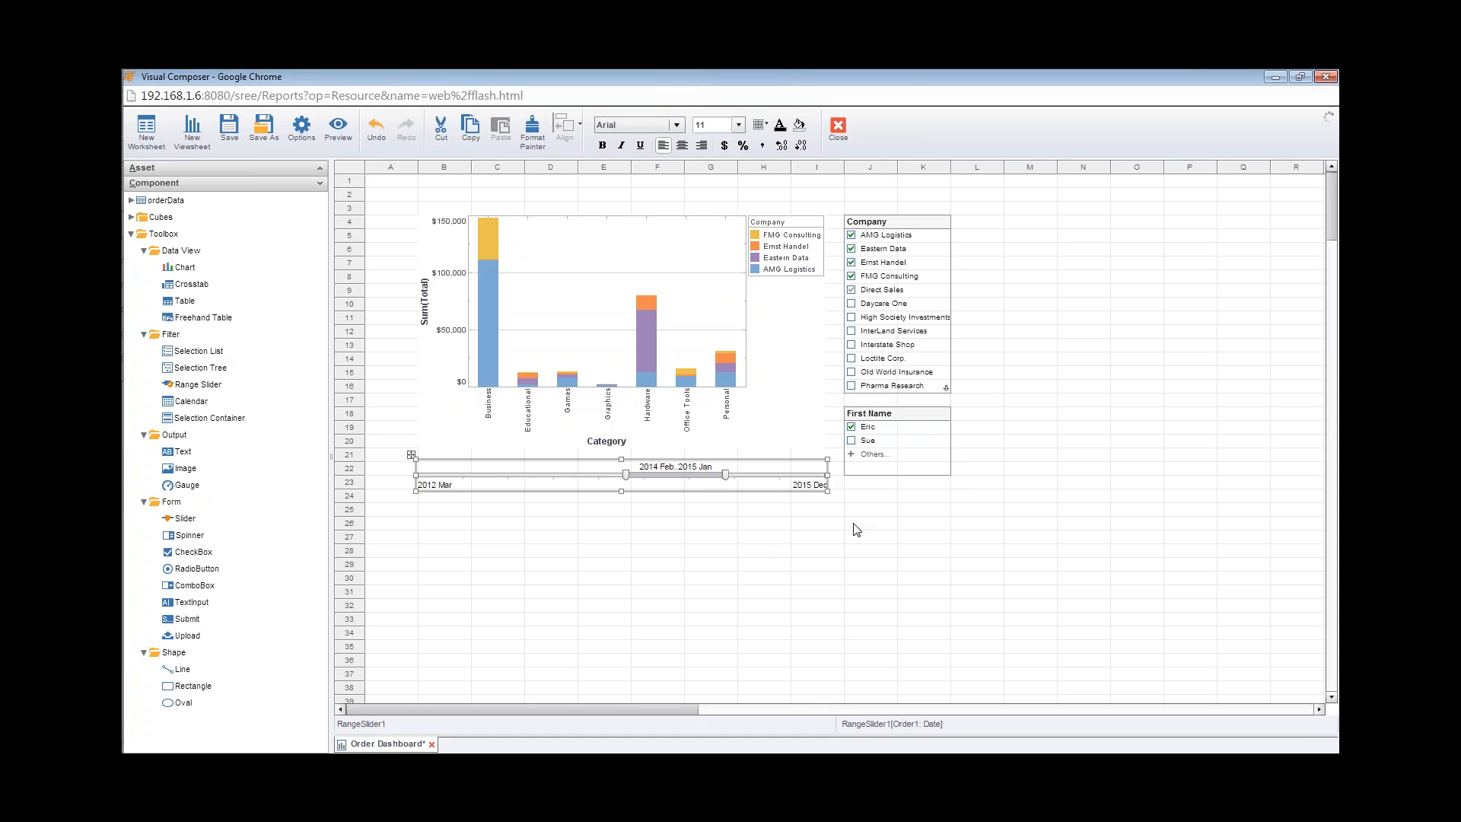
mouse_move(903, 310)
mouse_move(860, 306)
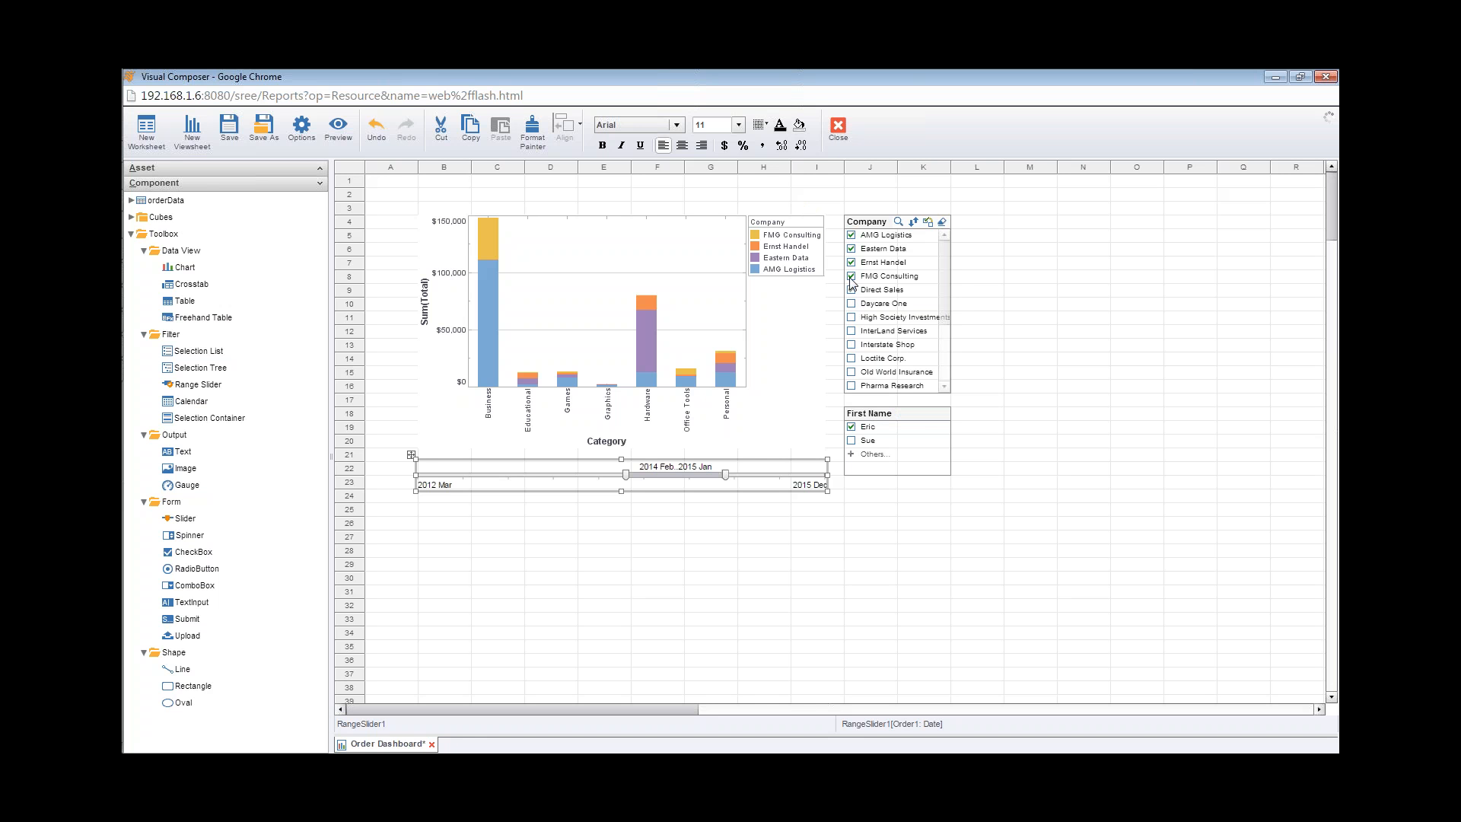
left_click(852, 318)
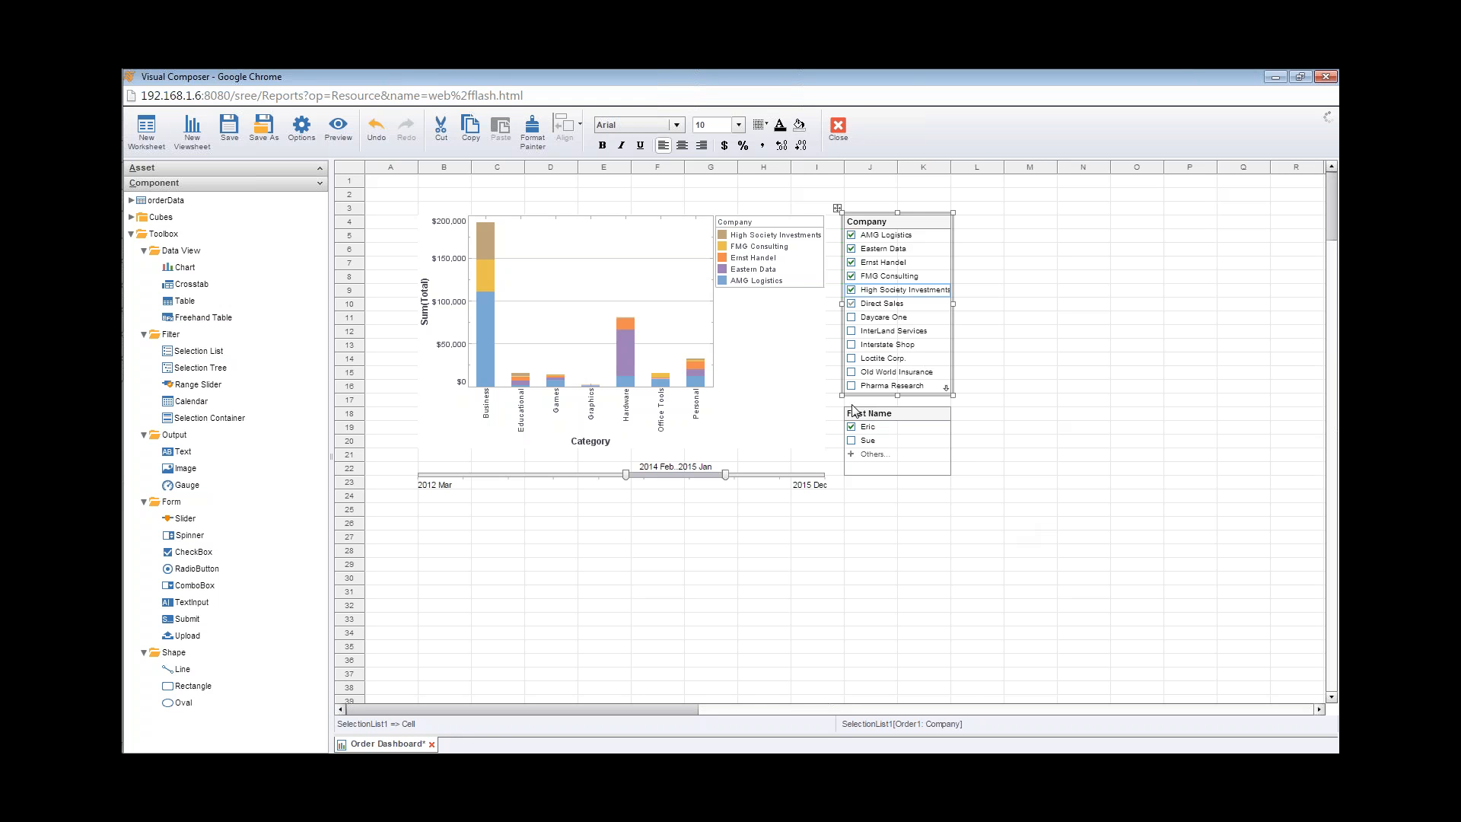
Step: Slide the date range back to 2013 Feb..2014 Jan
mouse_move(875, 242)
left_click_drag(683, 475, 575, 476)
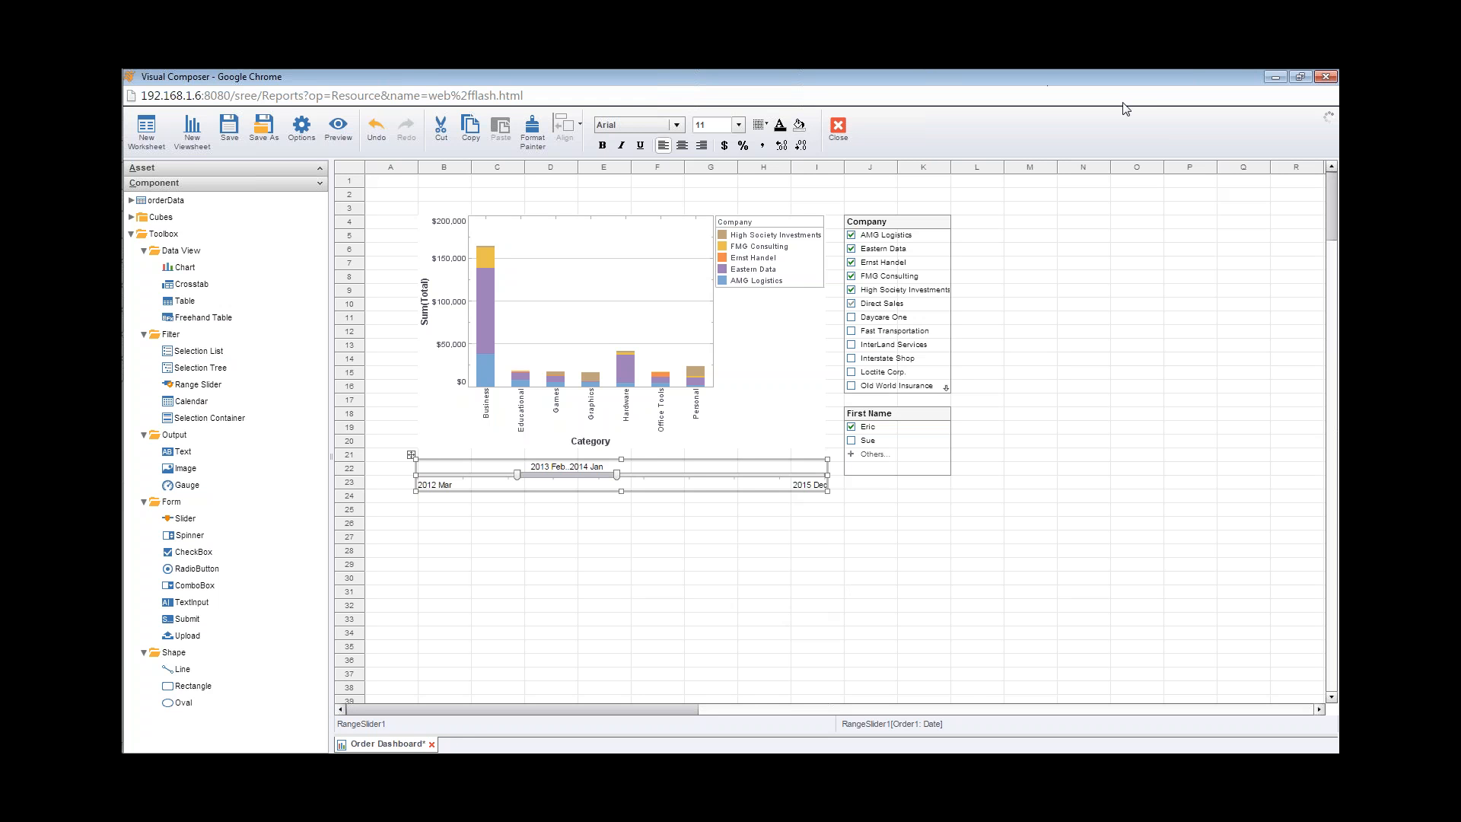
Step: Go to the InetSoft server home page by removing Reports from the browser address
left_click(1271, 77)
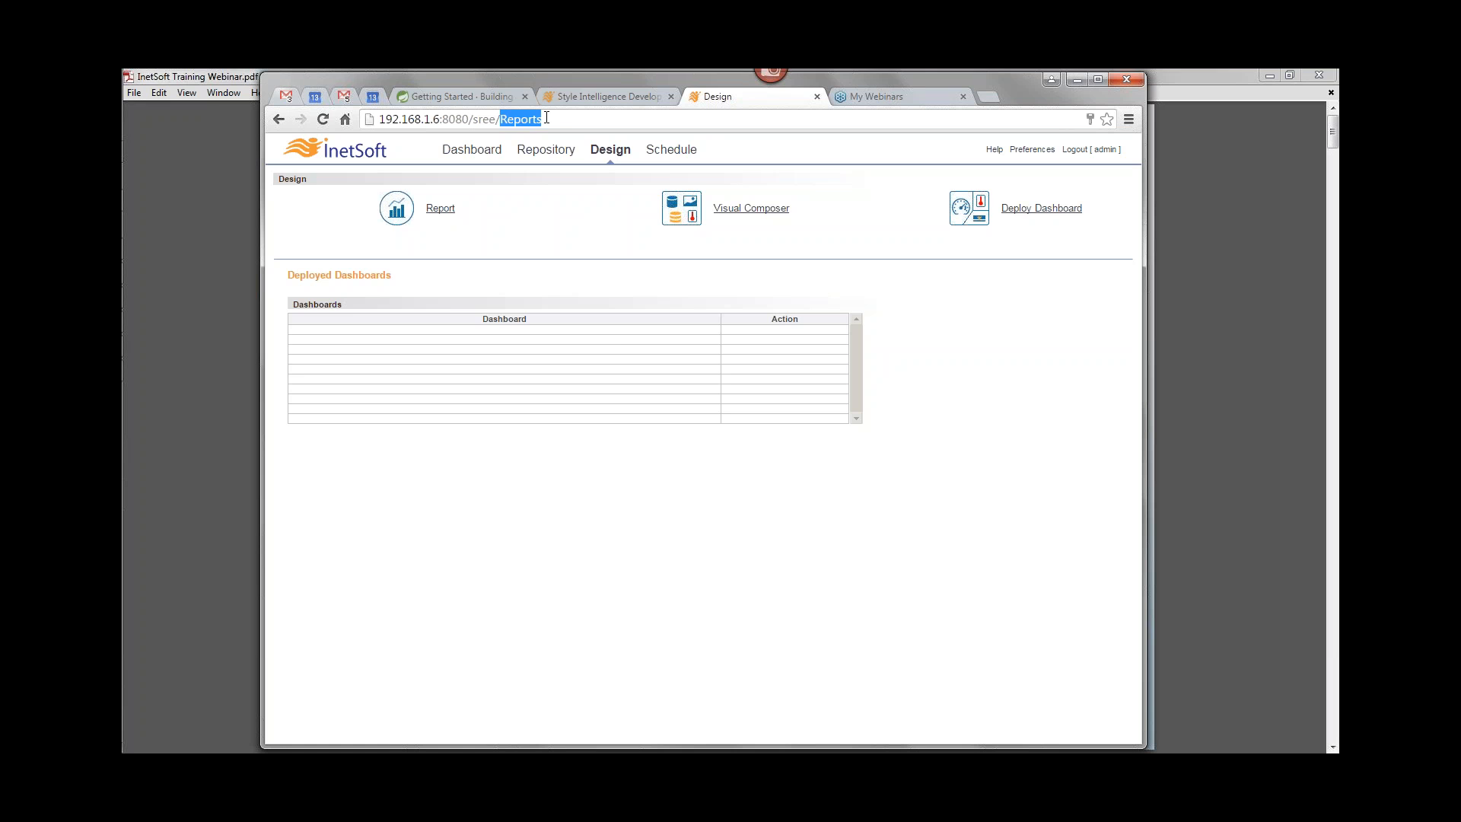
key("BackSpace")
key("Return")
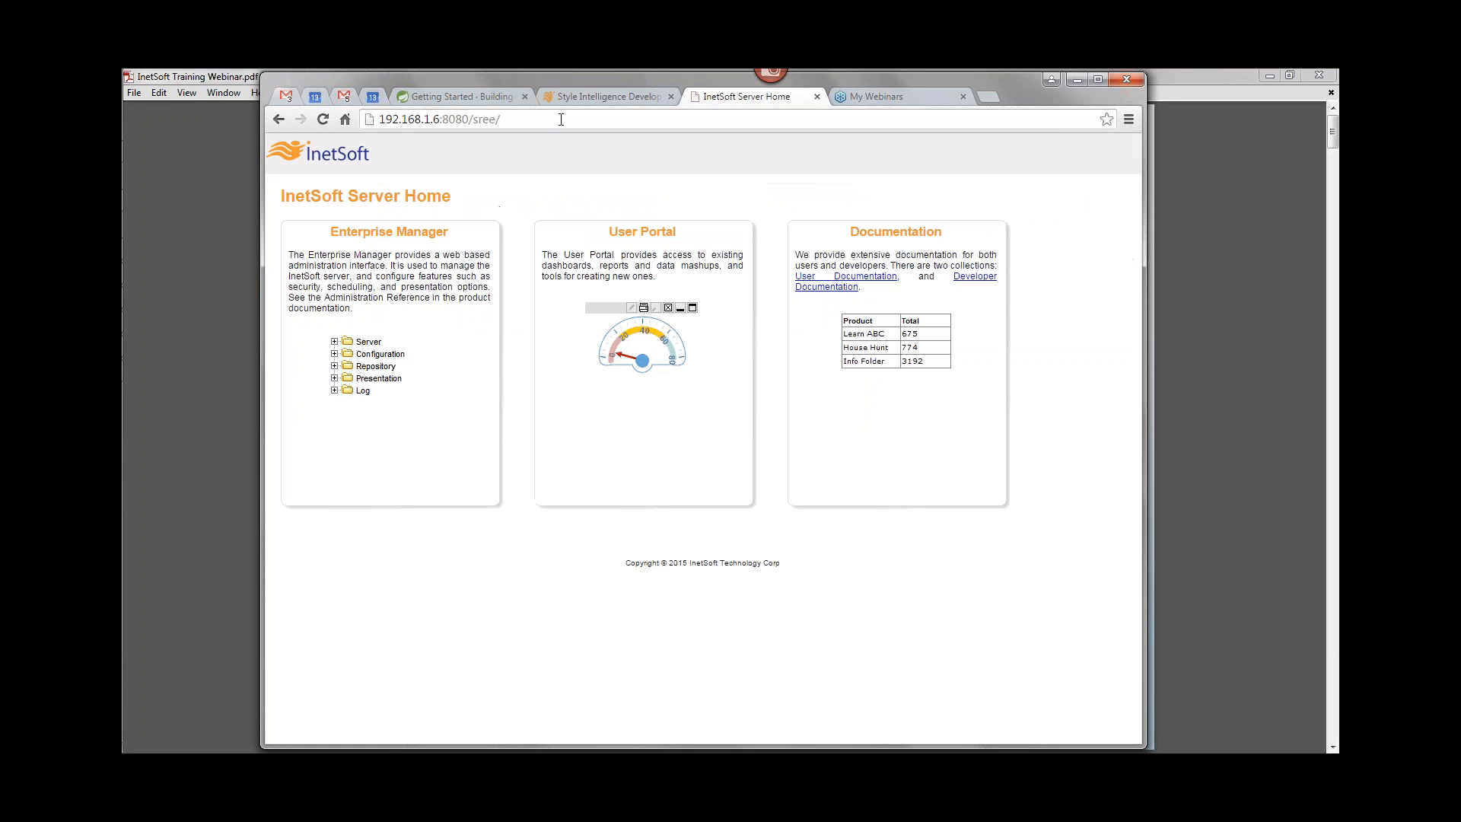
Step: Open Enterprise Manager and log in with the administrator name and password, declining to save the password
left_click(496, 378)
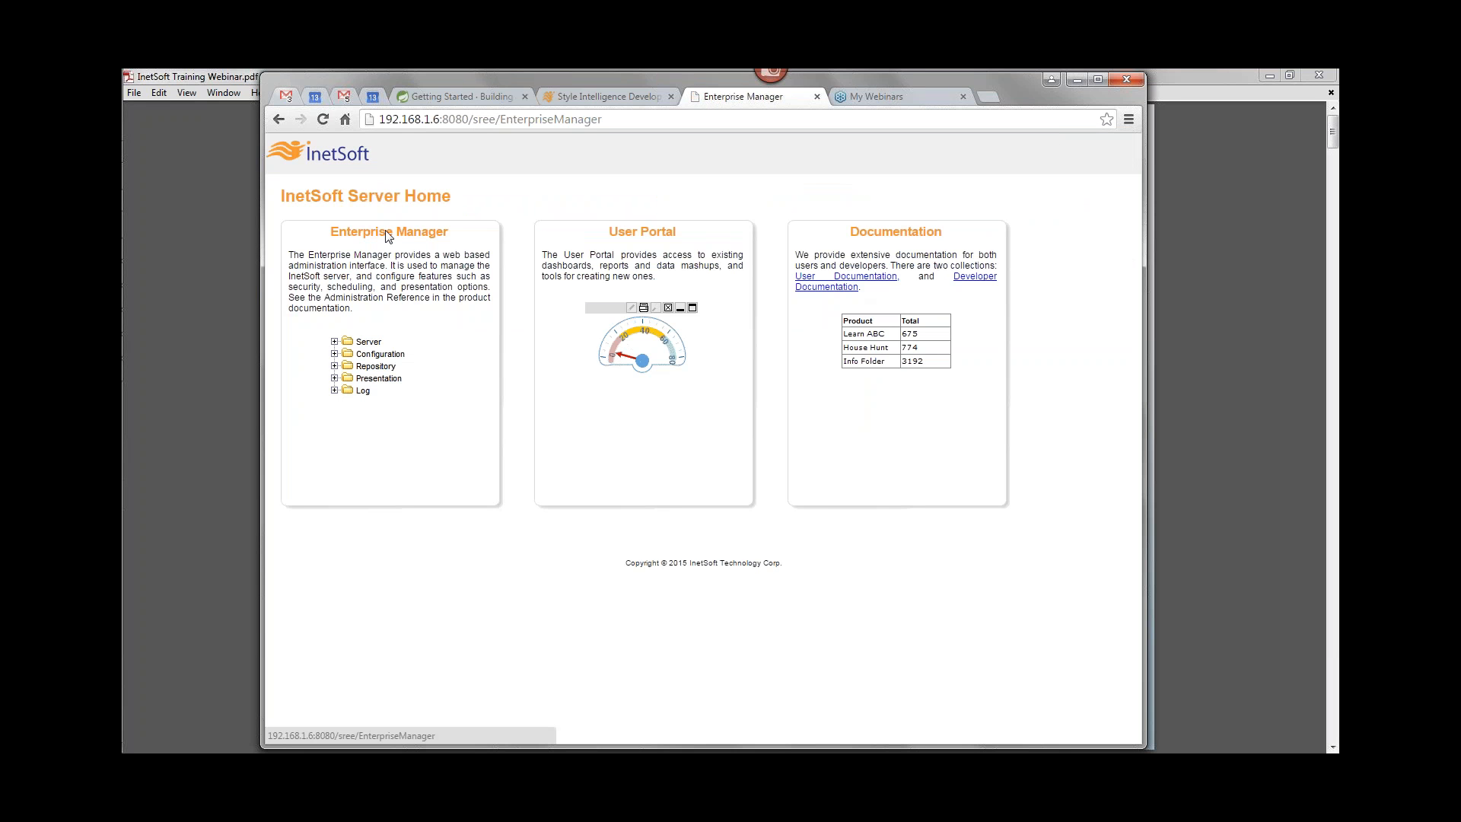
type("admin")
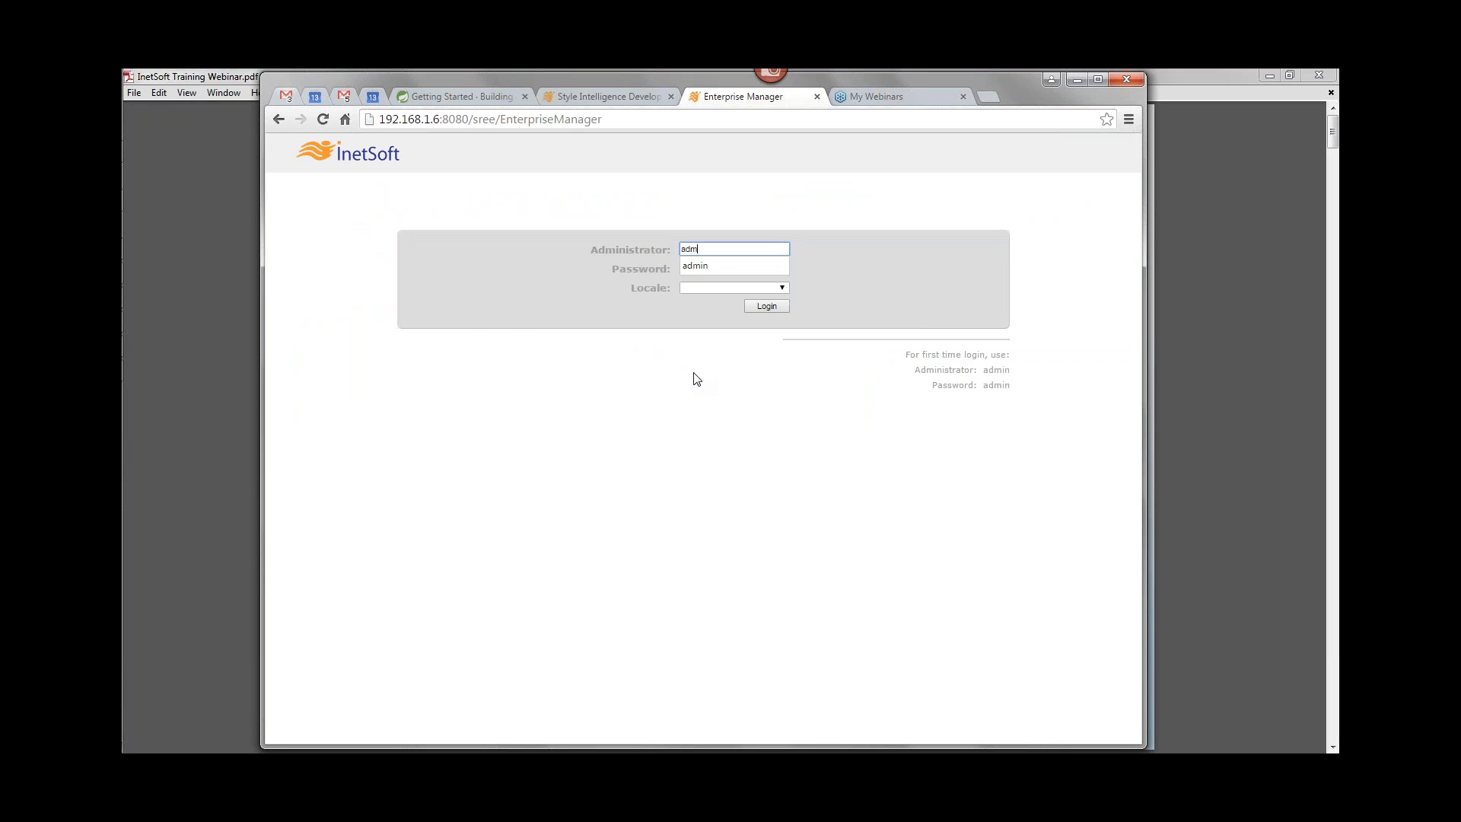
key("Tab")
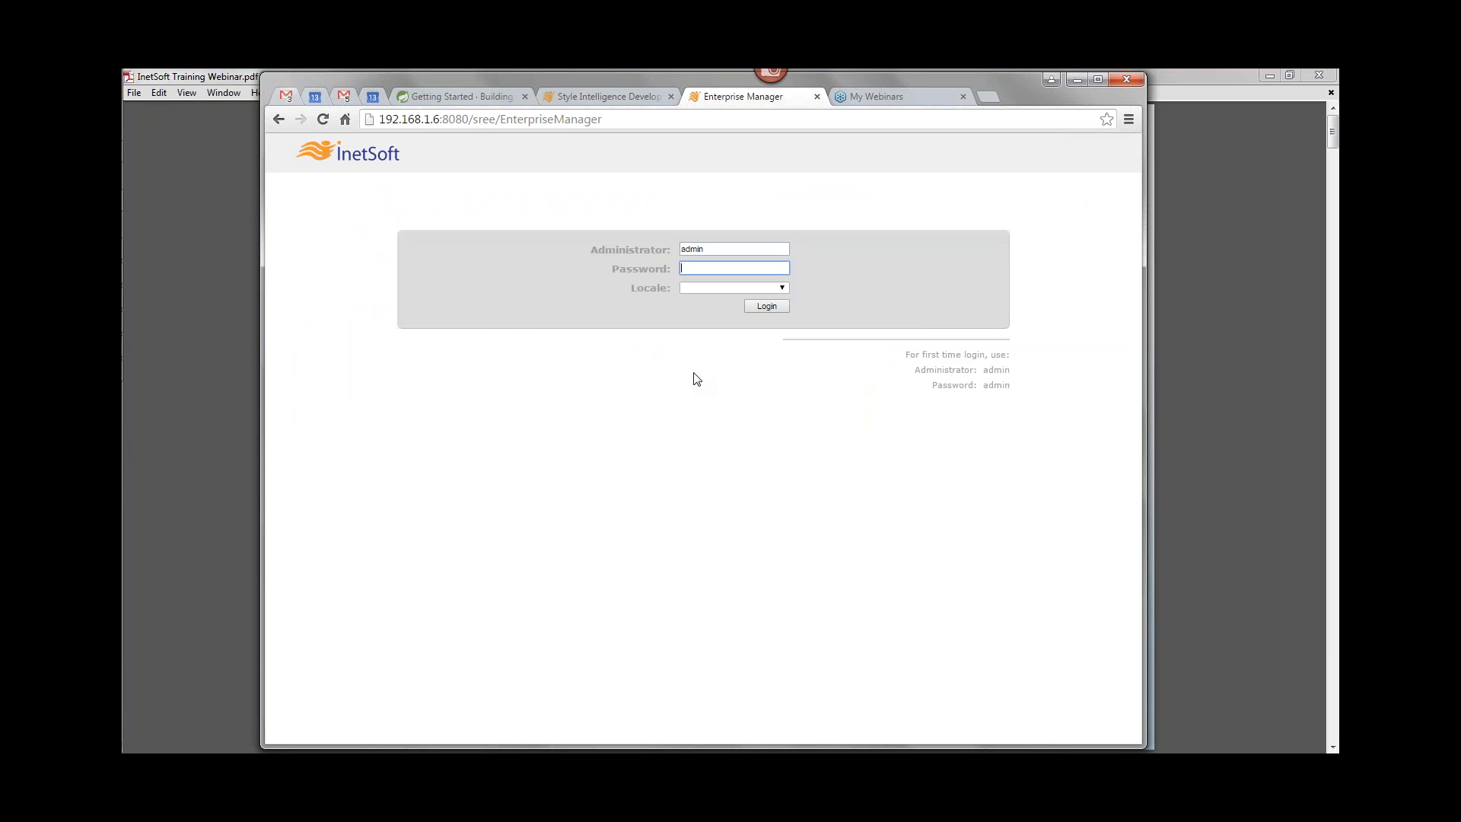
type("admin")
key("Return")
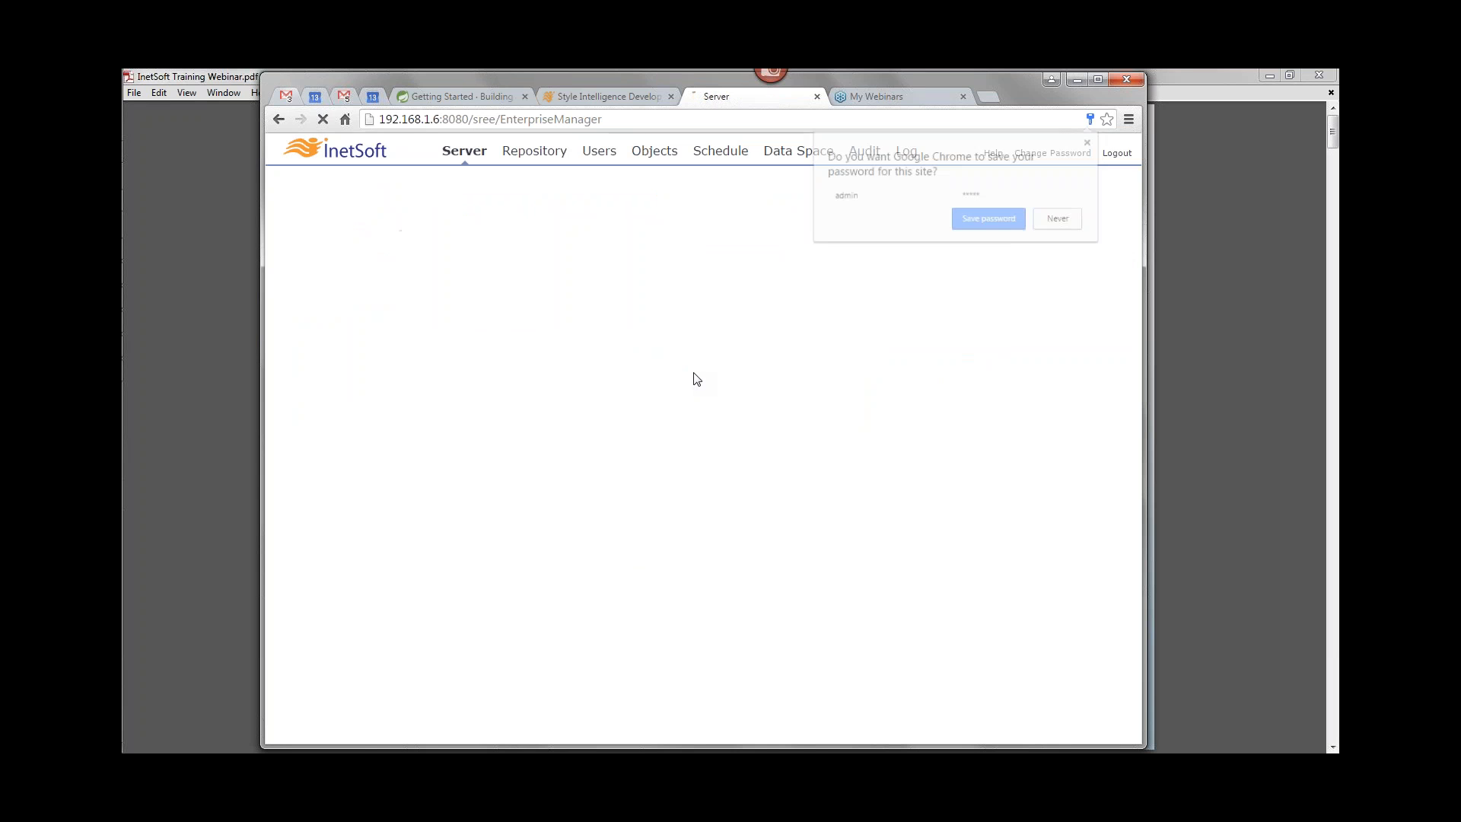
left_click(1075, 220)
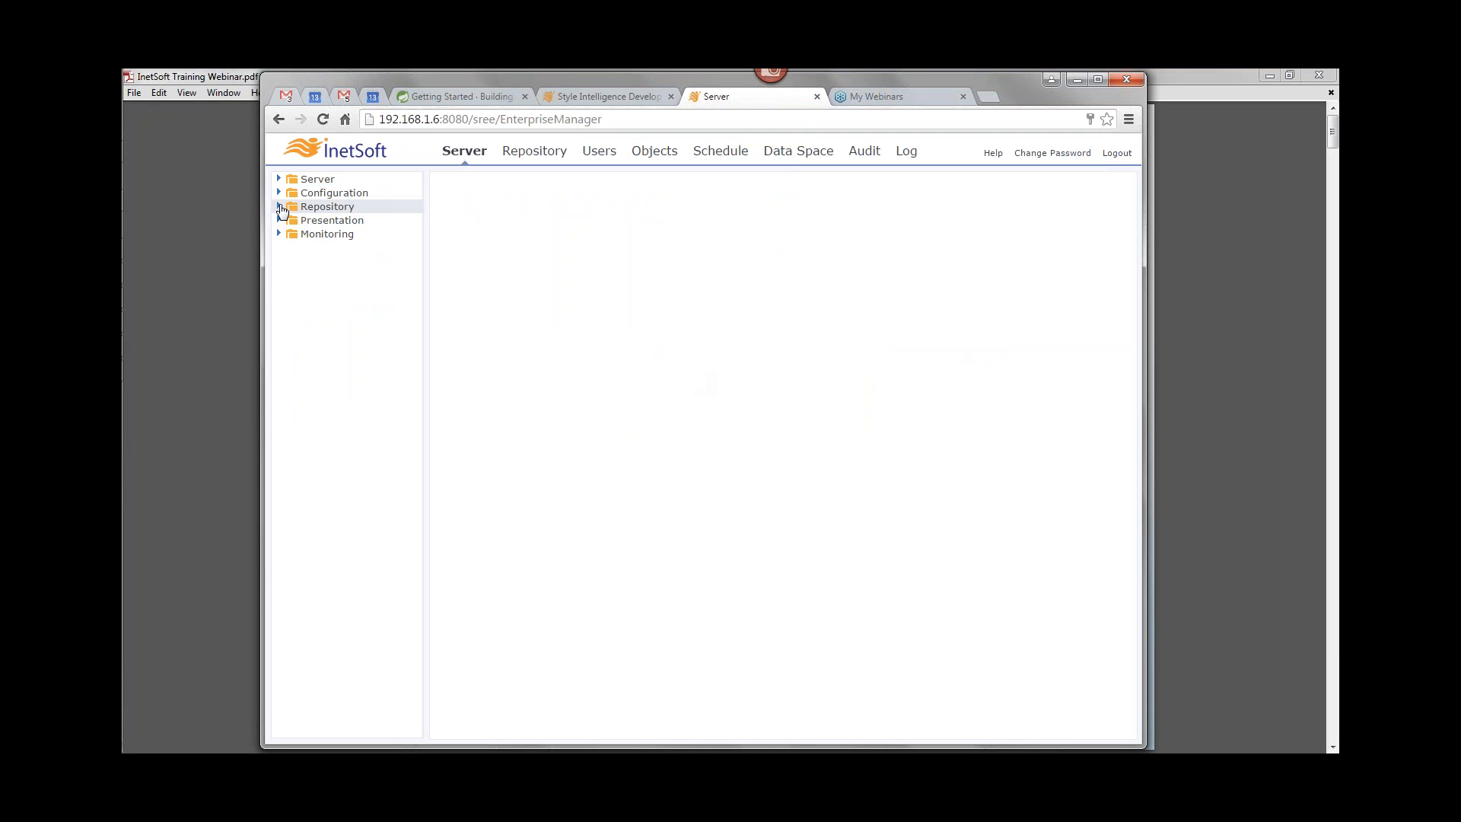
Step: Open the Create page under Repository > Materialized View
left_click(279, 207)
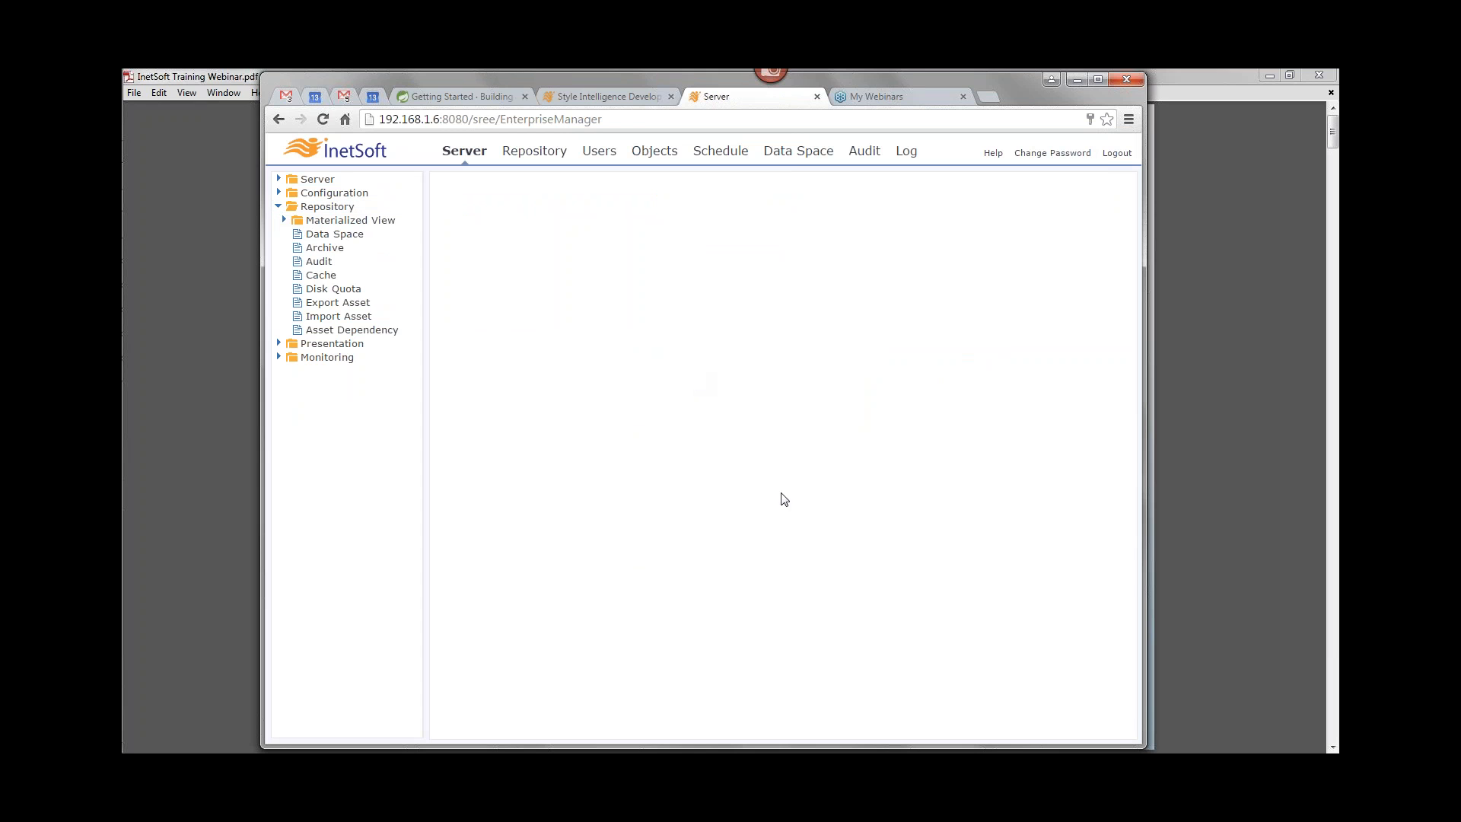
left_click(1328, 290)
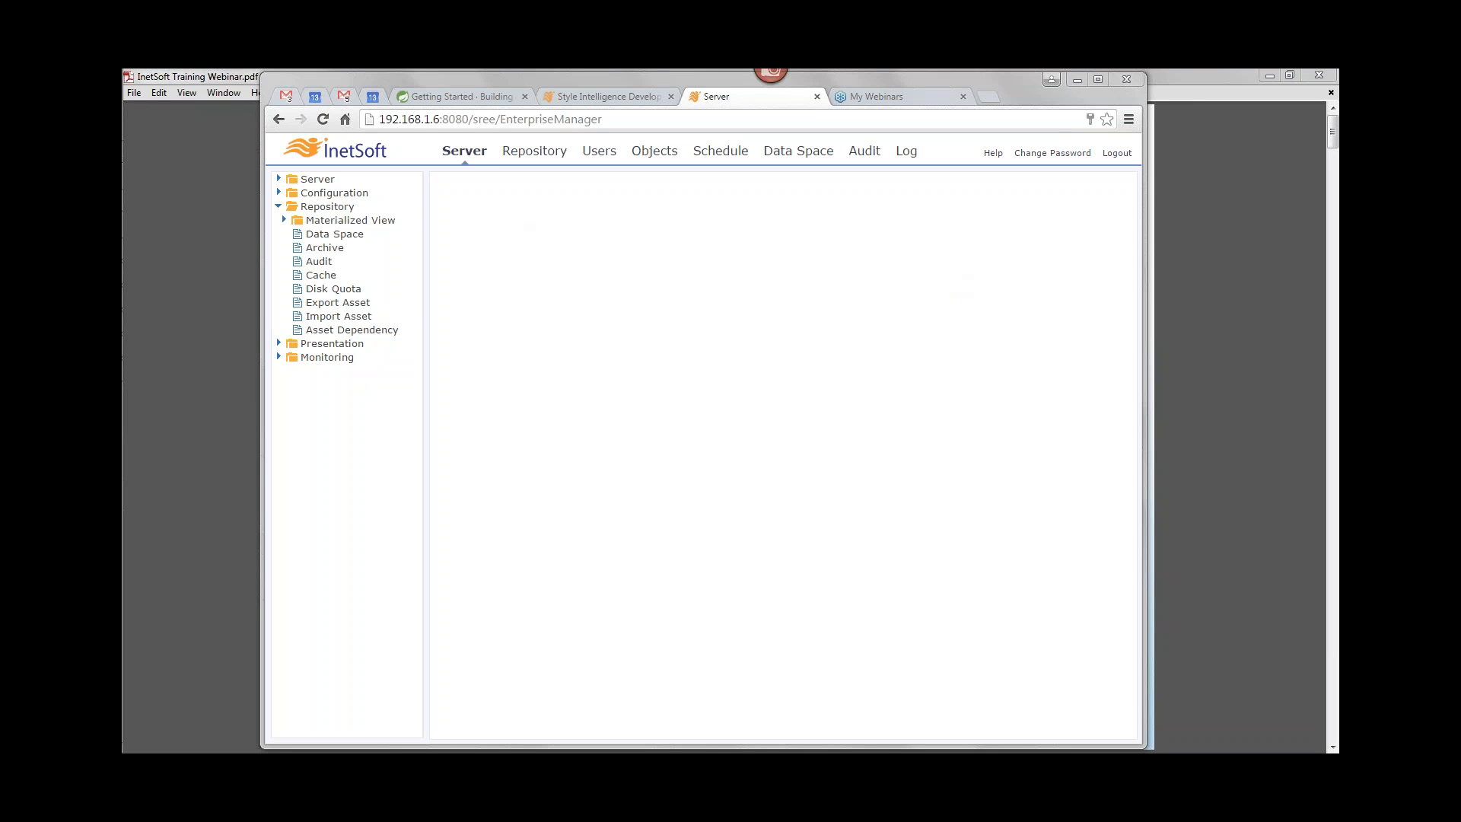
left_click(283, 221)
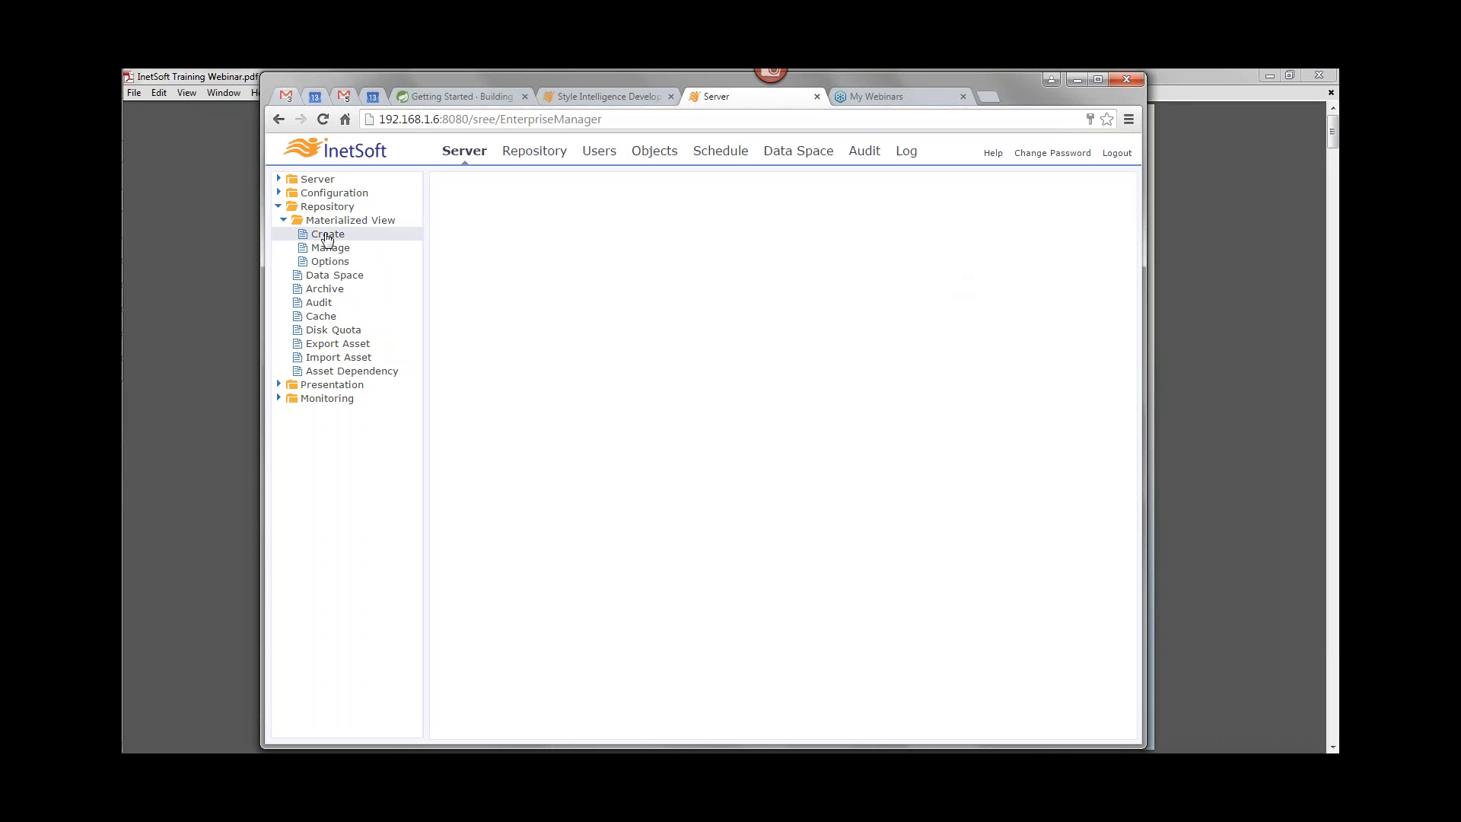
left_click(338, 235)
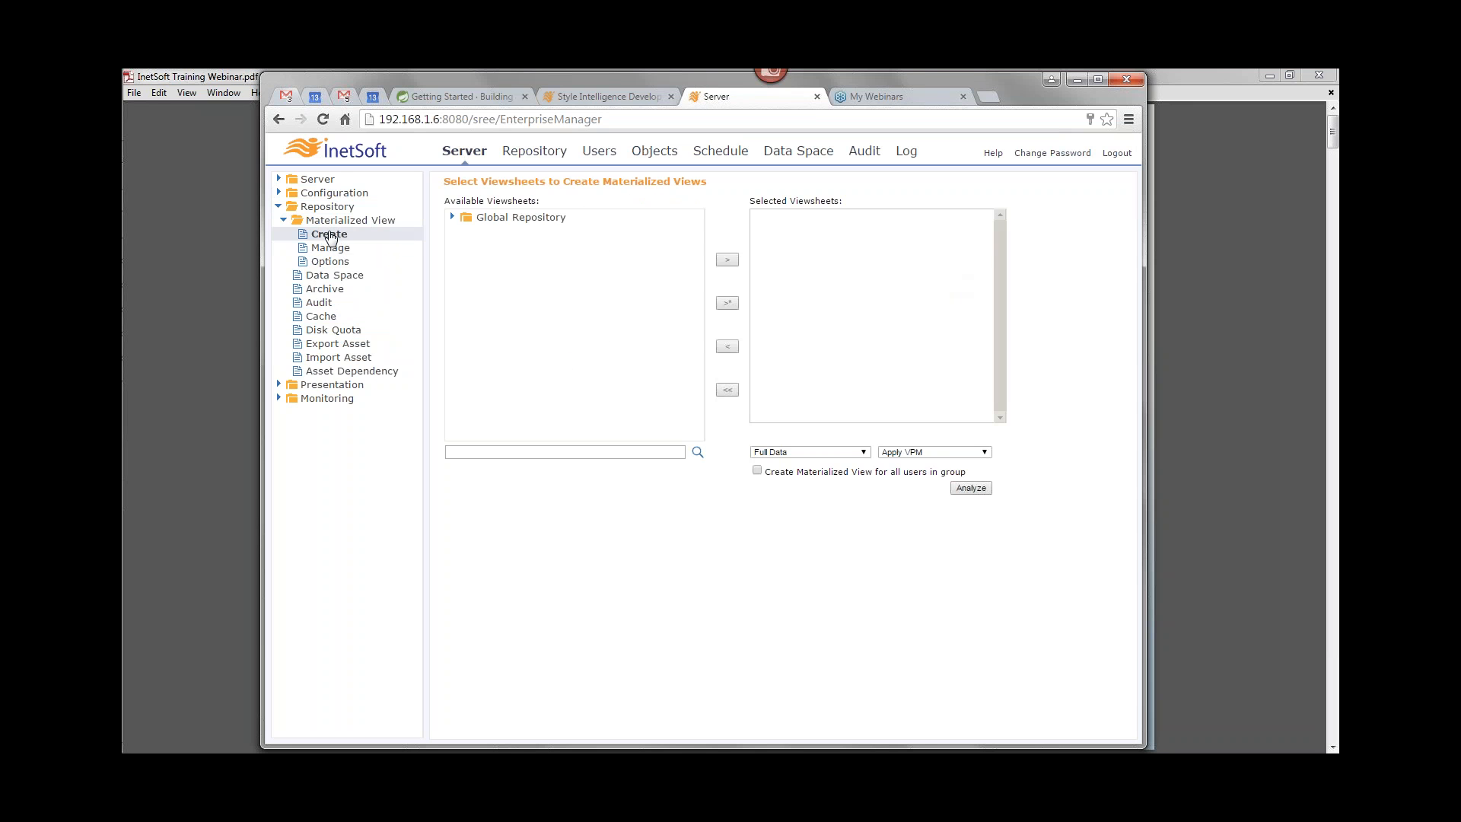
Step: Add Order Dashboard from Global Repository to the selected viewsheets
left_click(452, 217)
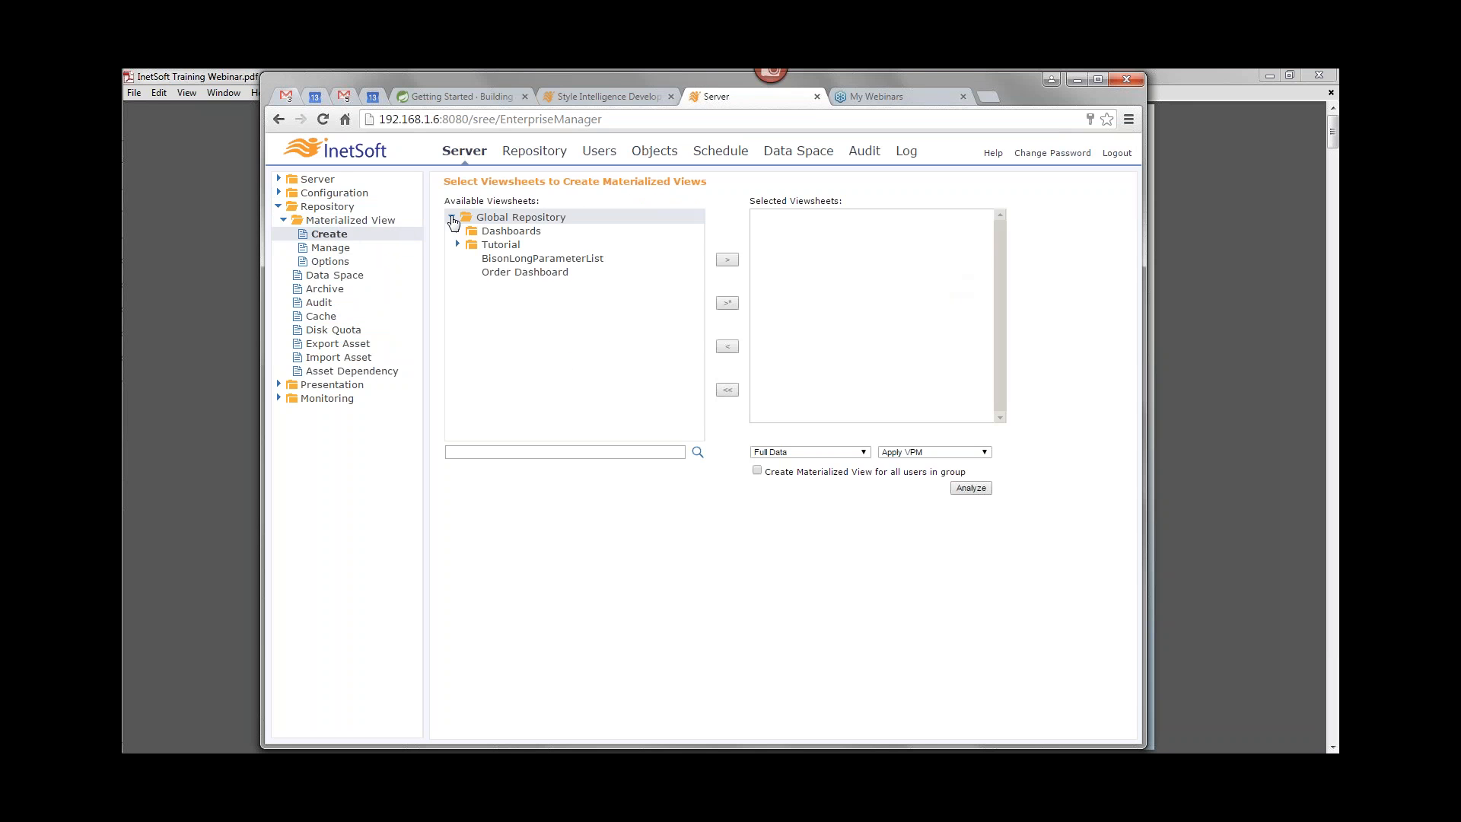
left_click(487, 272)
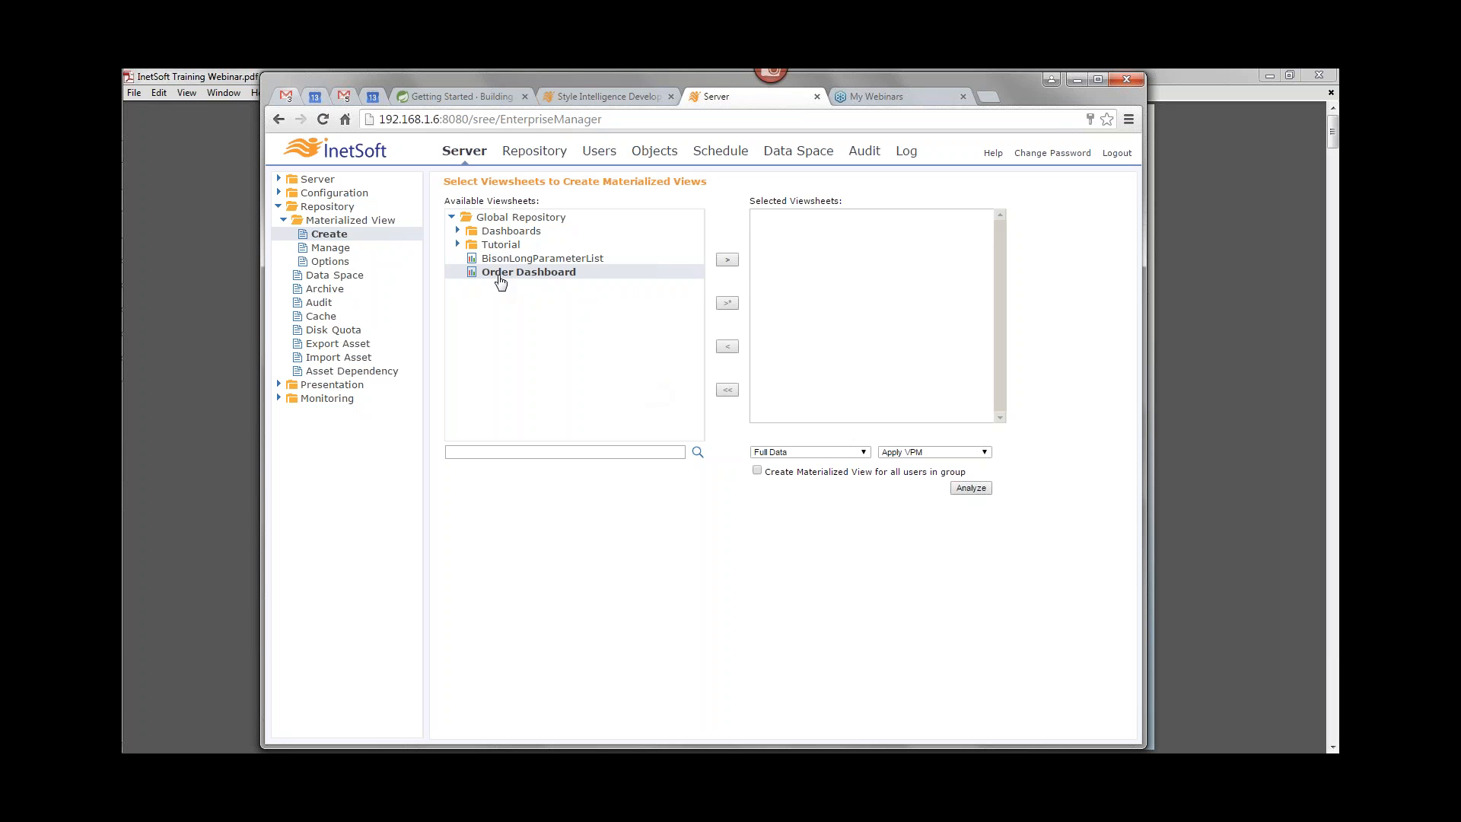
left_click(728, 261)
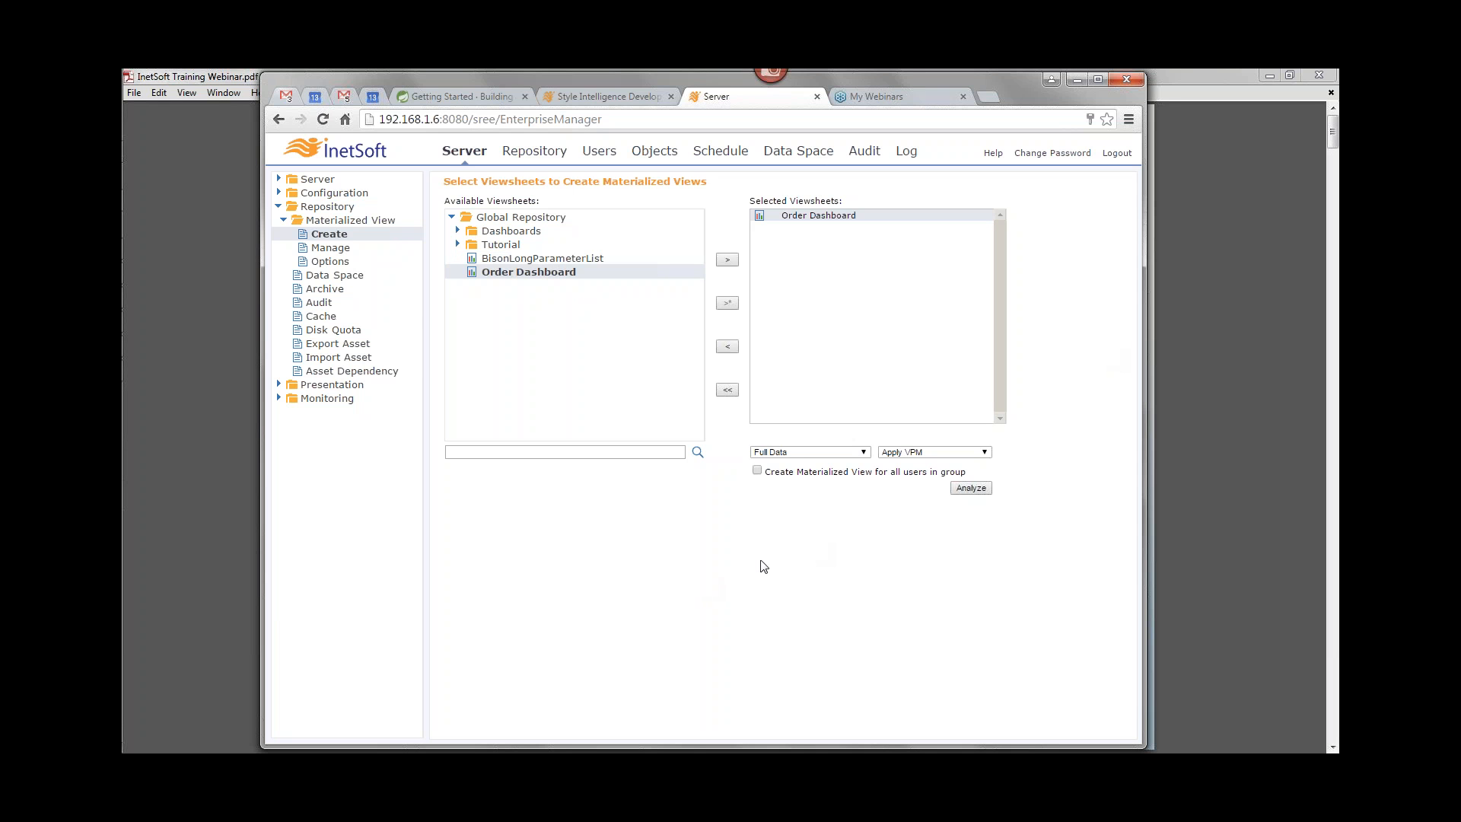
left_click(960, 454)
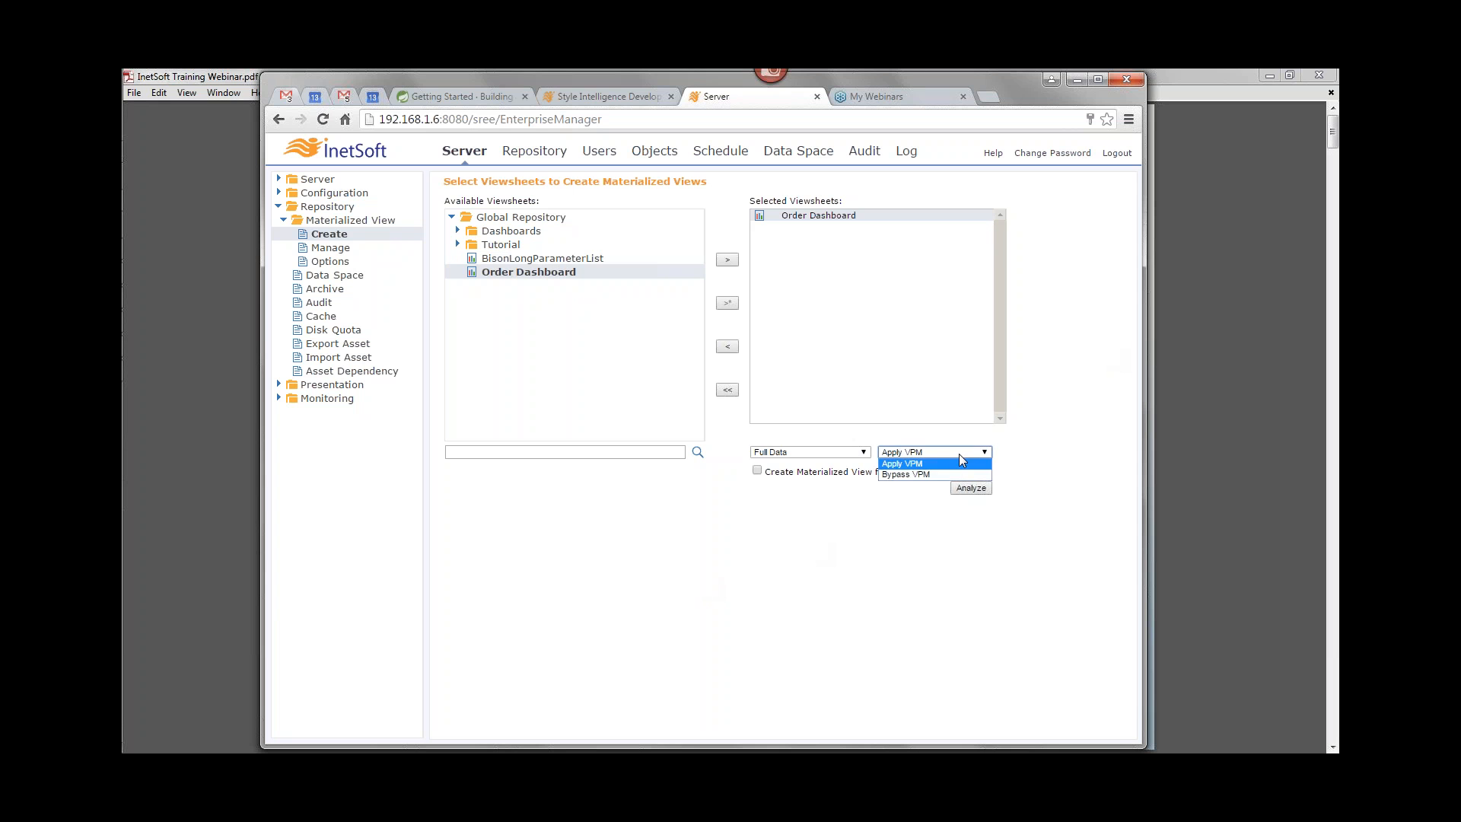
left_click(924, 473)
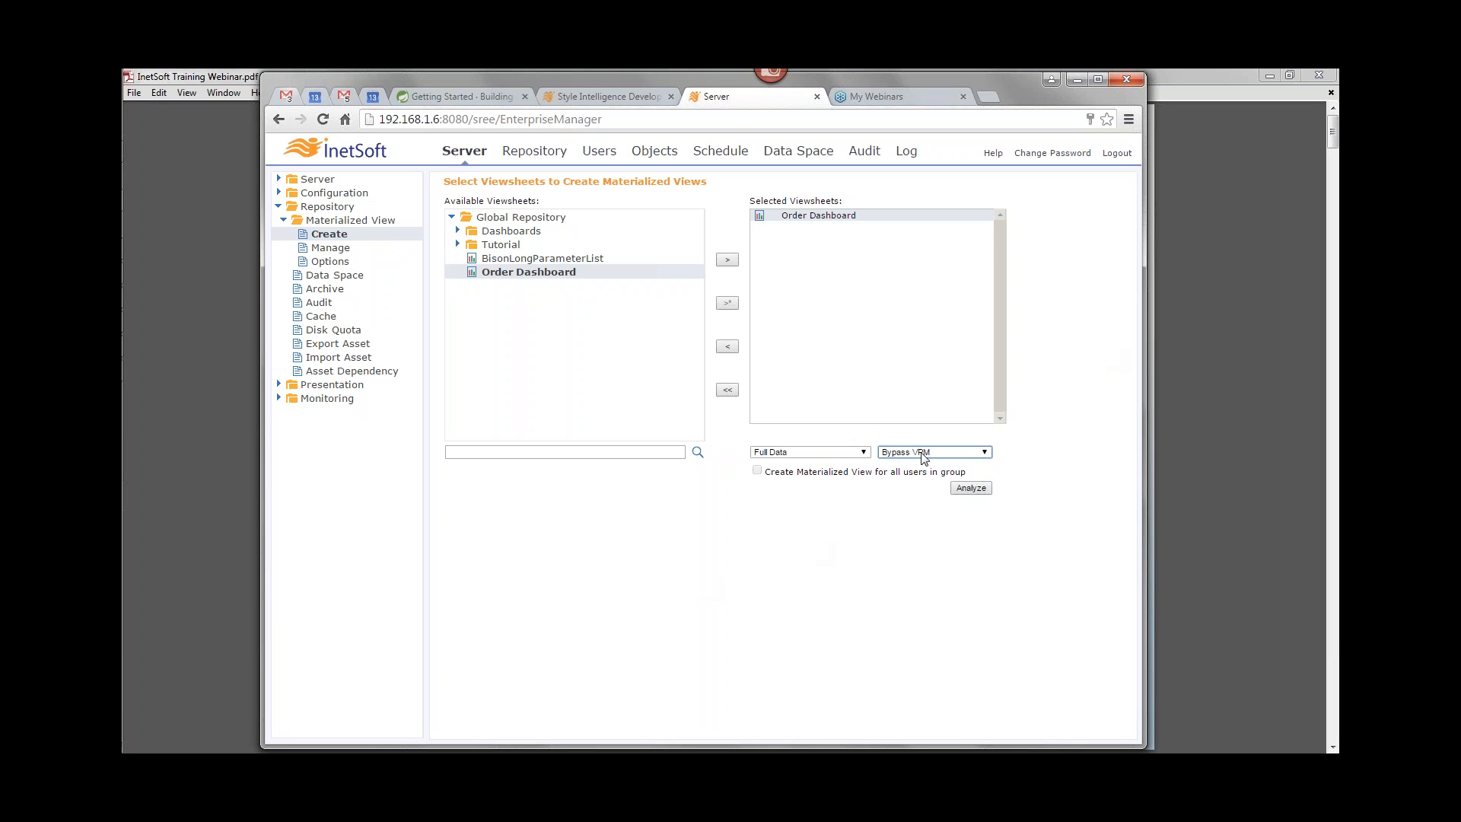
left_click(941, 455)
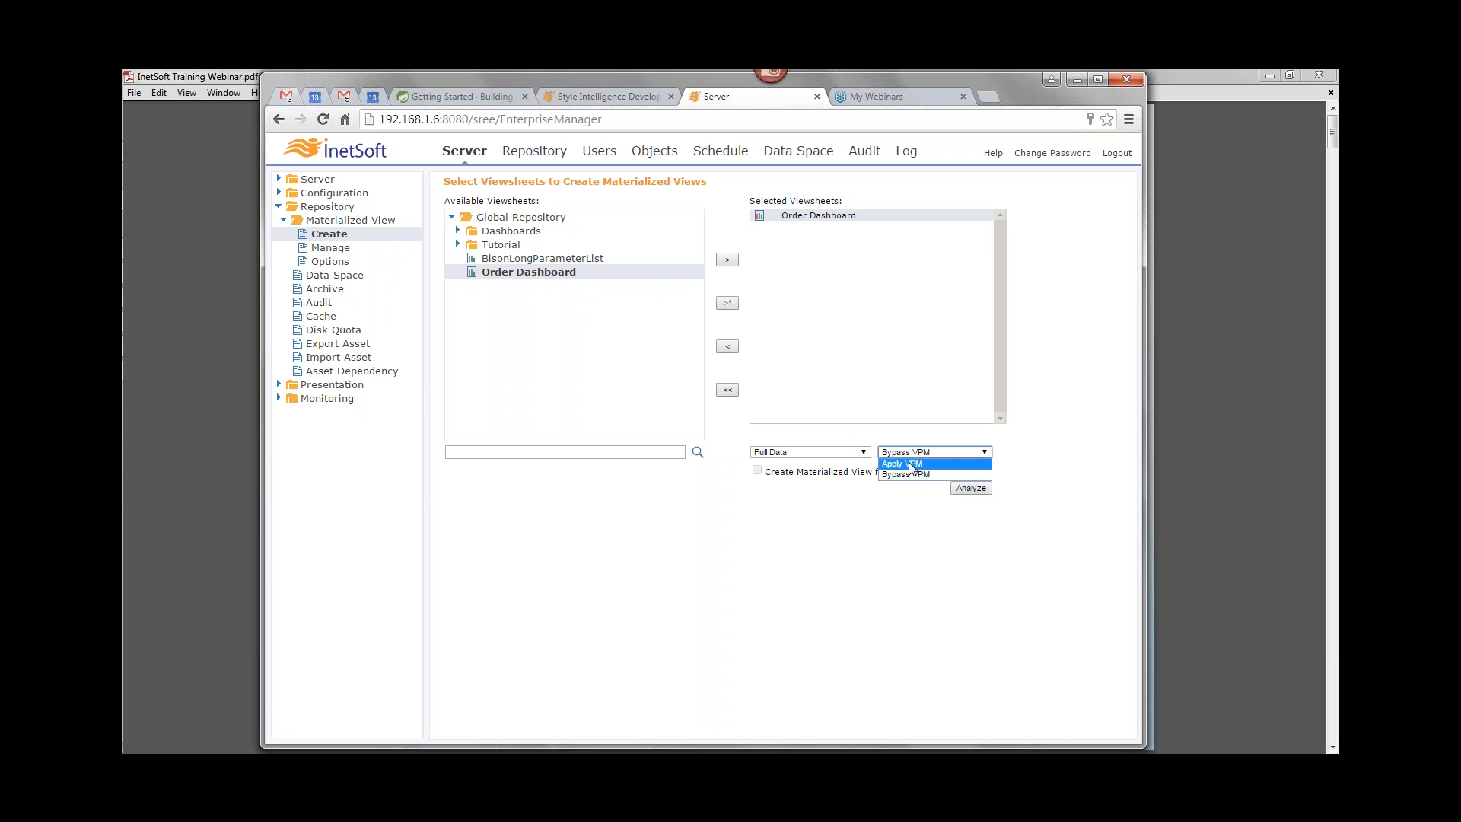
left_click(917, 475)
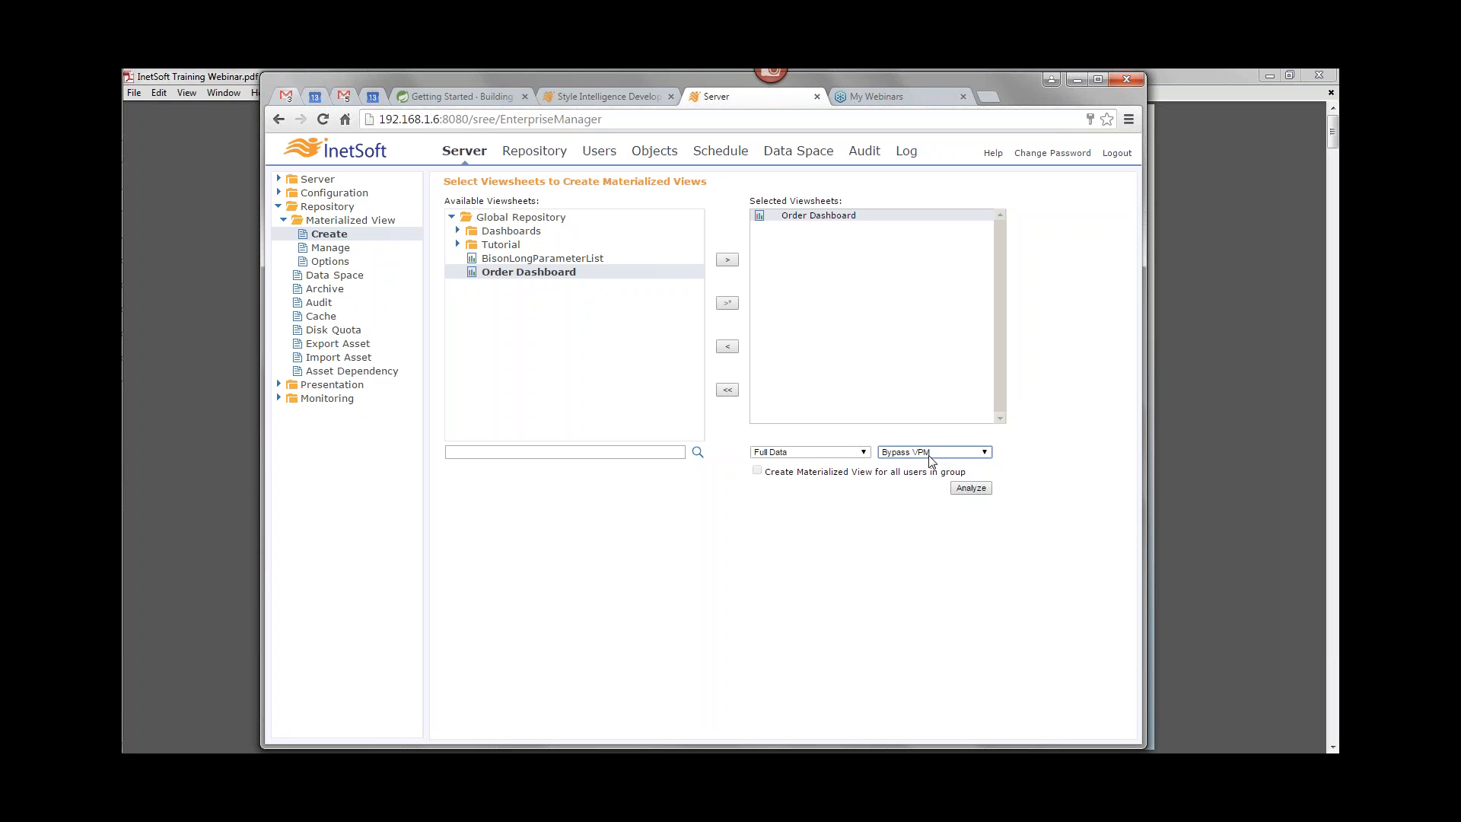
left_click(942, 452)
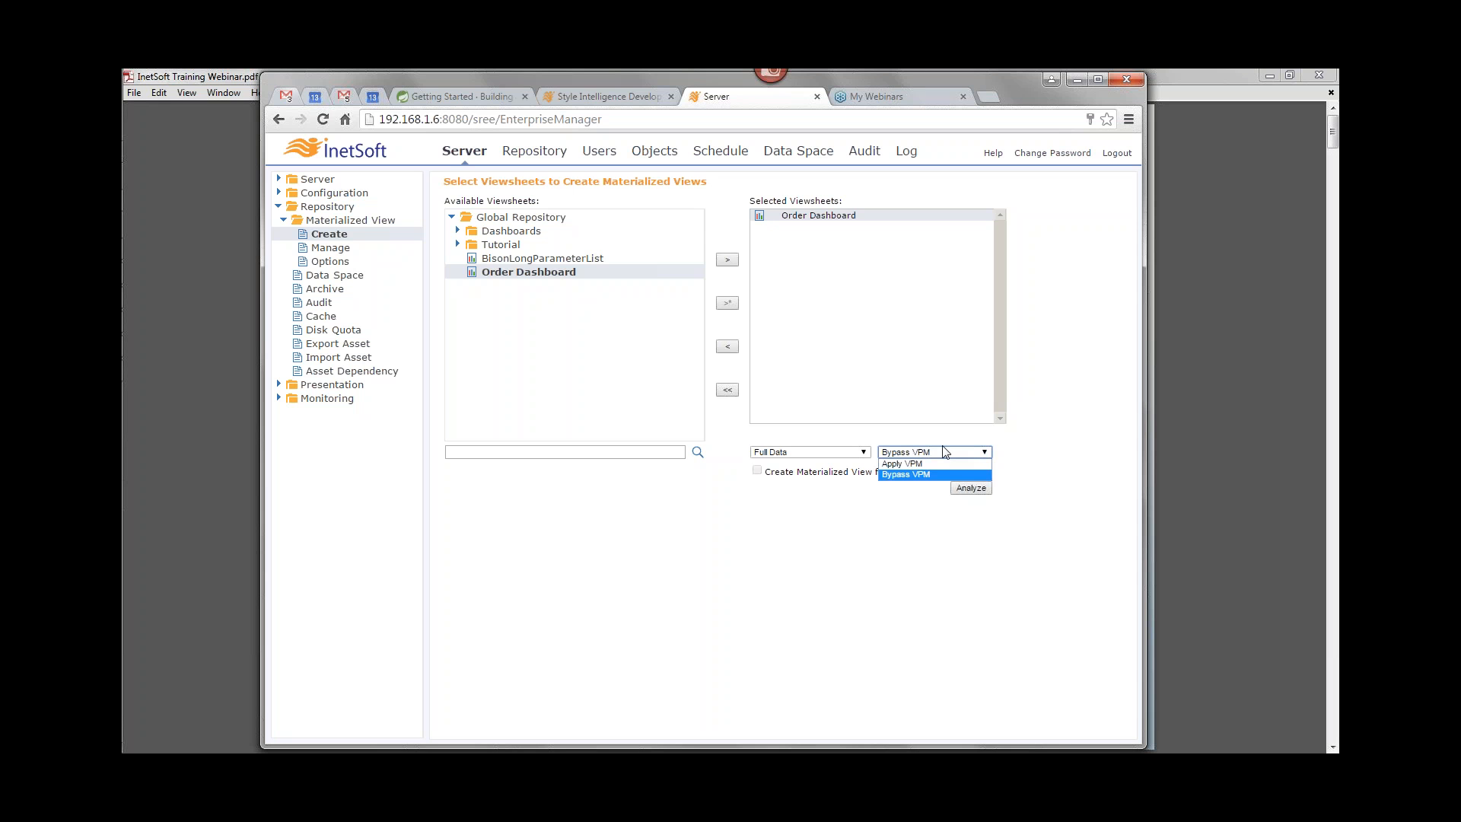
left_click(936, 452)
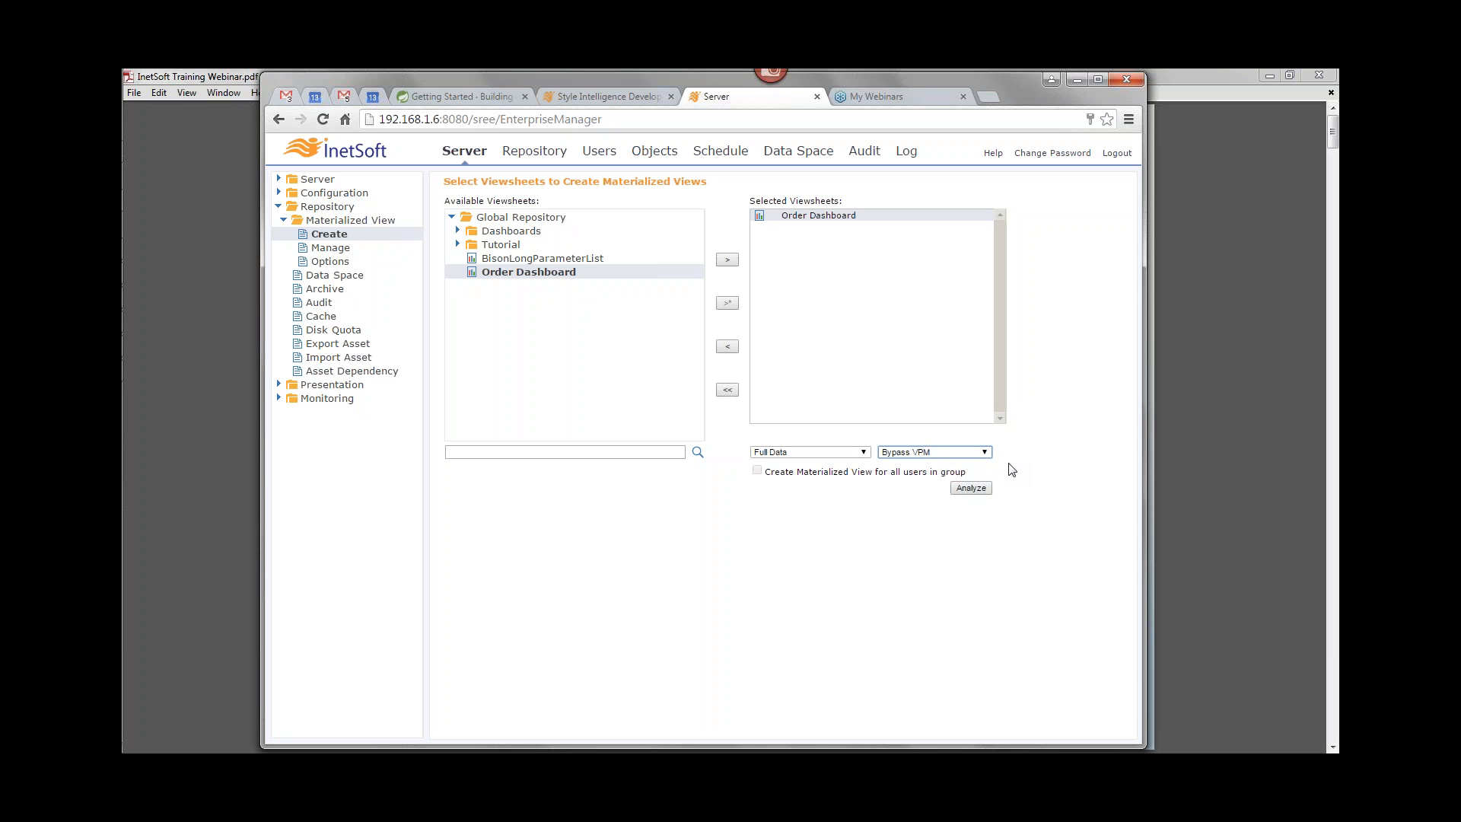
left_click(978, 455)
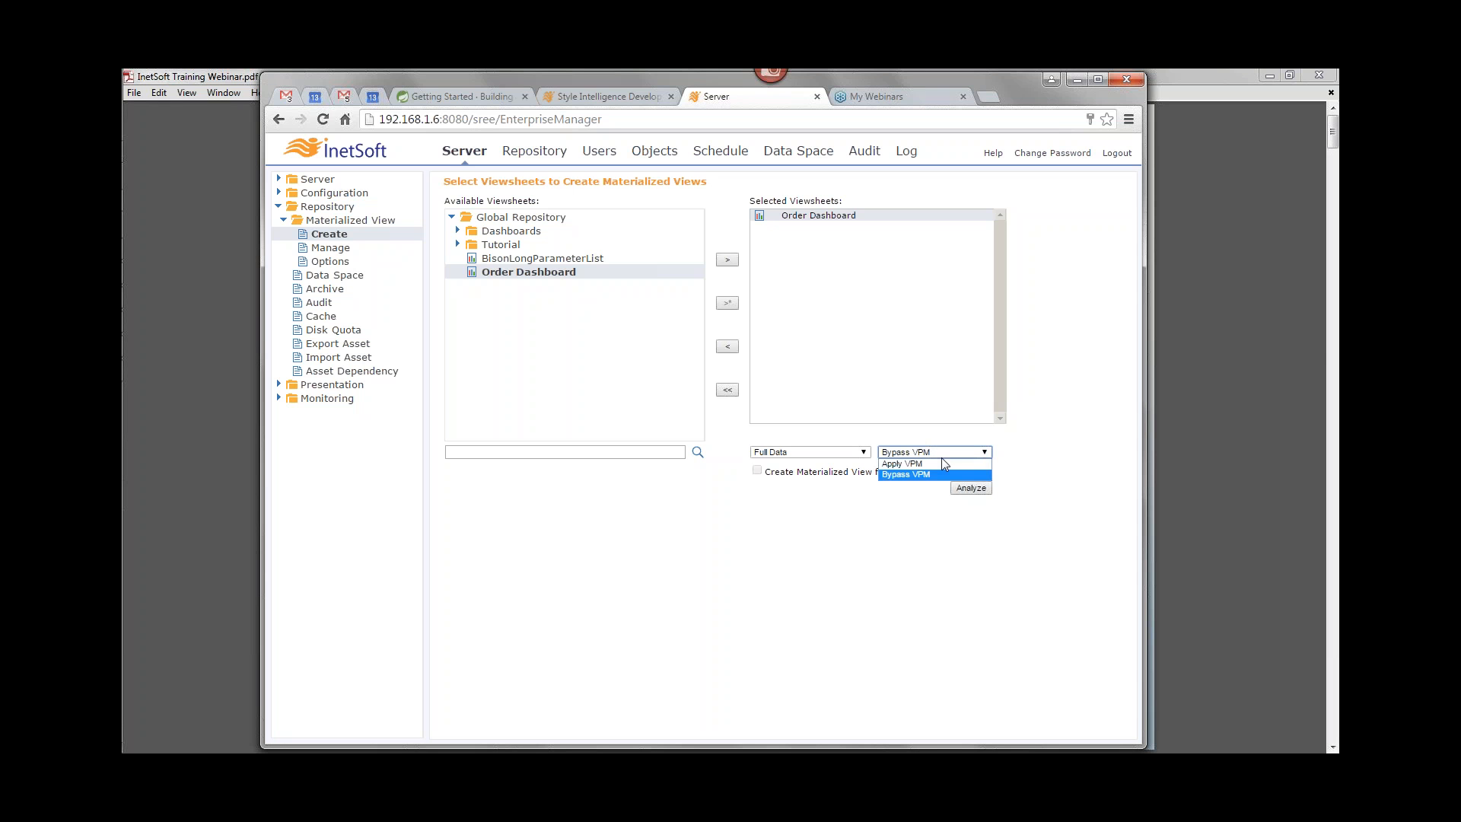
left_click(933, 467)
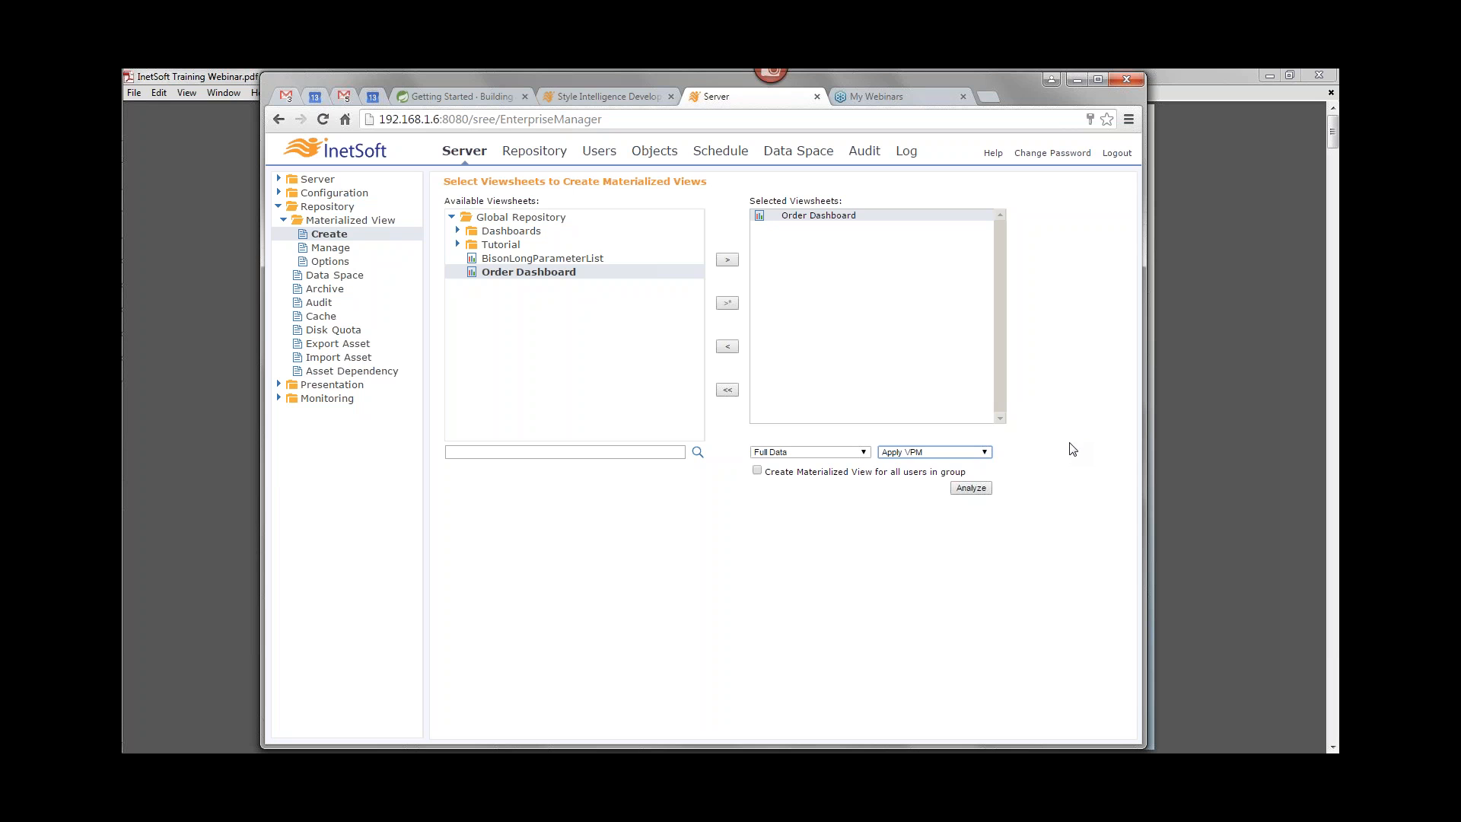
Step: Choose Bypass VPM and analyze the selected viewsheet for materialized view candidates
left_click(899, 454)
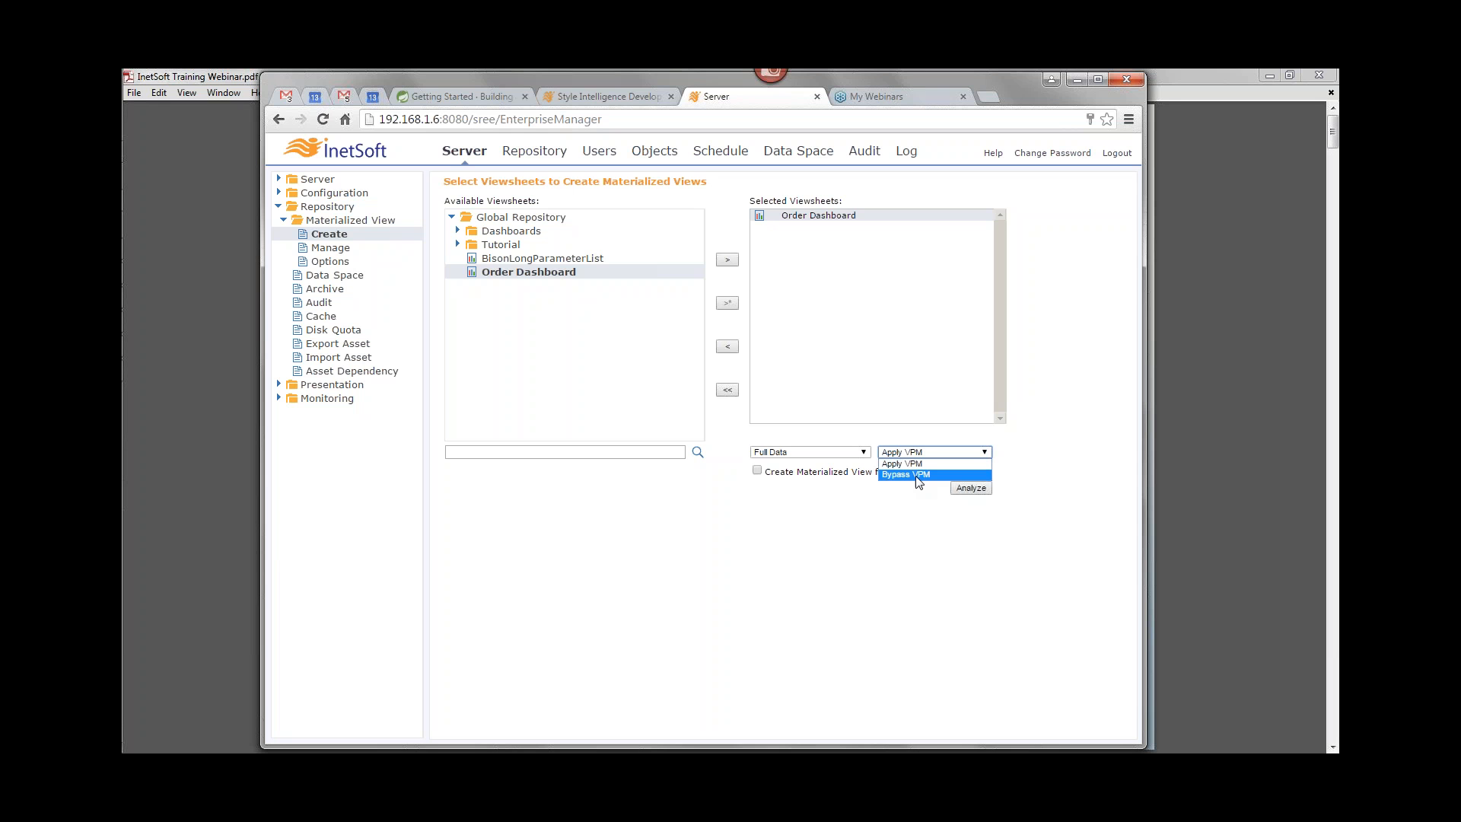
left_click(924, 475)
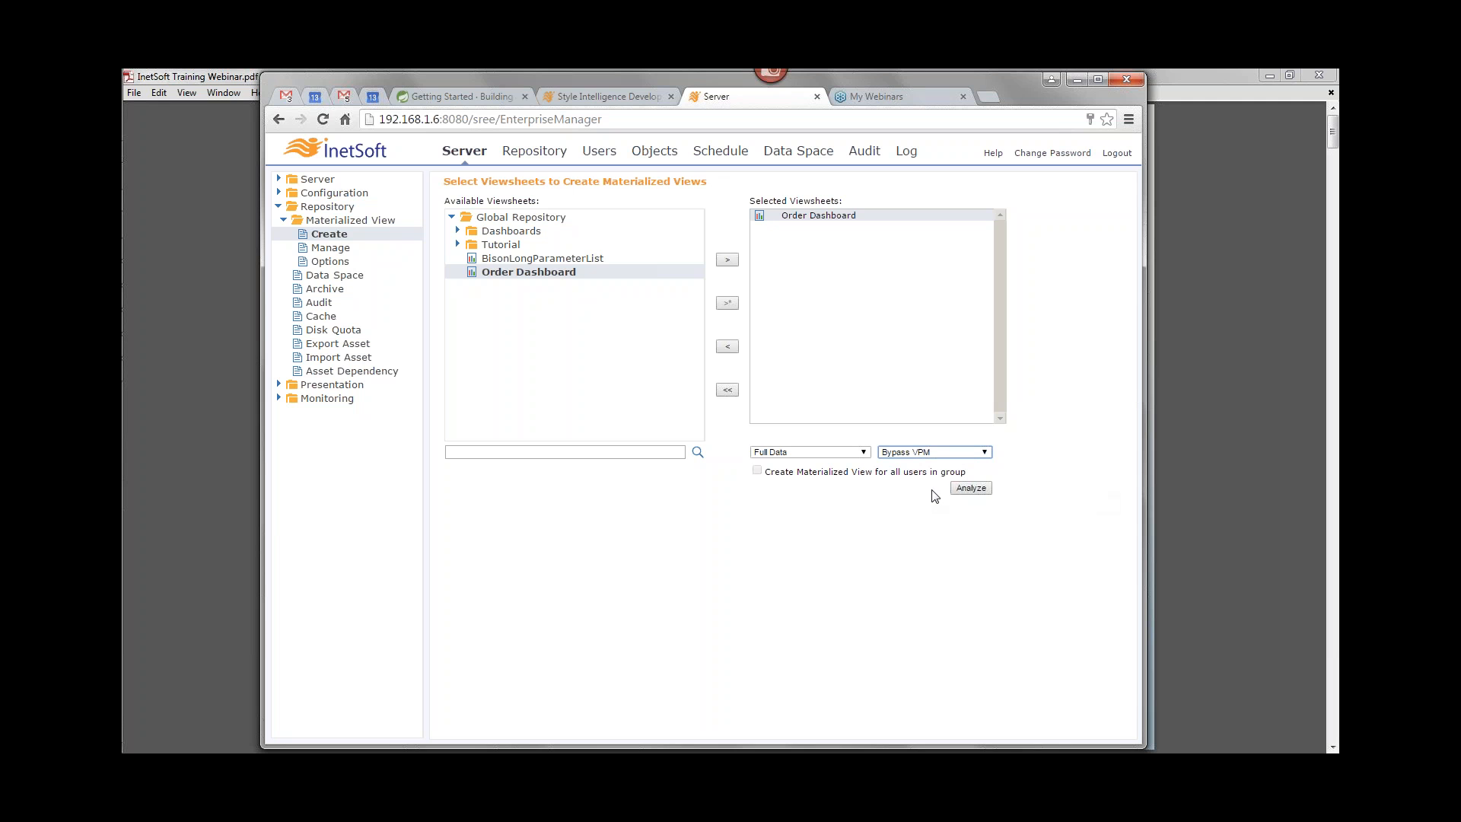
left_click(971, 488)
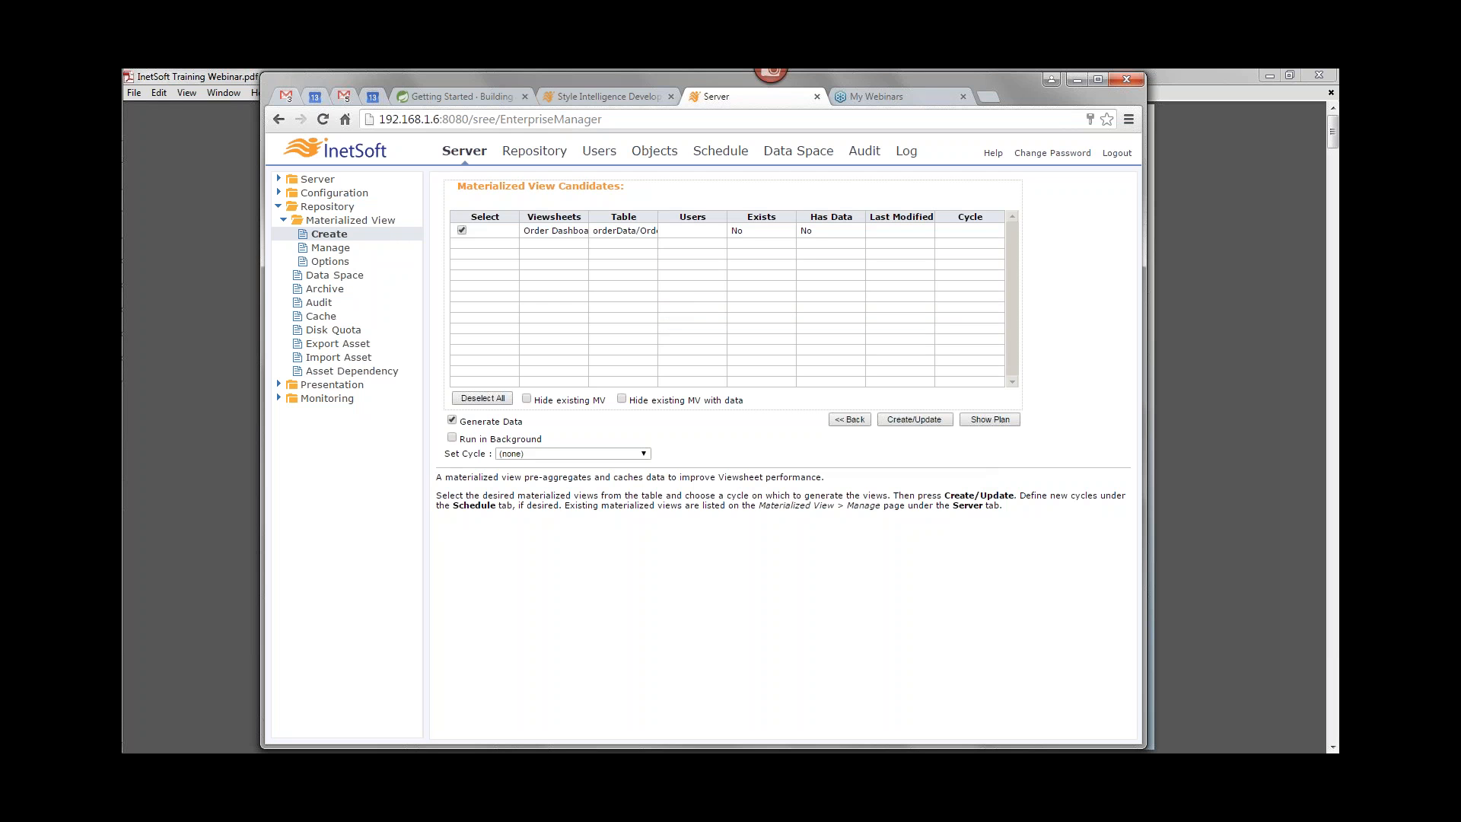
Step: Examine the Order Dashboard viewsheet and the Order1 table of its orderData worksheet in Visual Composer
left_click_drag(657, 217, 706, 216)
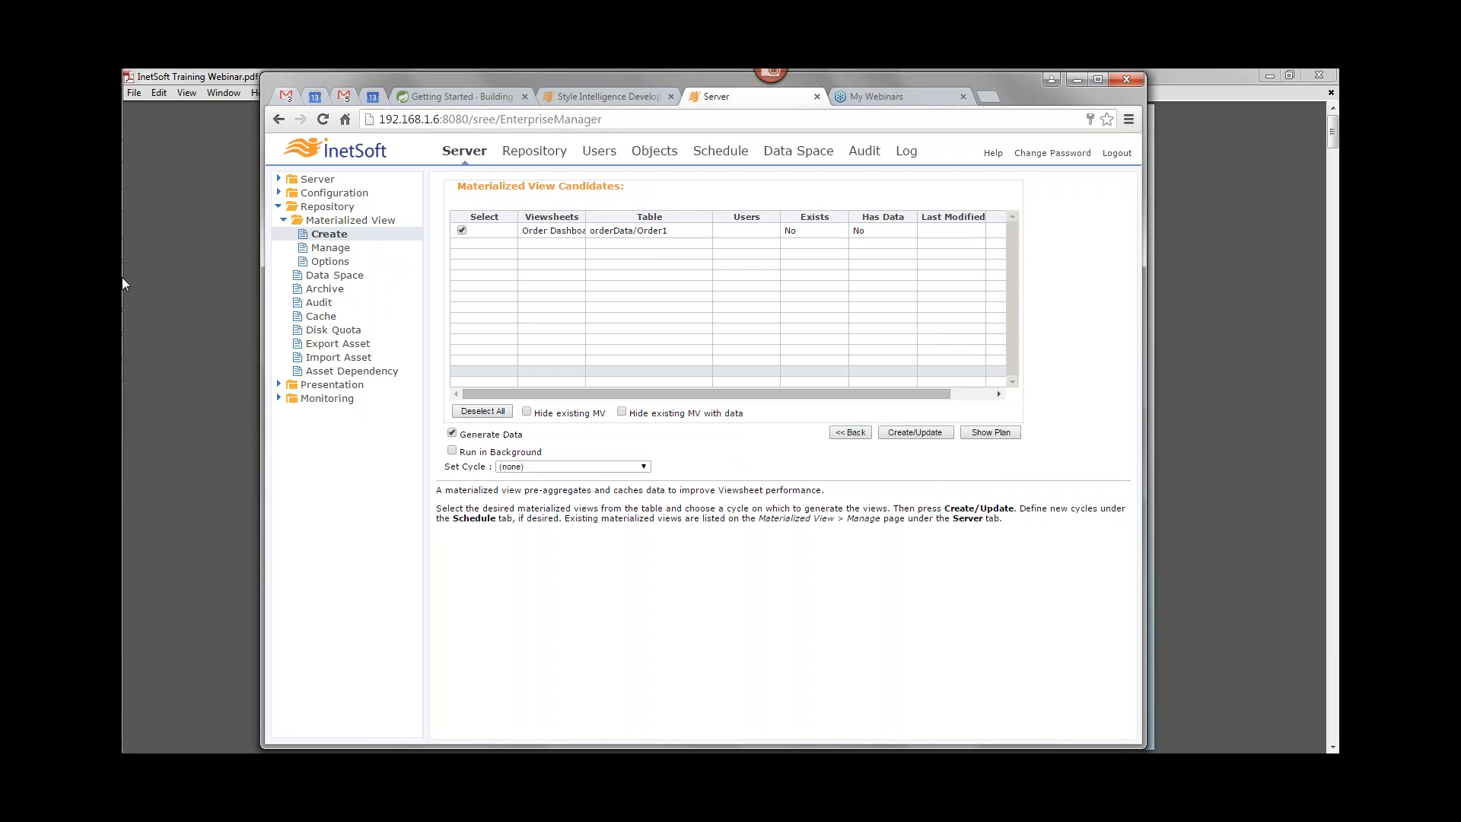
mouse_move(145, 200)
left_click(255, 263)
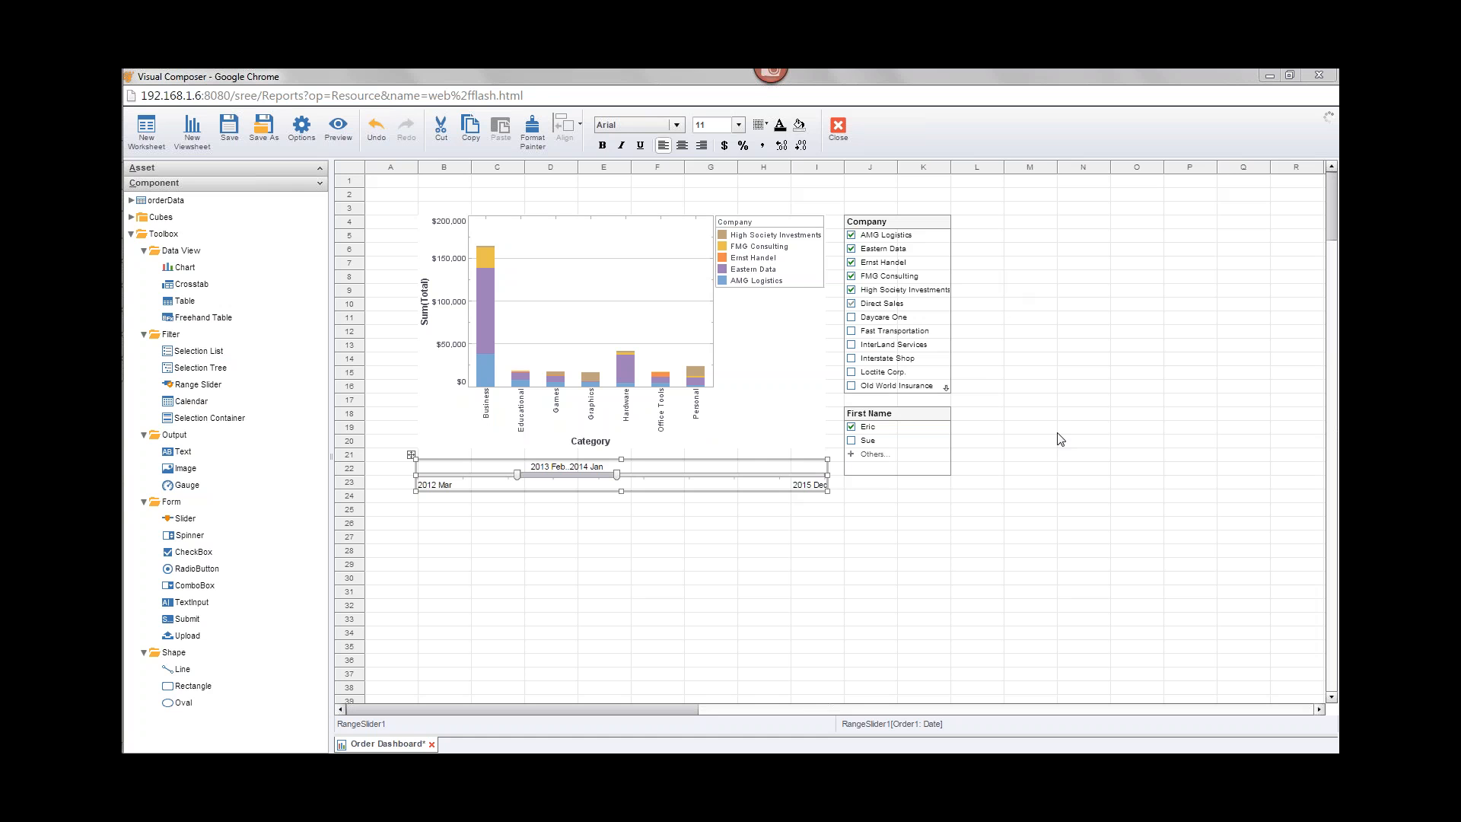
mouse_move(878, 417)
left_click(638, 604)
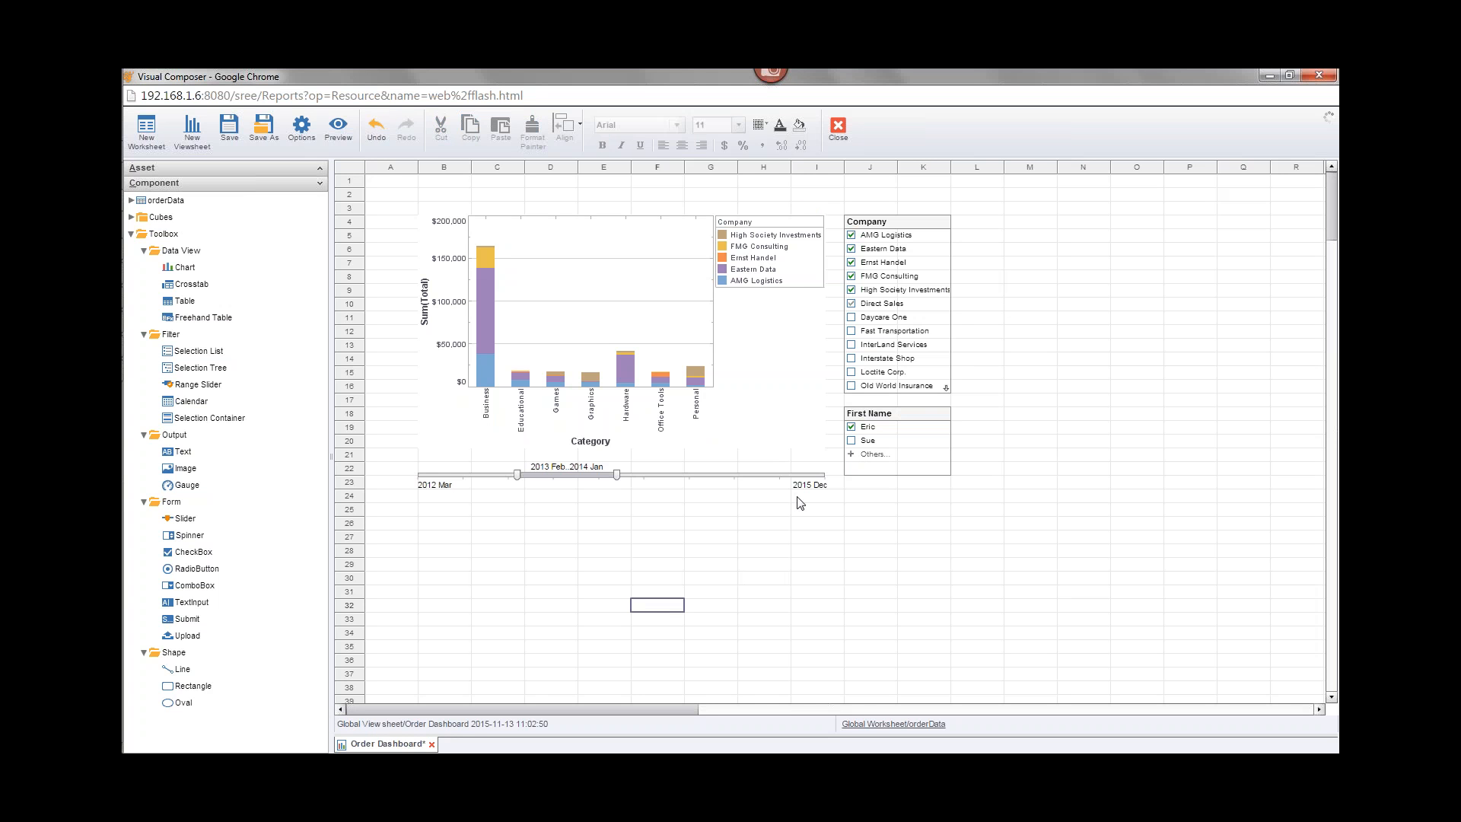
left_click(896, 722)
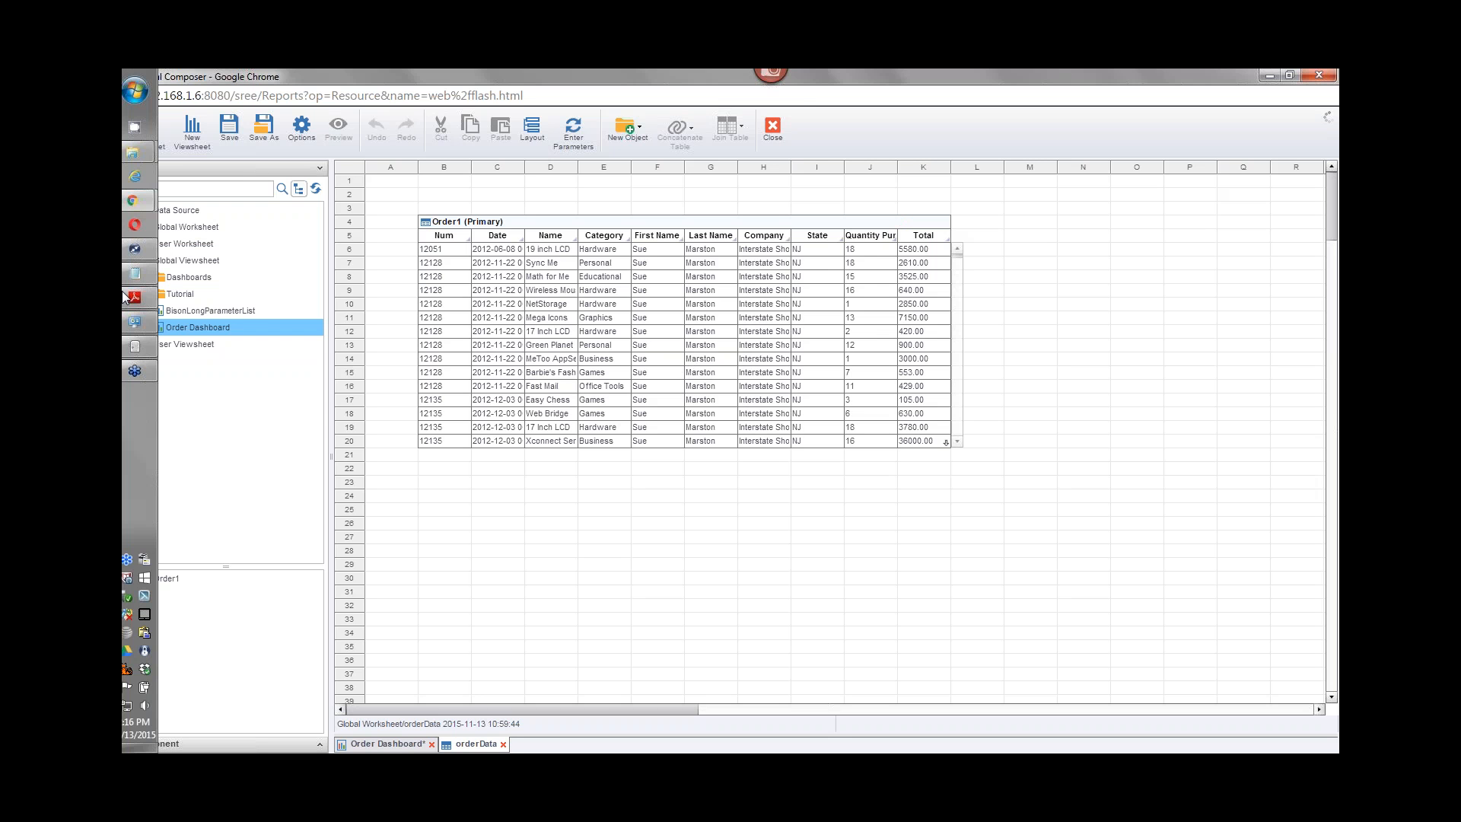
mouse_move(145, 202)
left_click(274, 179)
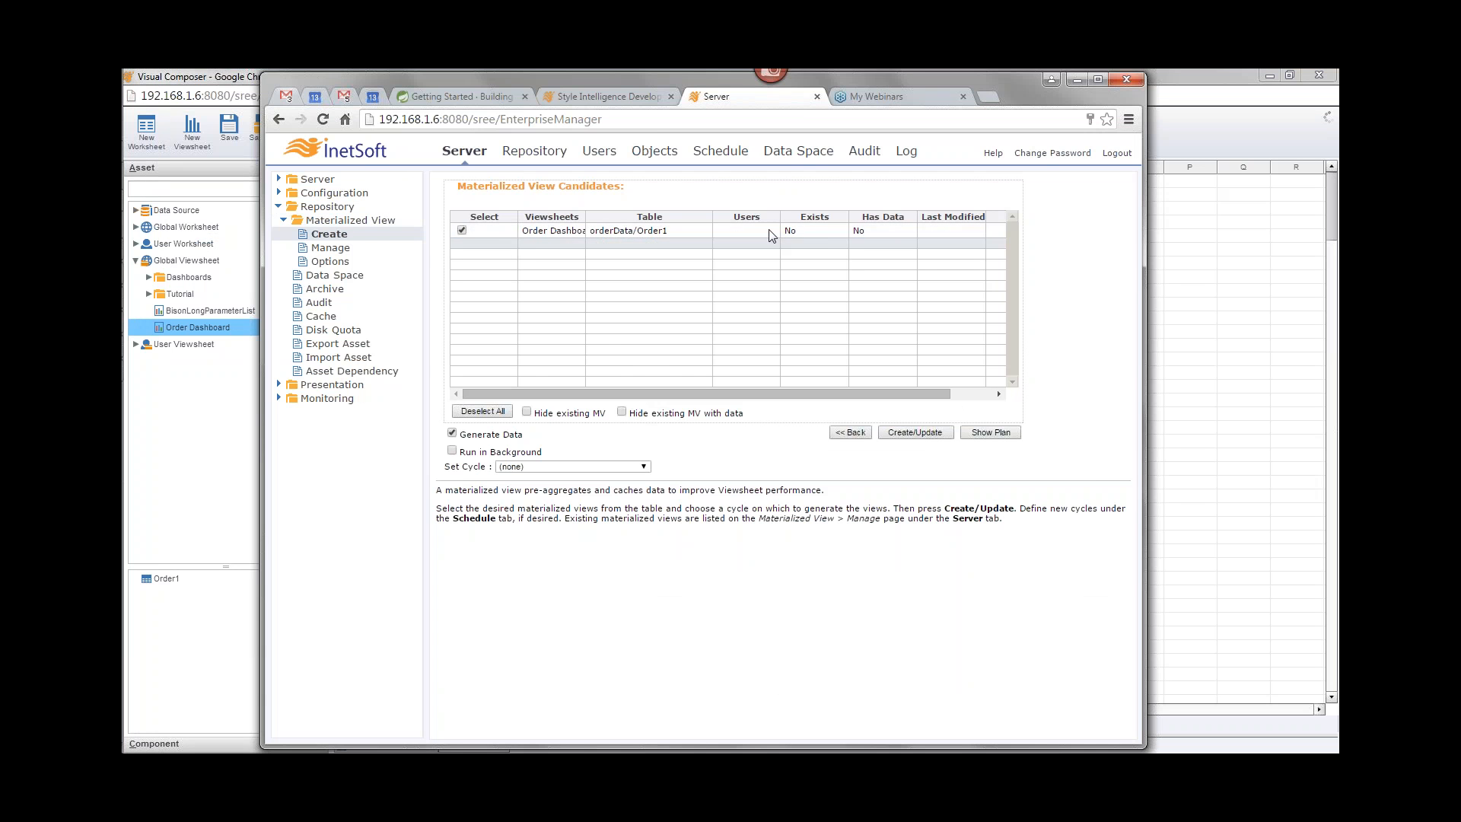
left_click(1201, 92)
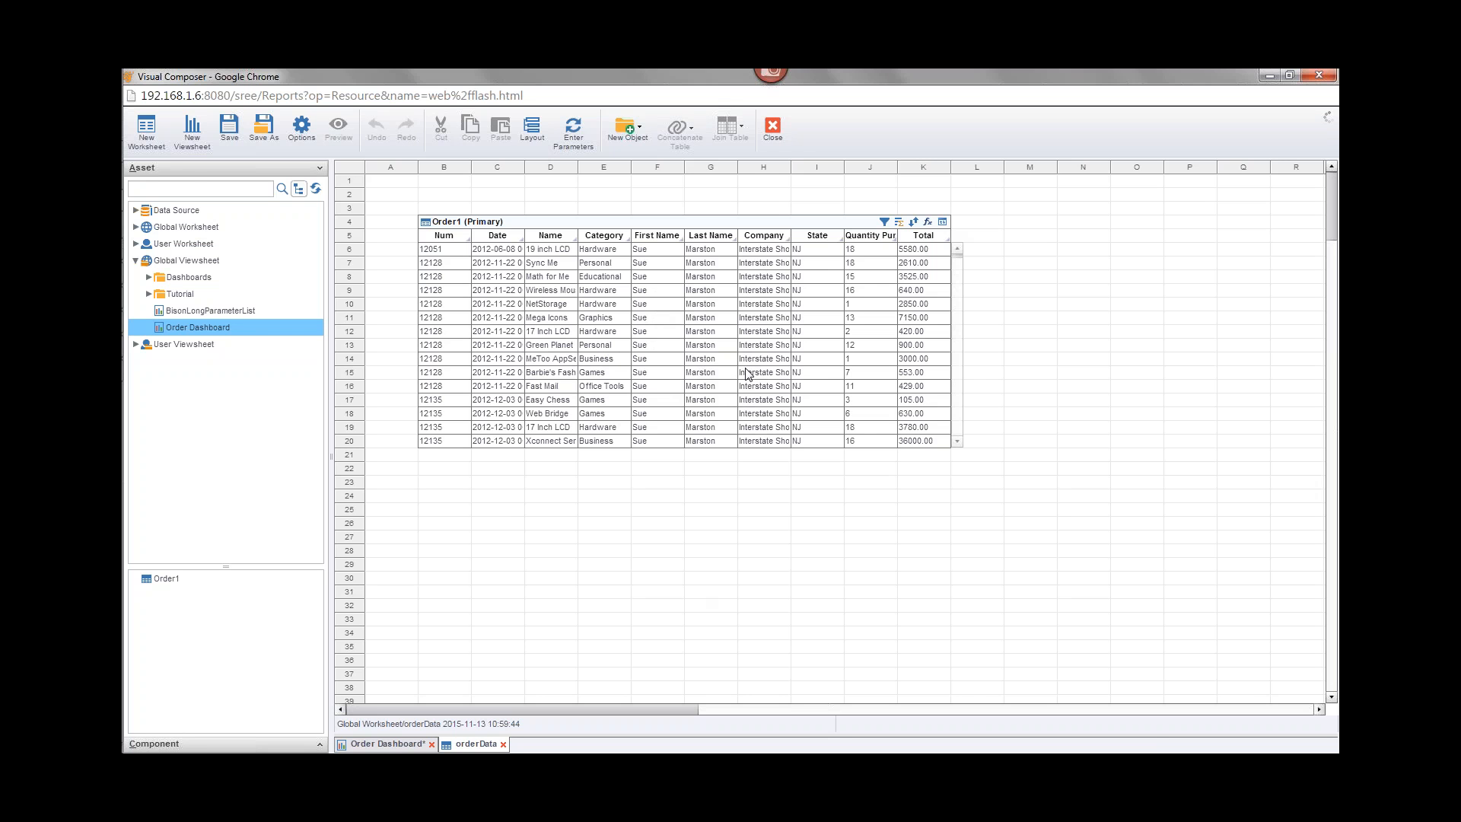
mouse_move(142, 200)
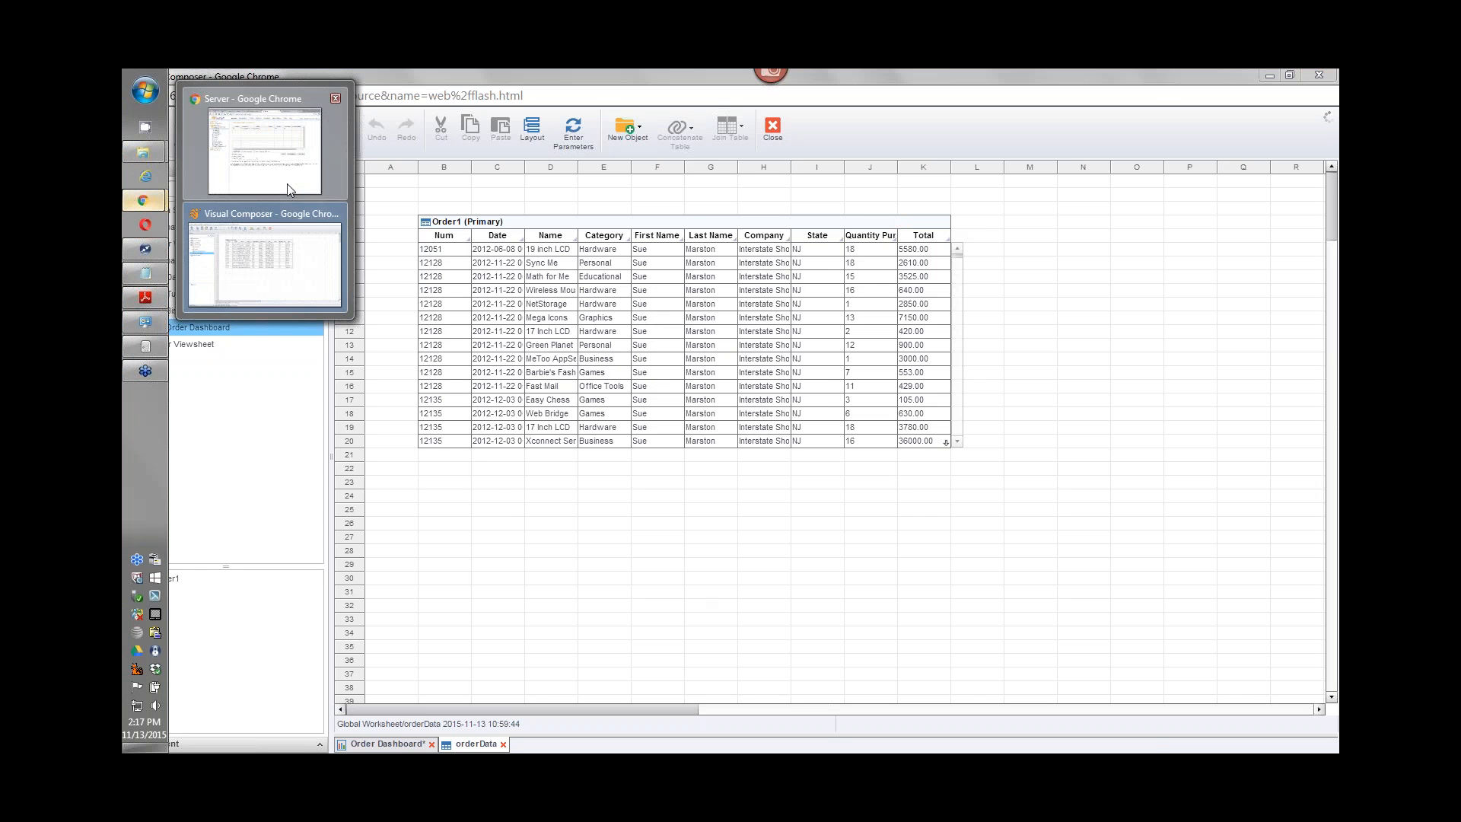
left_click(287, 189)
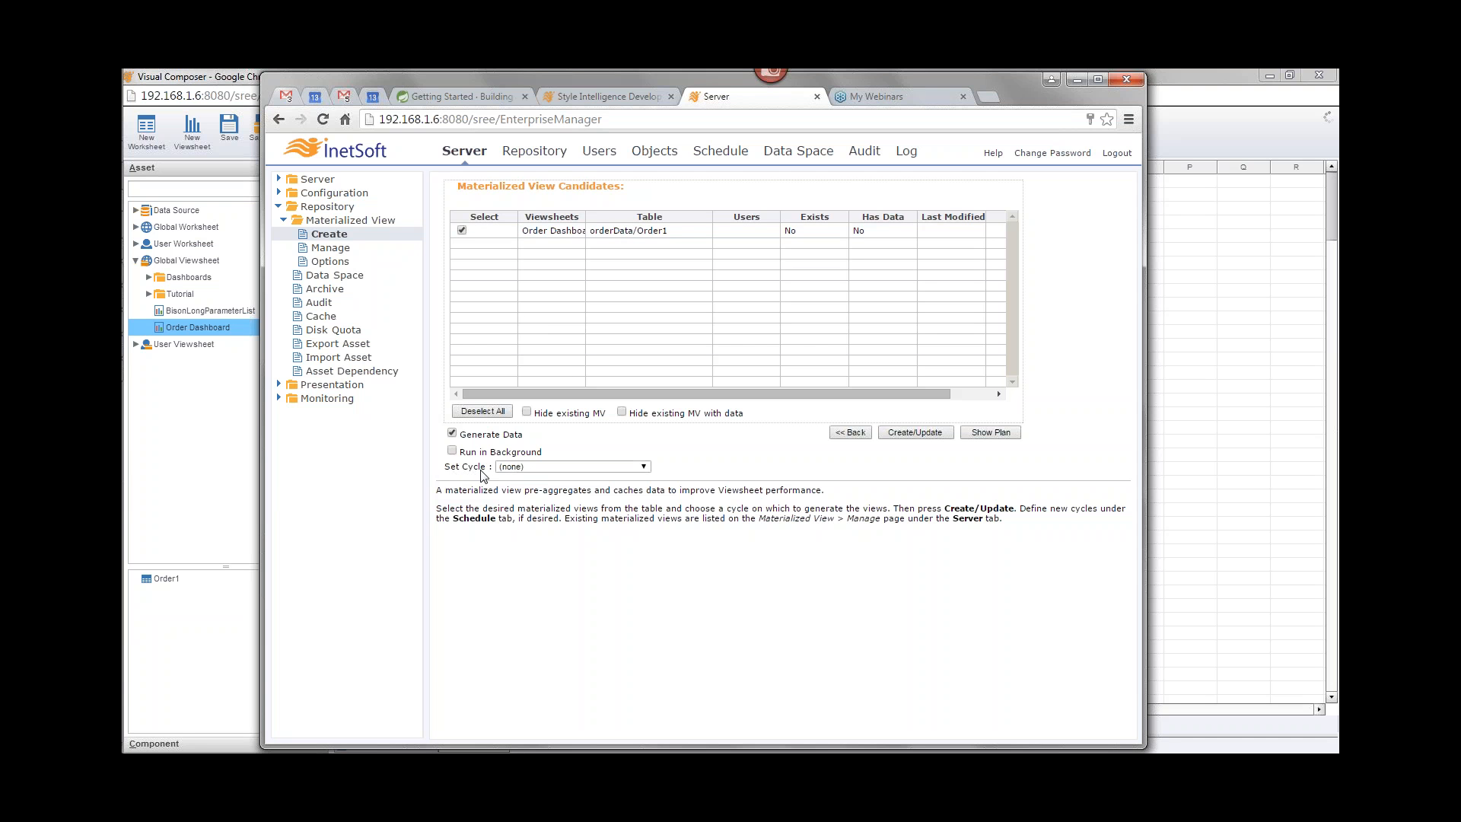
Step: Set the cycle for the materialized view candidate to MV Cycle
left_click(642, 466)
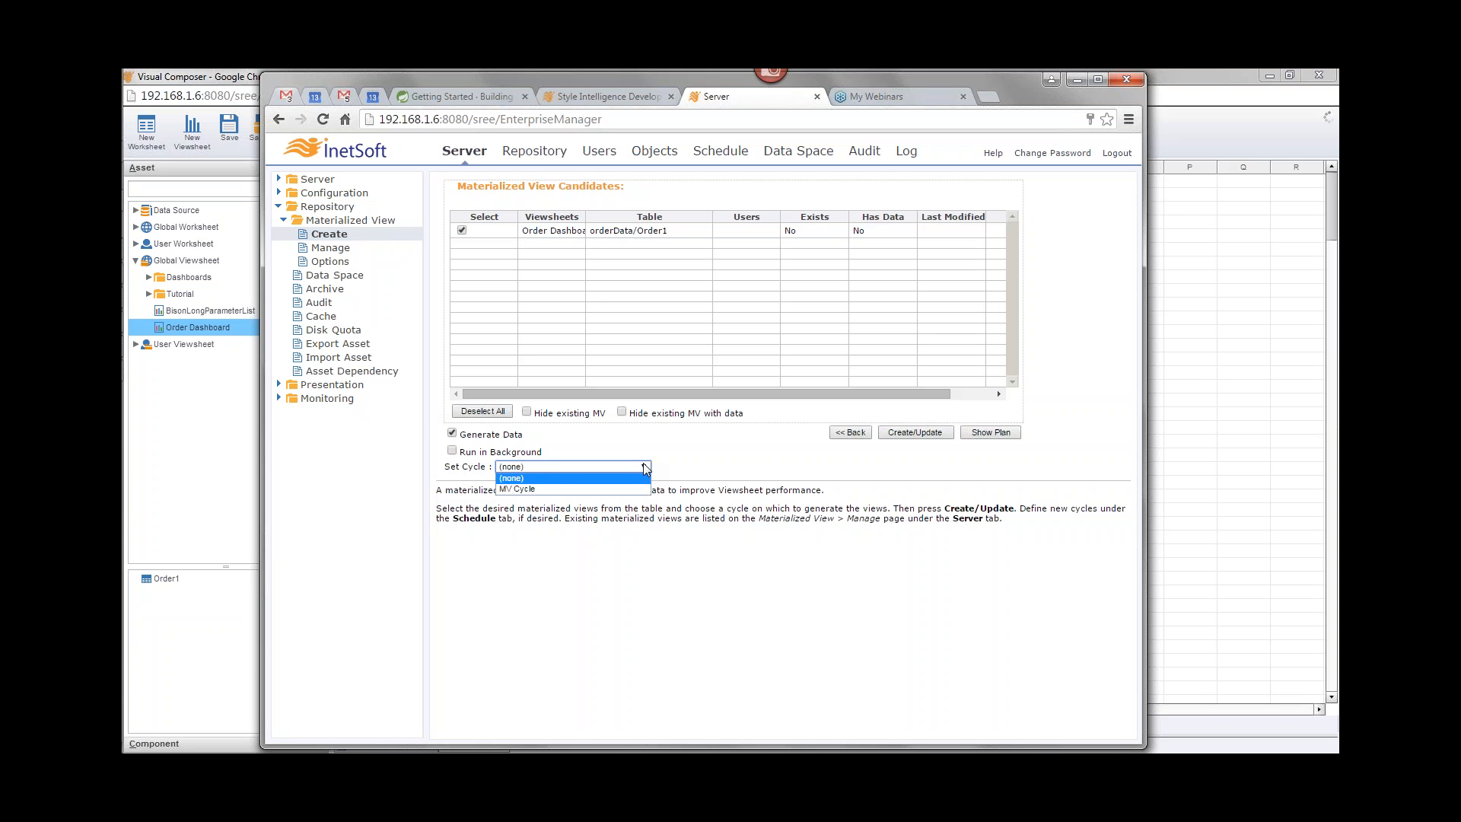
left_click(537, 487)
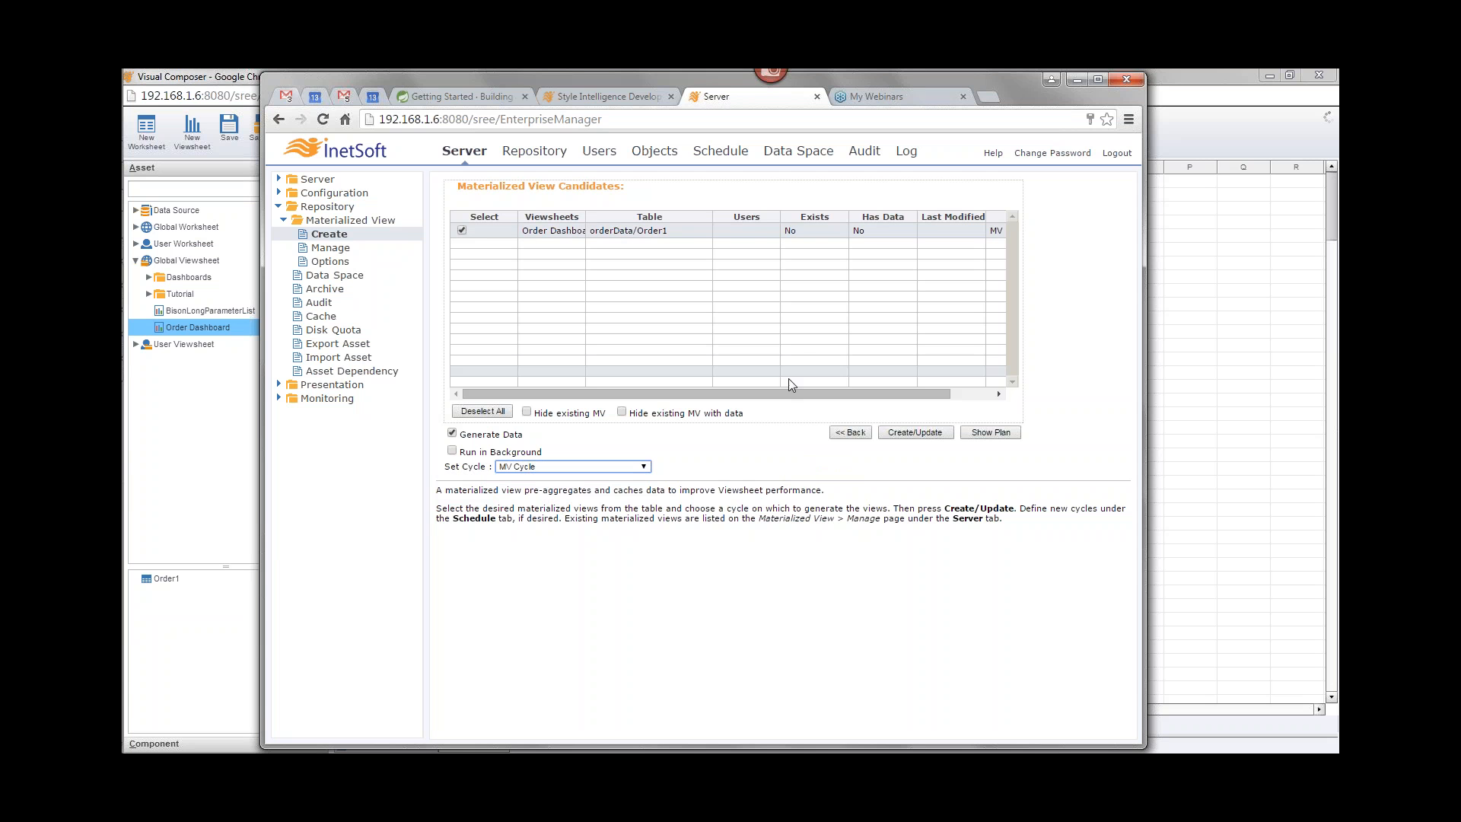
left_click_drag(777, 393, 820, 393)
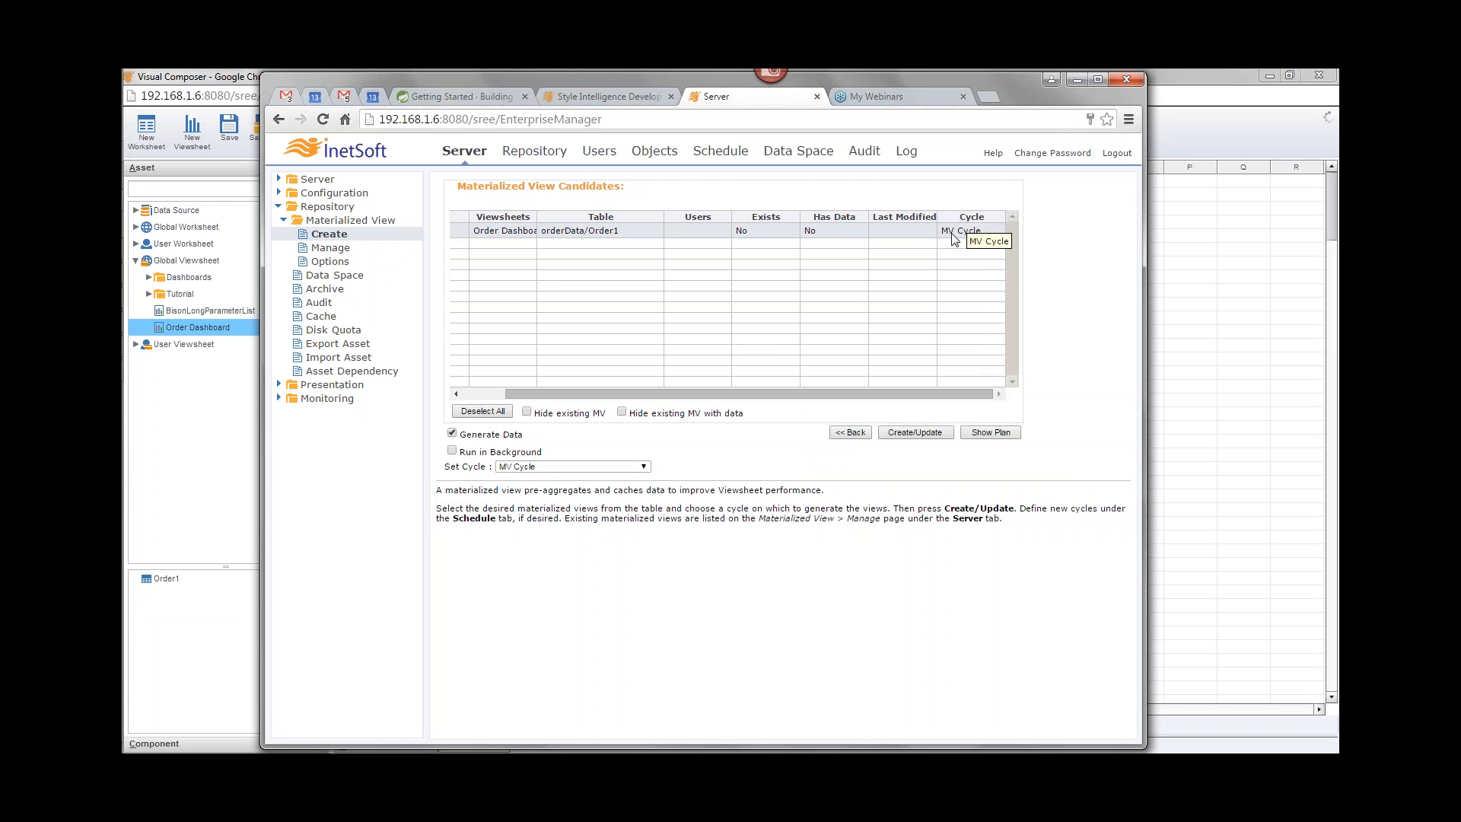
left_click_drag(836, 391, 794, 392)
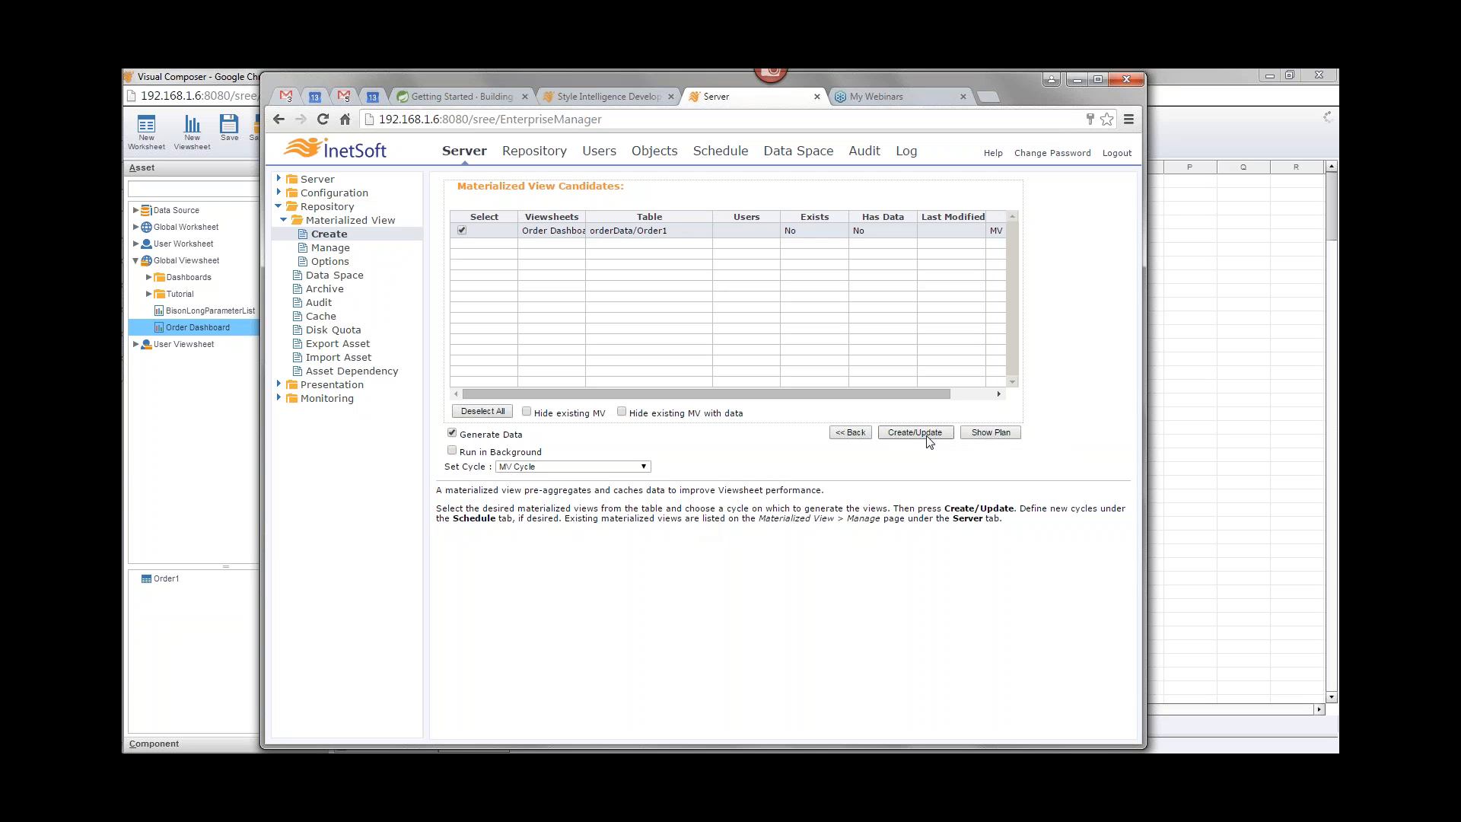
Step: Show the optimization plan for the selected Order Dashboard materialized view
left_click(991, 432)
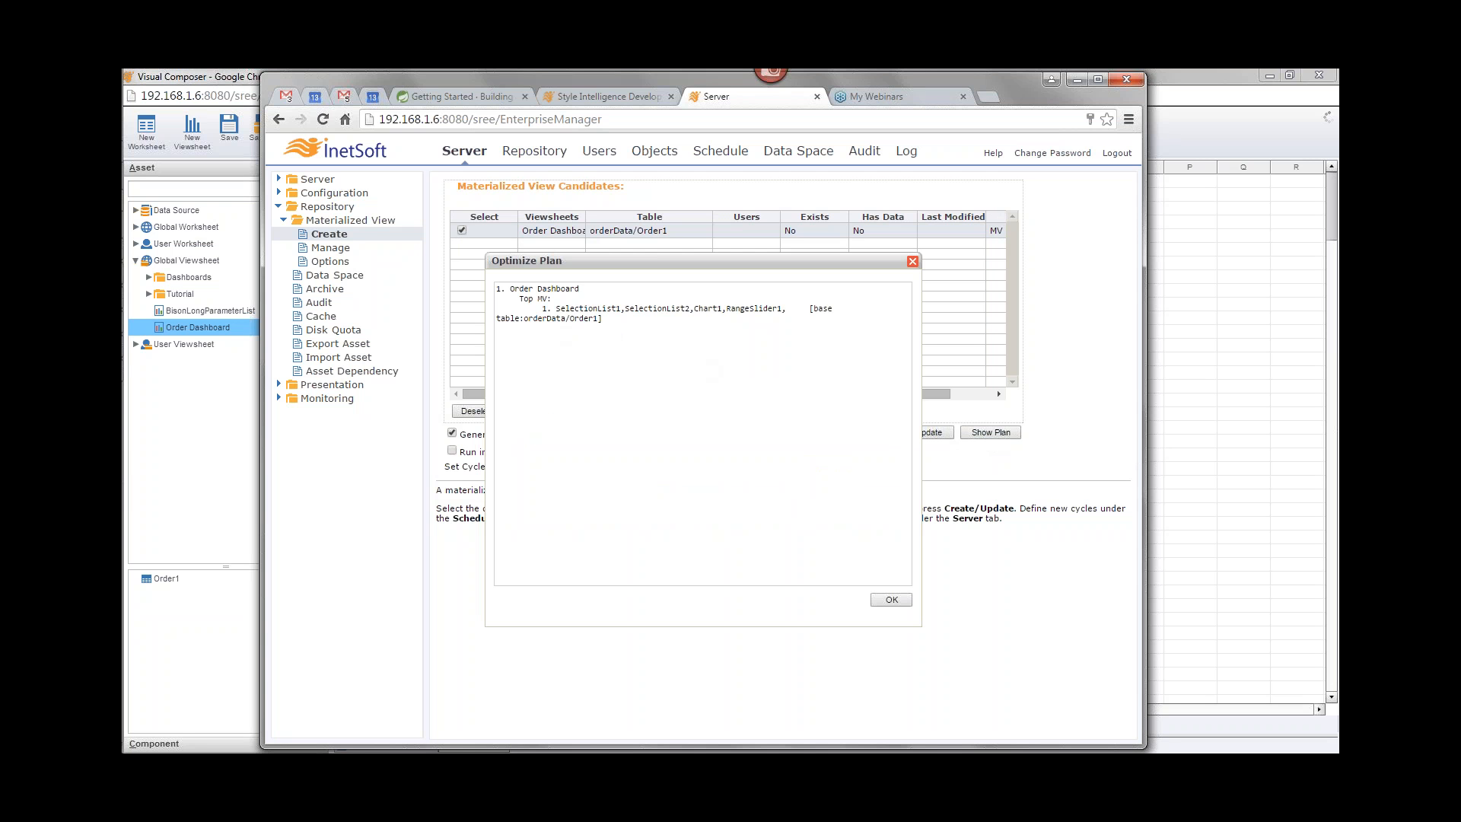
left_click_drag(520, 299, 605, 319)
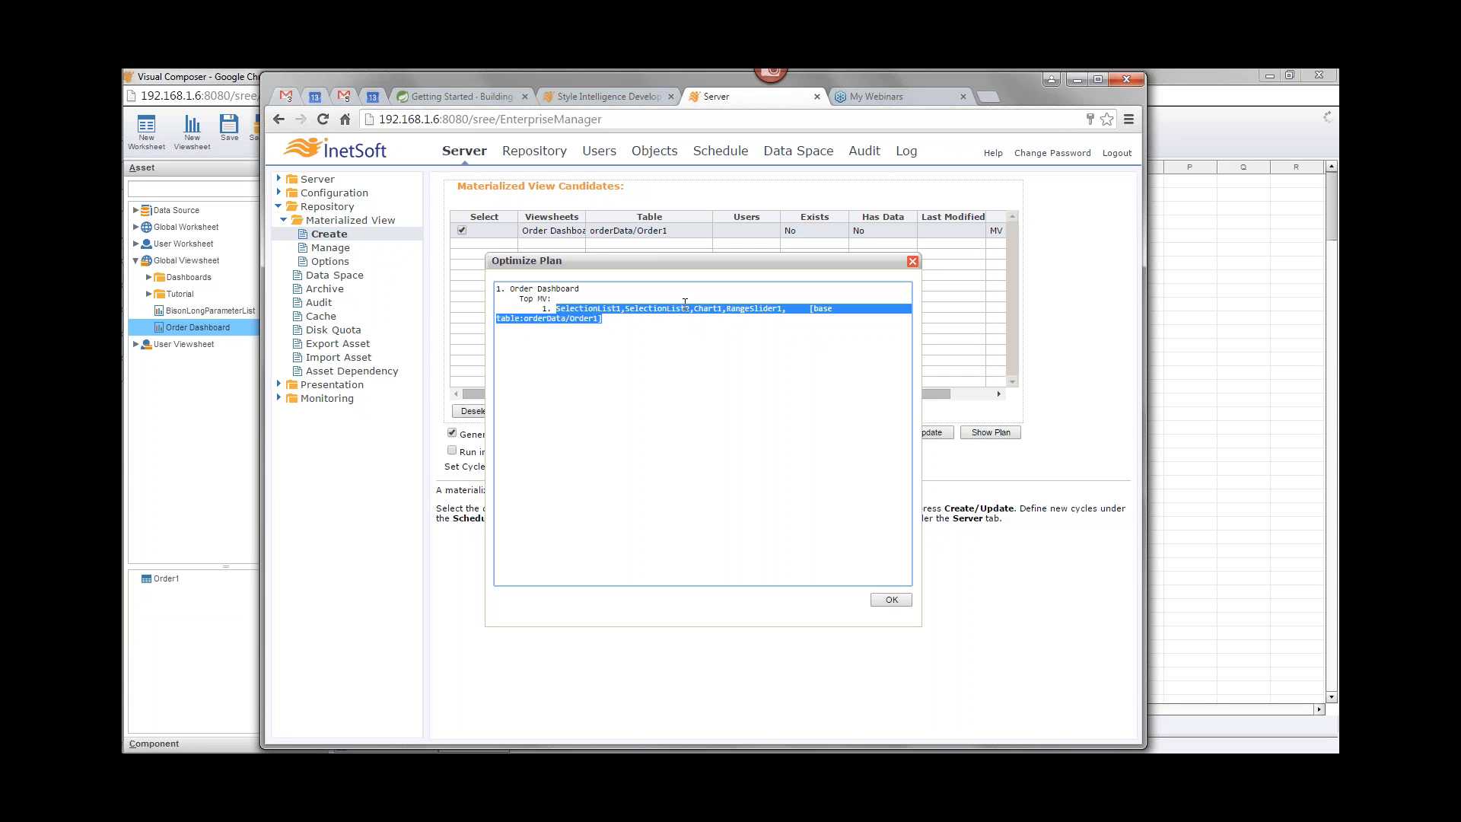
left_click(739, 325)
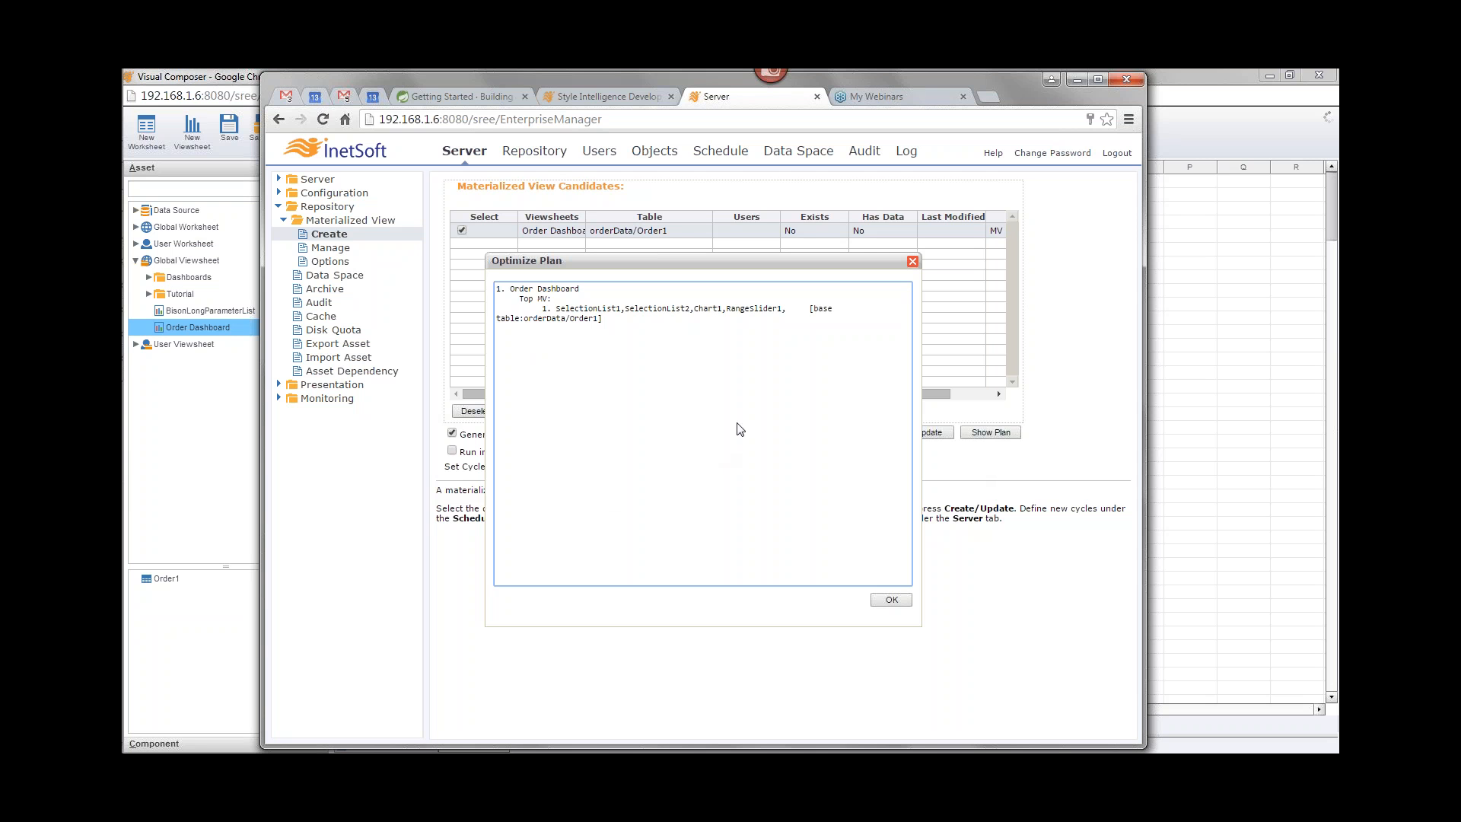
left_click(912, 261)
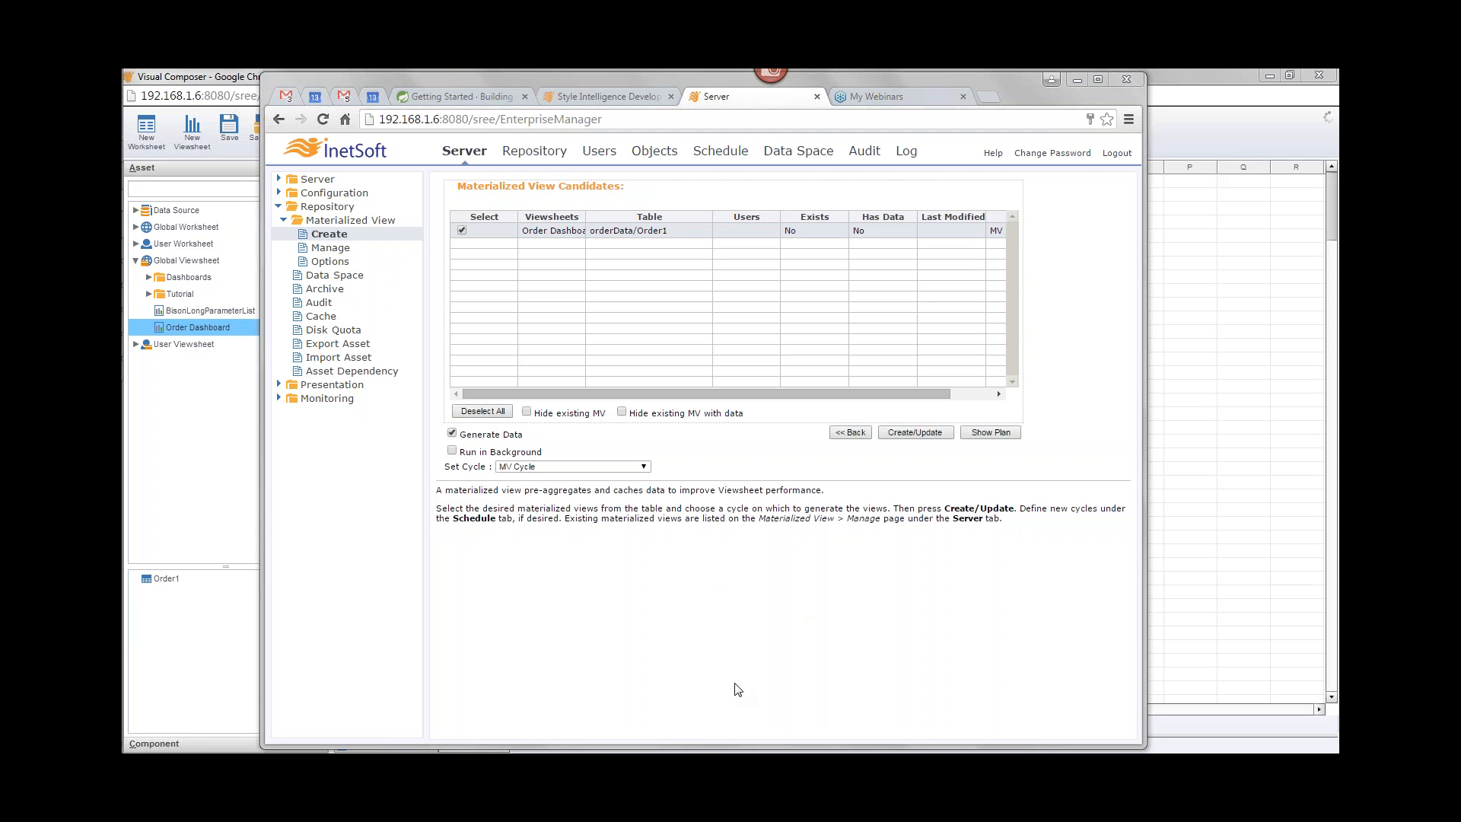
Step: Create the selected Order Dashboard materialized view with data generation
left_click(923, 435)
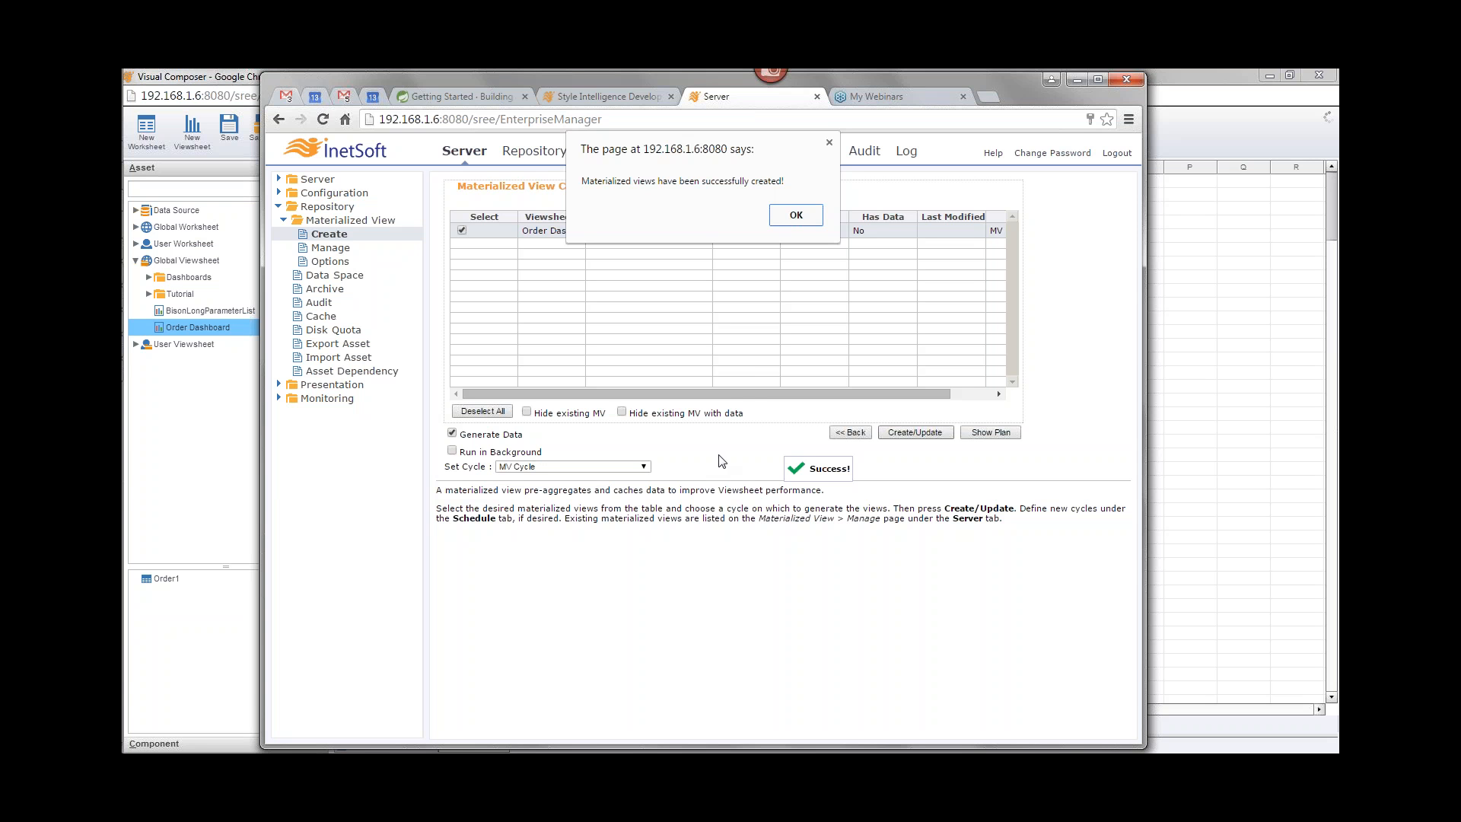
left_click(795, 216)
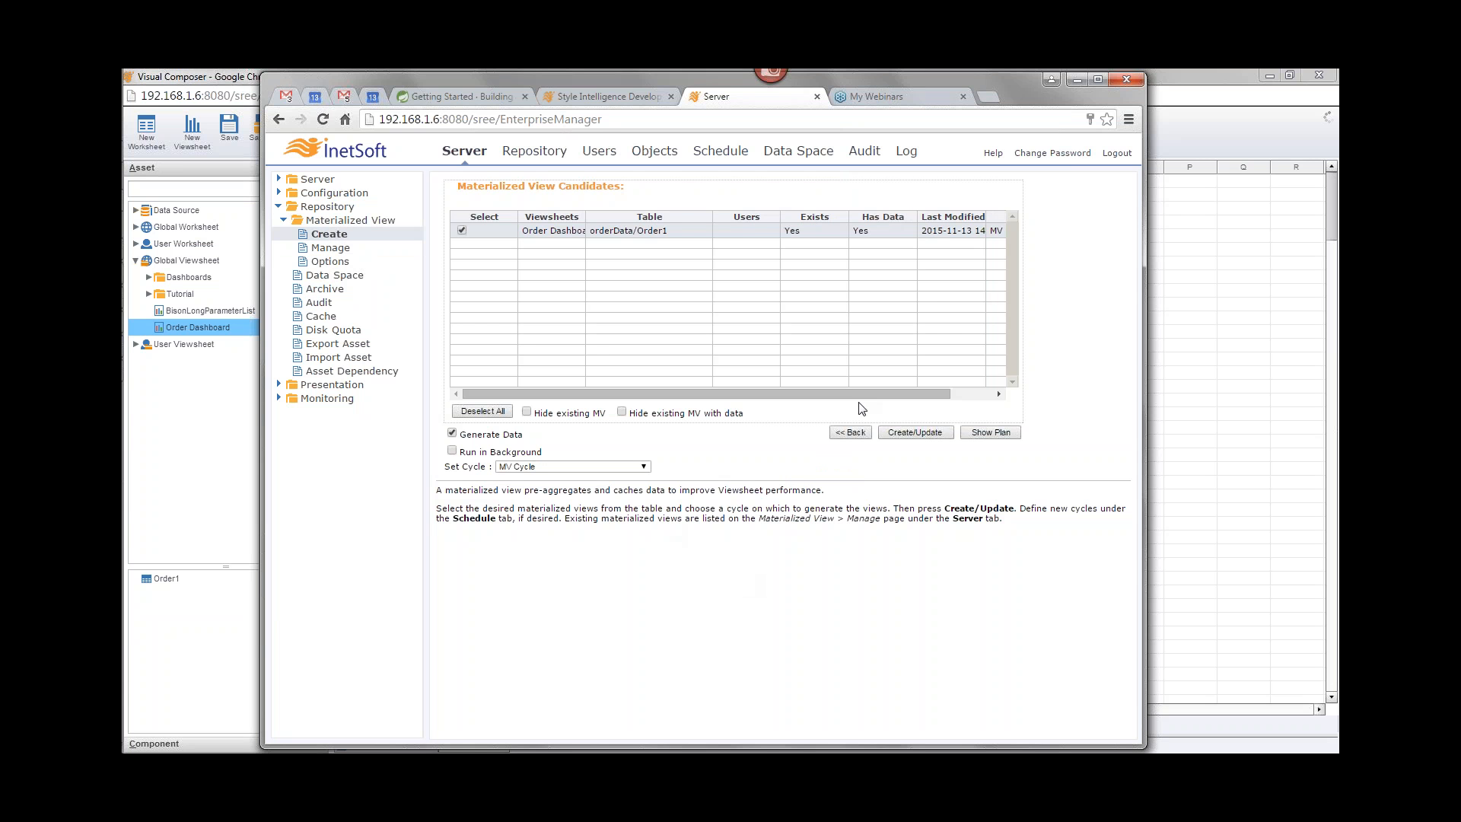
Step: Open the Manage page and hide the Users, Backup and Size(MB) columns of the materialized view list
left_click_drag(865, 393, 916, 391)
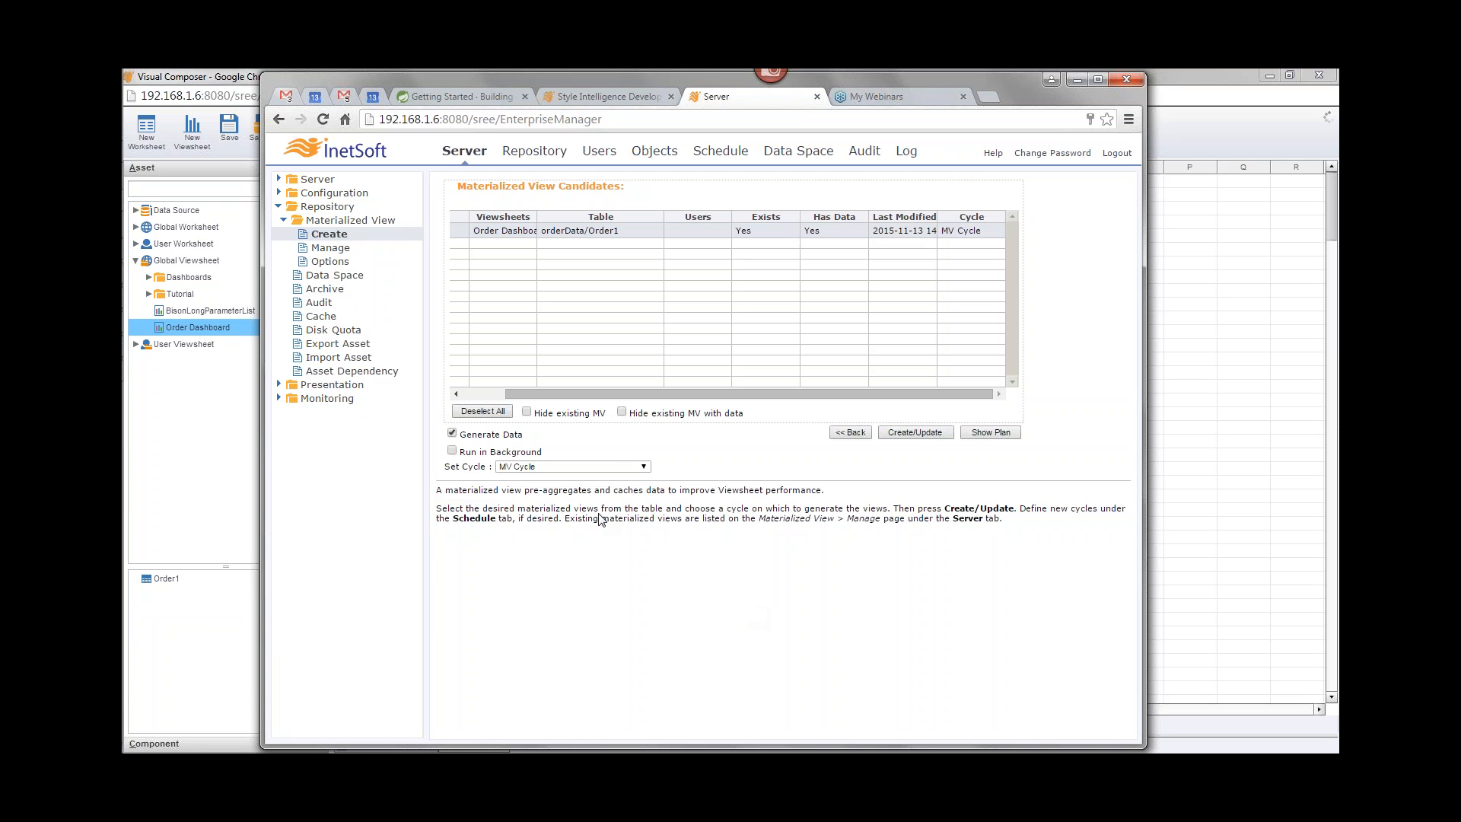
left_click(331, 250)
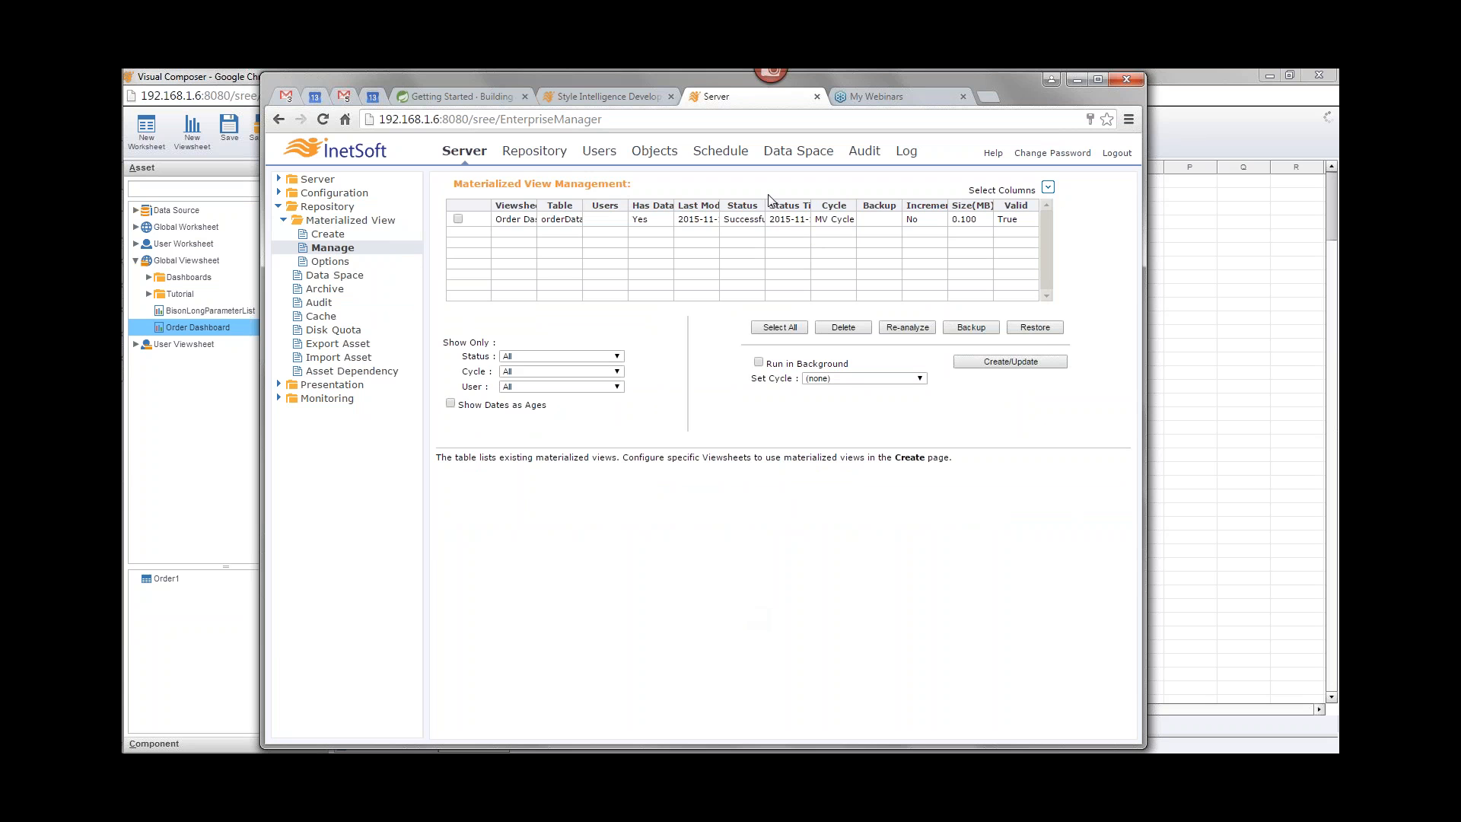
left_click(1048, 187)
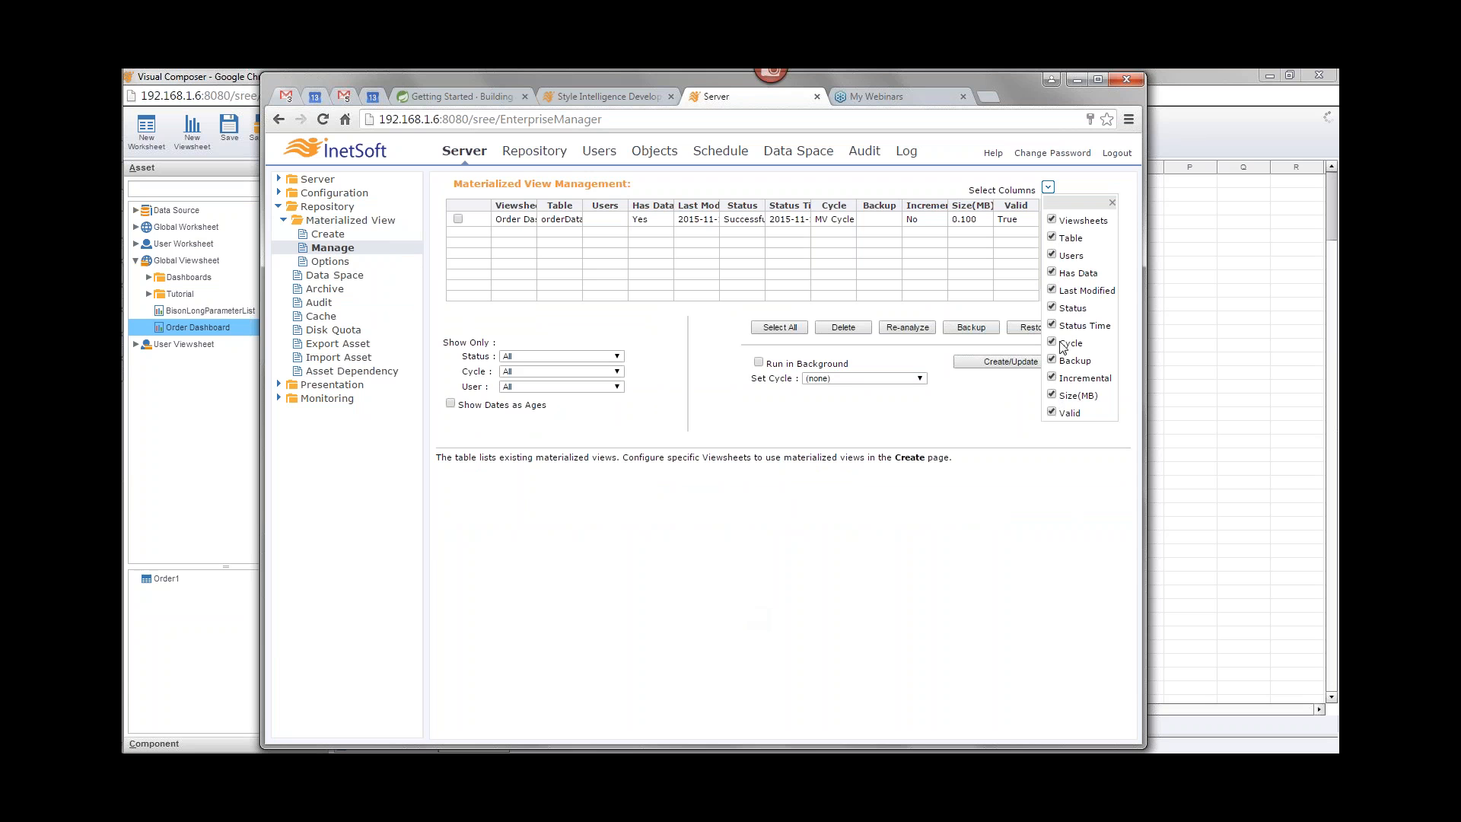
left_click(1063, 257)
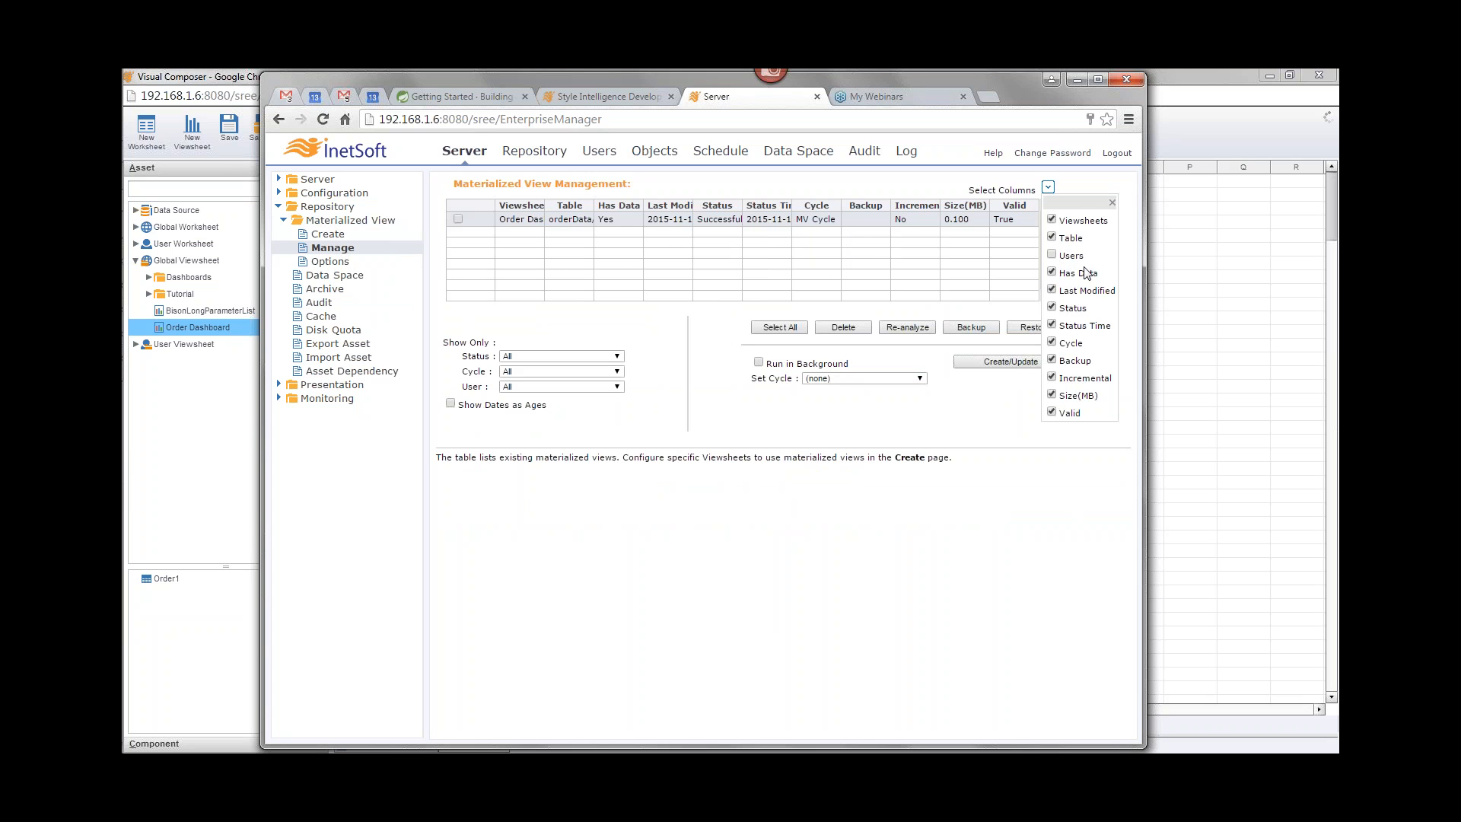
left_click(1053, 361)
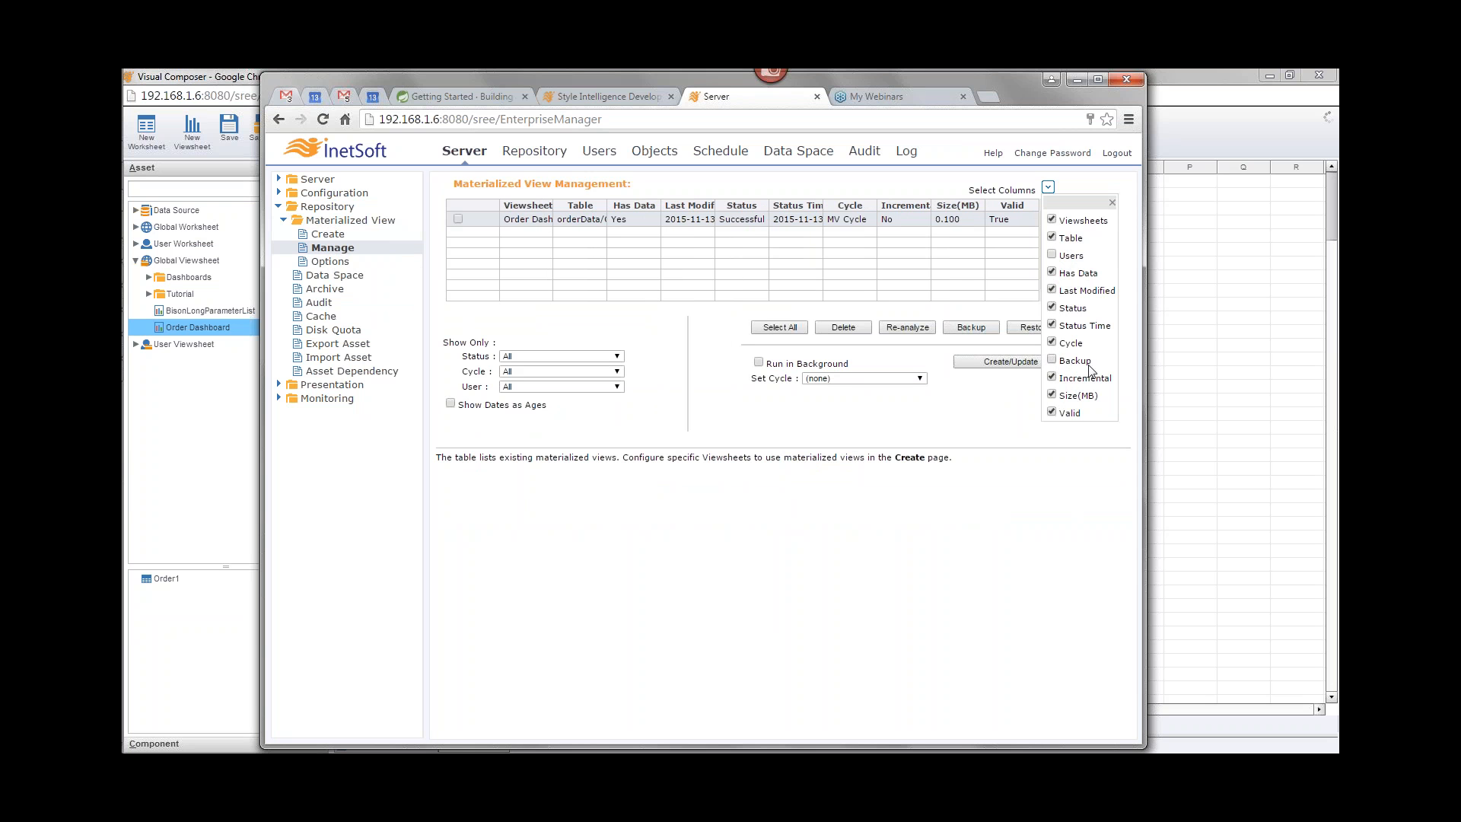
left_click(1051, 395)
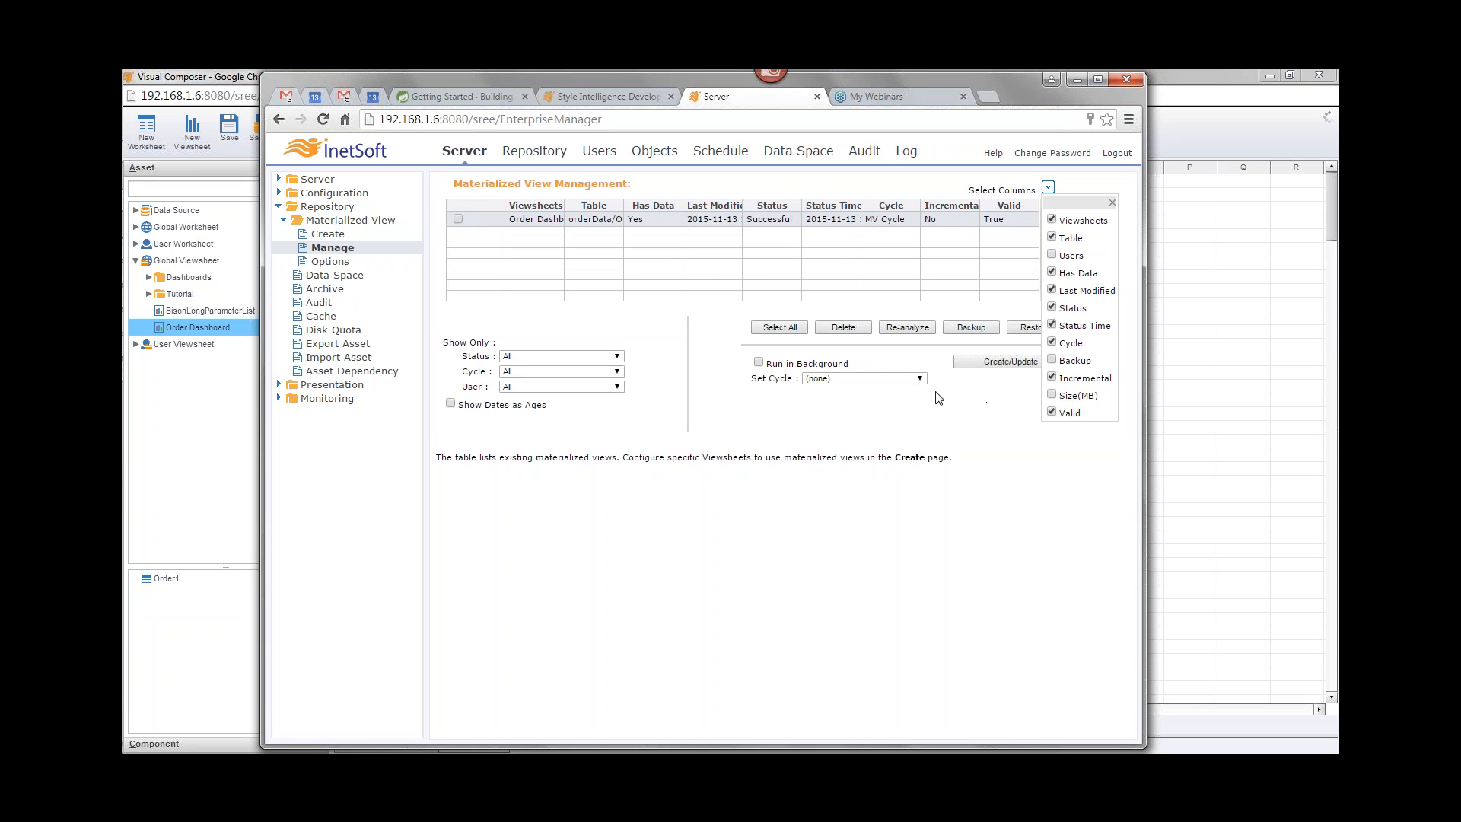
left_click(973, 474)
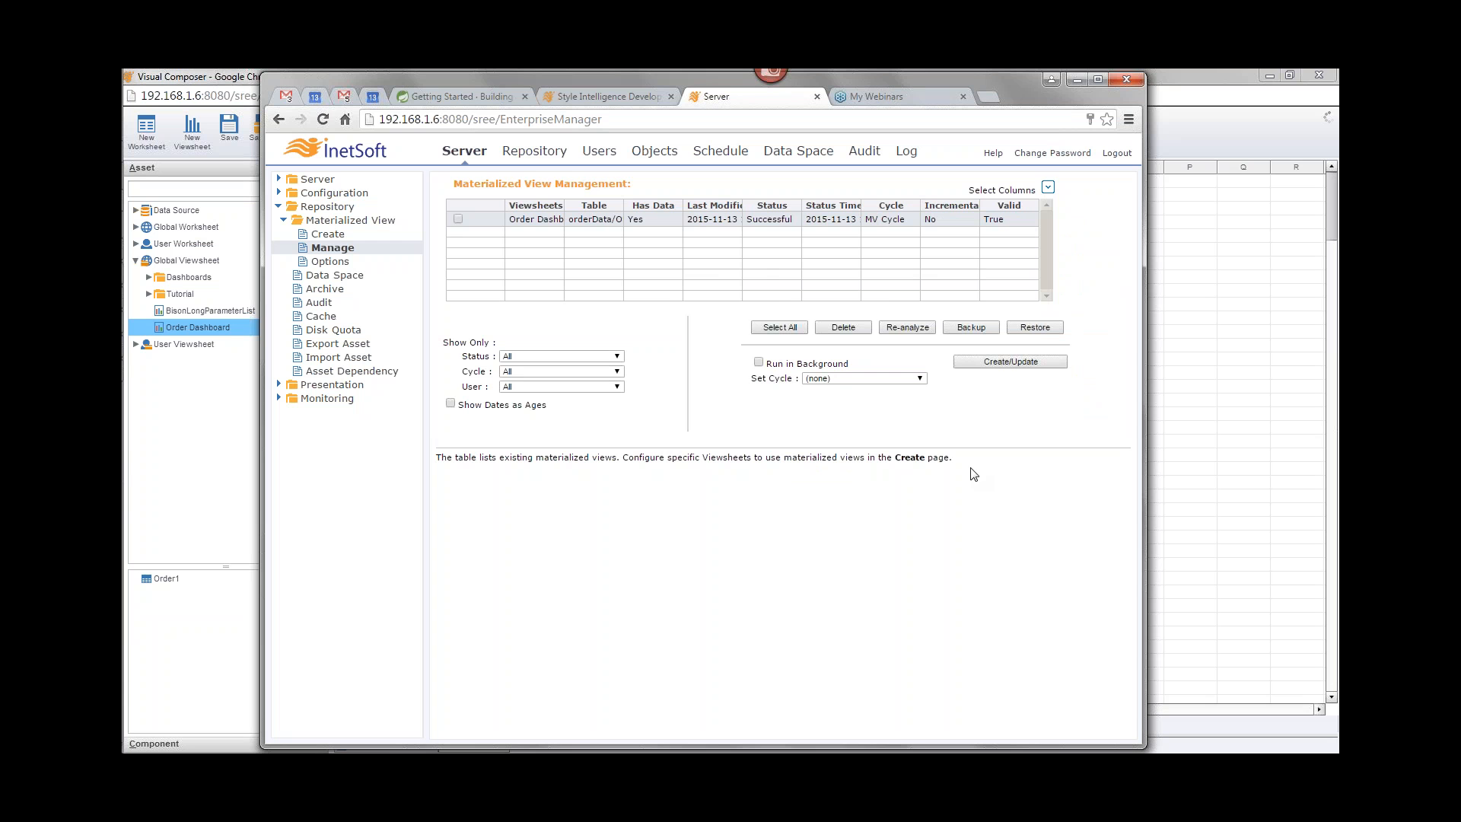
Step: Select the Order Dashboard materialized view and re-analyze it
left_click(458, 220)
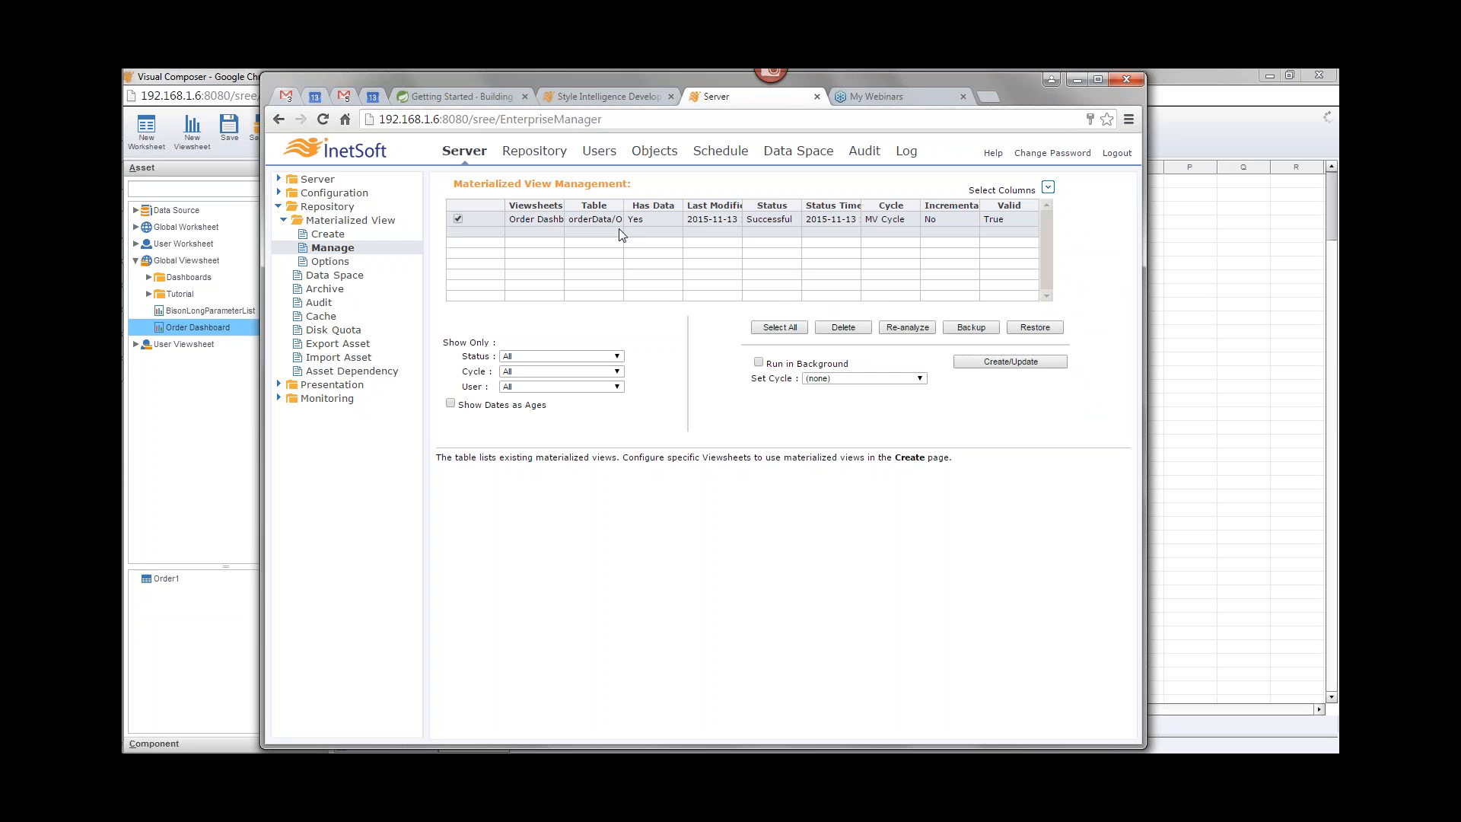
left_click(906, 333)
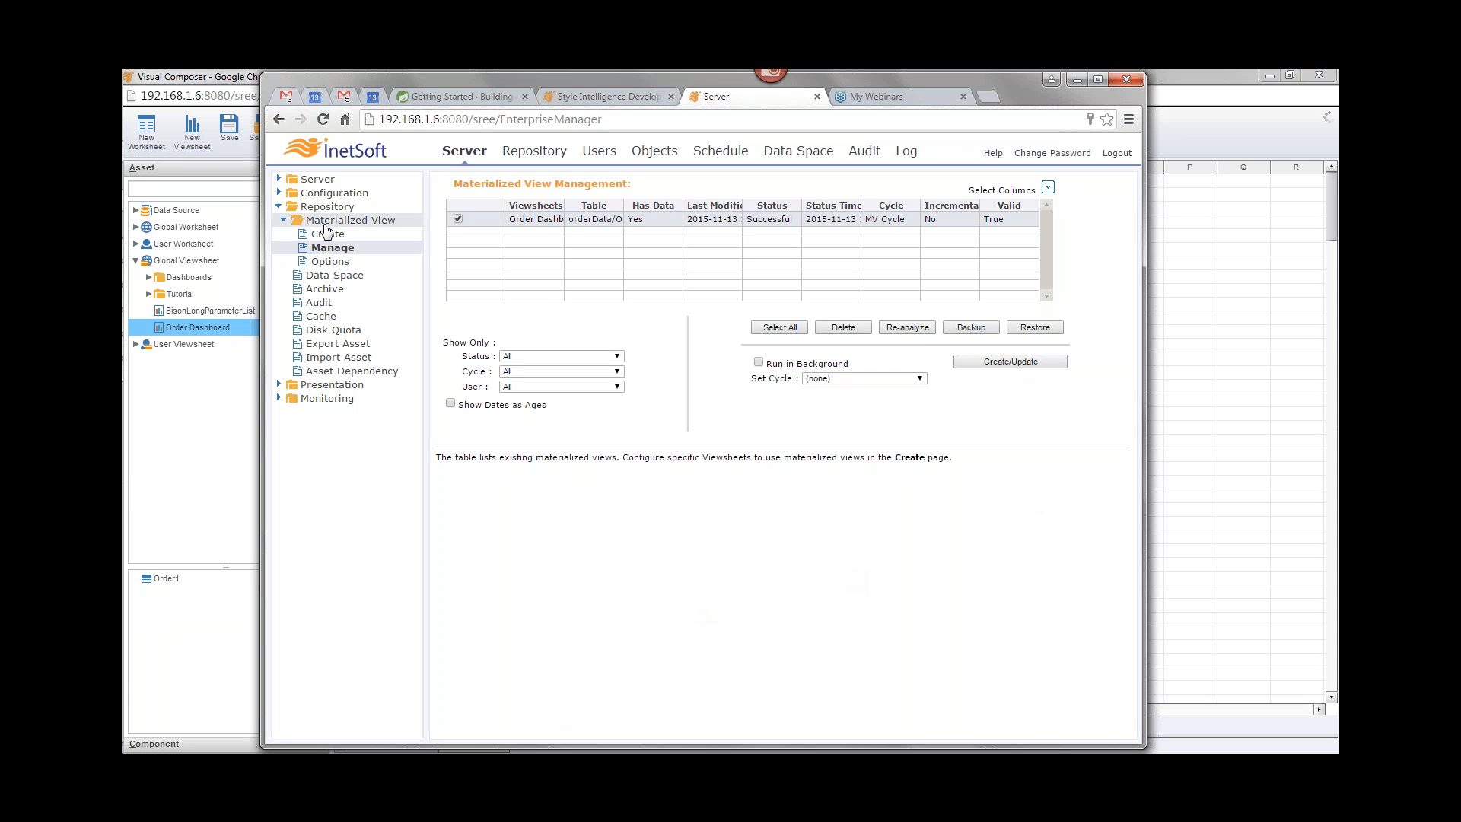
Step: Open the Materialized View Options page and read its documentation section
left_click(331, 261)
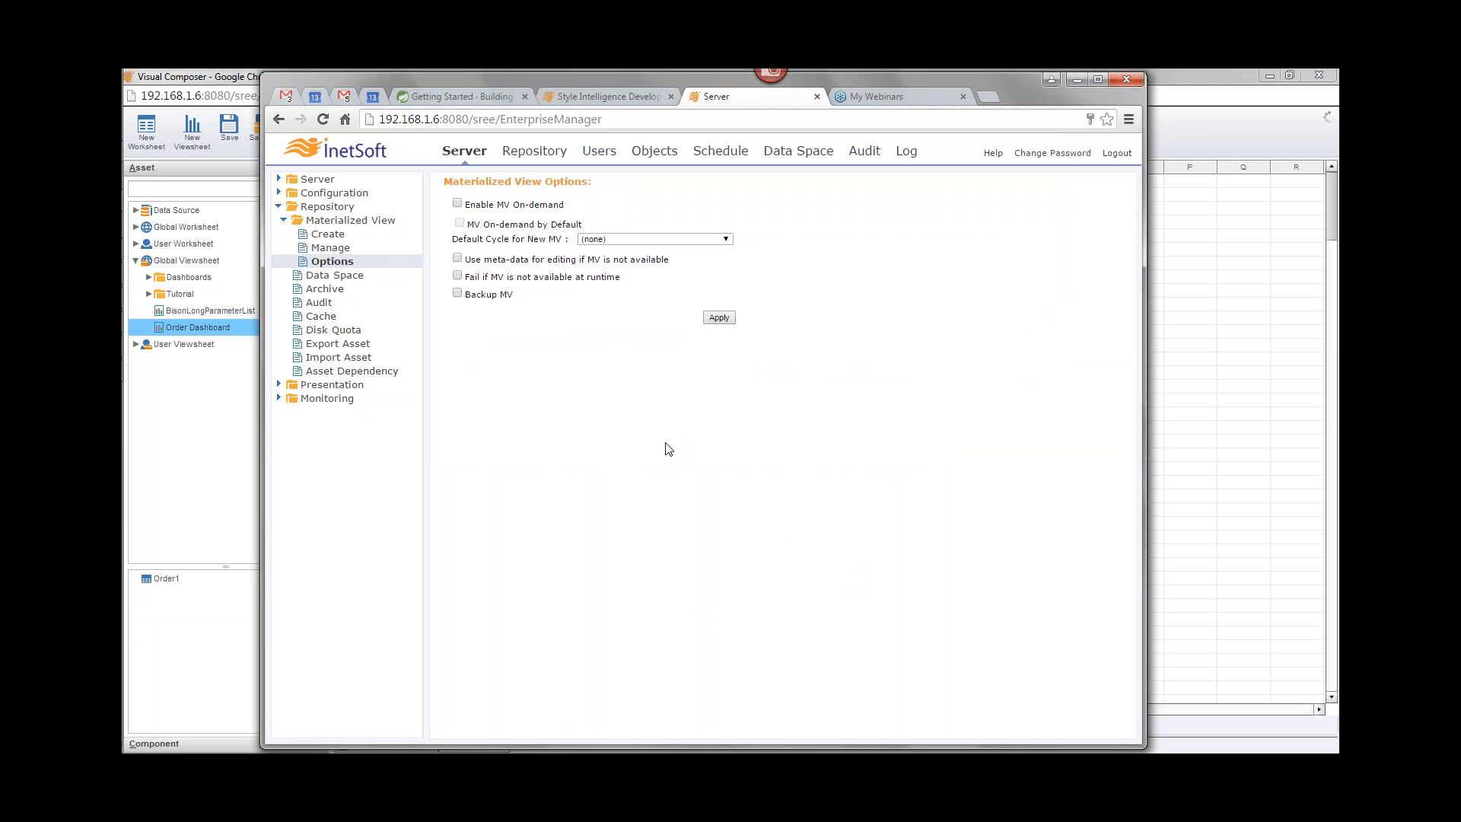
left_click(605, 97)
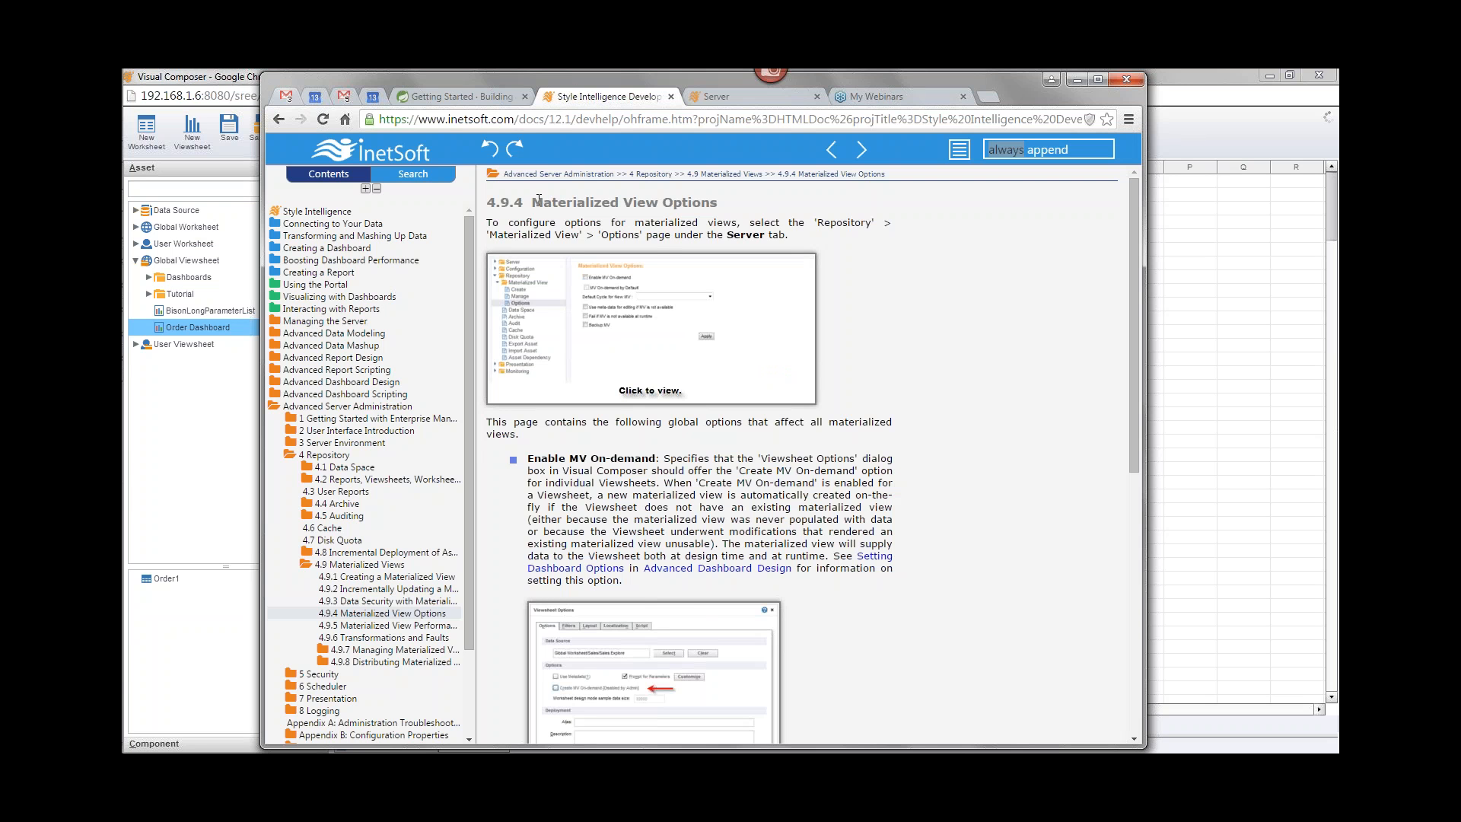
left_click_drag(532, 201, 734, 202)
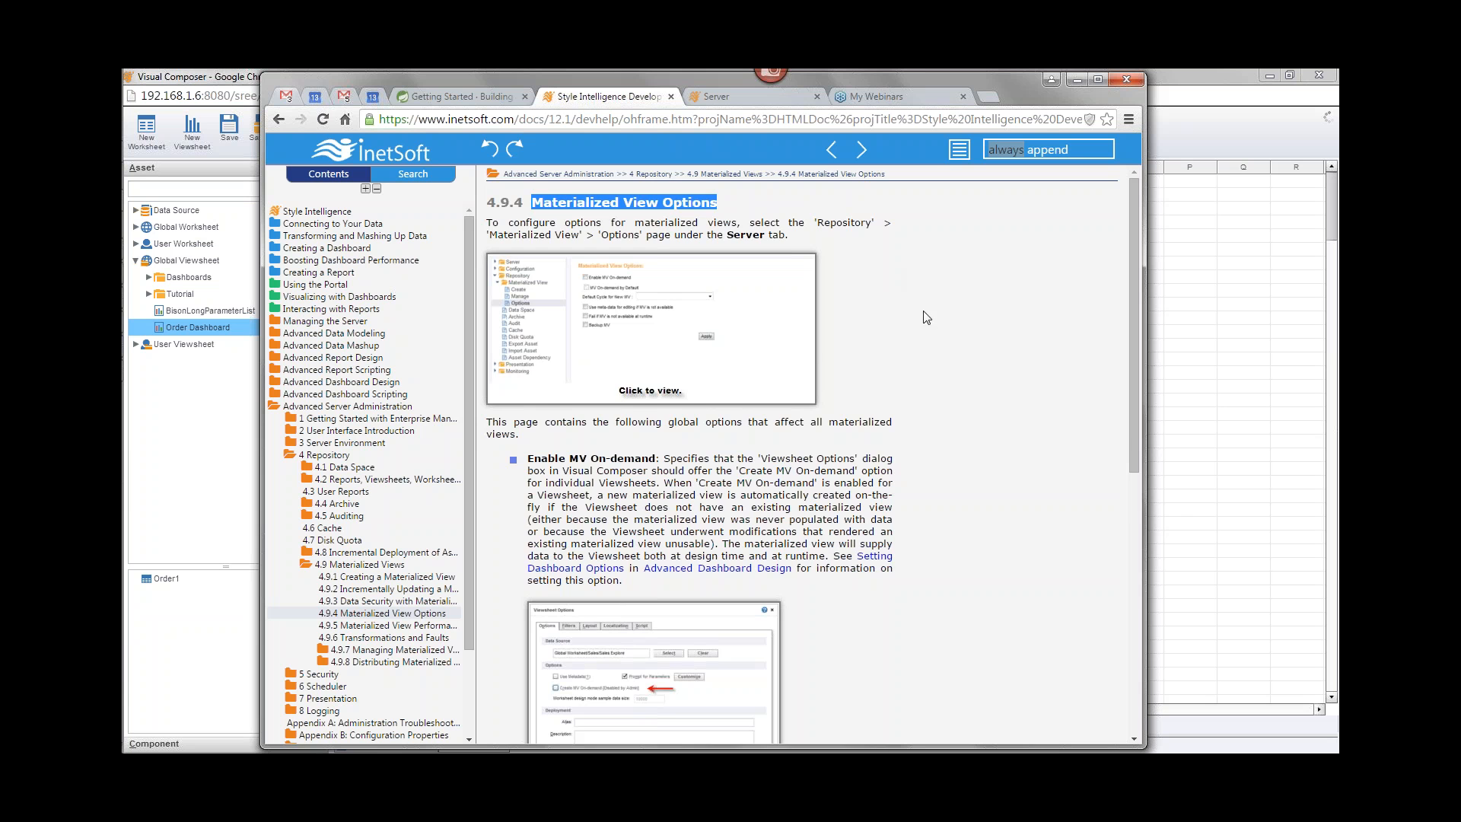
scroll(868, 436, "down", 6)
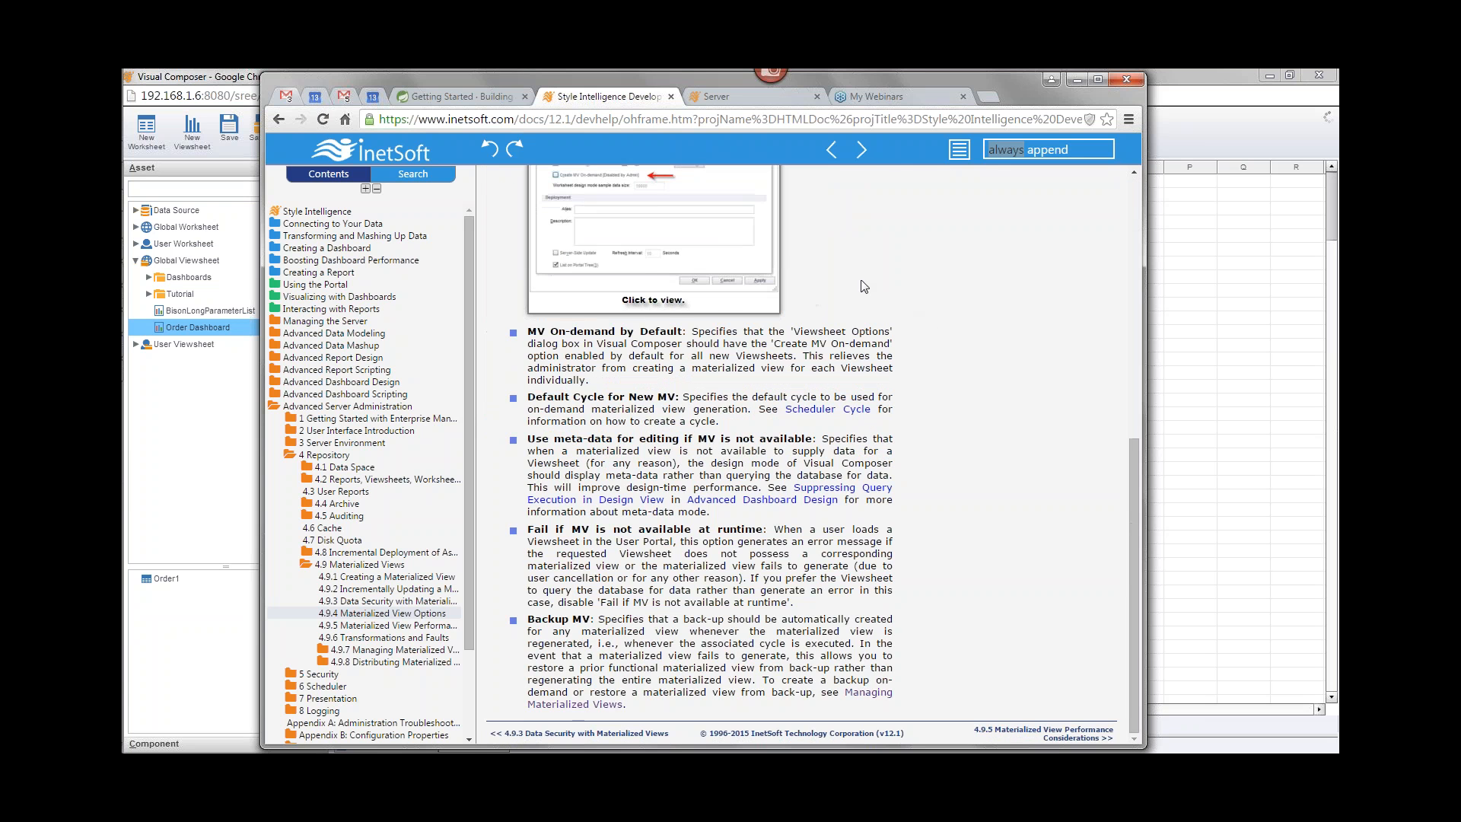
scroll(866, 286, "up", 6)
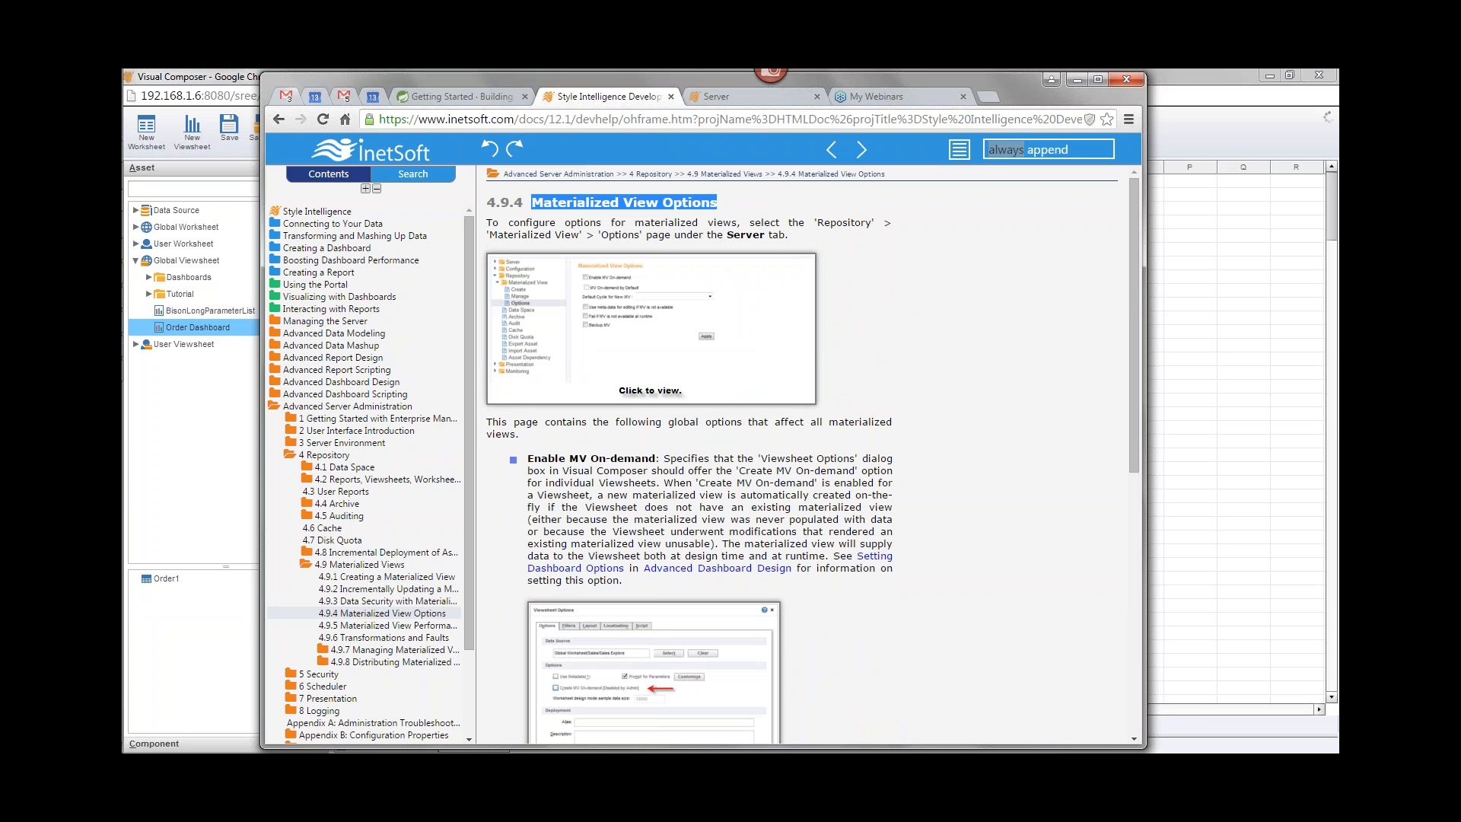
left_click(751, 97)
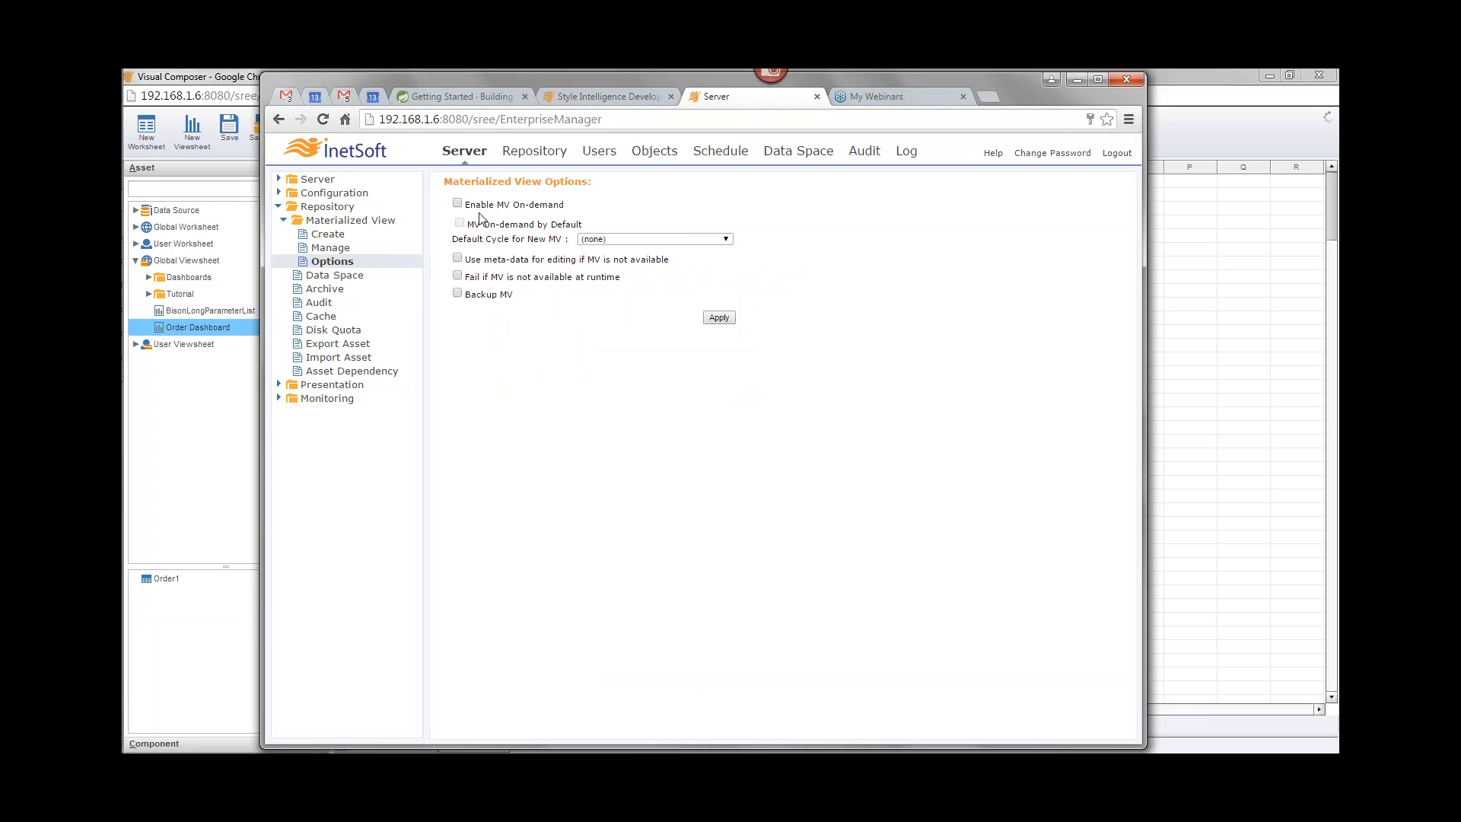
Step: Enable Create MV On-demand in the Order Dashboard's viewsheet options in Visual Composer
left_click(203, 79)
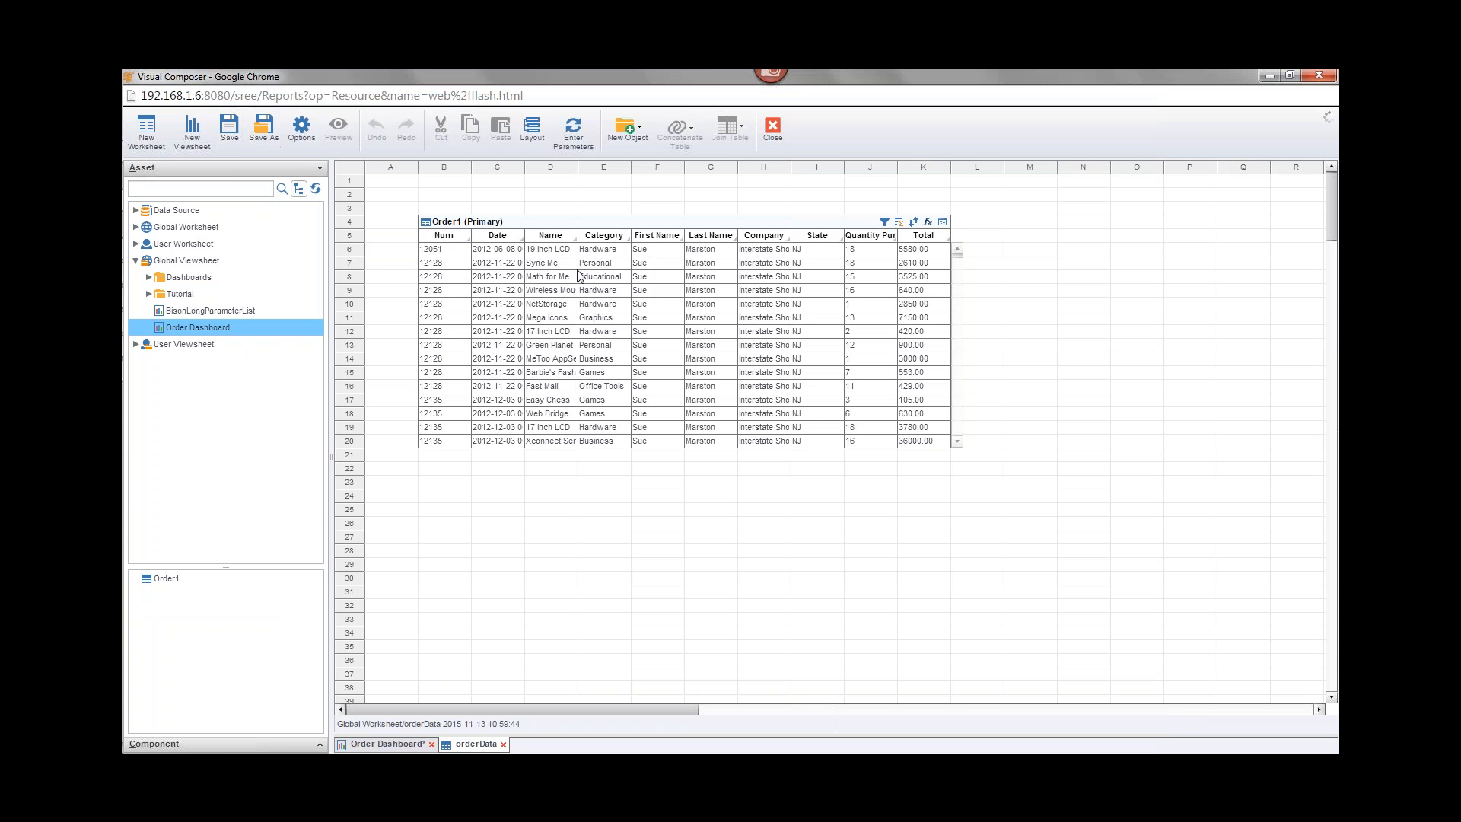
left_click(388, 743)
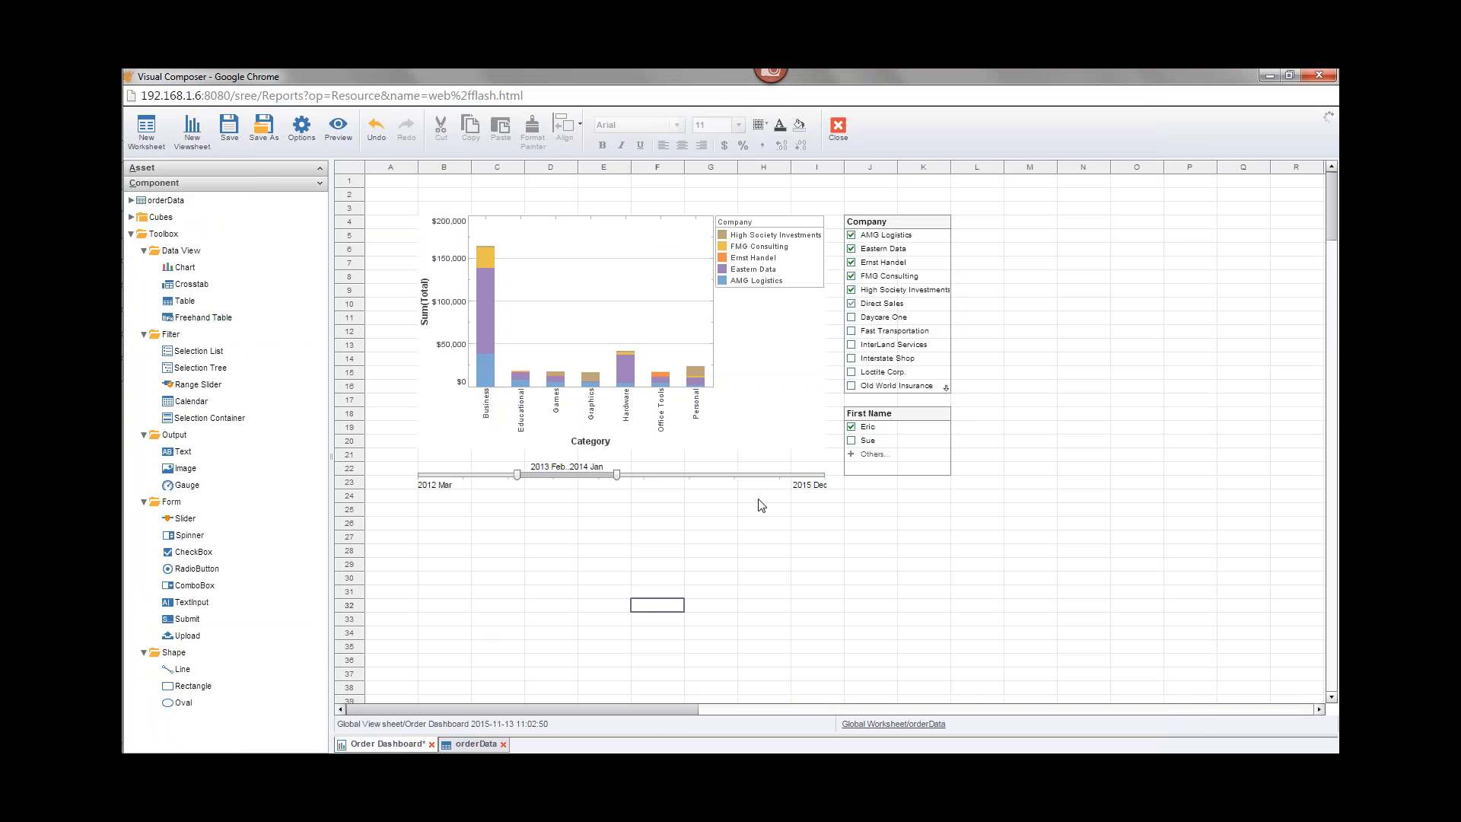
left_click(302, 129)
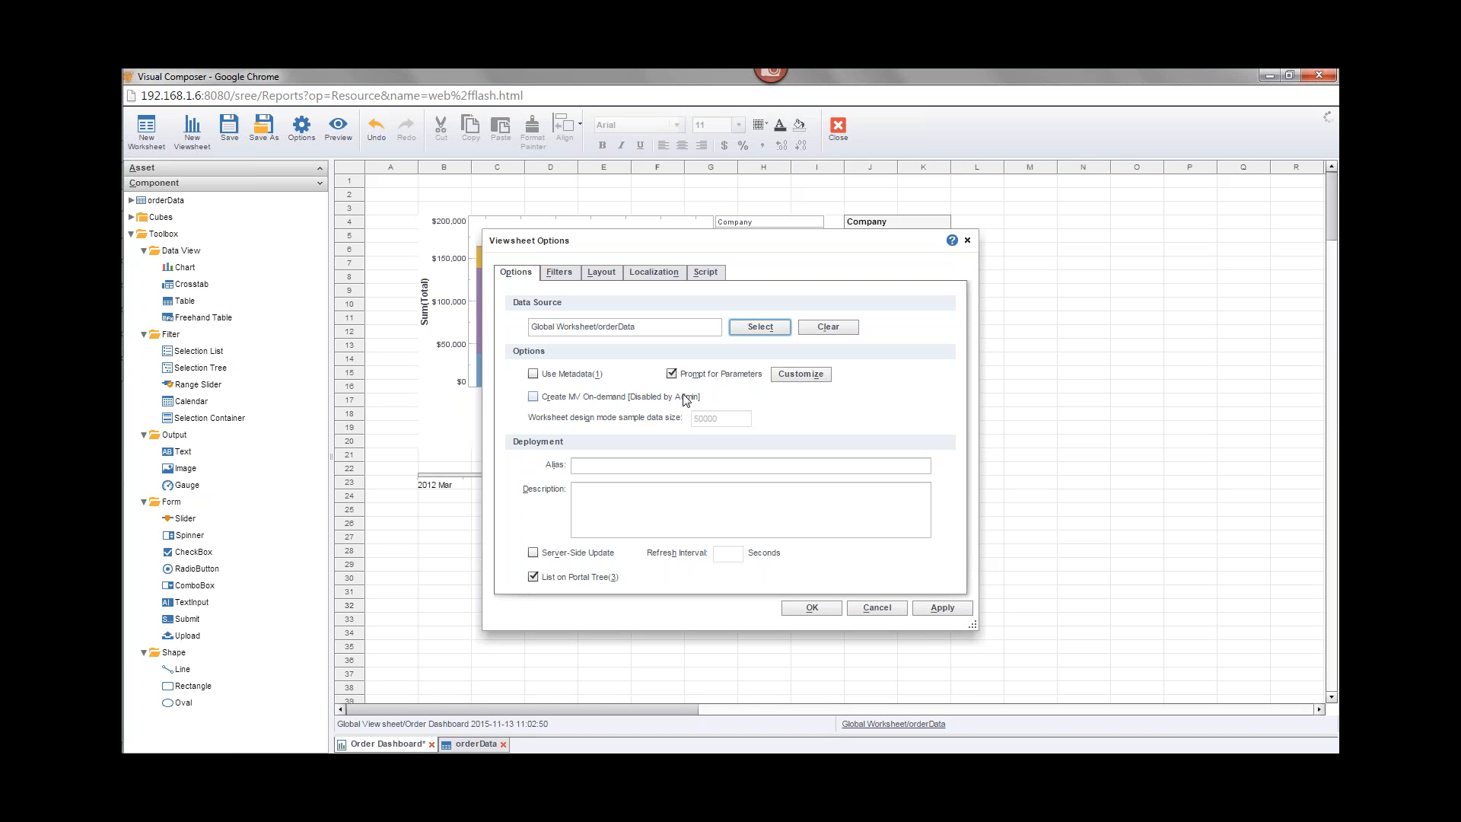
left_click(534, 397)
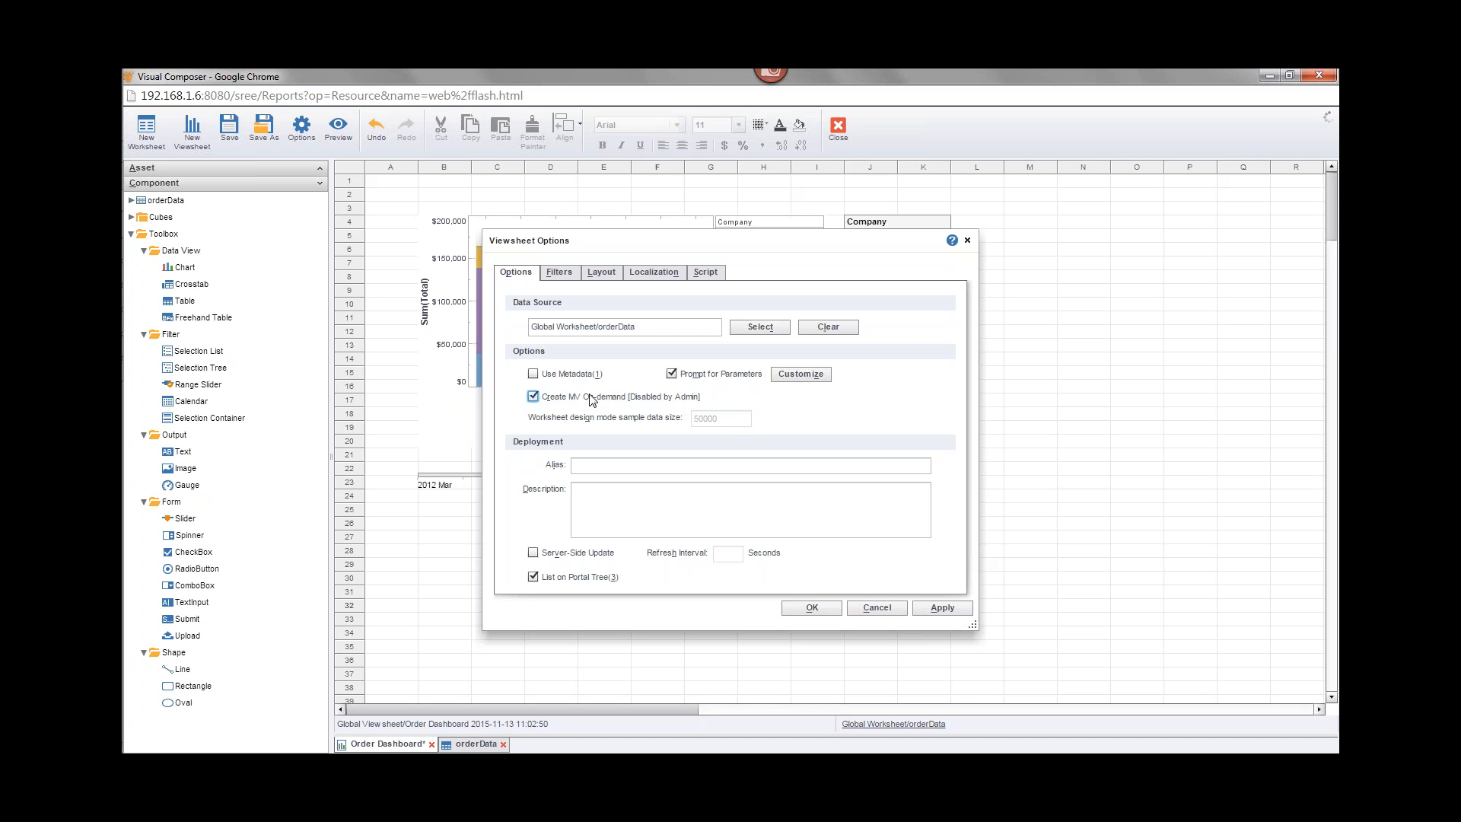
Step: Switch to the Materialized View Options page and toggle MV On-demand and MV On-demand by Default on and off again
mouse_move(145, 201)
left_click(245, 183)
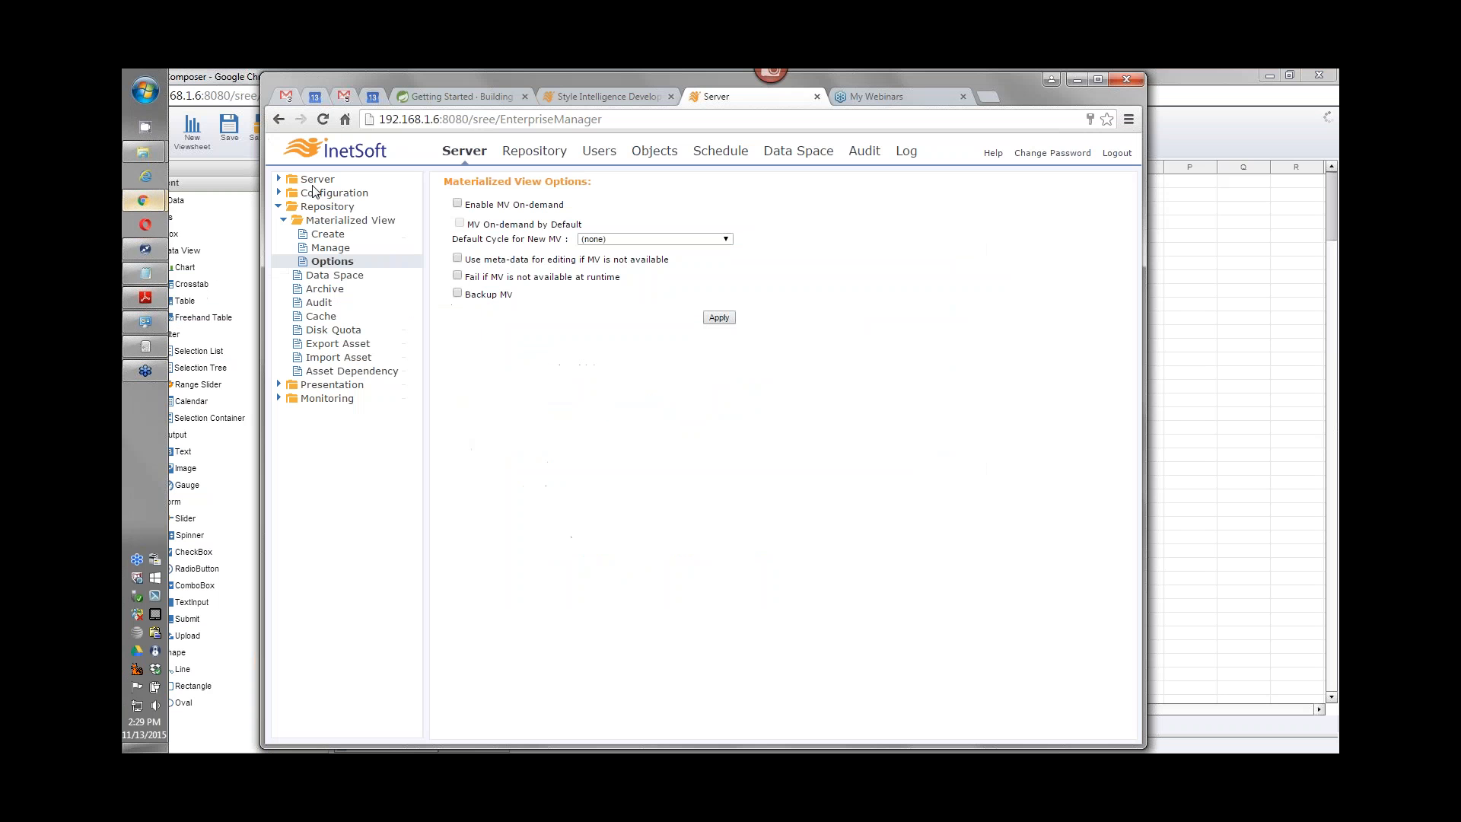
left_click(458, 204)
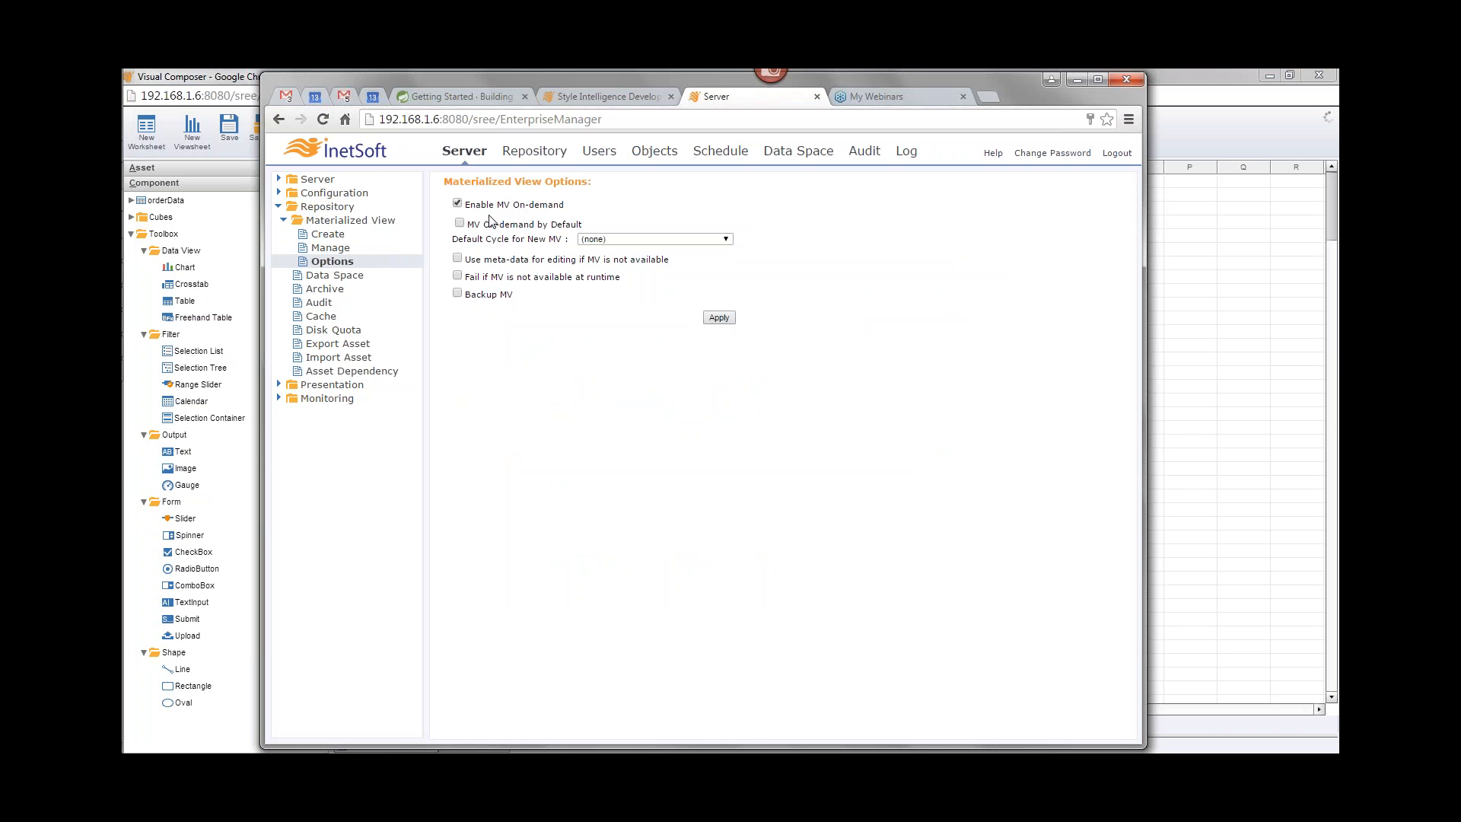
left_click(457, 204)
left_click(467, 204)
left_click(459, 222)
left_click(623, 238)
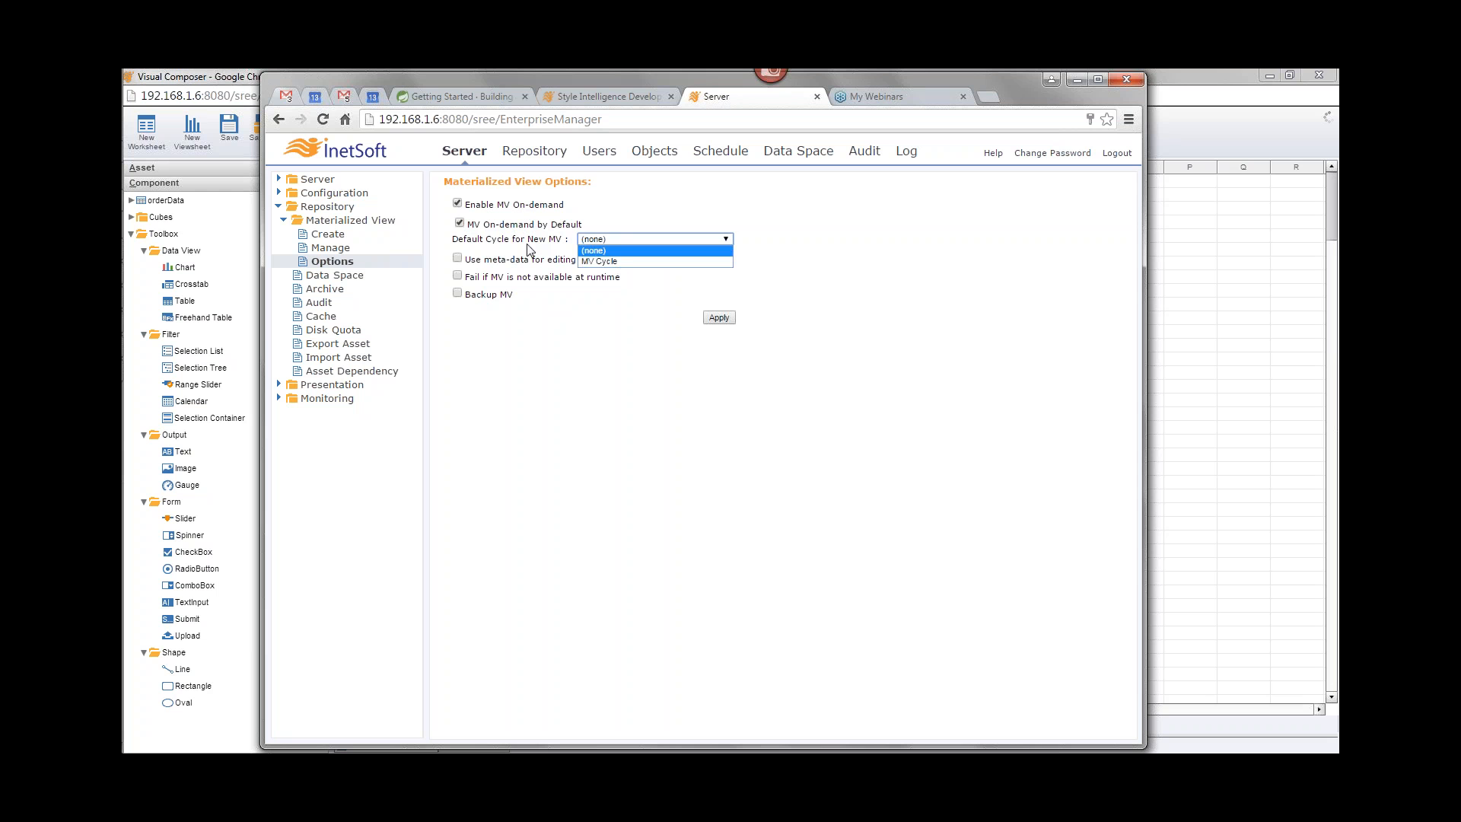
left_click(650, 216)
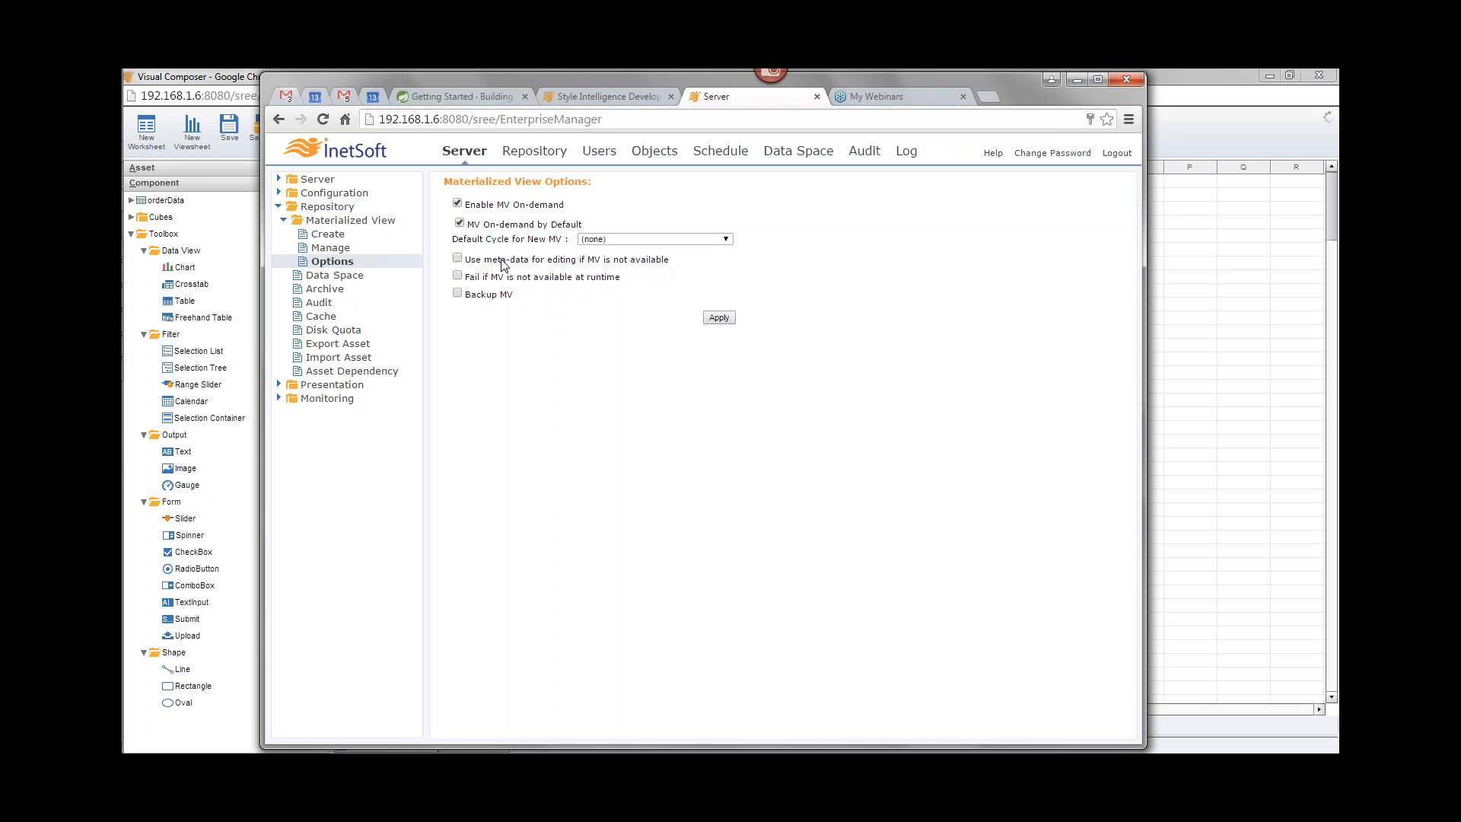
left_click(459, 223)
left_click(458, 203)
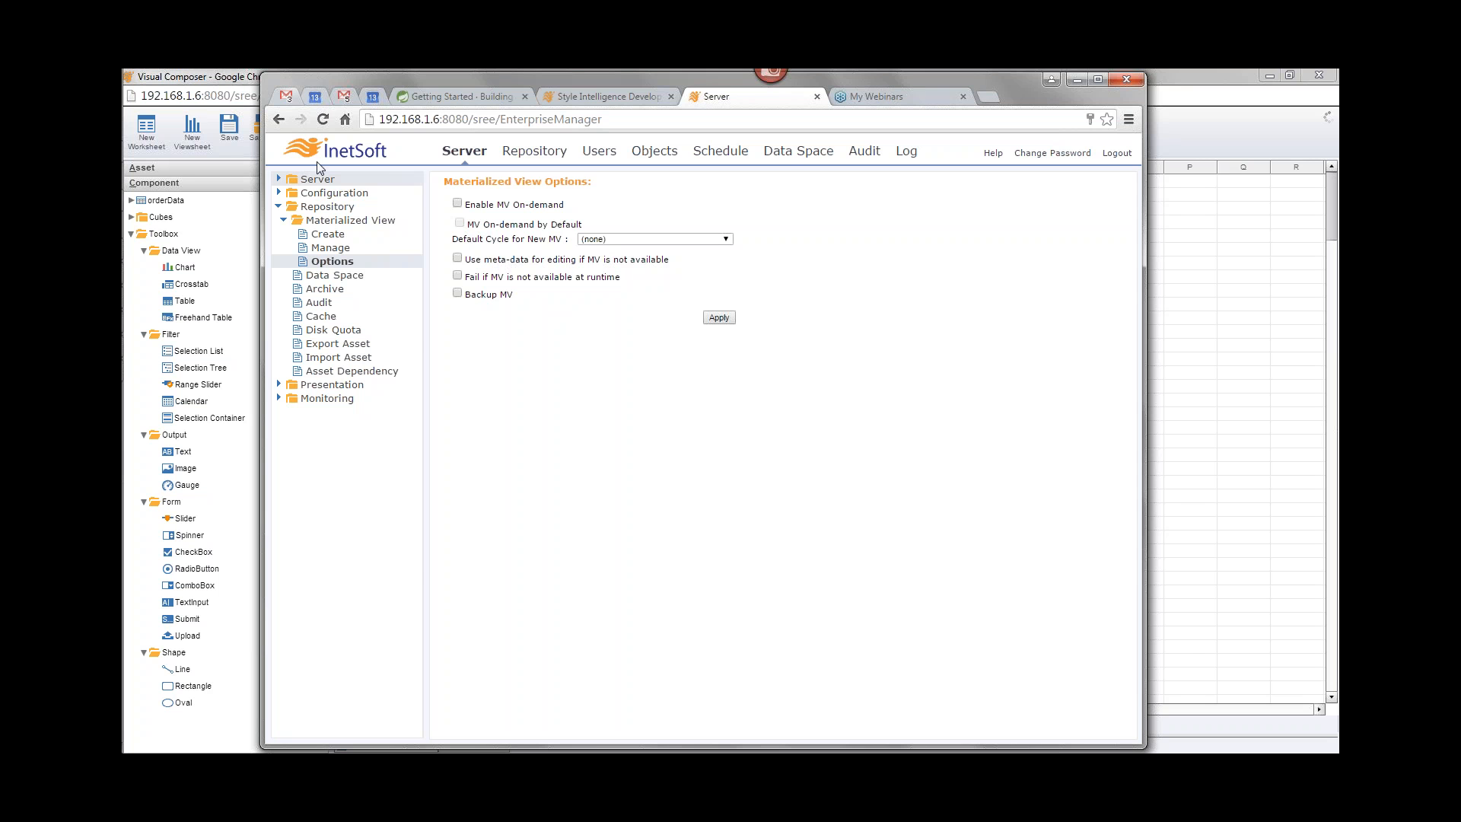
Step: In the Order Dashboard's viewsheet options, turn off Create MV On-demand and turn on Use Metadata
left_click(247, 80)
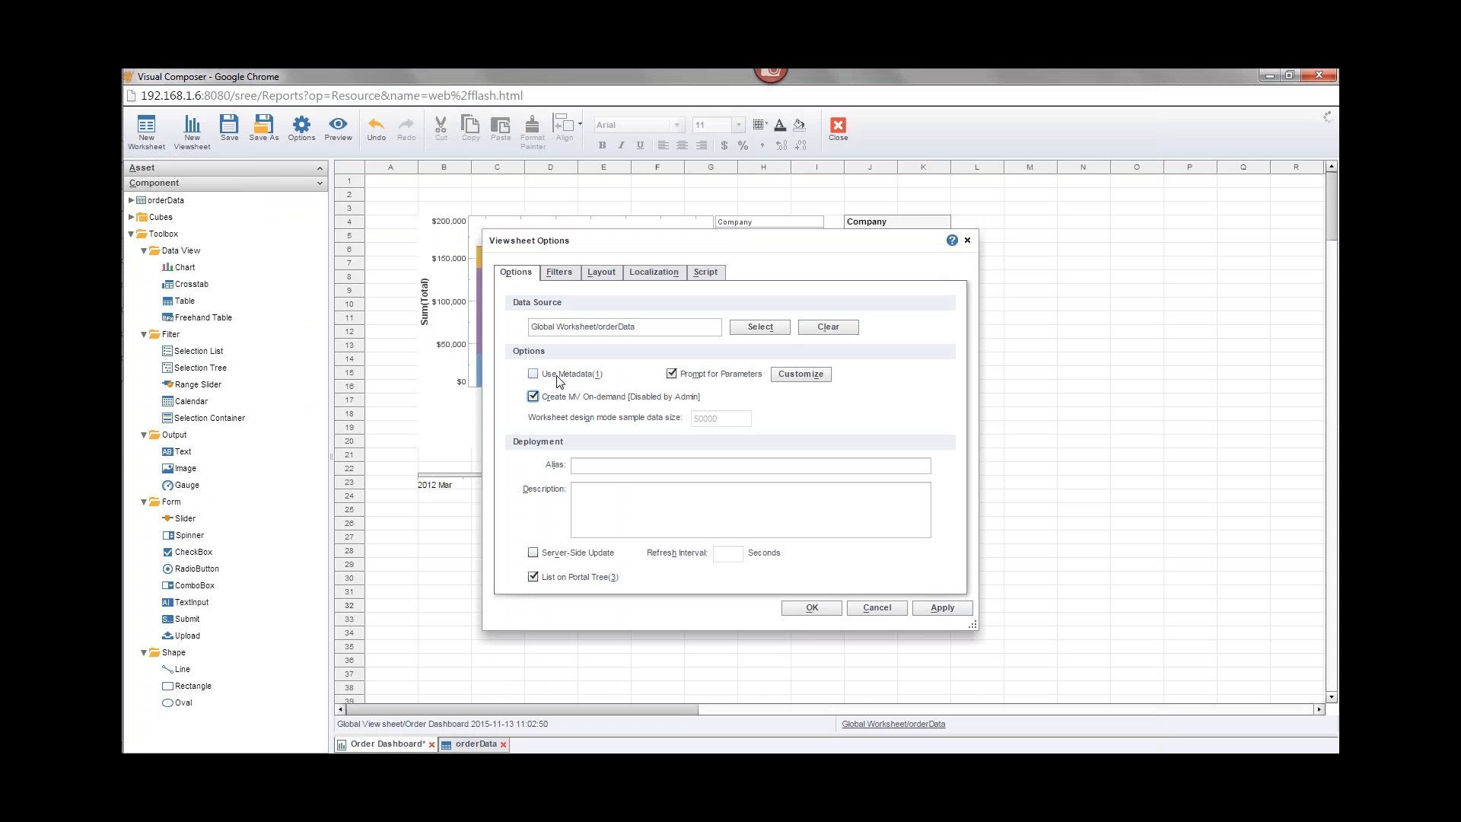
left_click(533, 396)
left_click(532, 373)
left_click(827, 608)
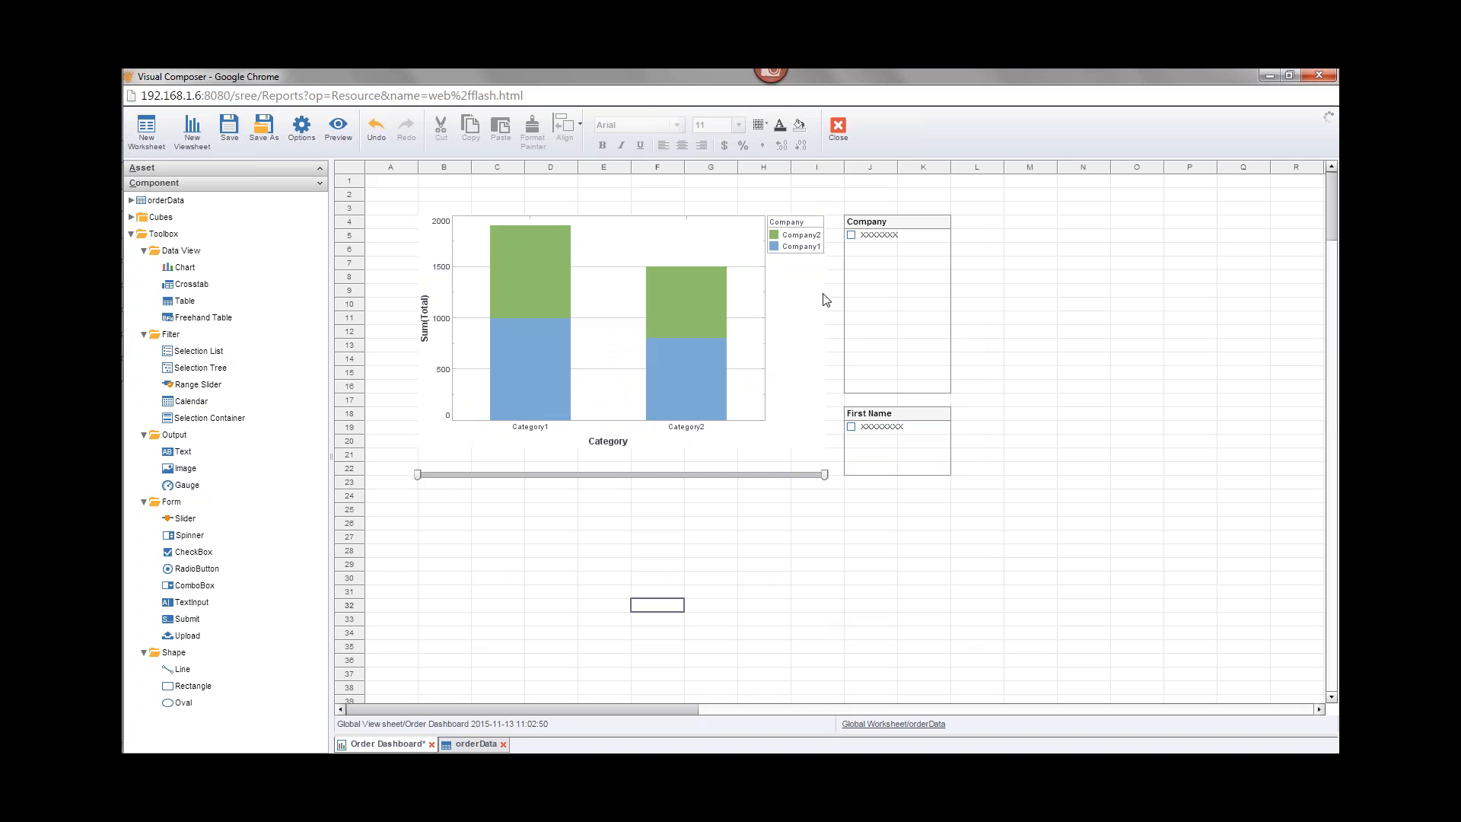
Step: Switch to the Materialized View Options page to compare its settings, then return to the viewsheet
mouse_move(913, 414)
mouse_move(665, 318)
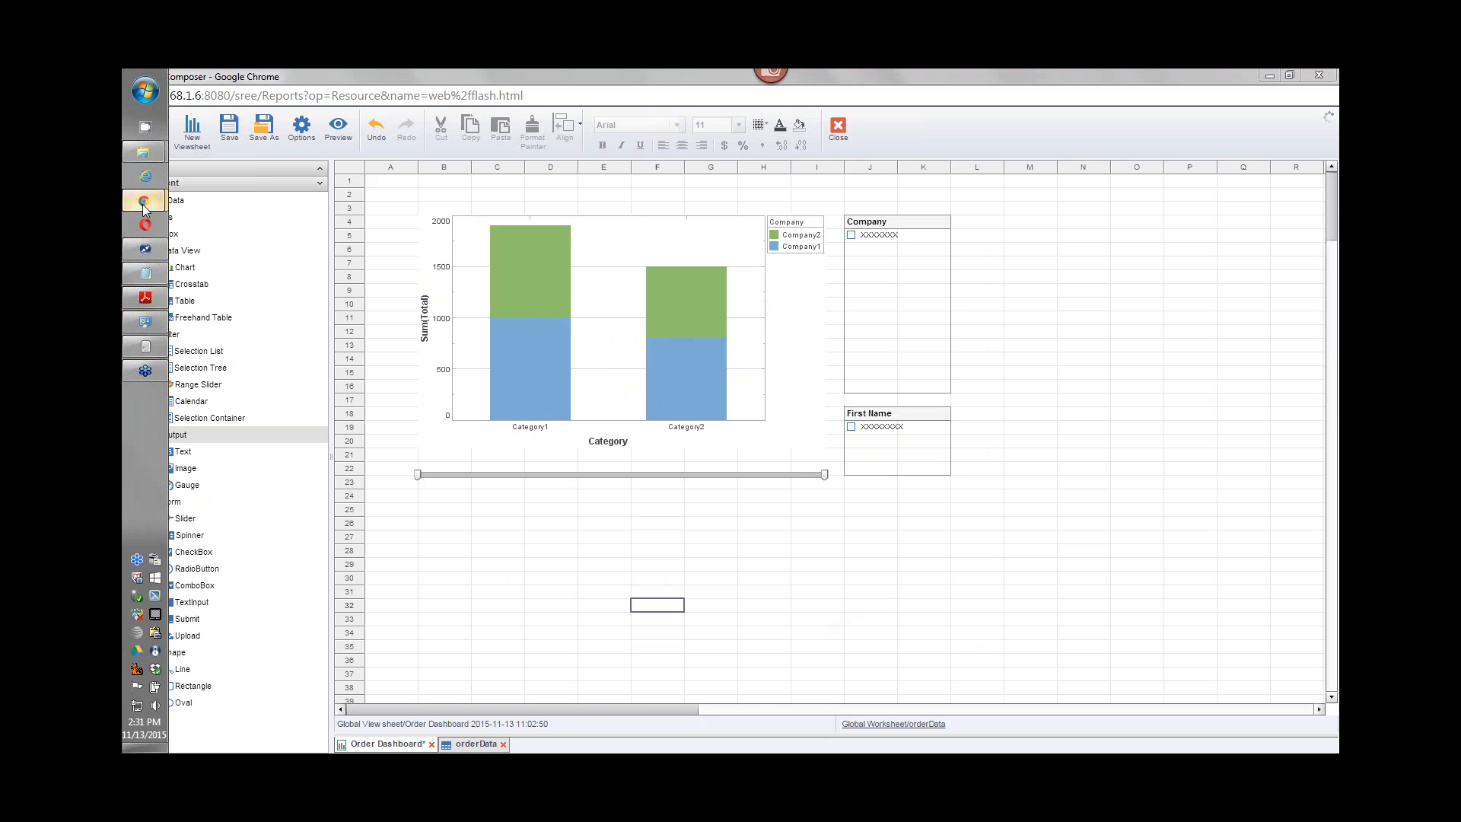
mouse_move(143, 202)
left_click(268, 192)
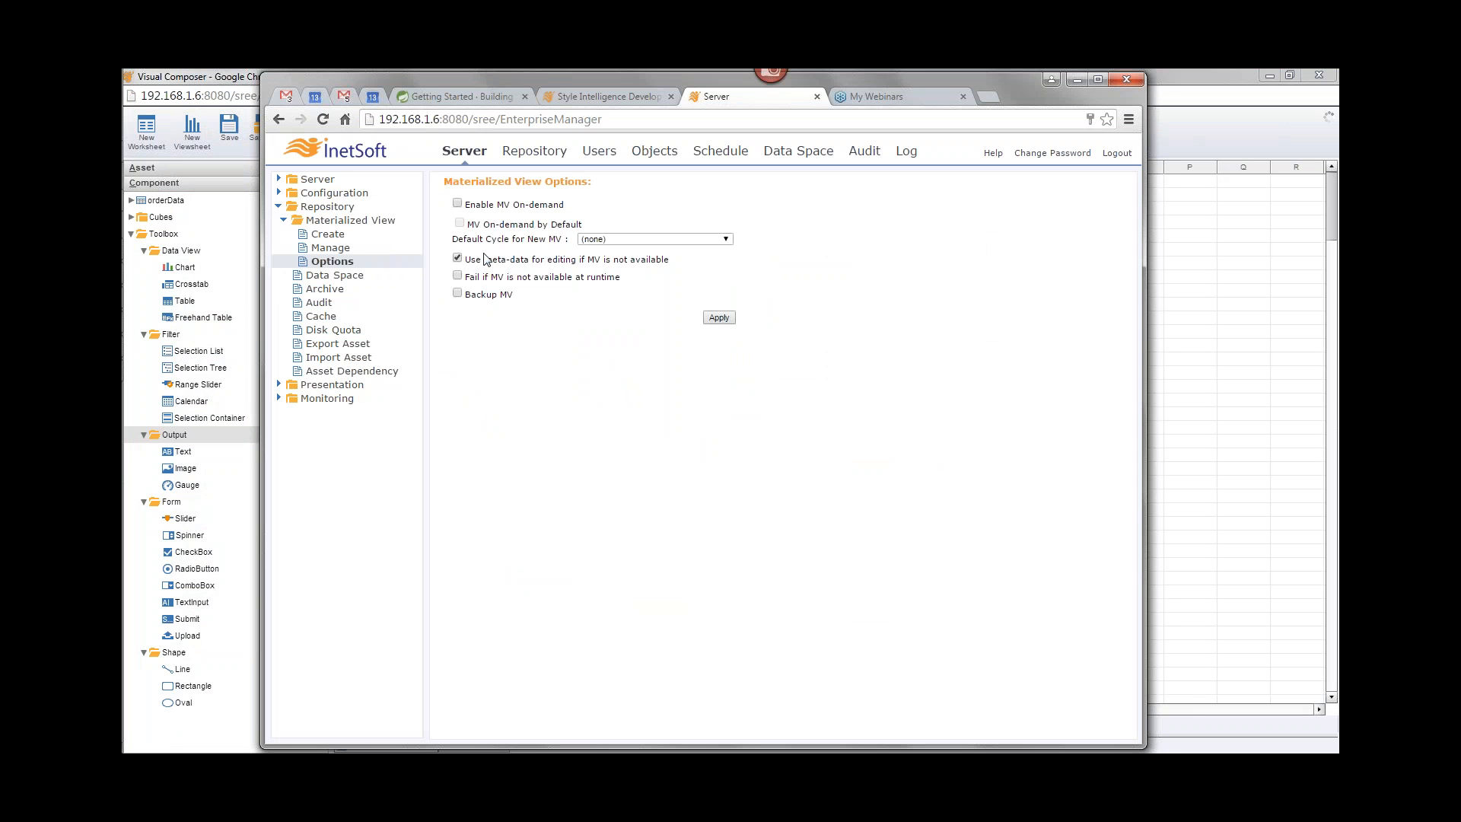
left_click(1196, 75)
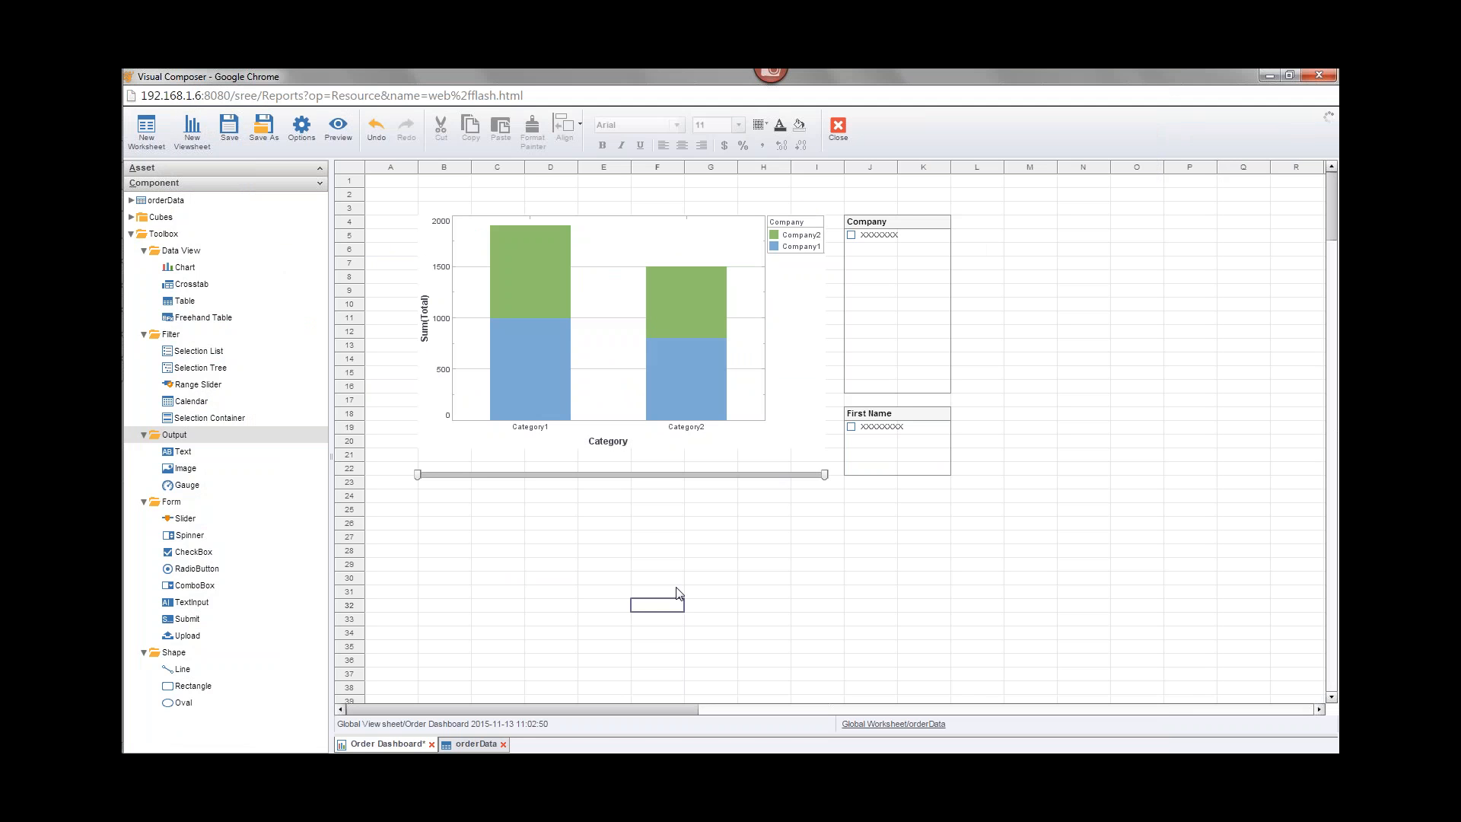
Step: On the Materialized View Options page, enable Fail if MV is not available at runtime
mouse_move(128, 231)
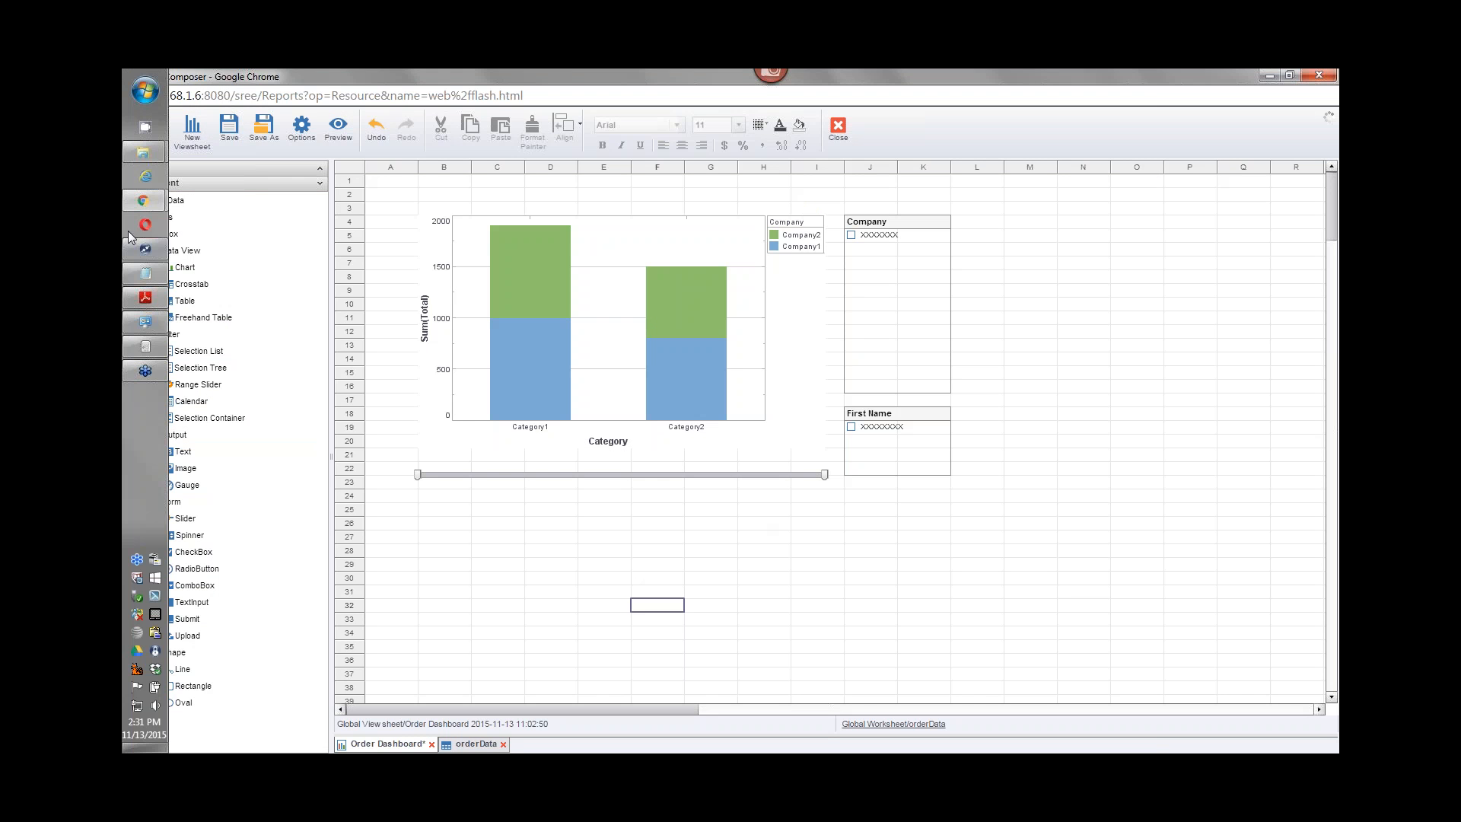
mouse_move(134, 198)
left_click(259, 129)
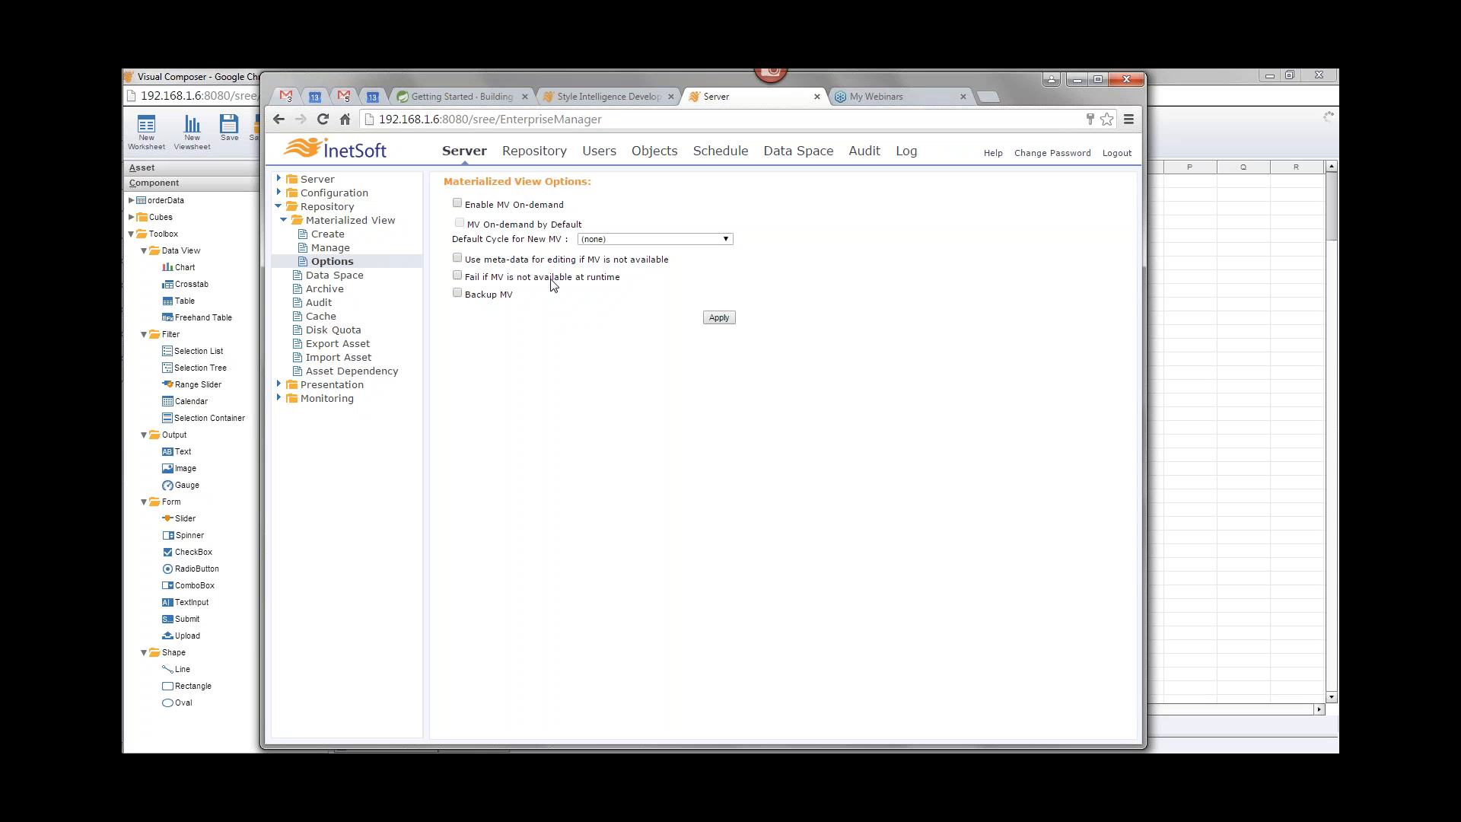
left_click(457, 277)
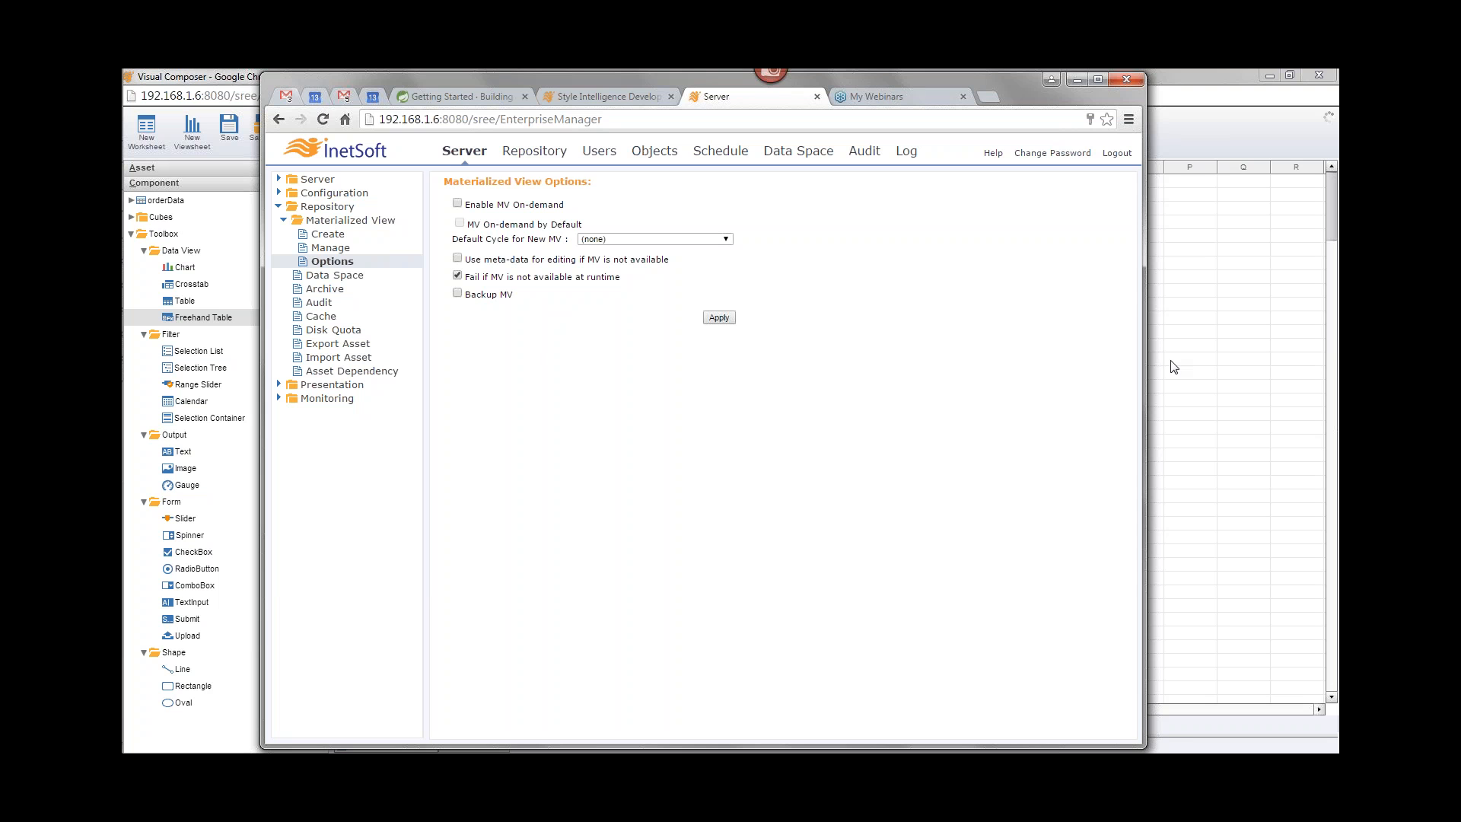
Step: Return to the Order Dashboard viewsheet and select the range slider below the chart
left_click(1324, 292)
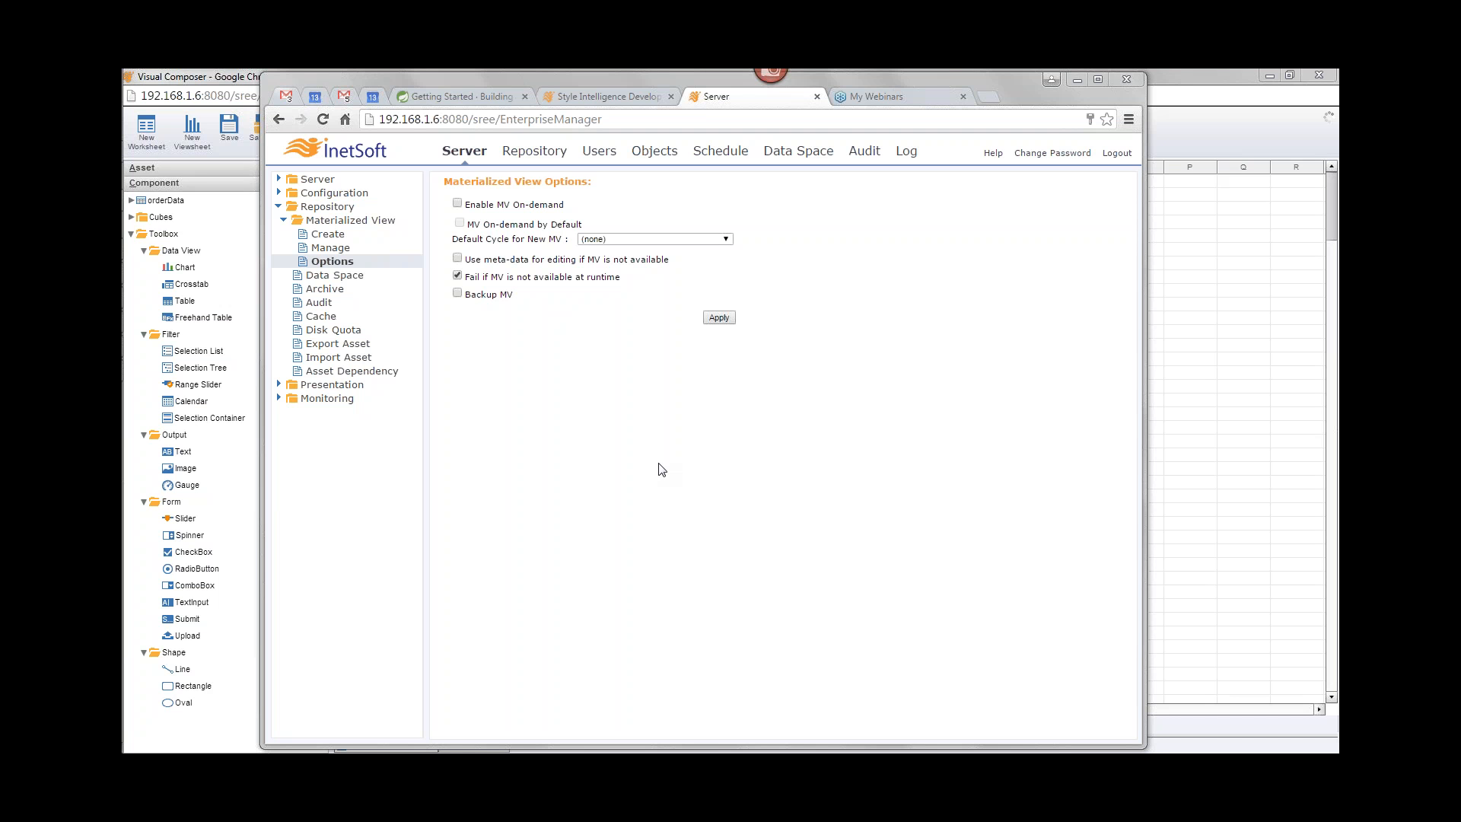
left_click(1176, 75)
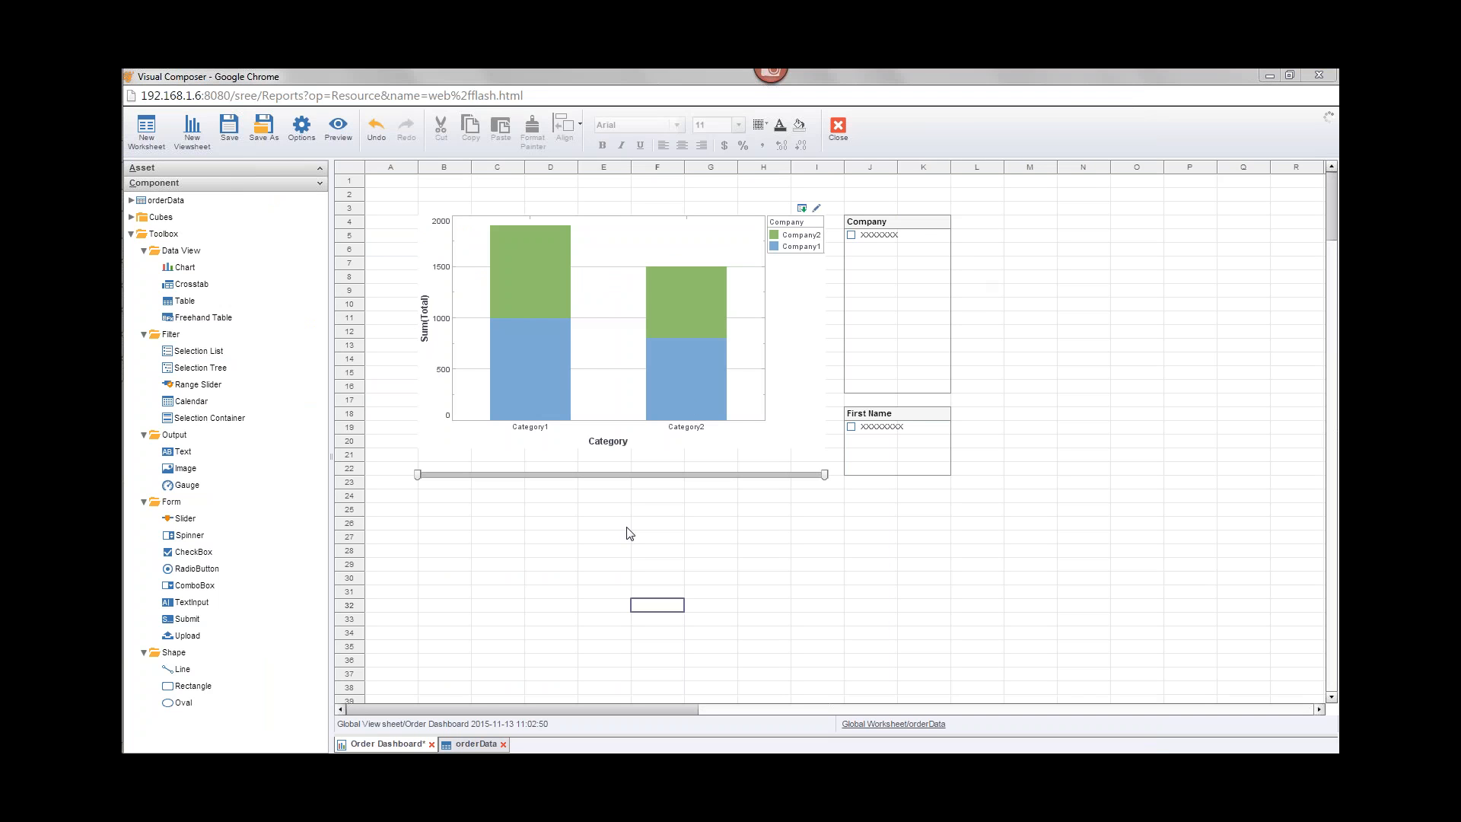
left_click(823, 475)
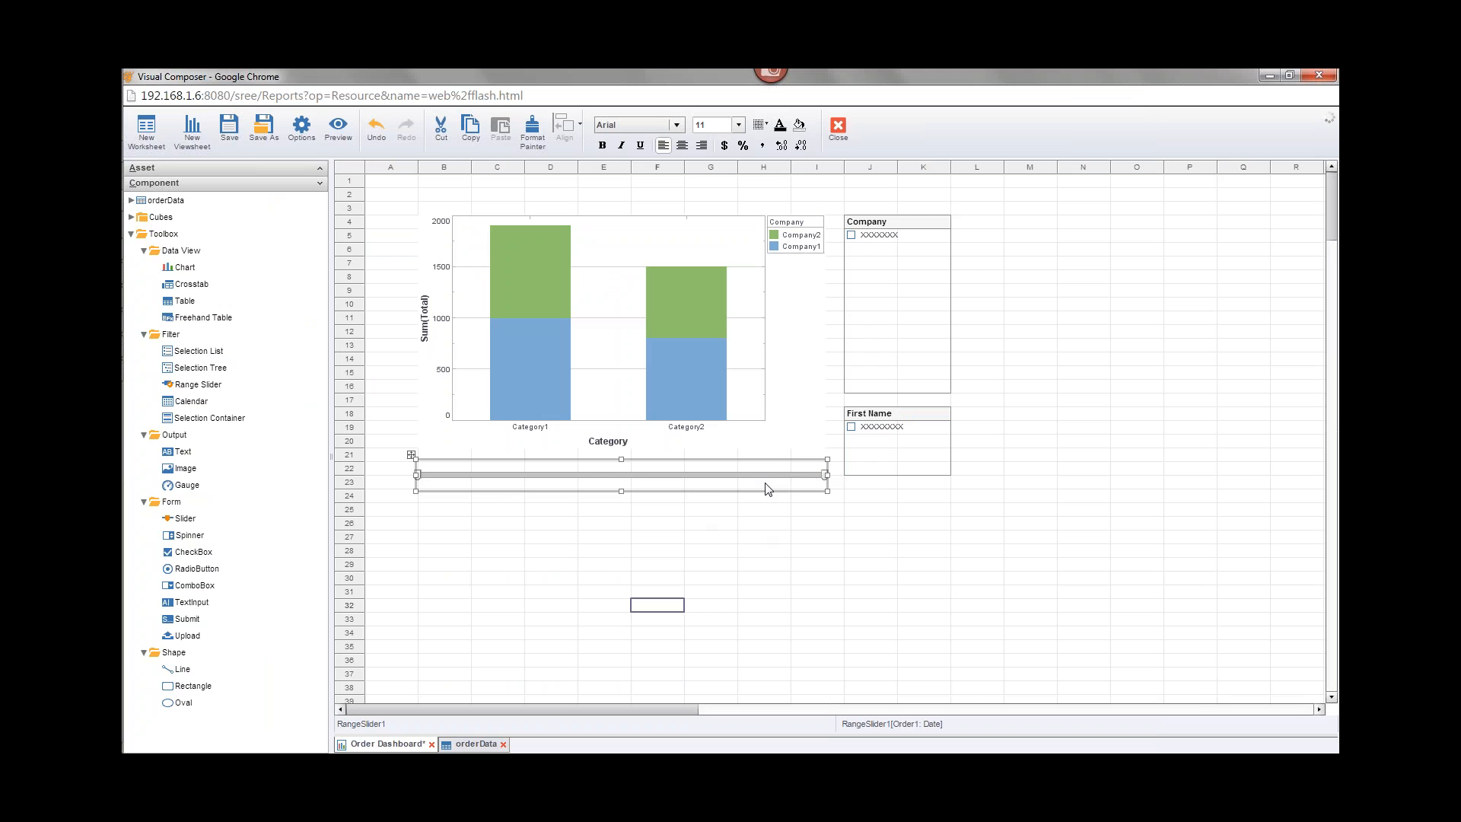
Step: Open the Manage page, select the Order Dashboard materialized view and review the available cycles
mouse_move(123, 295)
mouse_move(143, 201)
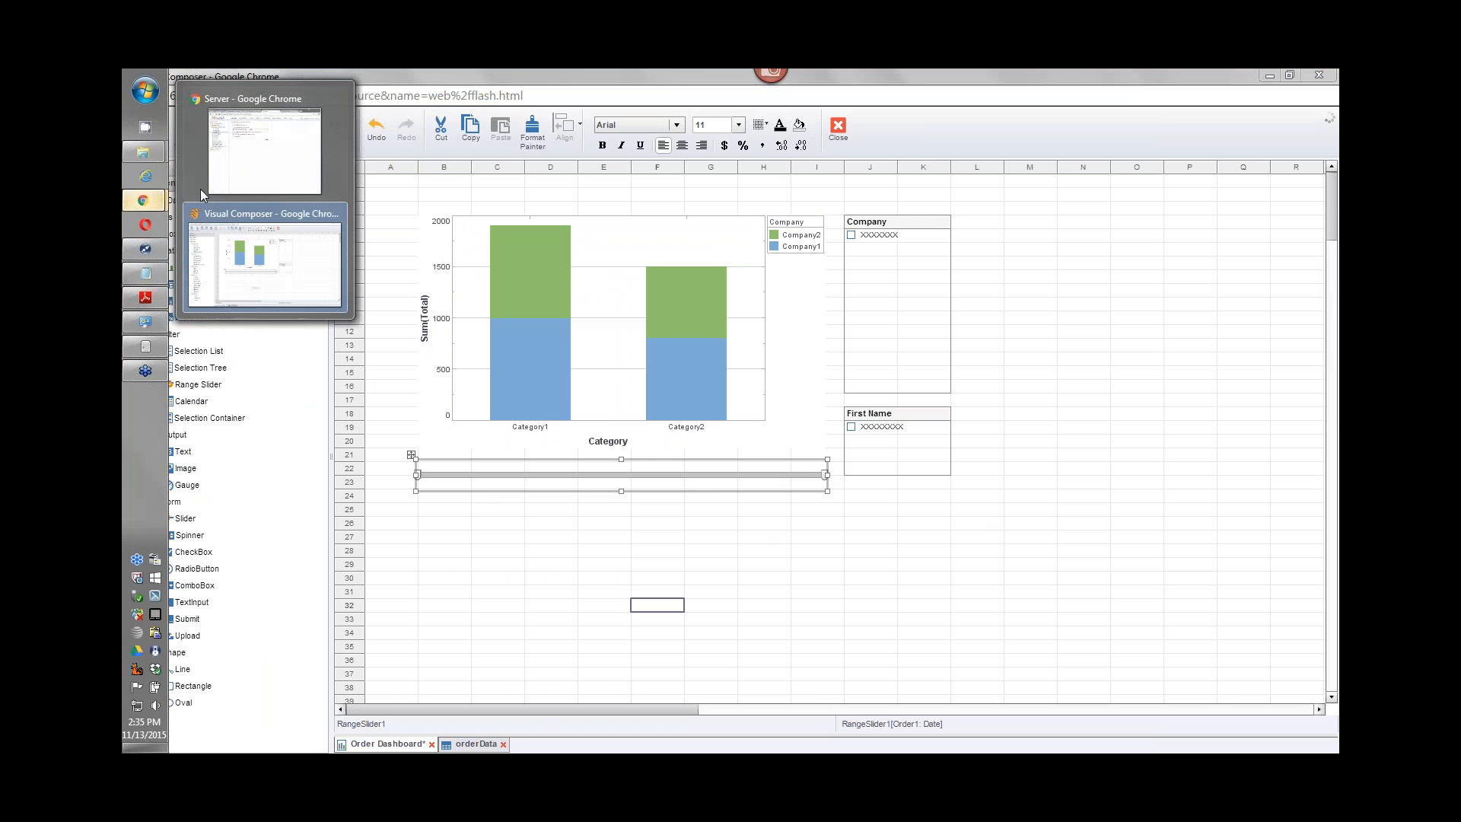
left_click(301, 169)
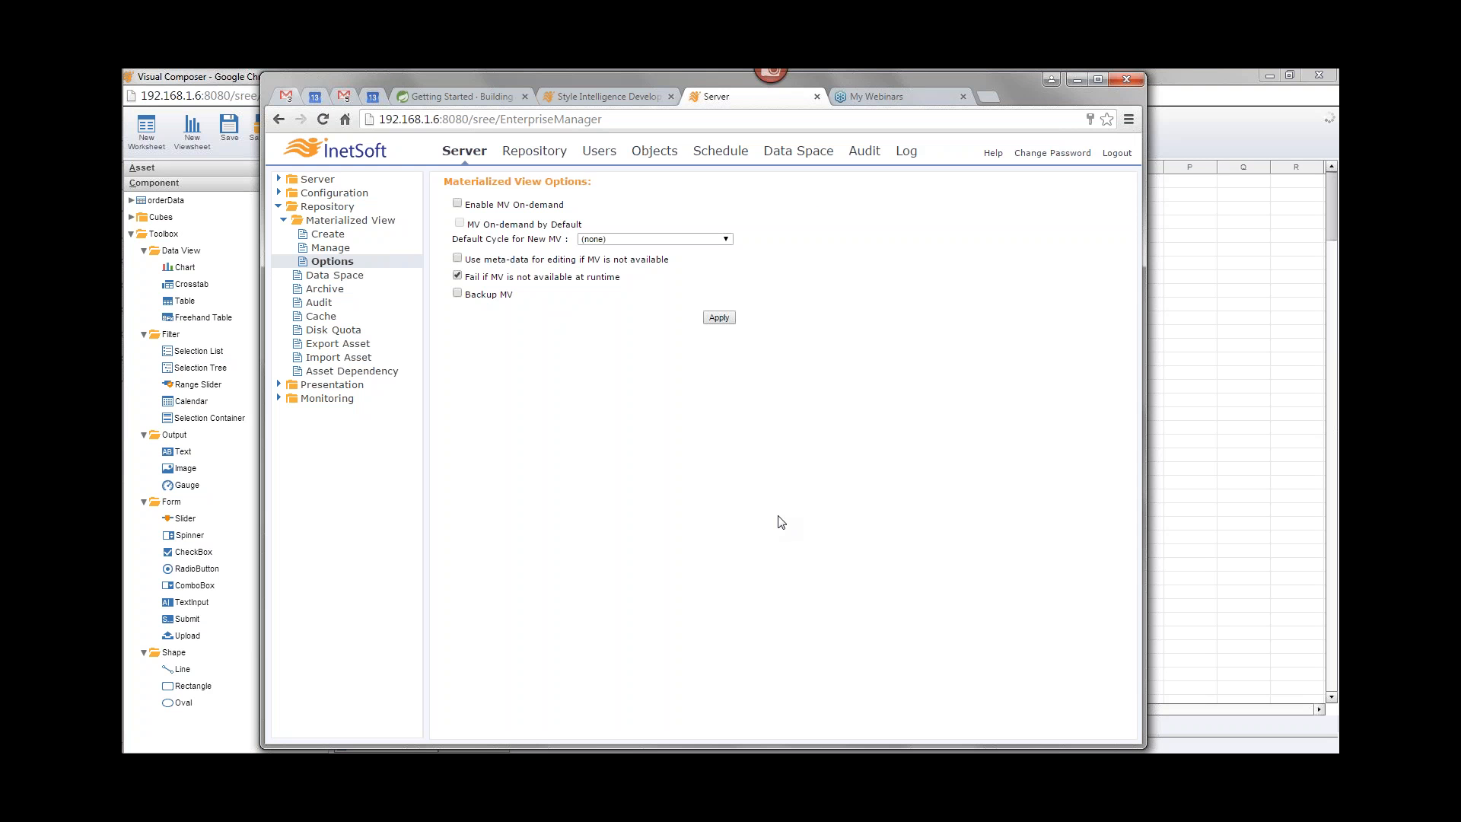
left_click(335, 251)
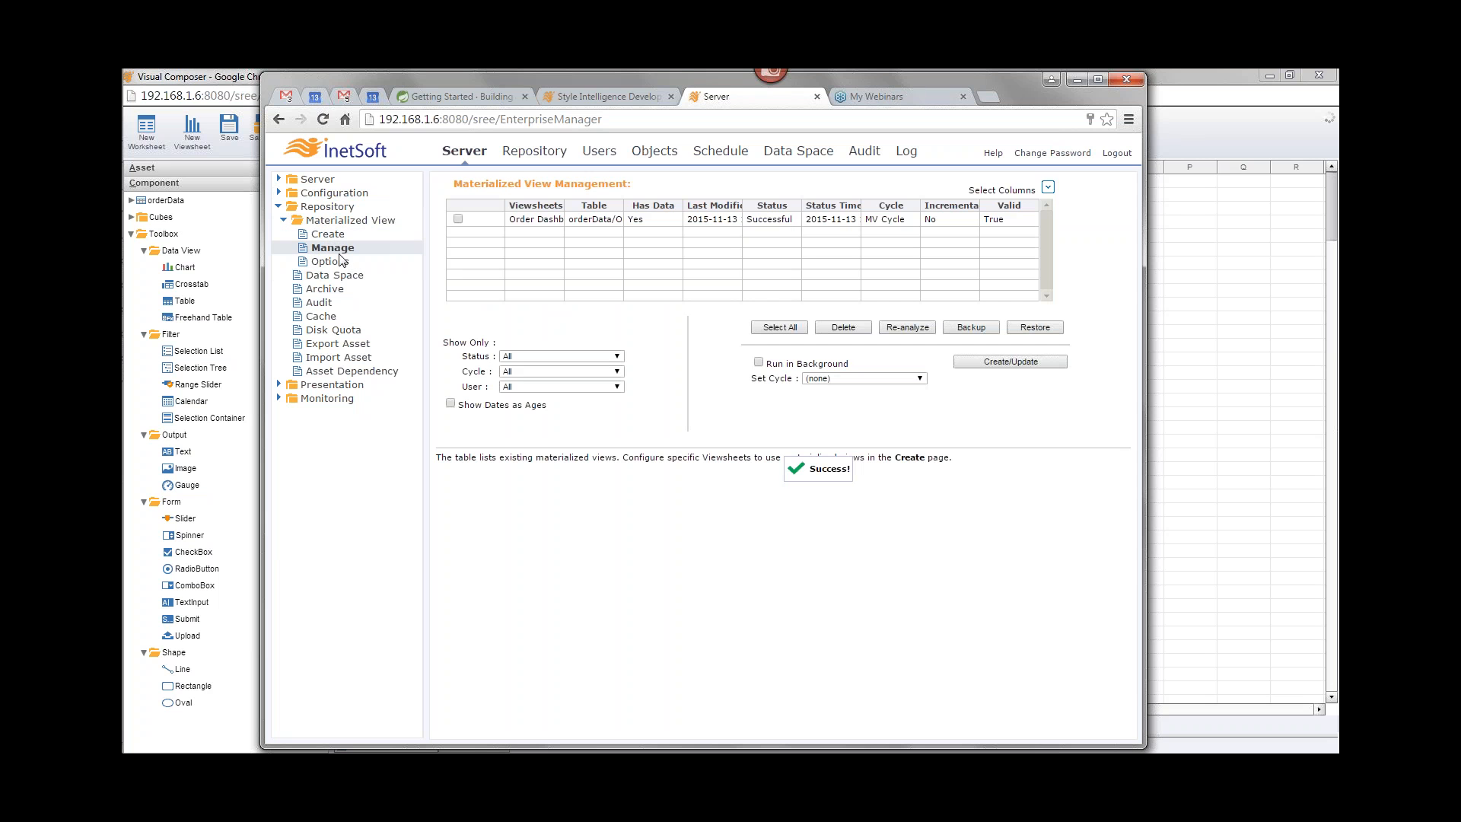
left_click(885, 379)
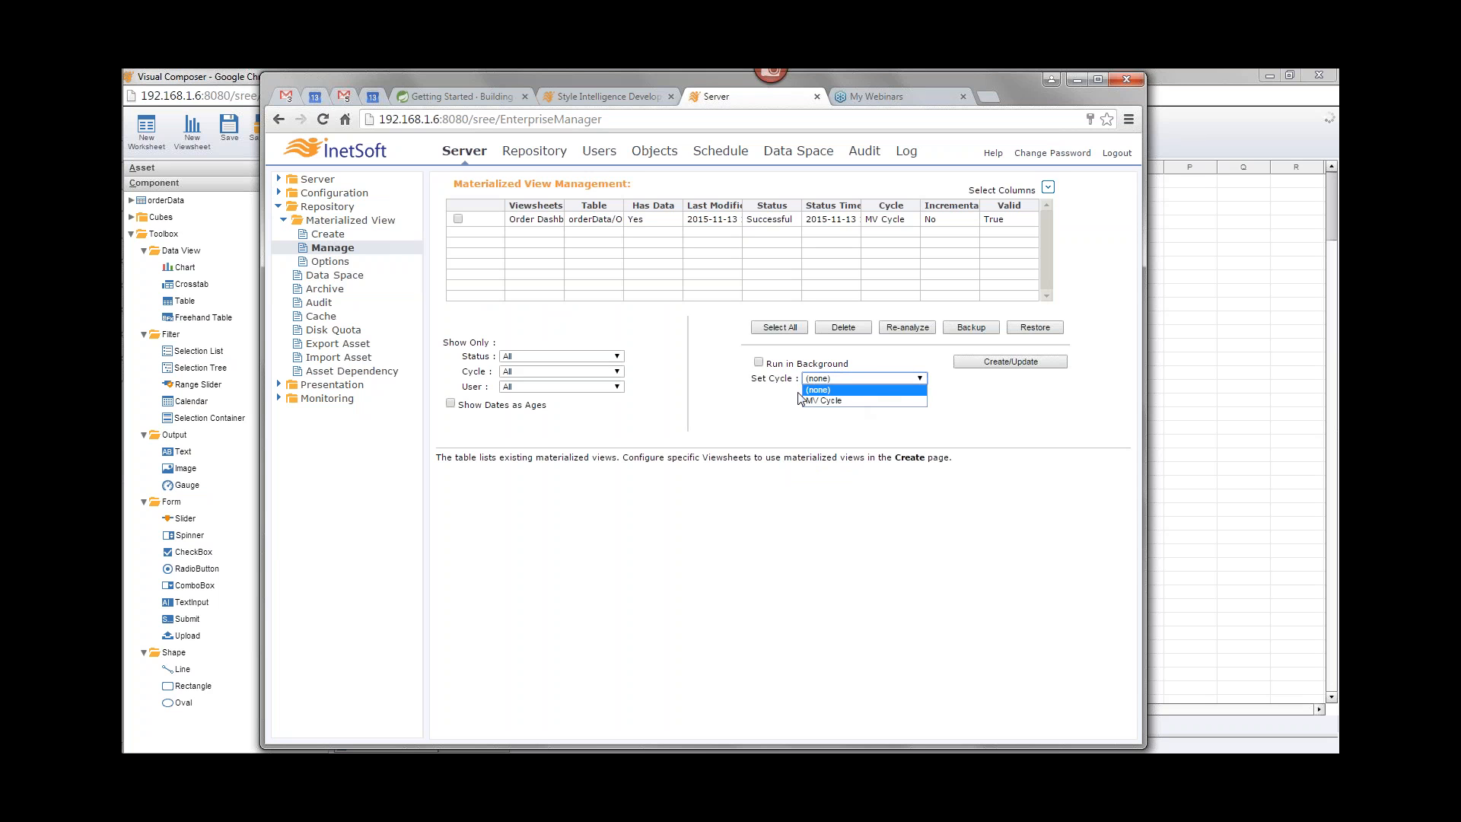
left_click(458, 219)
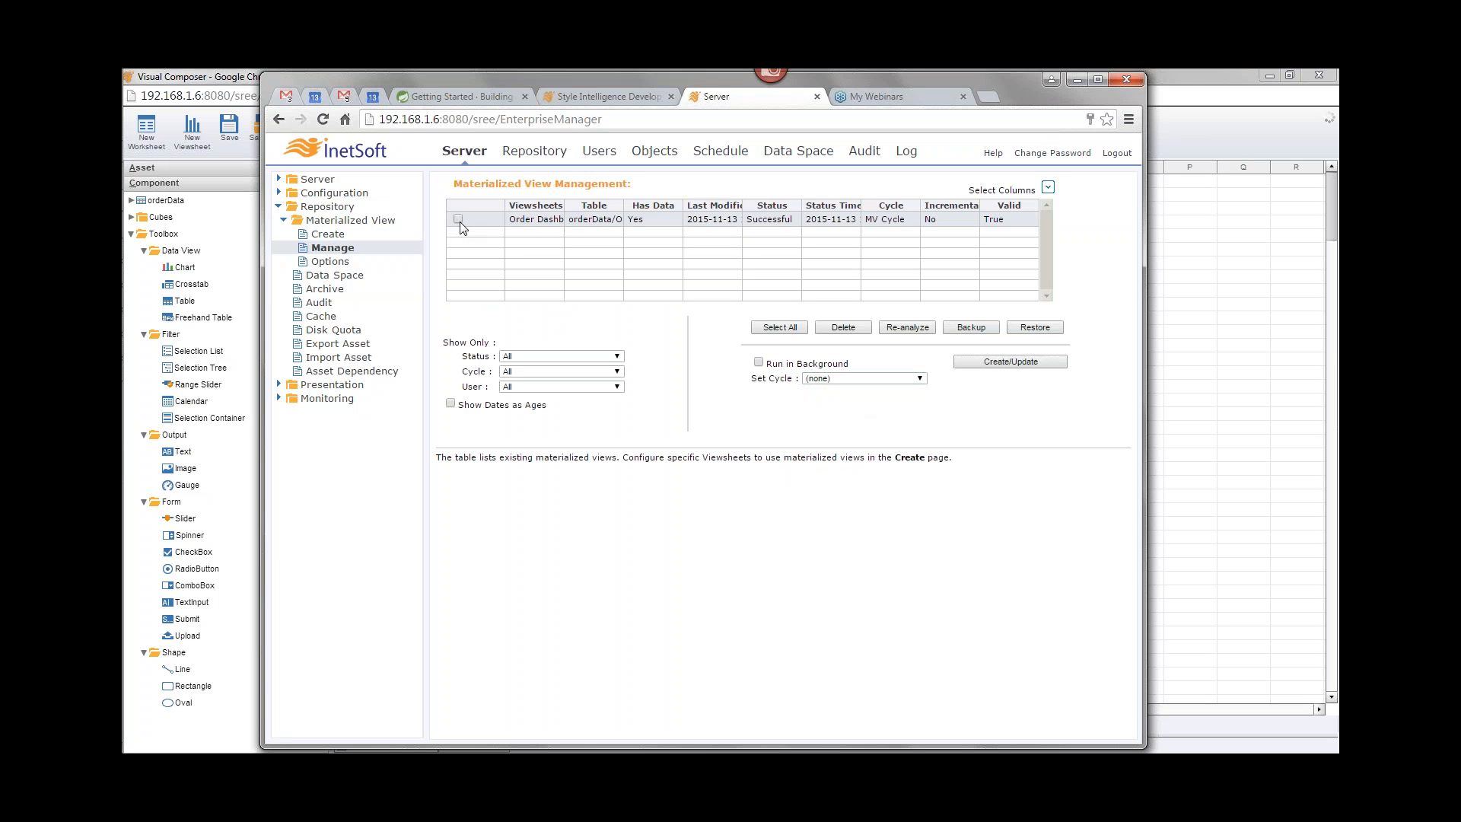
left_click(821, 378)
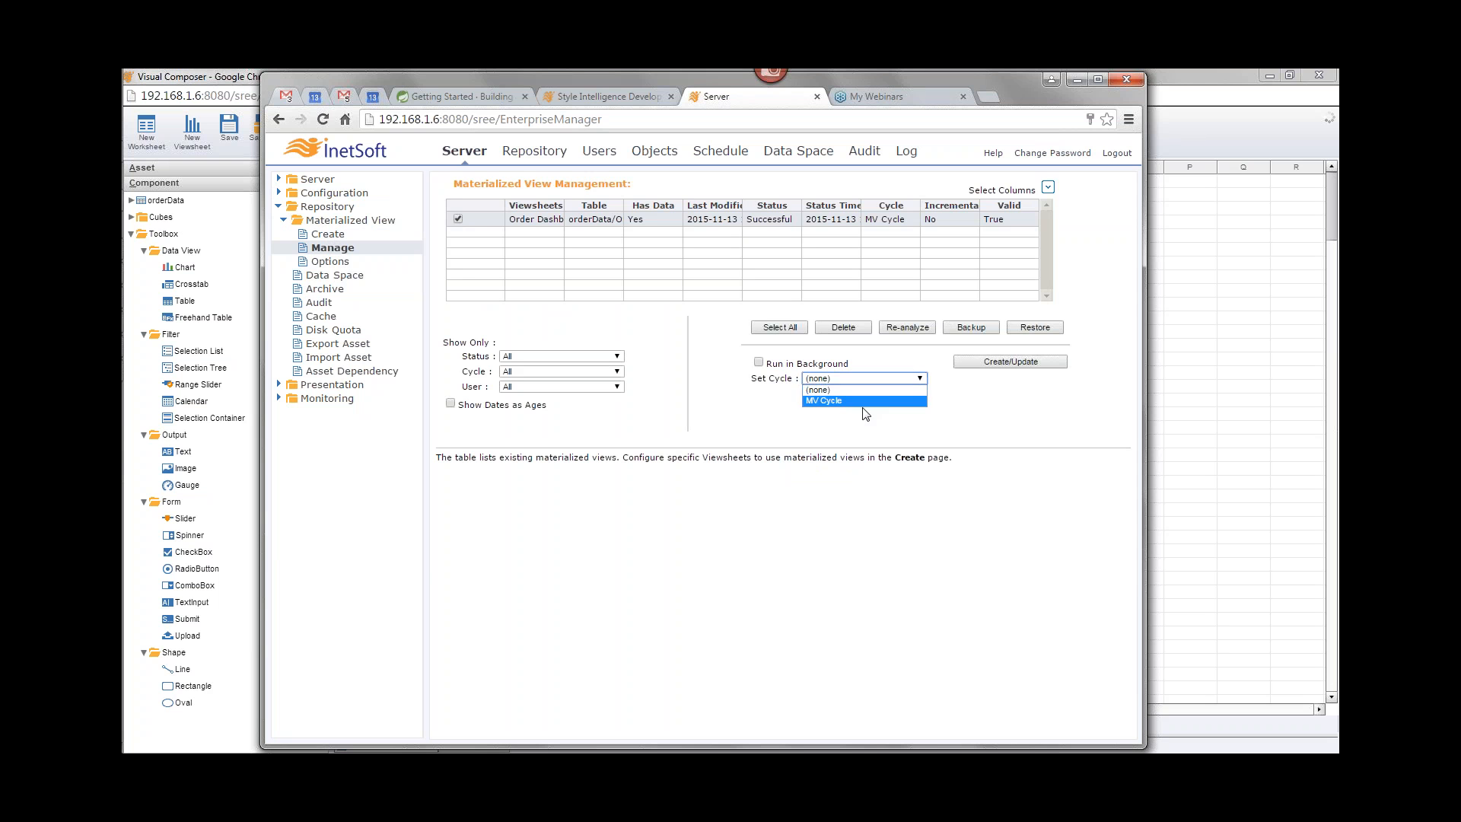
left_click(858, 432)
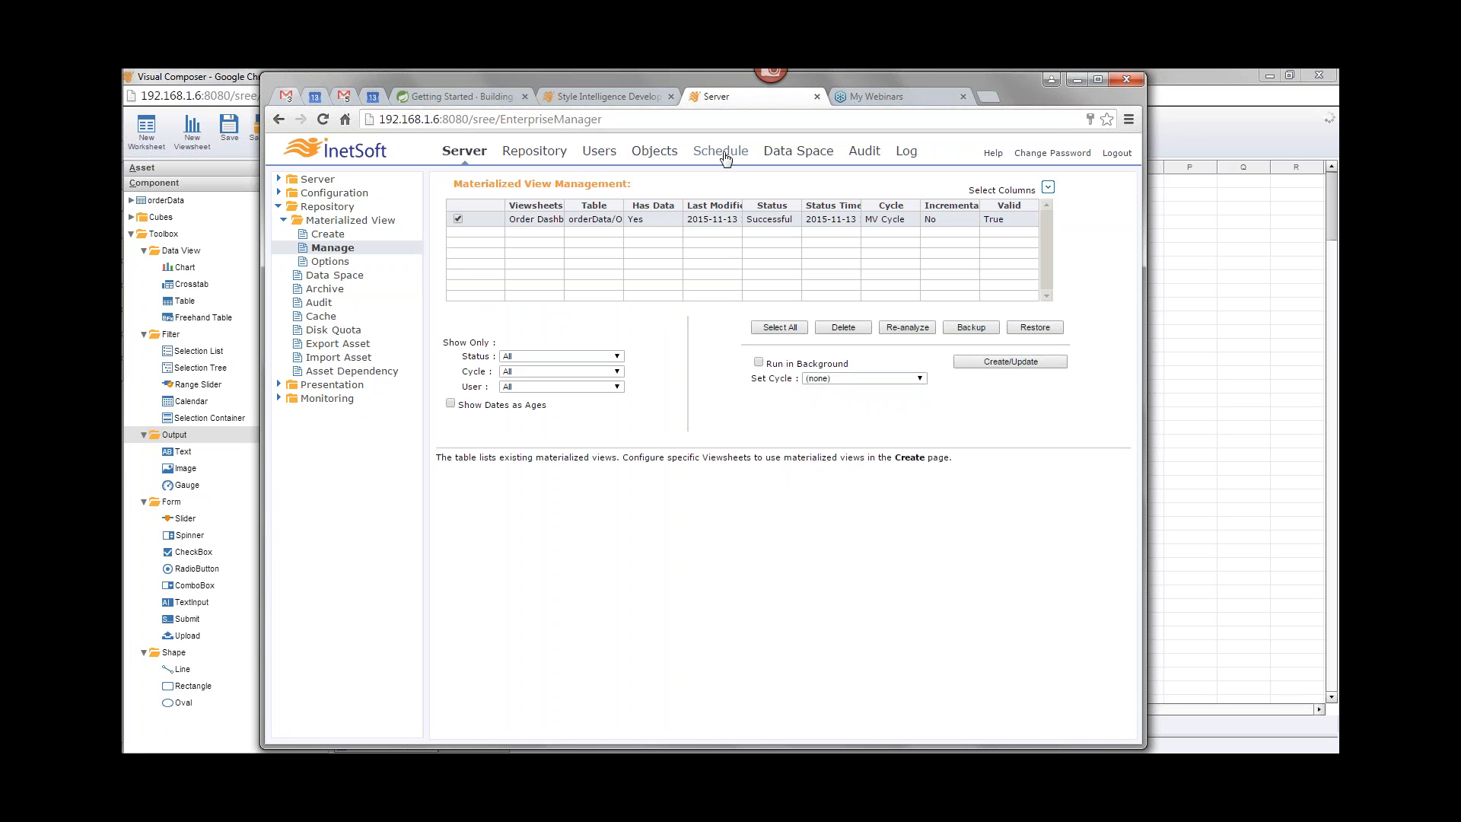
Step: Create a new daily cycle named Nighly that runs on weekdays and save it
left_click(724, 158)
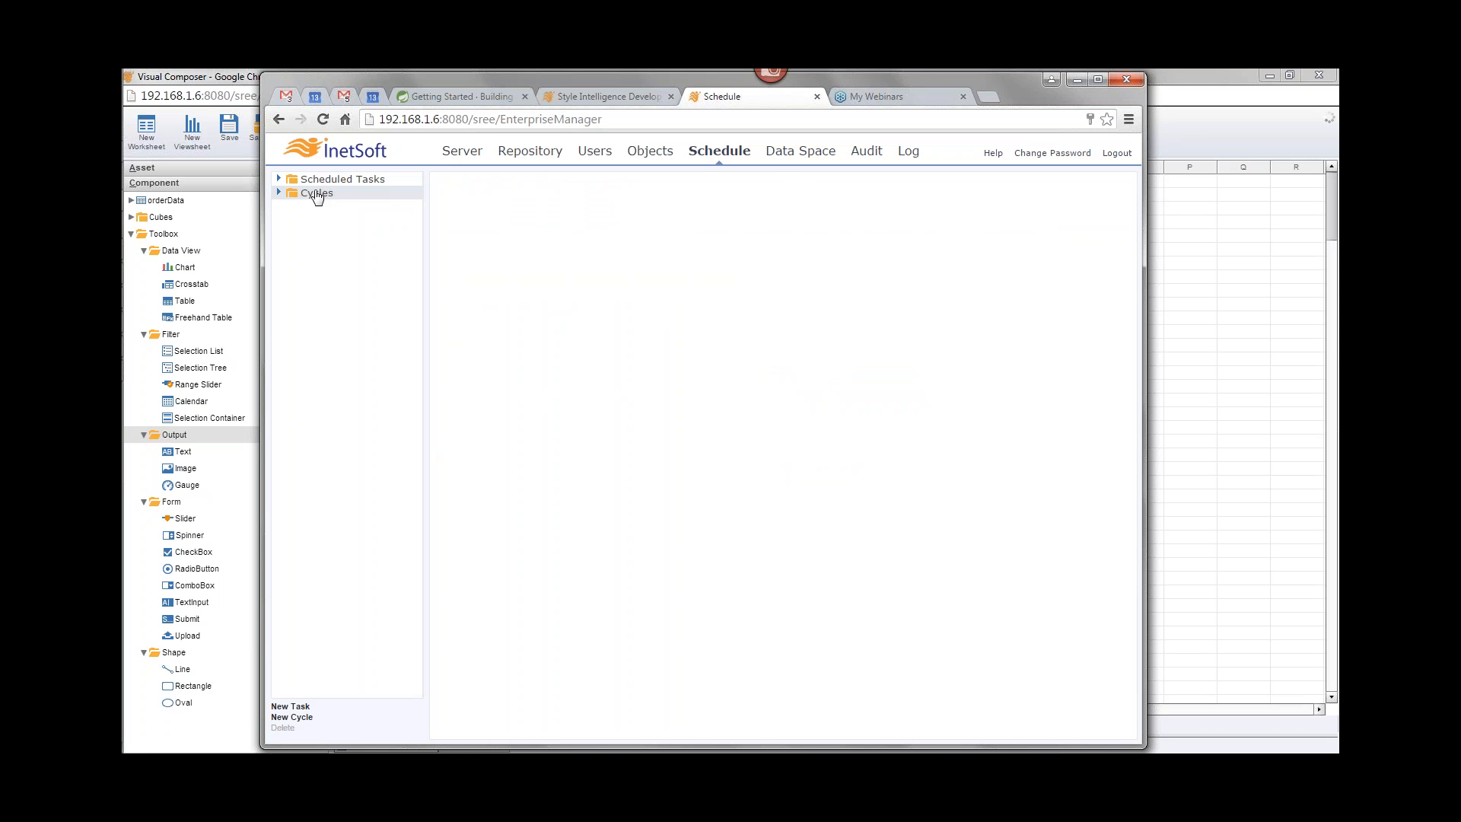
left_click(278, 195)
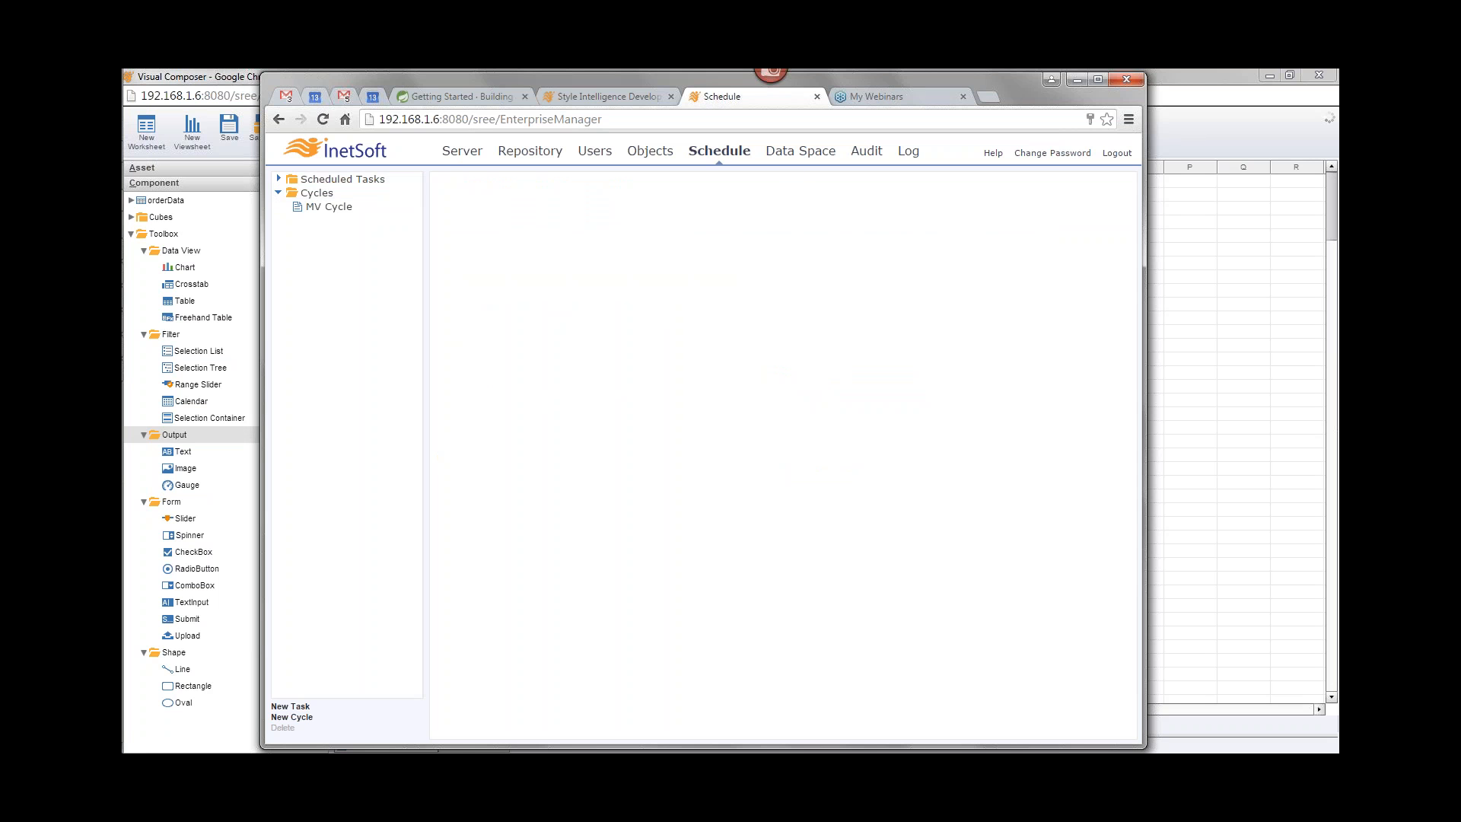
left_click(339, 213)
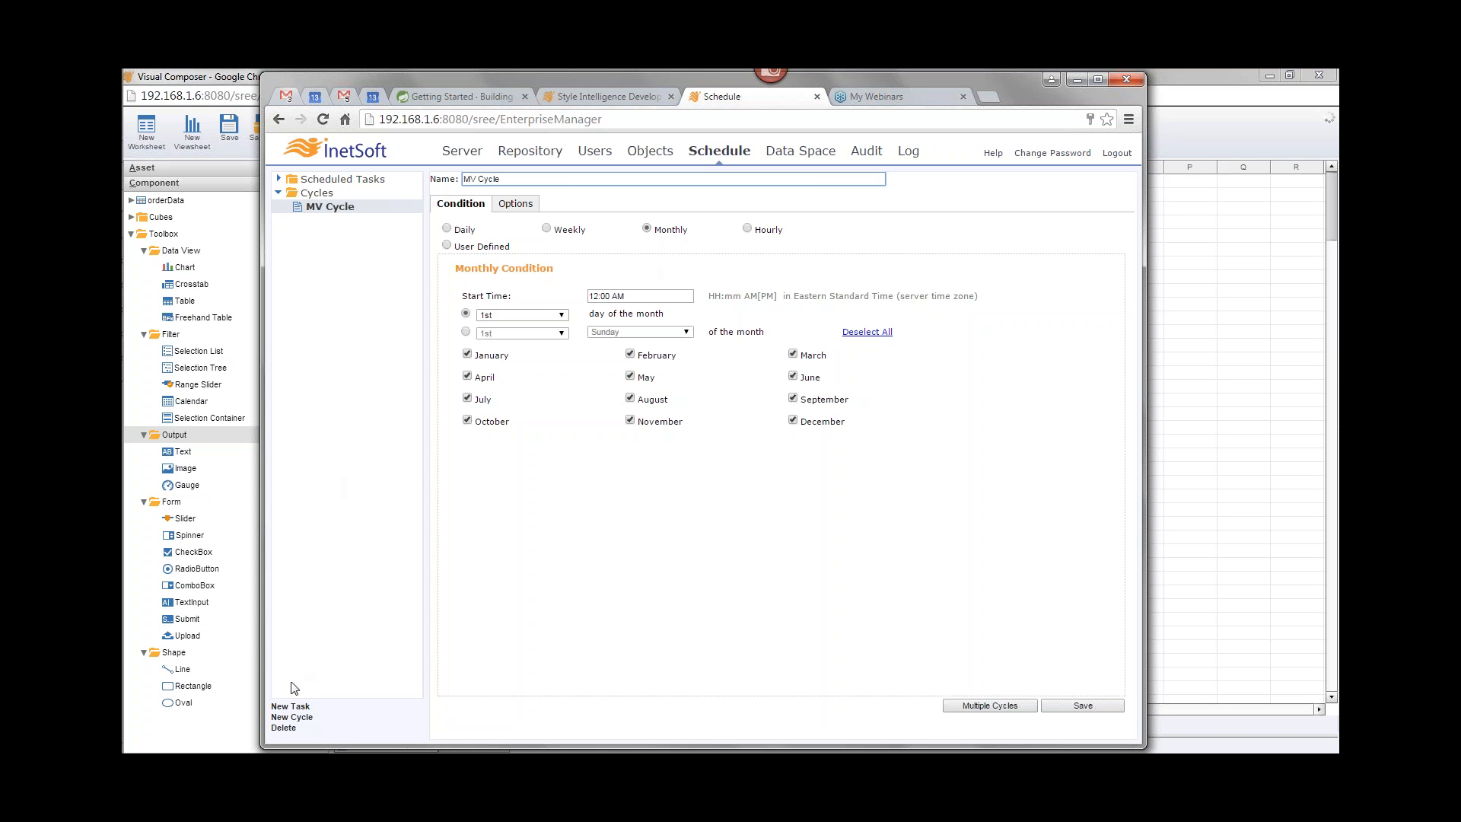
left_click(308, 718)
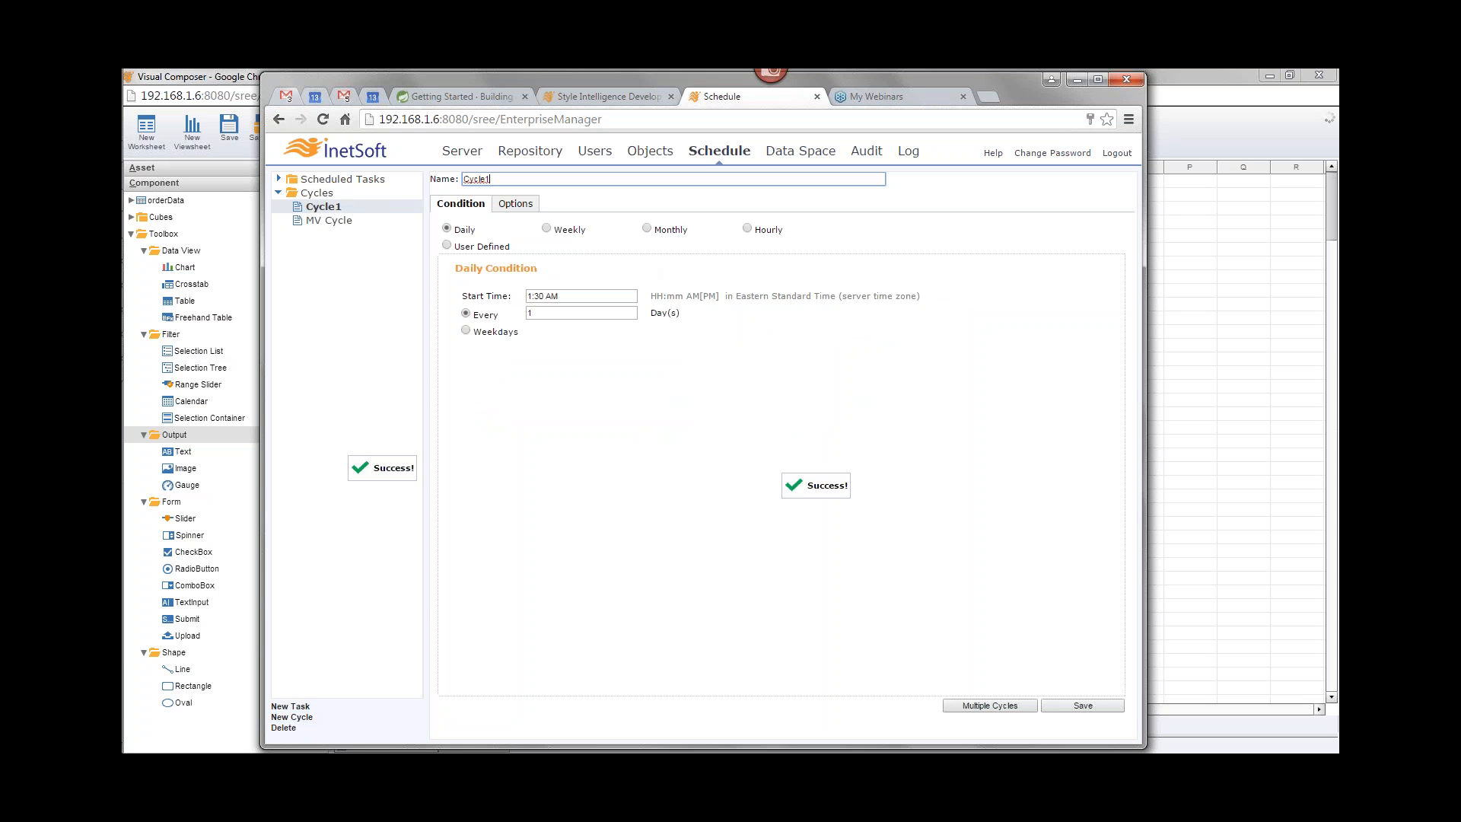
double_click(475, 180)
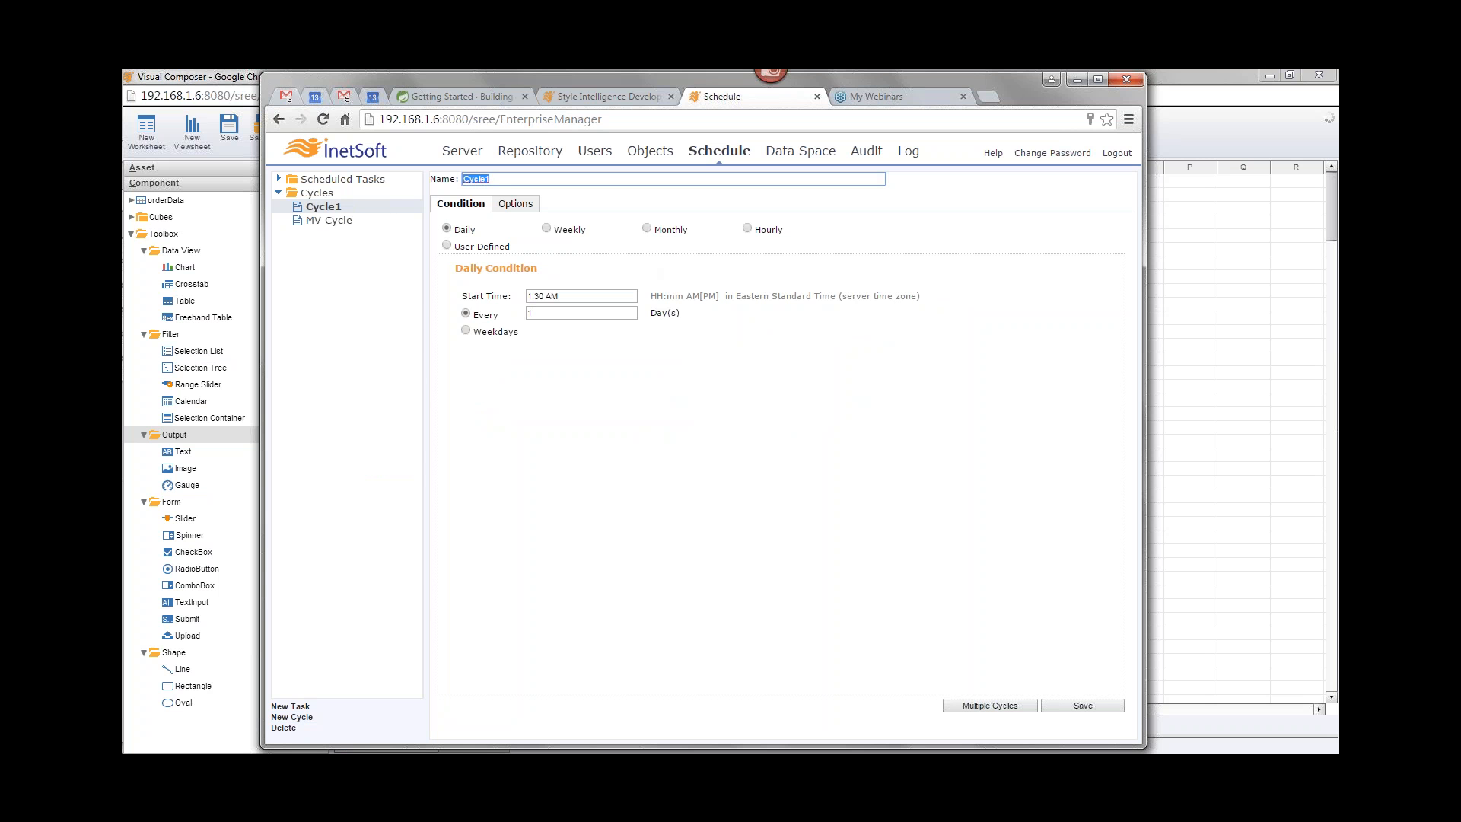
type("Nighly")
left_click(466, 331)
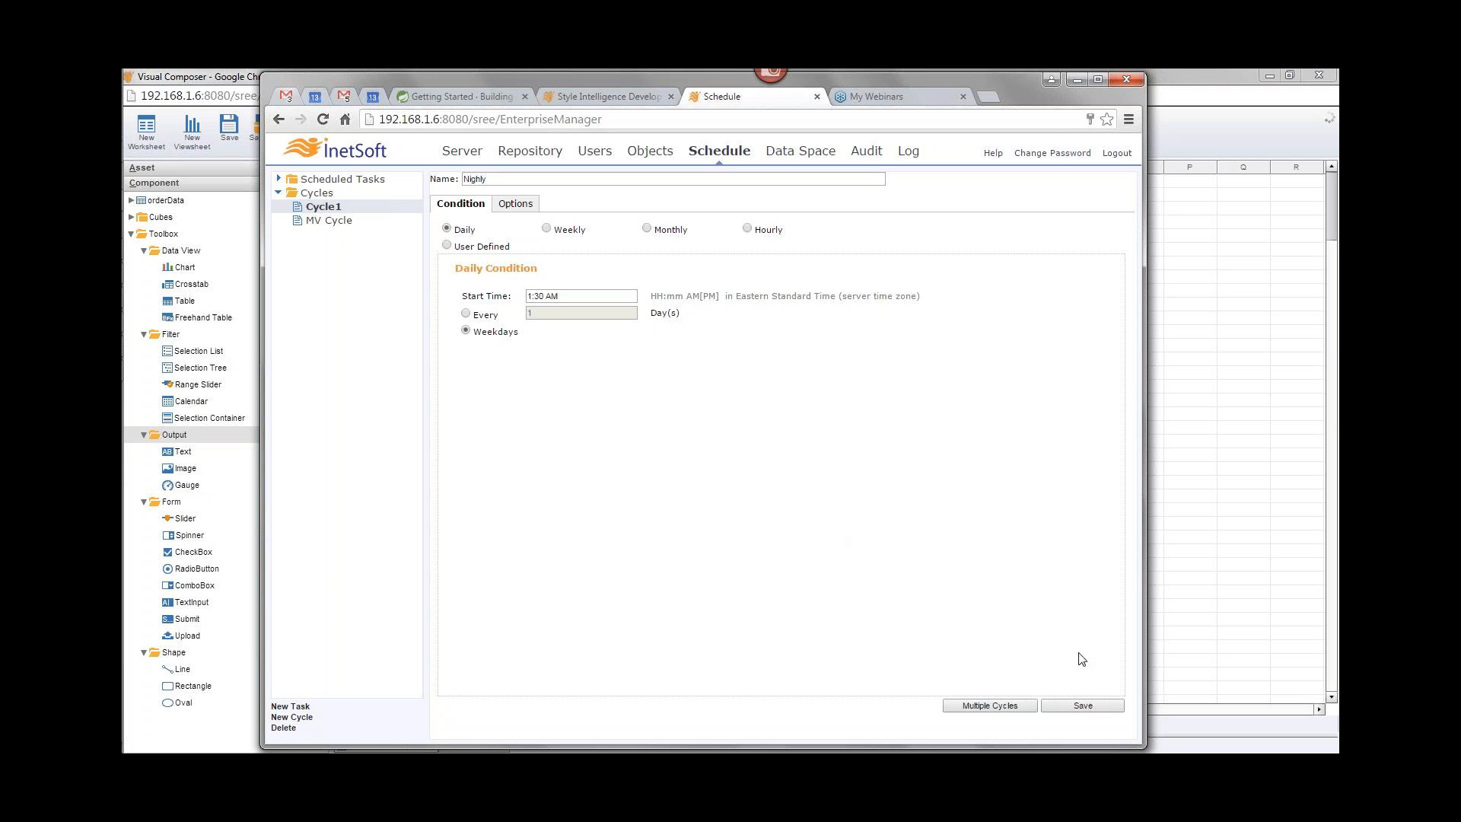
left_click(1106, 708)
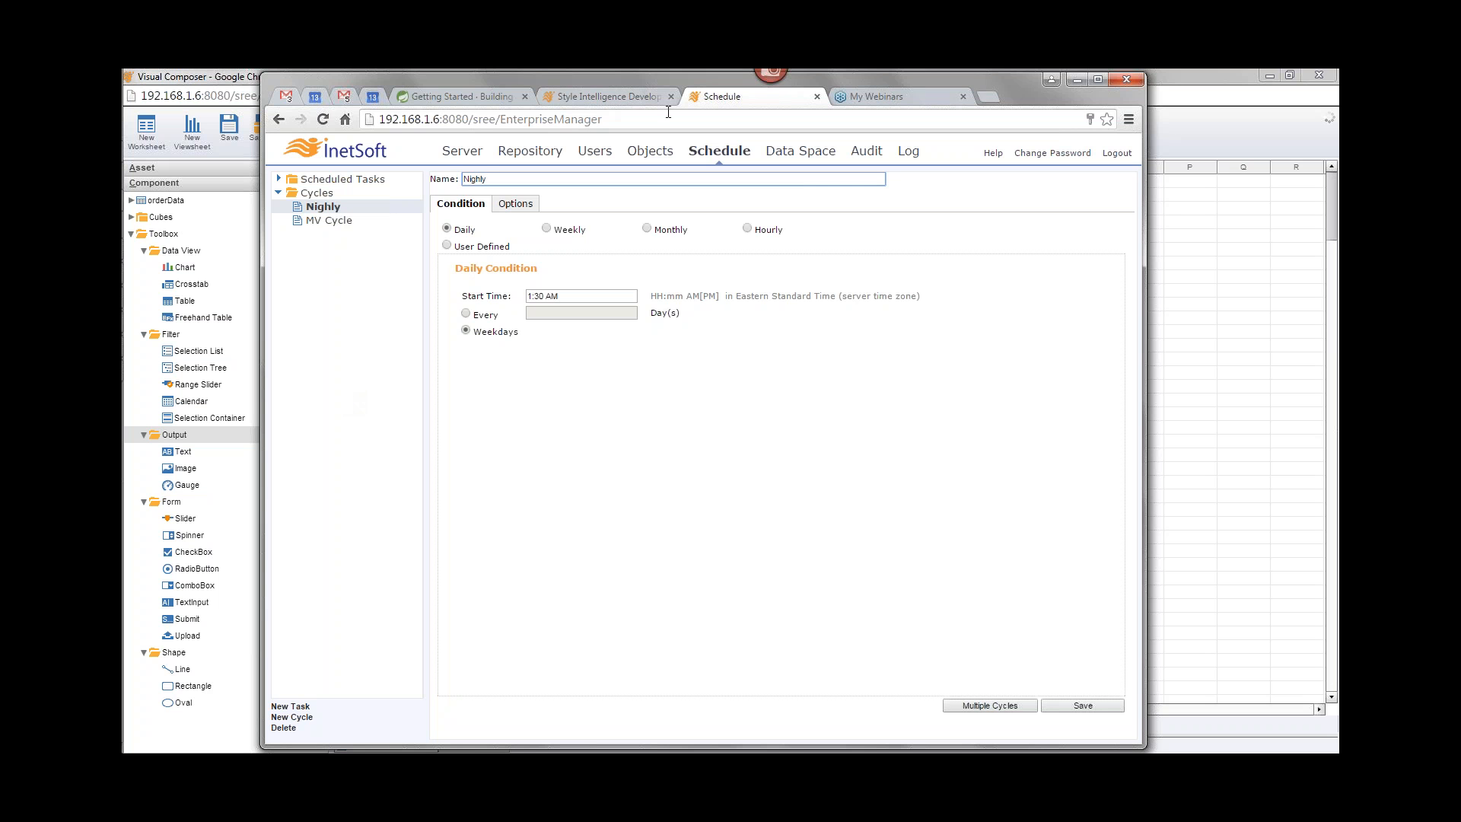
Step: Open the materialized view Manage page, assign the Nighly cycle to the Order Dashboard view and enable Run in Background
left_click(460, 152)
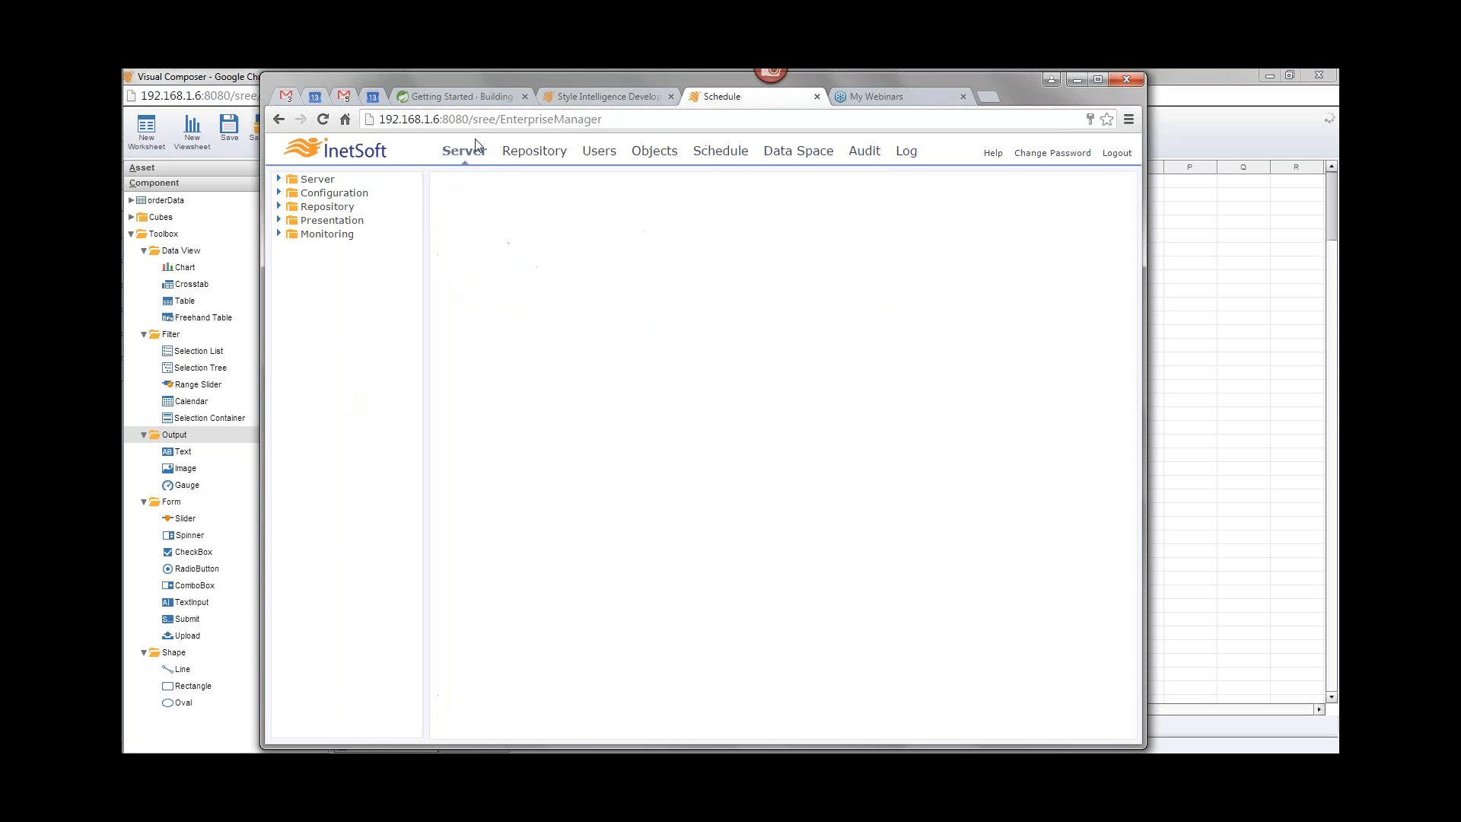
left_click(279, 207)
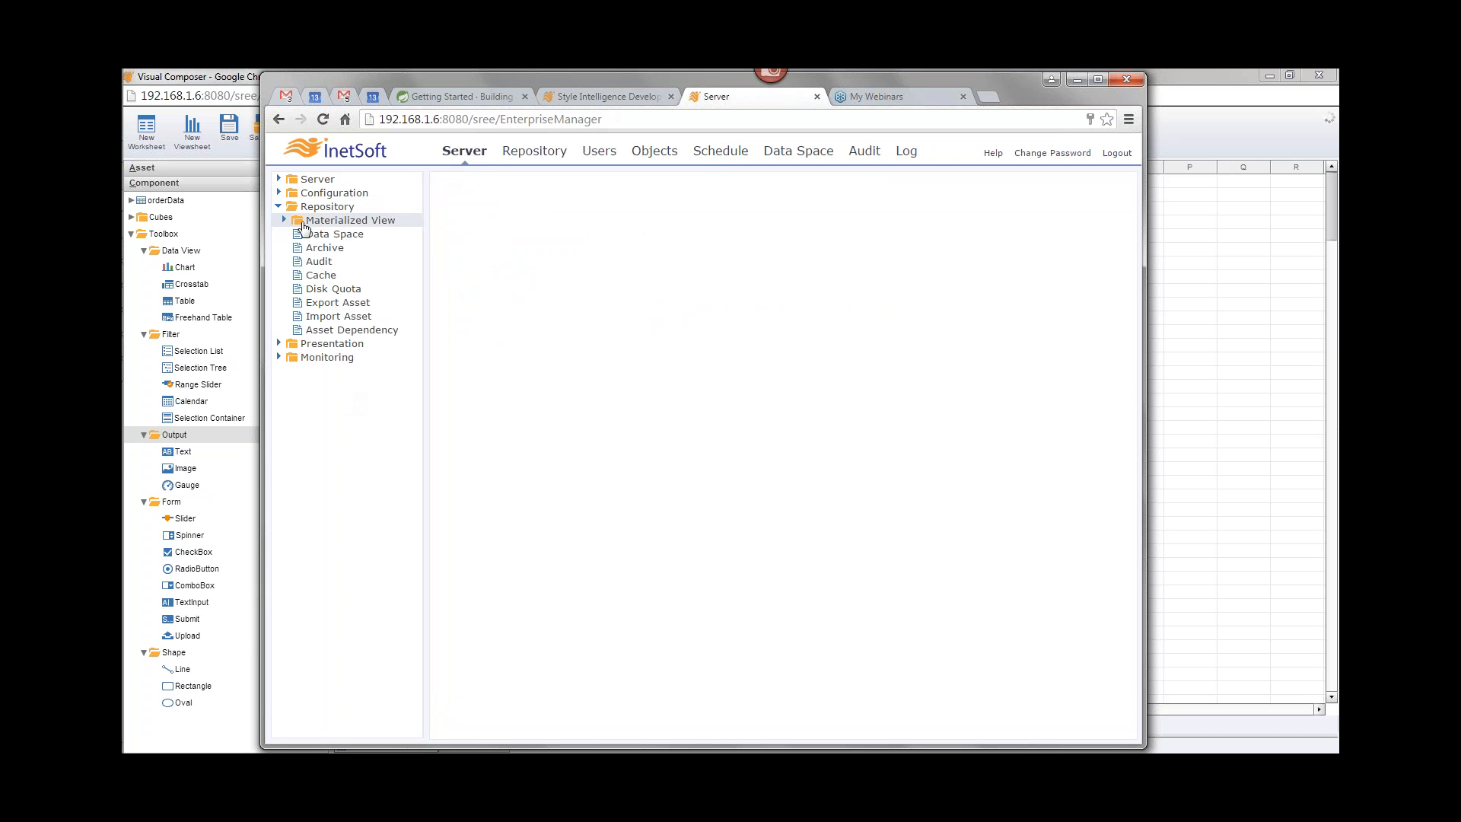
left_click(299, 221)
left_click(318, 234)
left_click(330, 248)
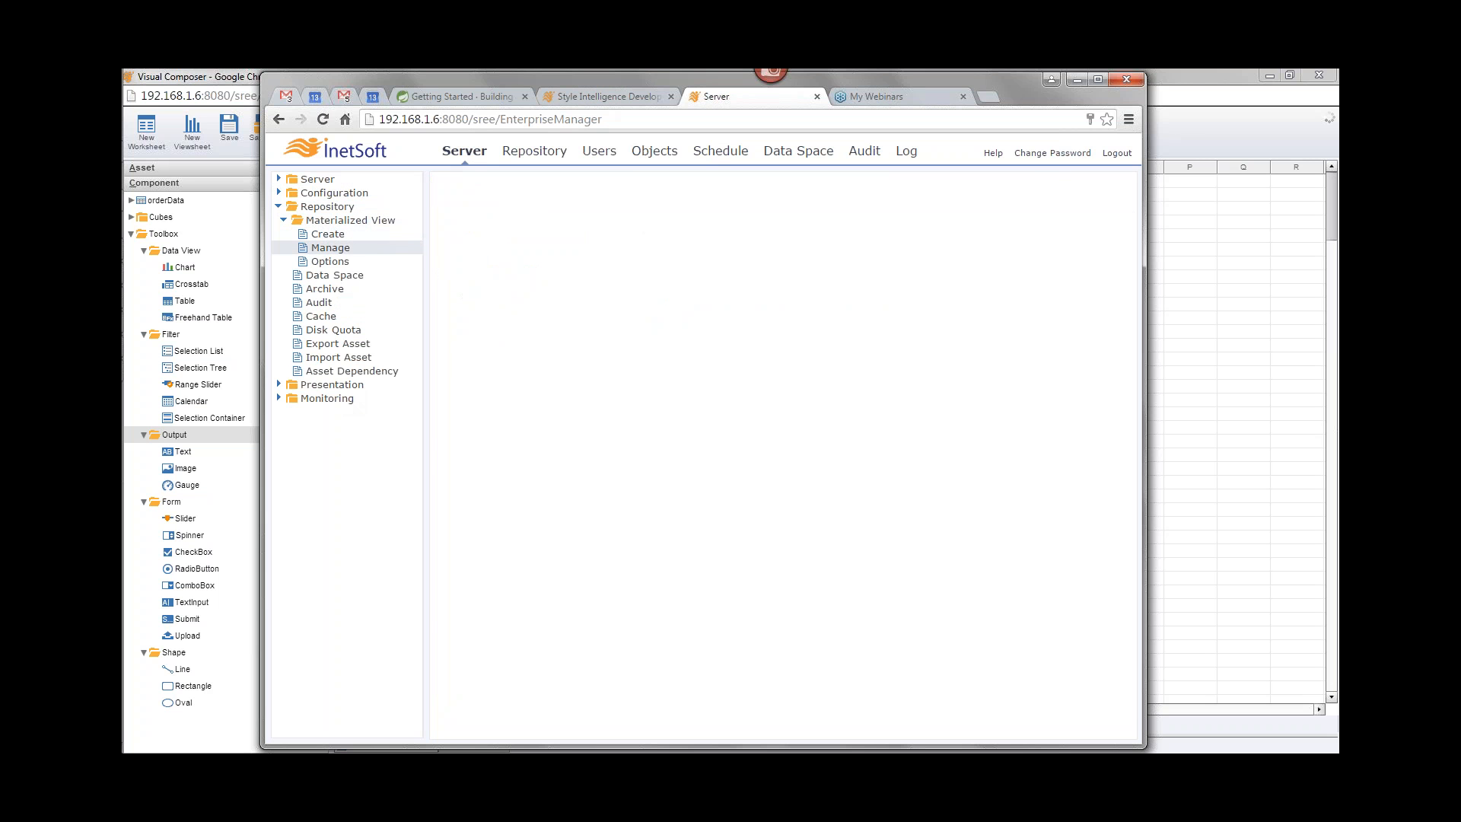
left_click(457, 219)
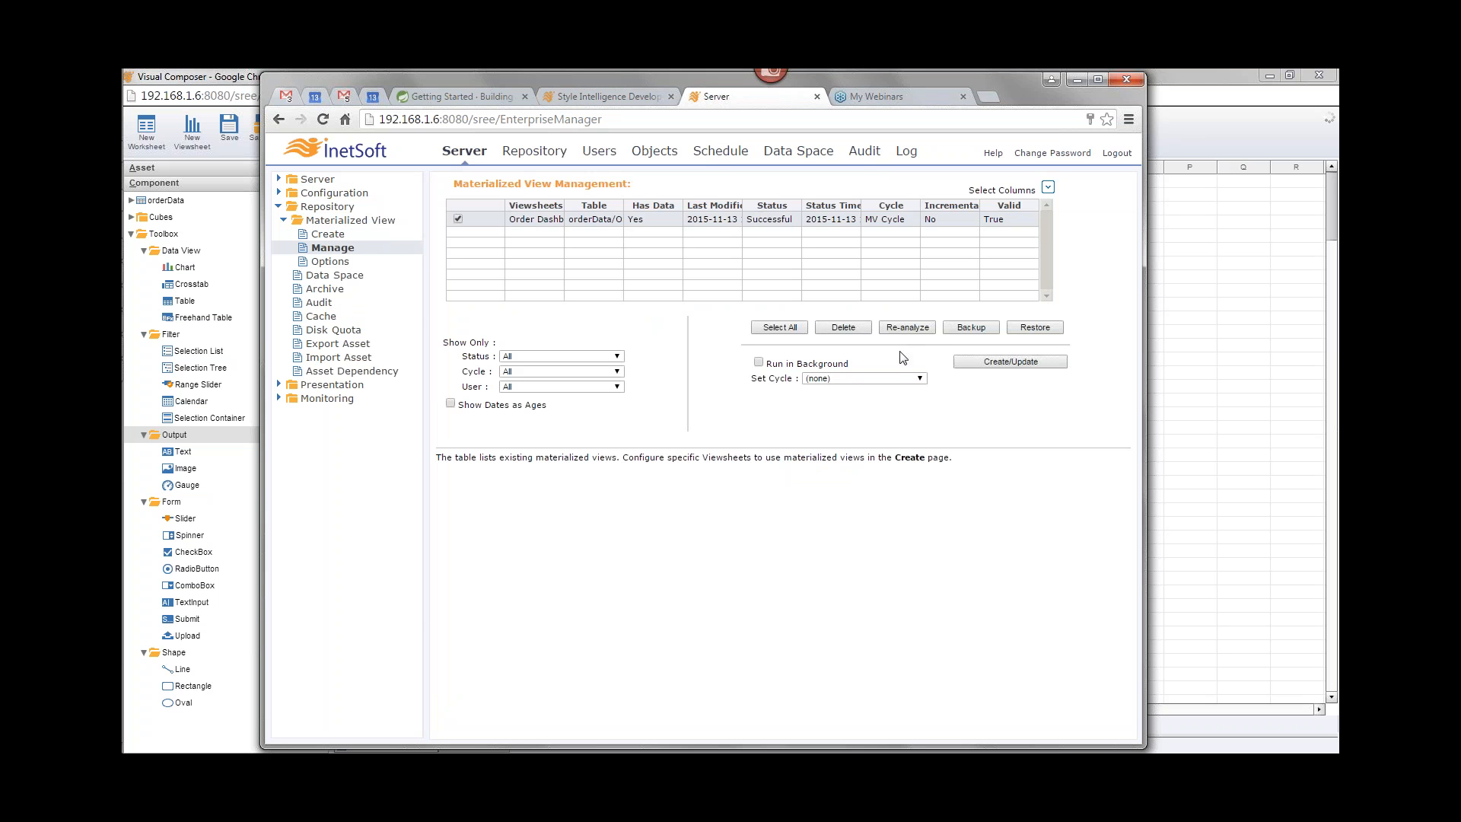
left_click_drag(896, 365, 894, 377)
left_click(893, 379)
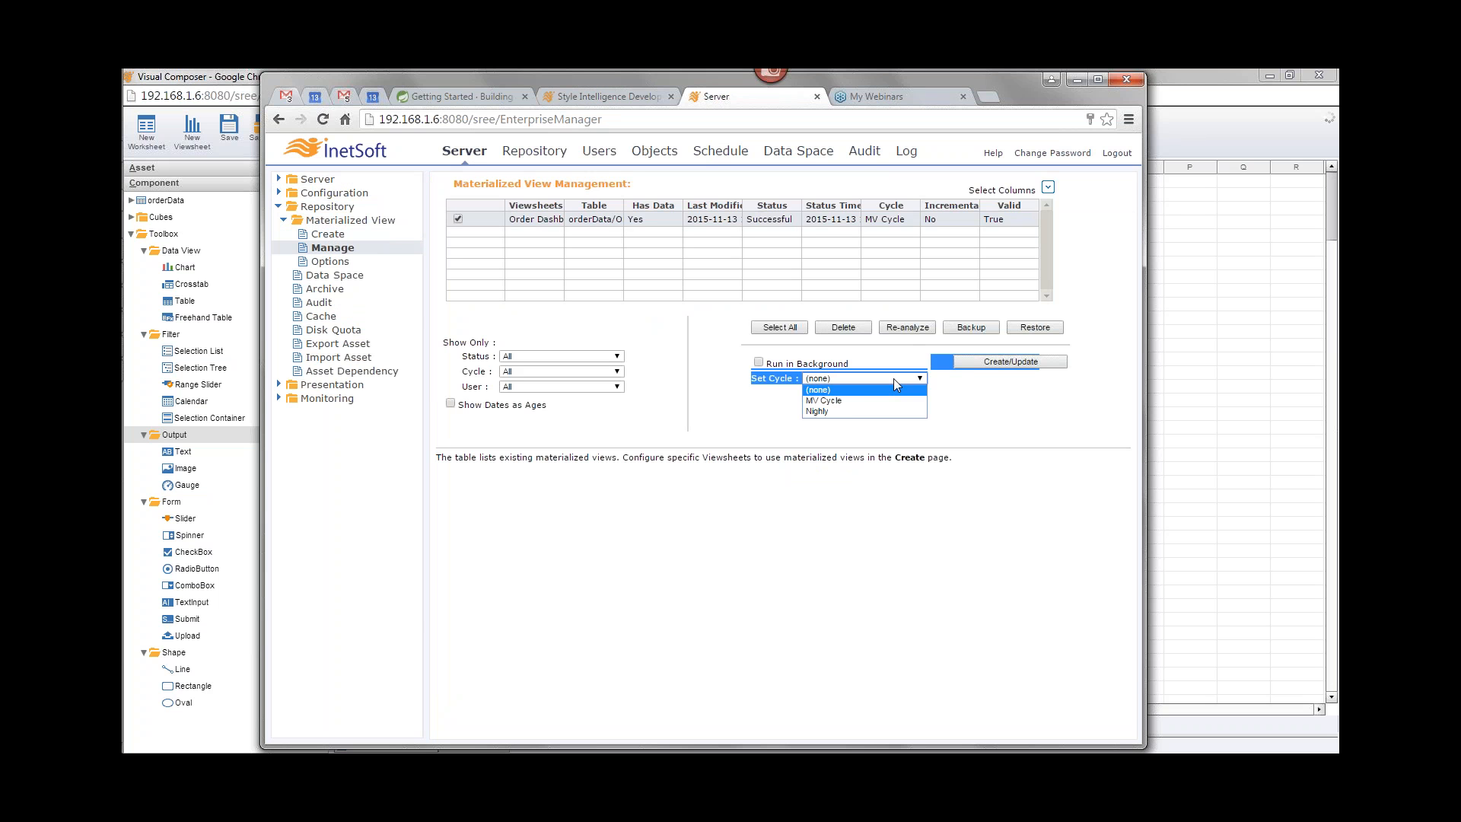
left_click(841, 410)
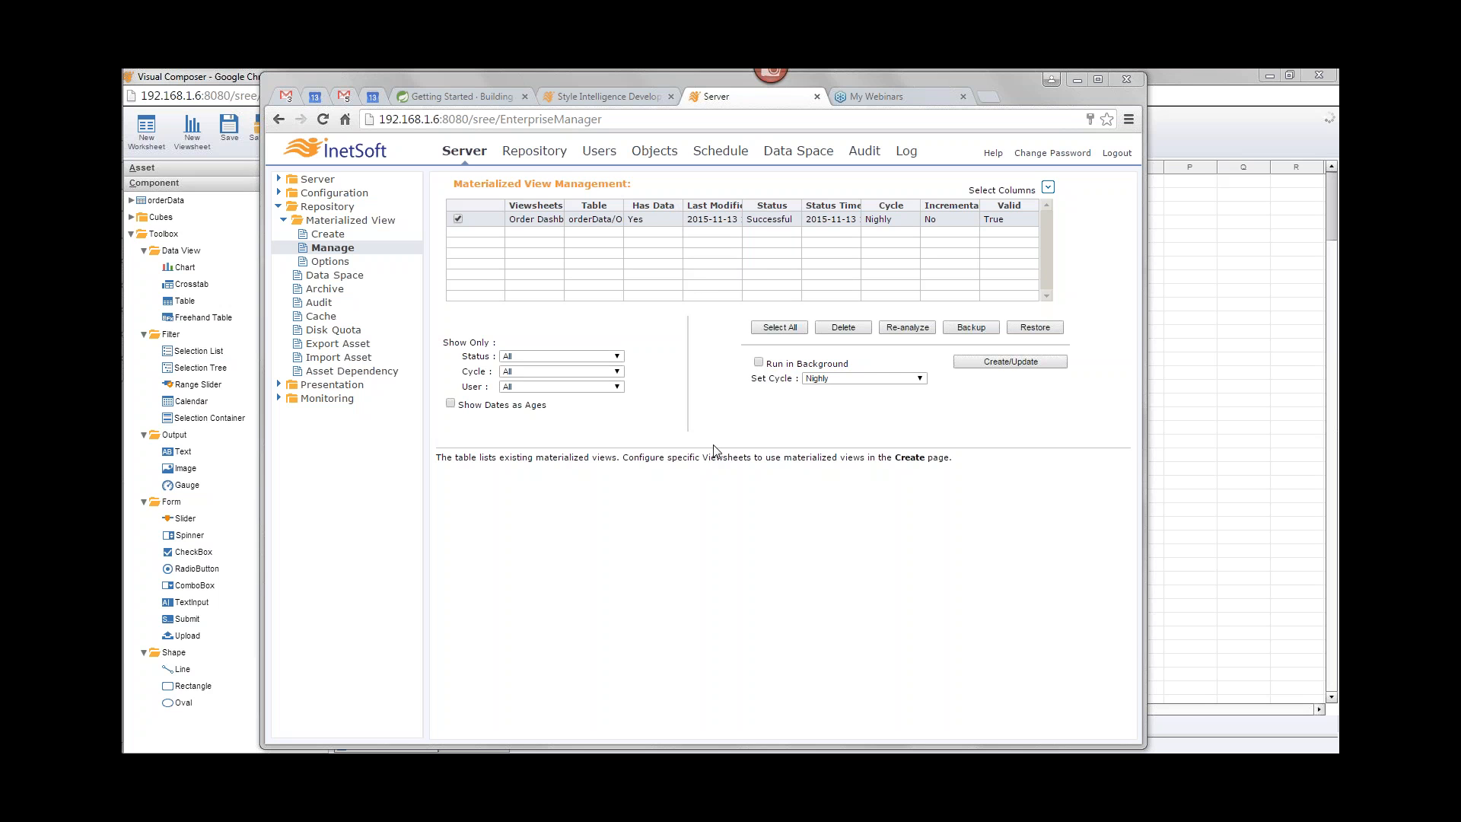
left_click(758, 363)
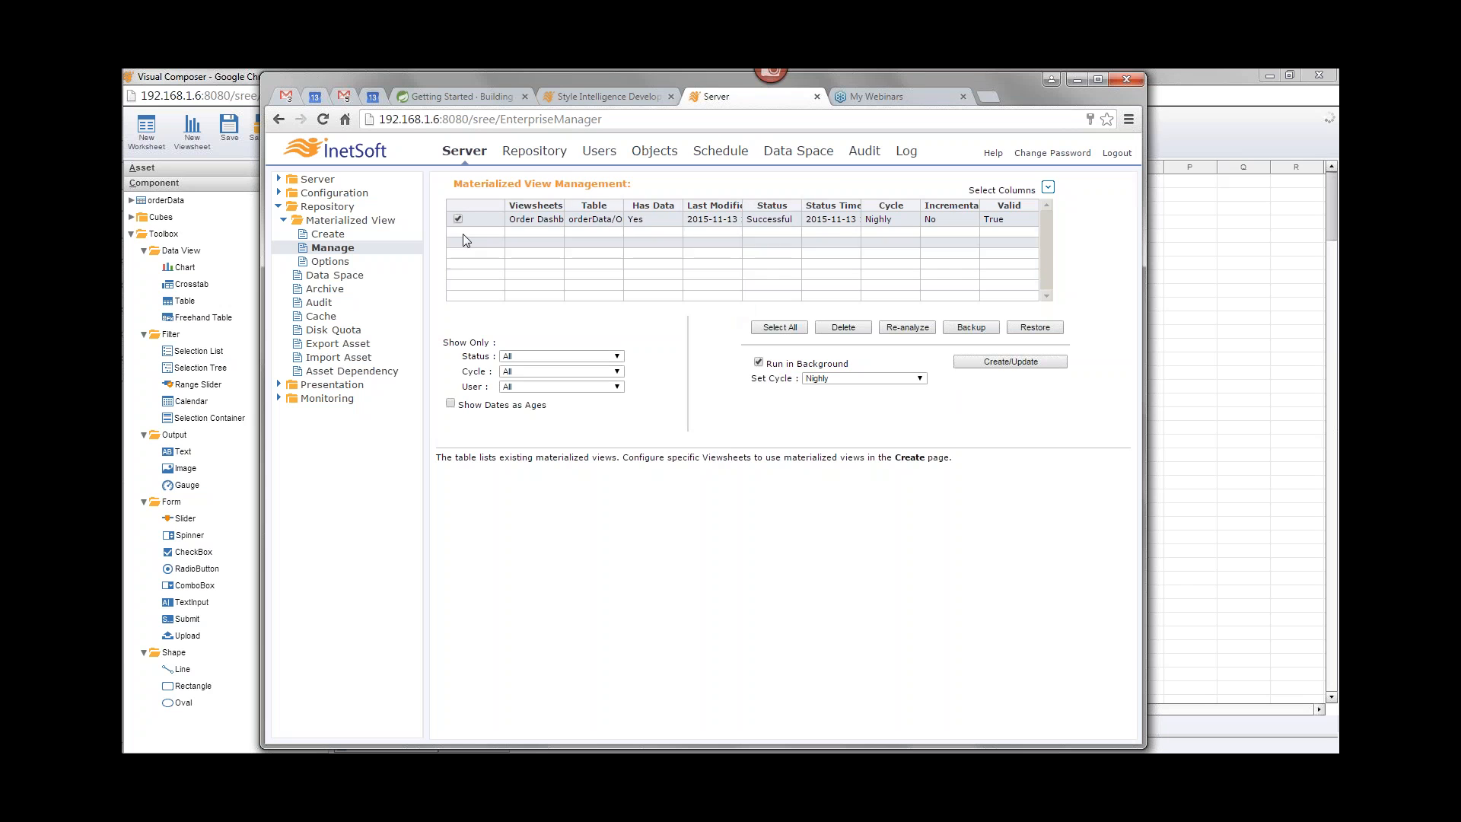
Step: Delete the Order Dashboard materialized view and confirm the deletion
left_click(842, 327)
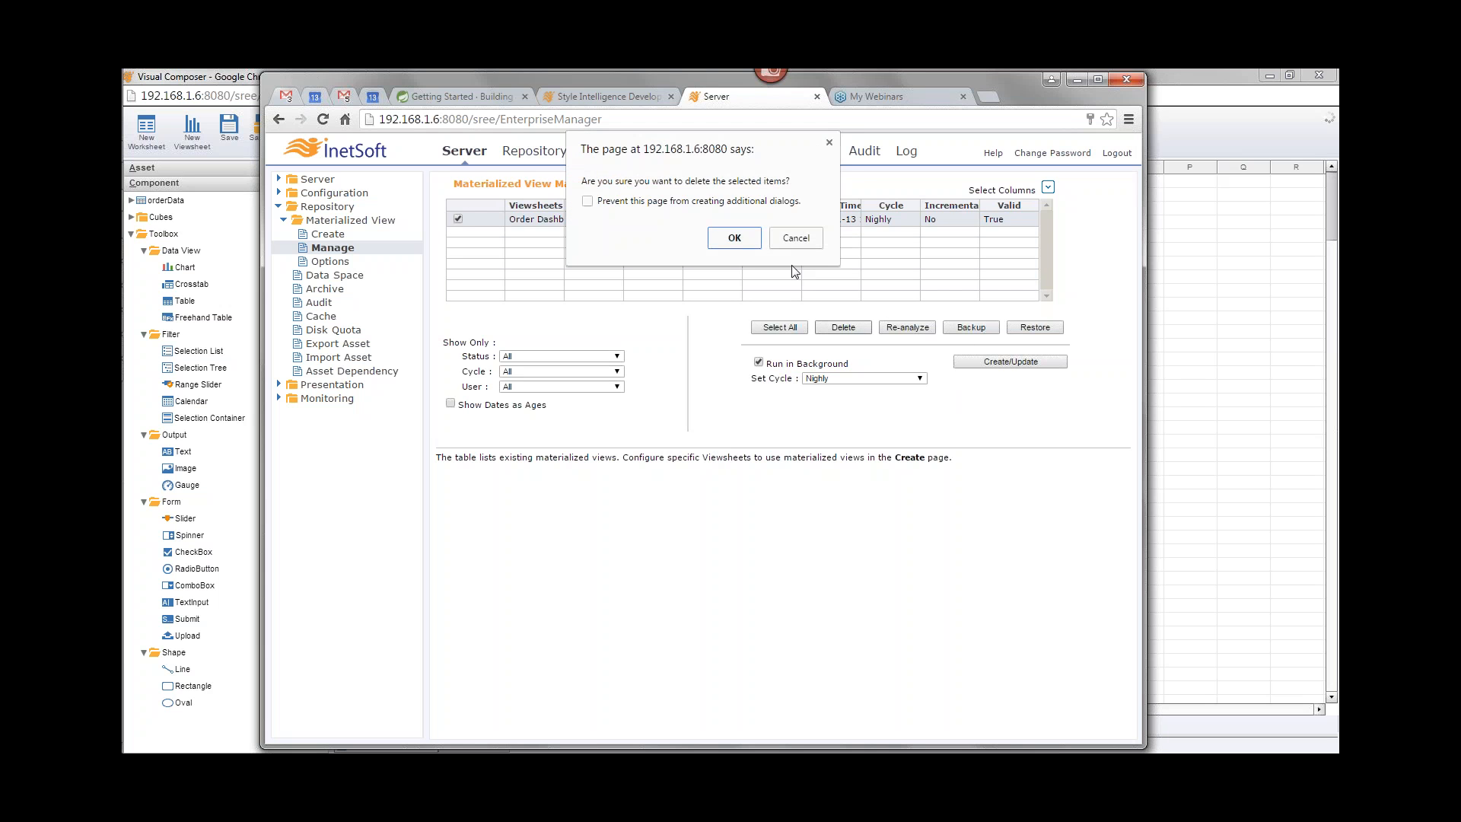
left_click(737, 235)
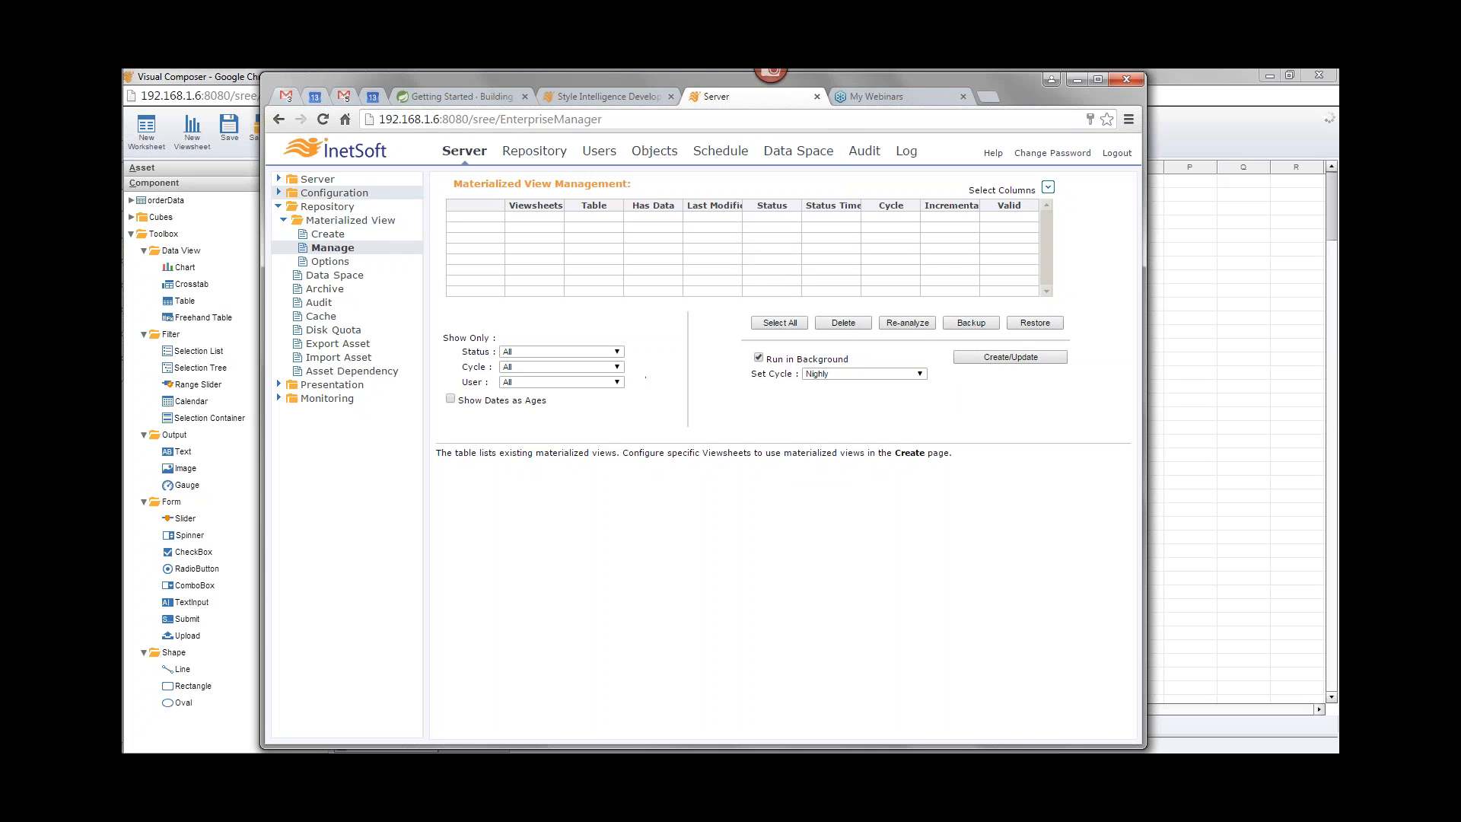
Step: On the materialized view Create page, add the Order Dashboard viewsheet from Global Repository to the selected viewsheets
left_click(324, 235)
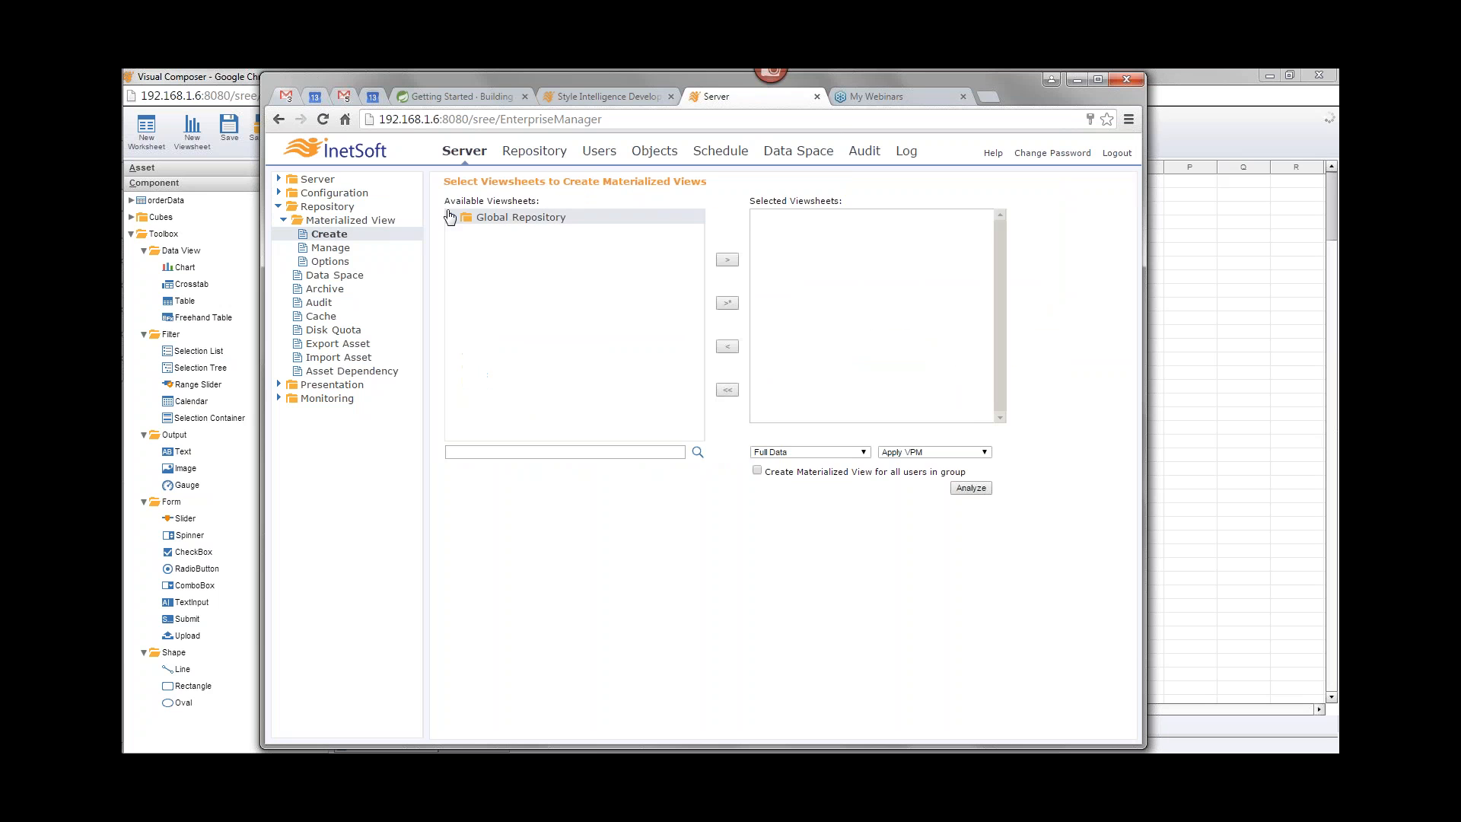
left_click(452, 217)
left_click(477, 260)
left_click(477, 271)
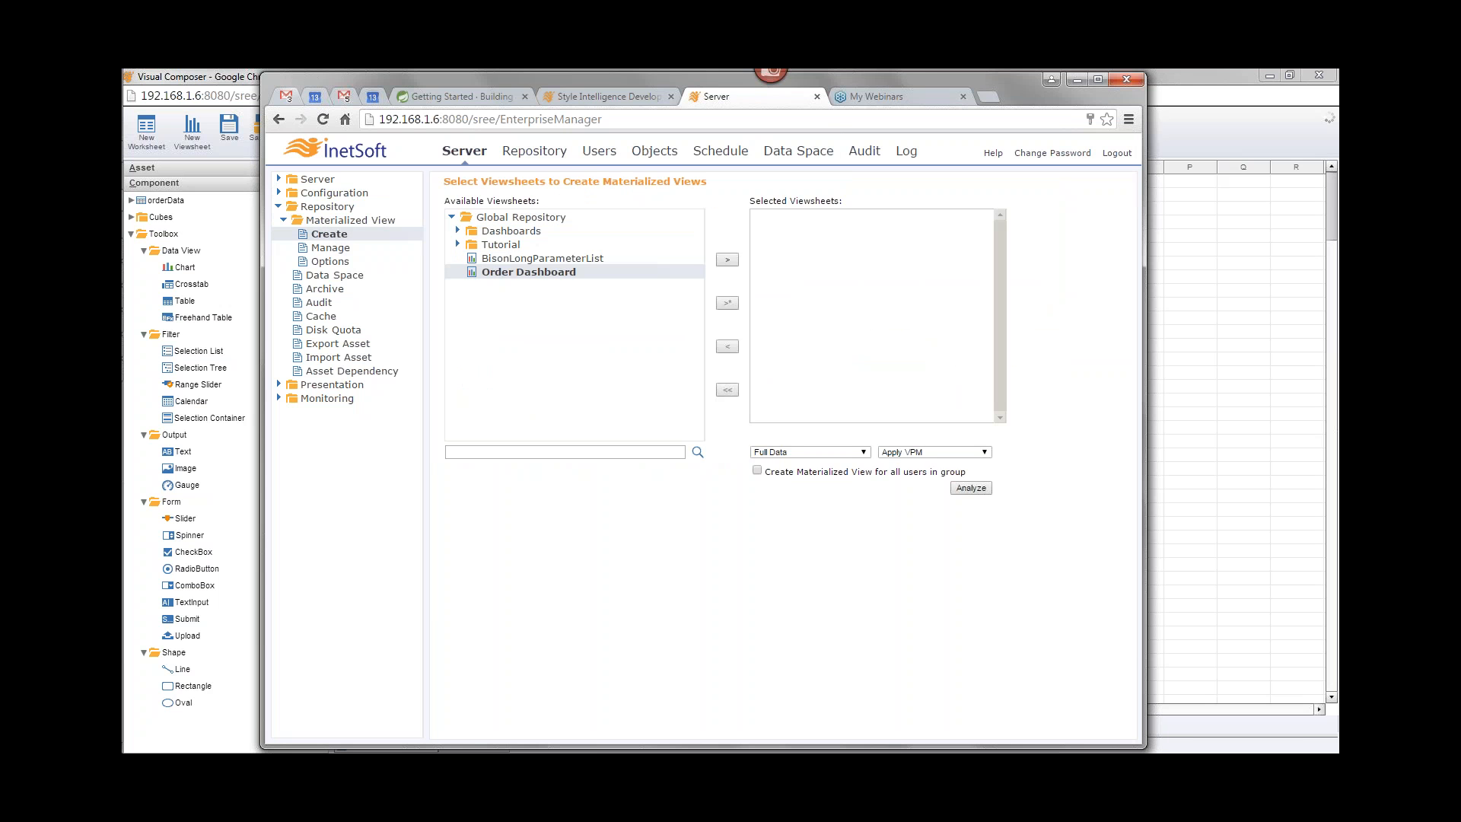
left_click(733, 261)
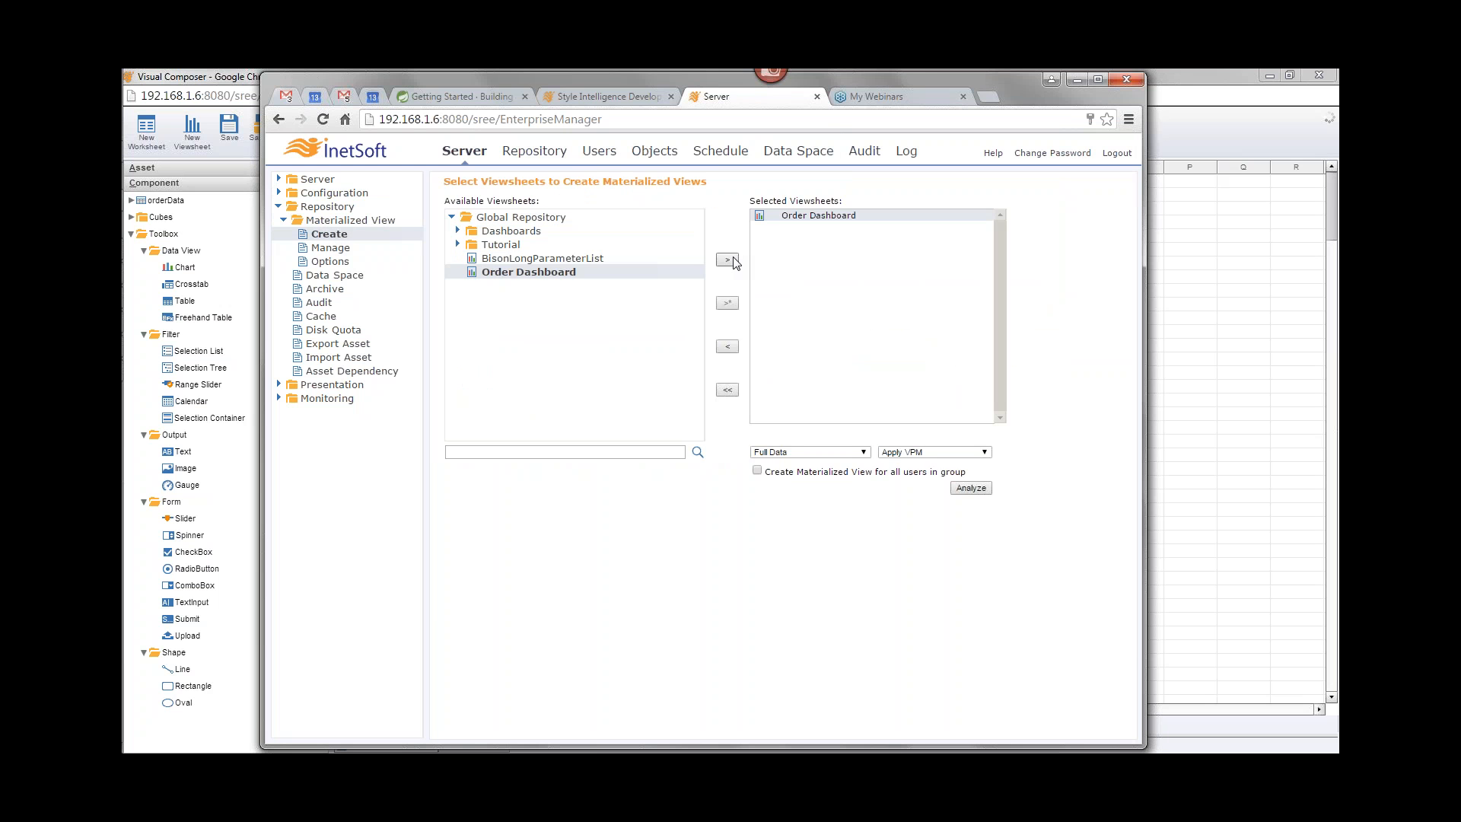
Step: Analyze the selected viewsheet and create the Order Dashboard materialized view, acknowledging the scheduling message
left_click(943, 452)
left_click(945, 475)
left_click(980, 492)
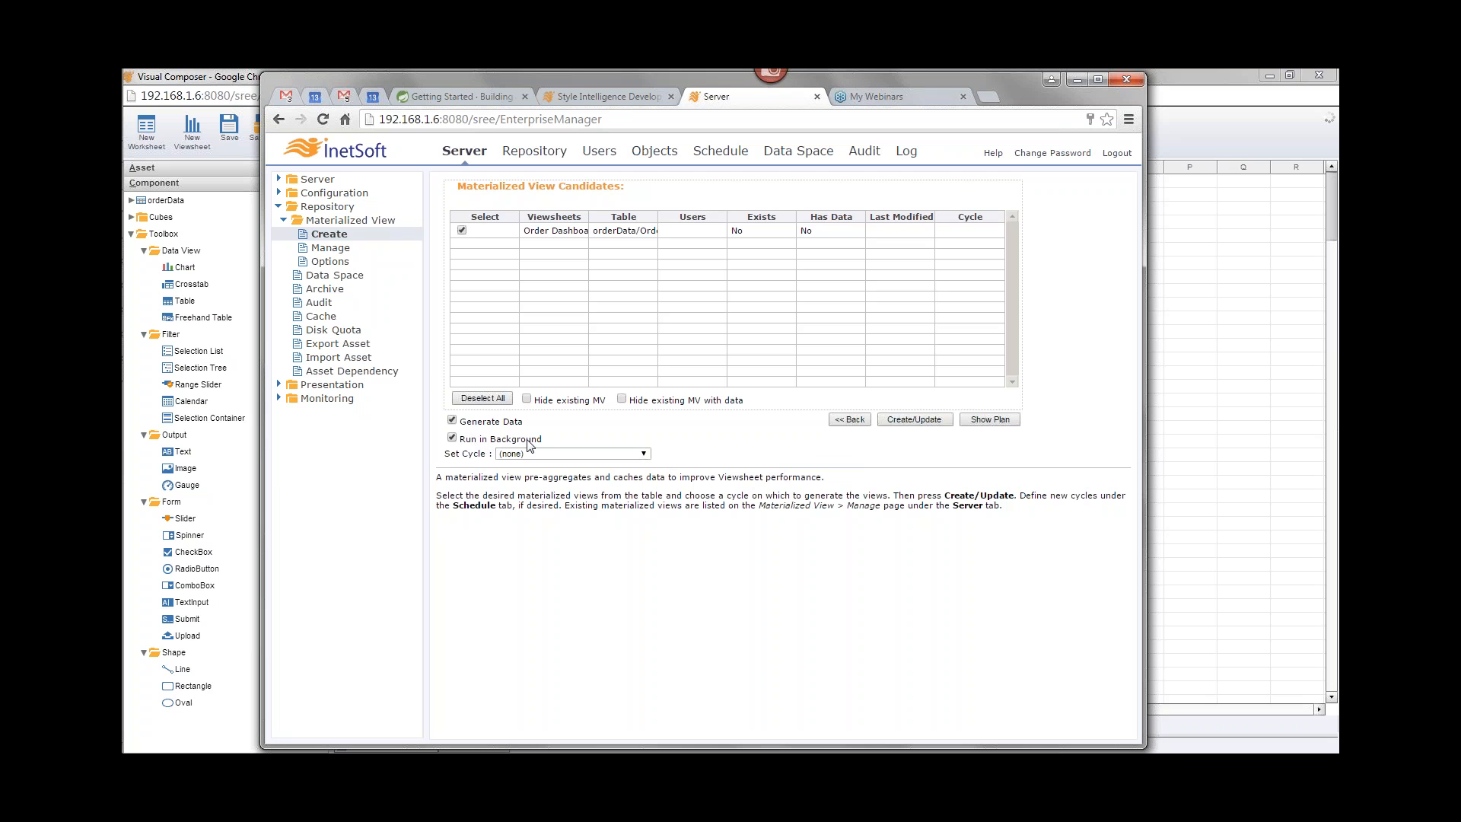
left_click(915, 421)
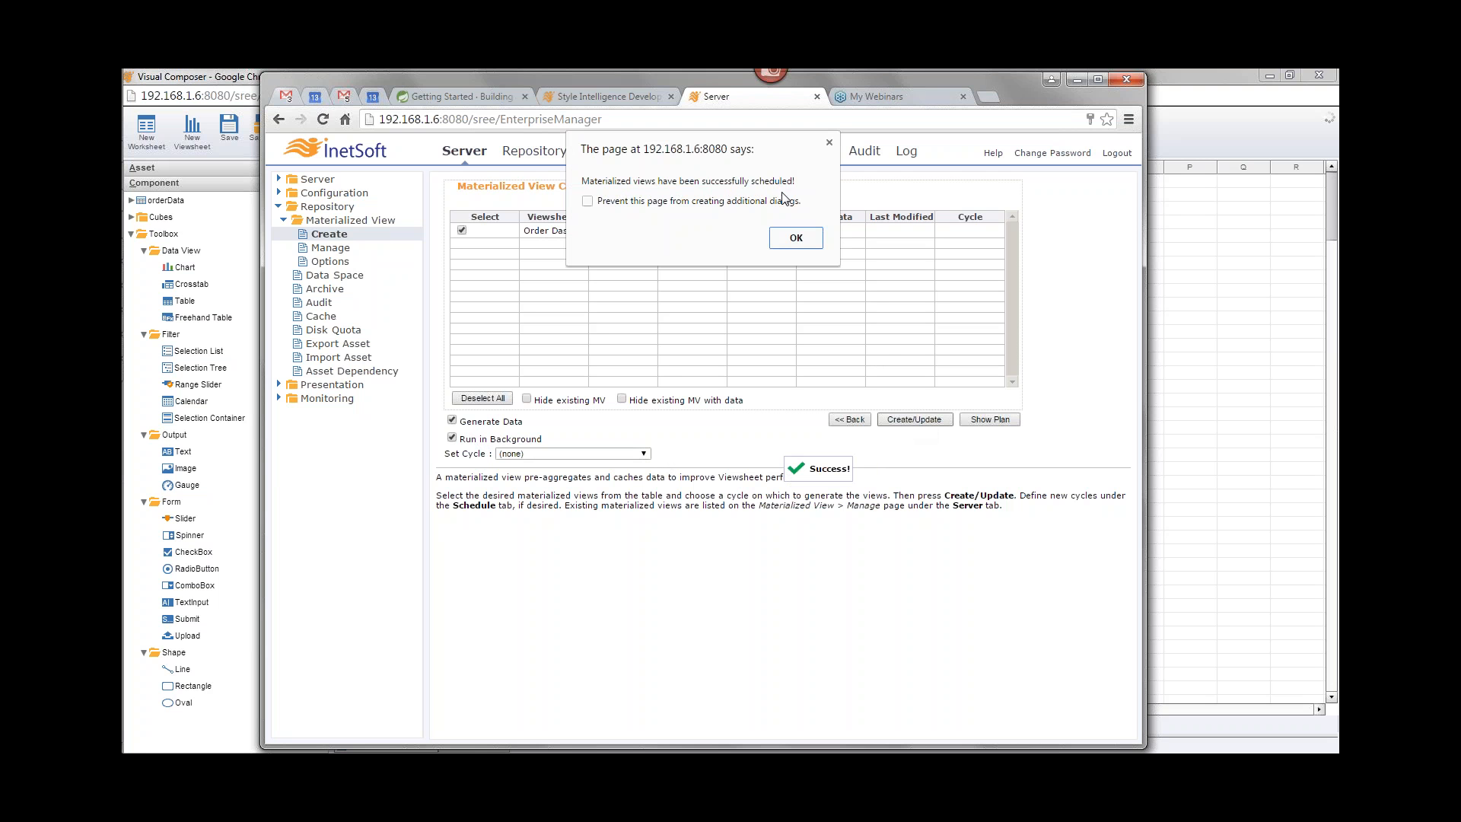
left_click(795, 236)
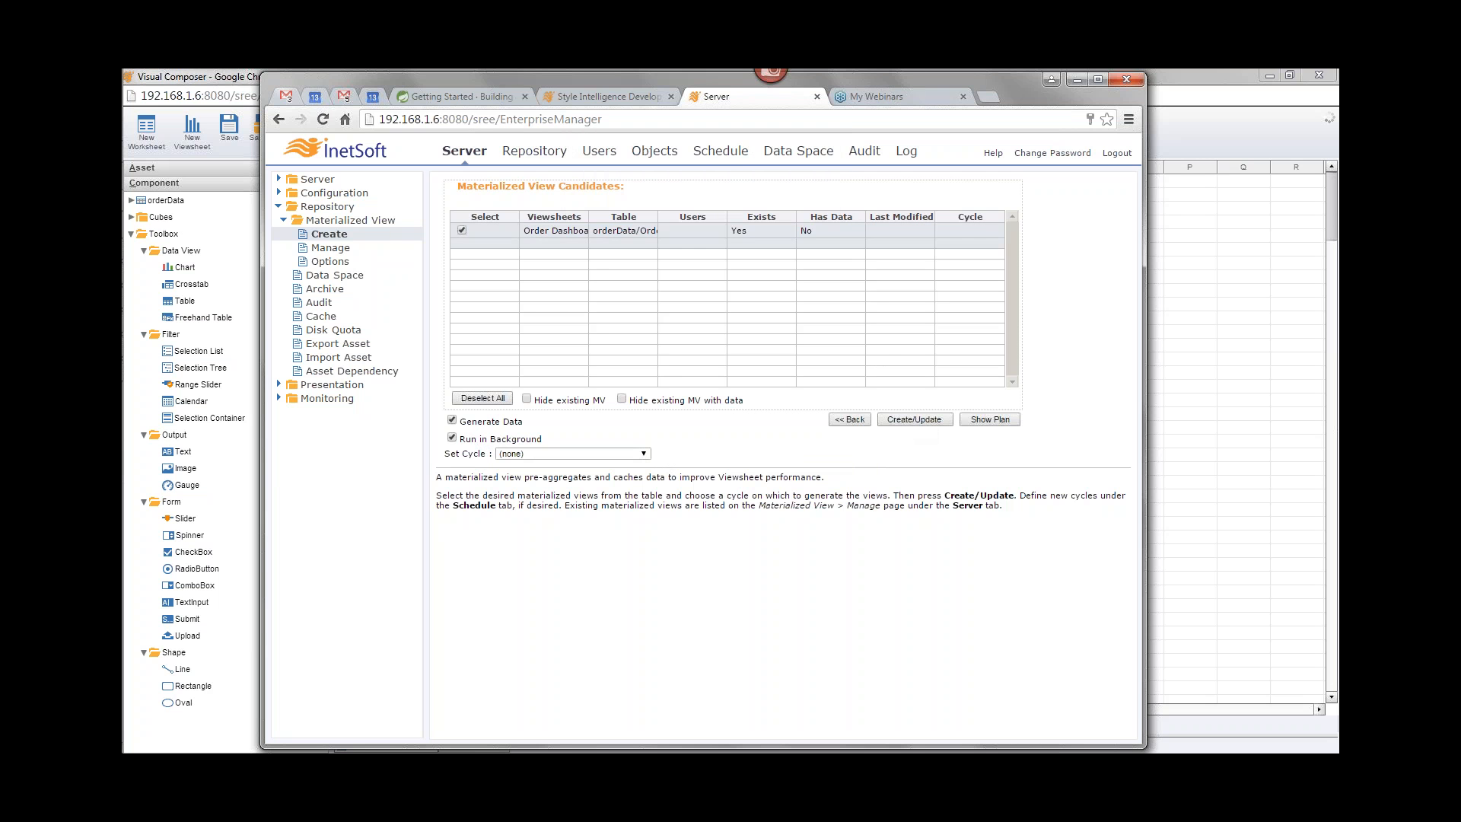
Step: Examine the generated materialized view task under Scheduled Tasks on the Schedule page
left_click(730, 154)
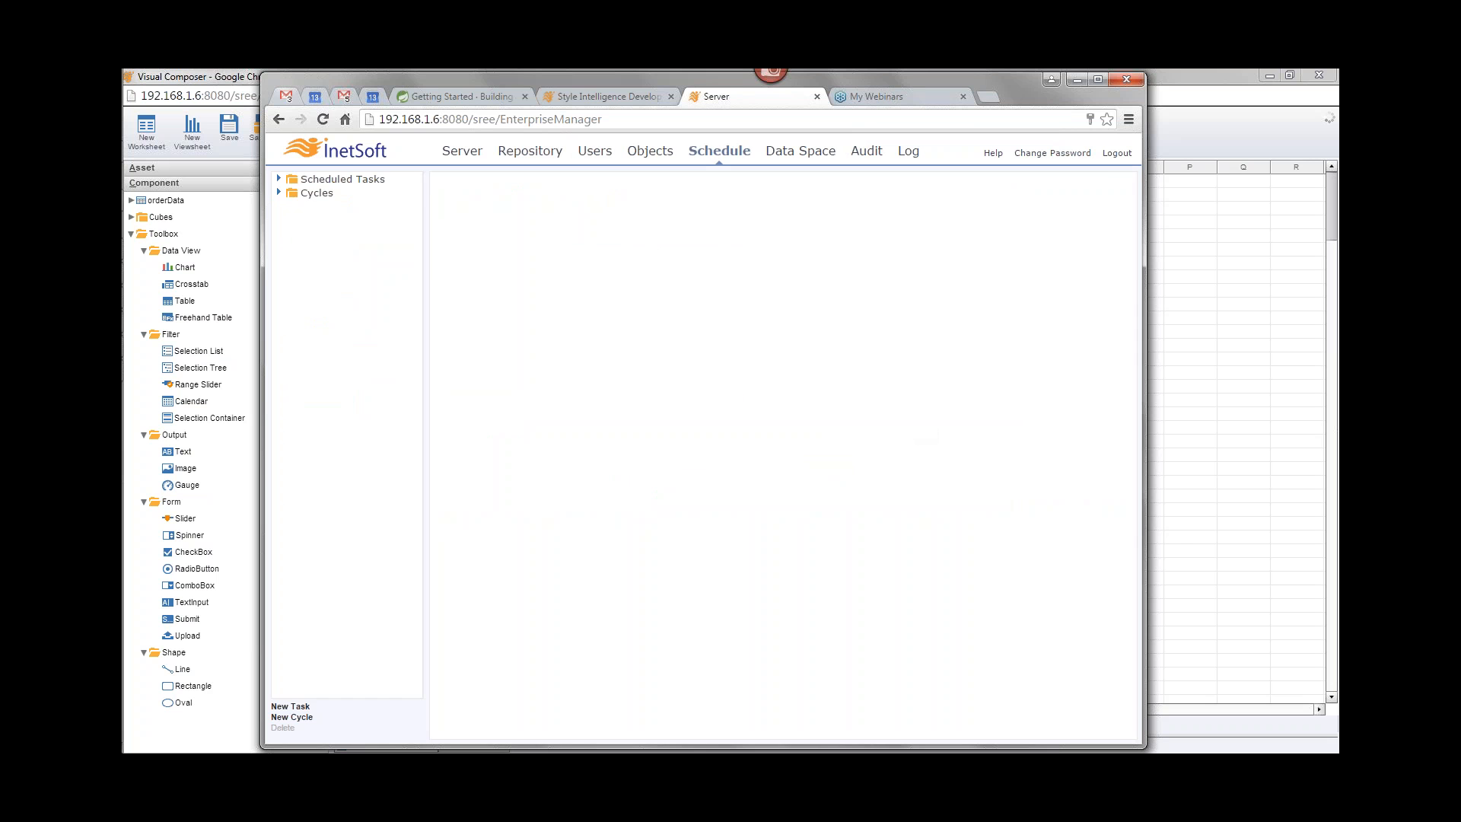
left_click(278, 182)
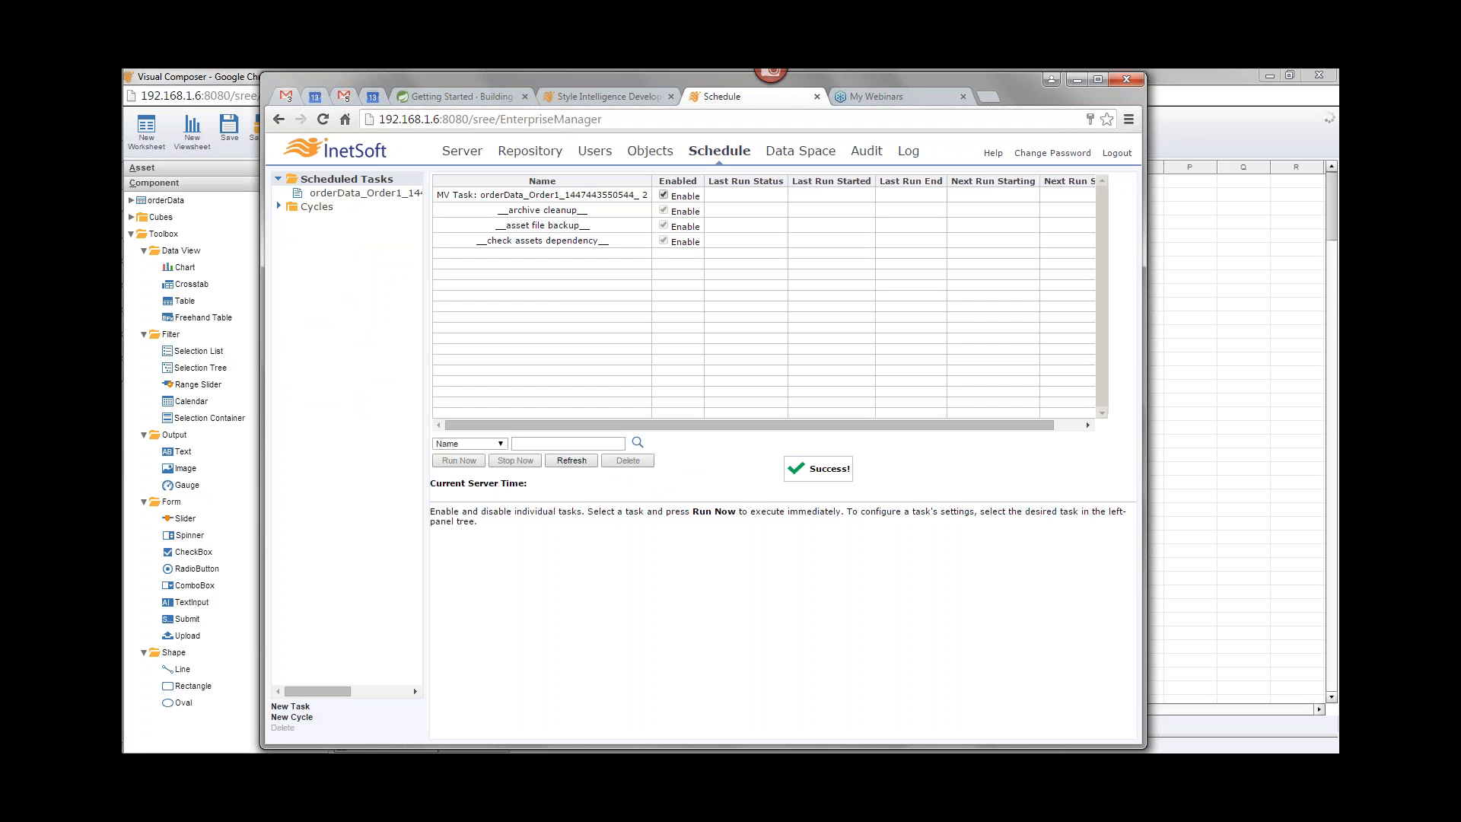
left_click(482, 194)
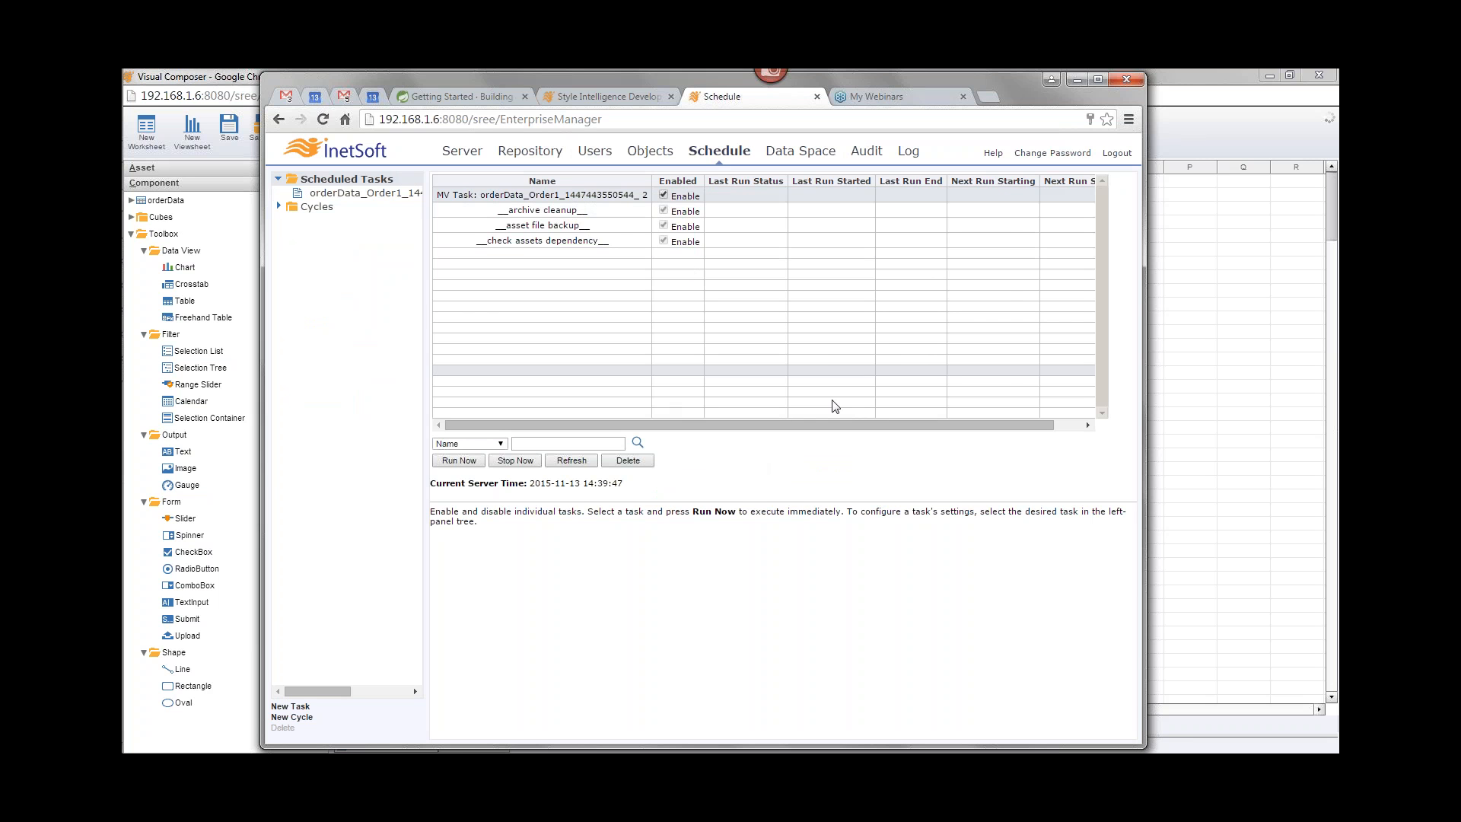
mouse_move(864, 423)
left_mouse_down()
mouse_move(976, 434)
mouse_move(858, 438)
left_mouse_up()
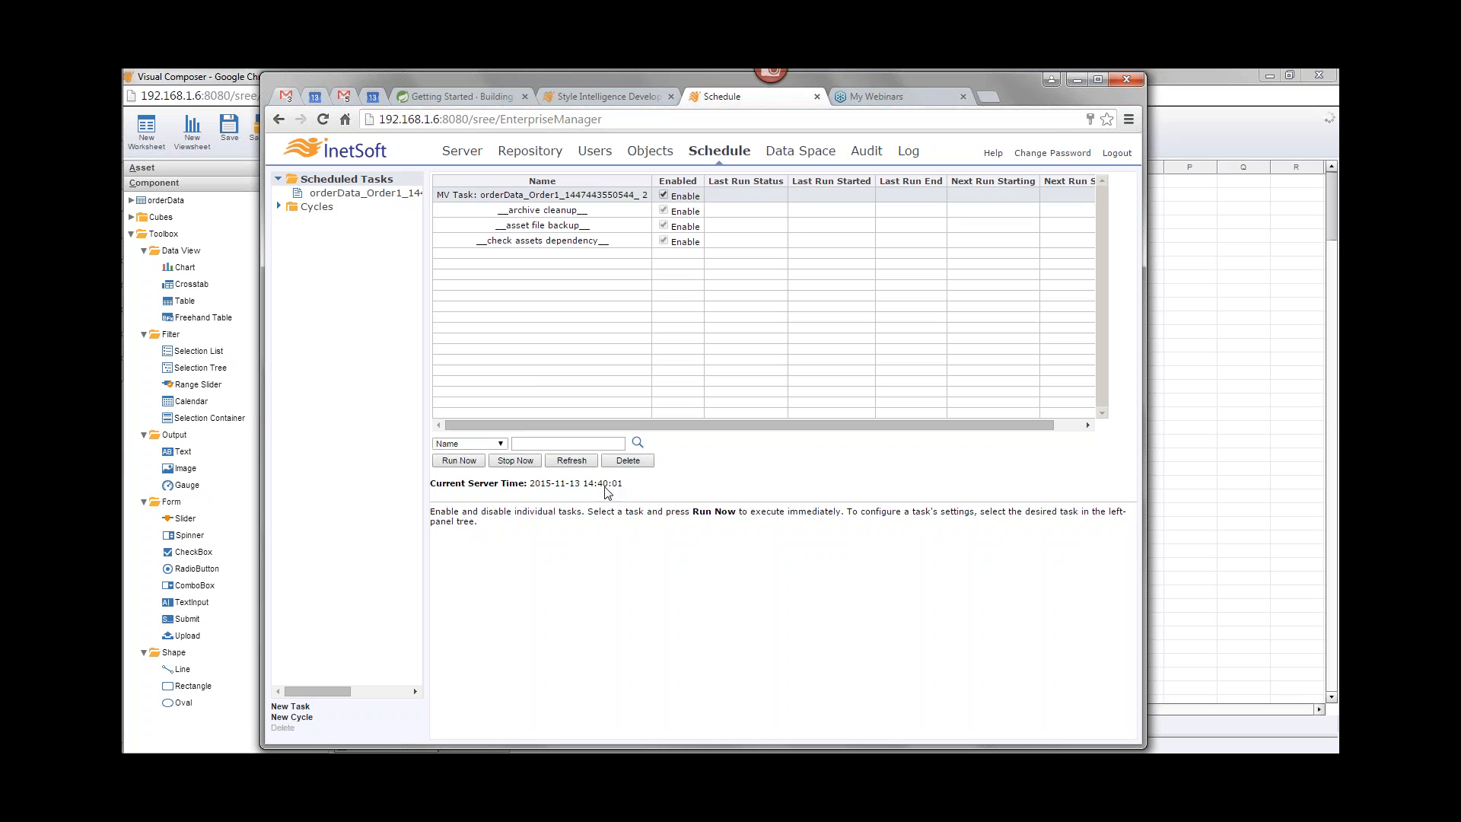
left_click(388, 195)
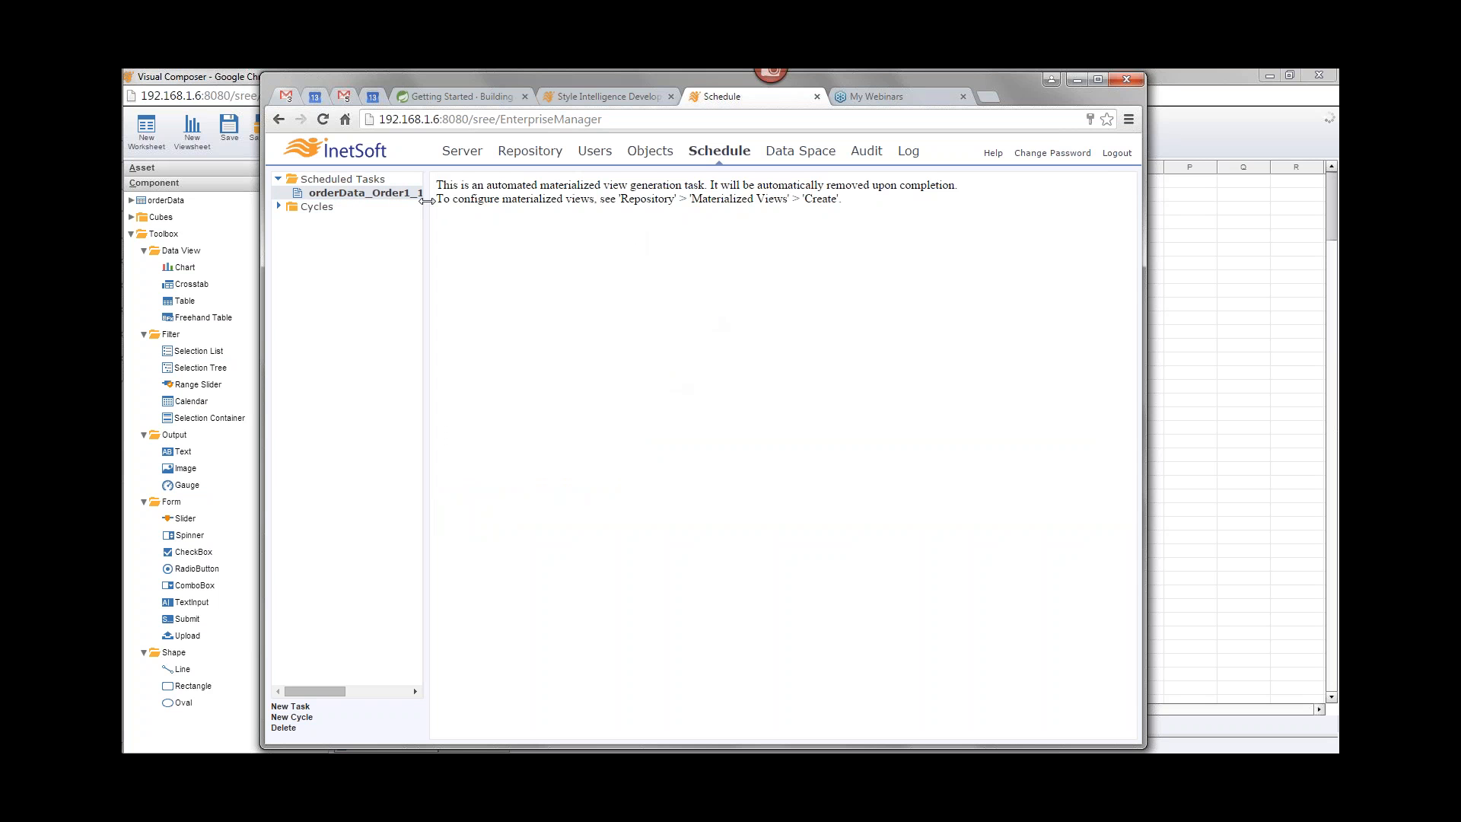
left_click_drag(427, 201, 663, 207)
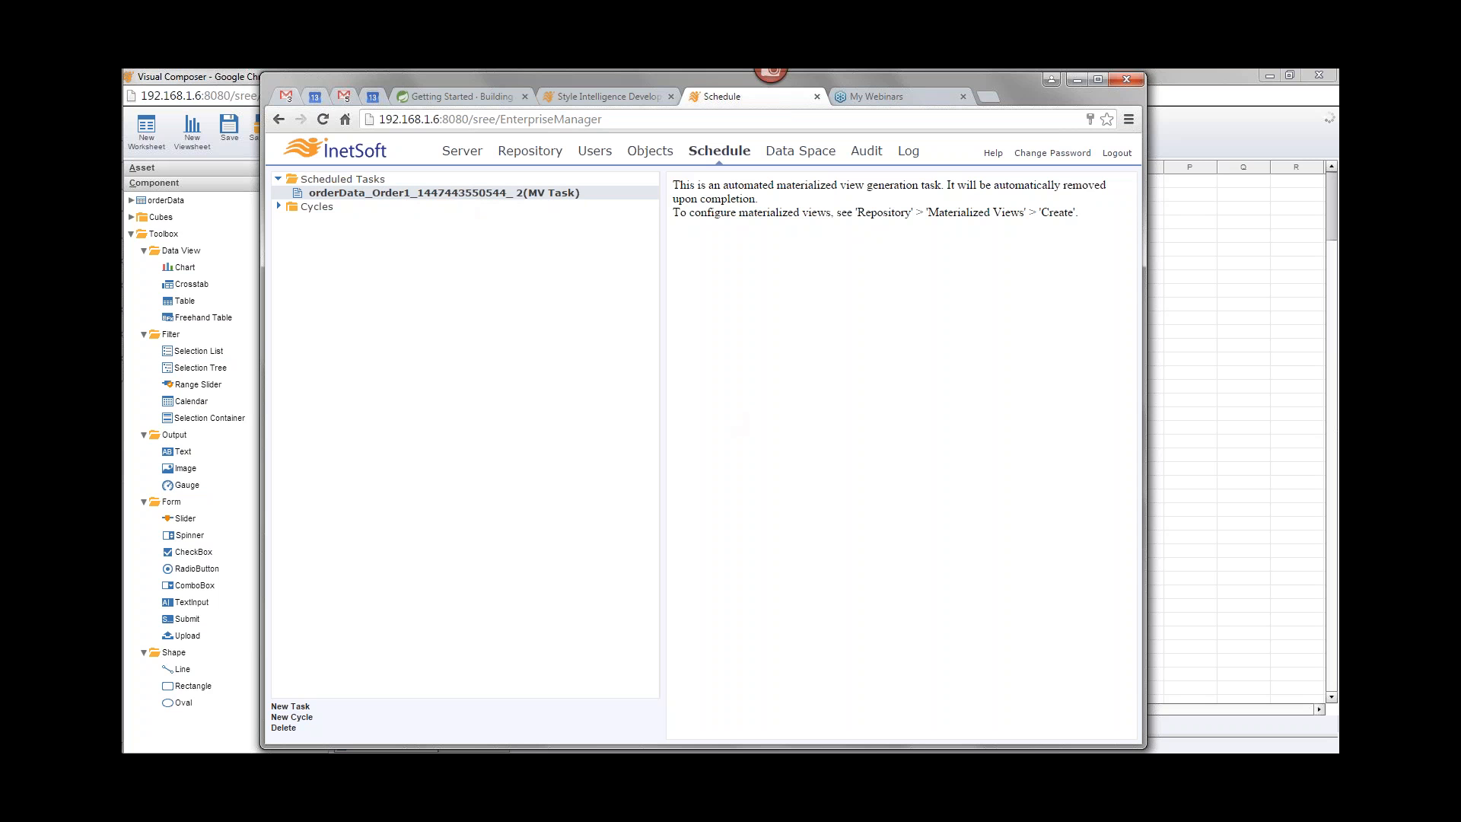
left_click_drag(661, 395, 484, 397)
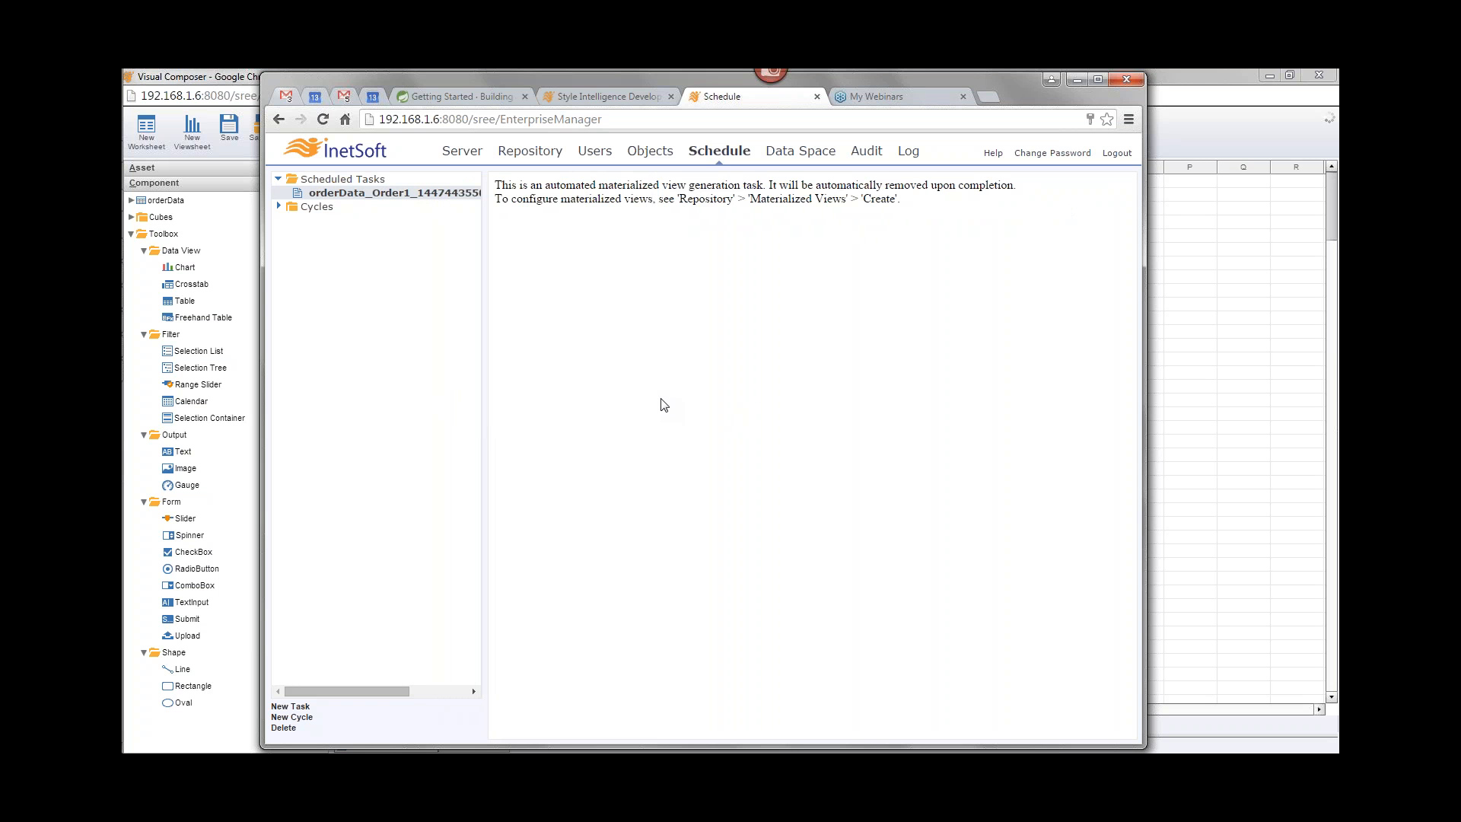
left_click(366, 181)
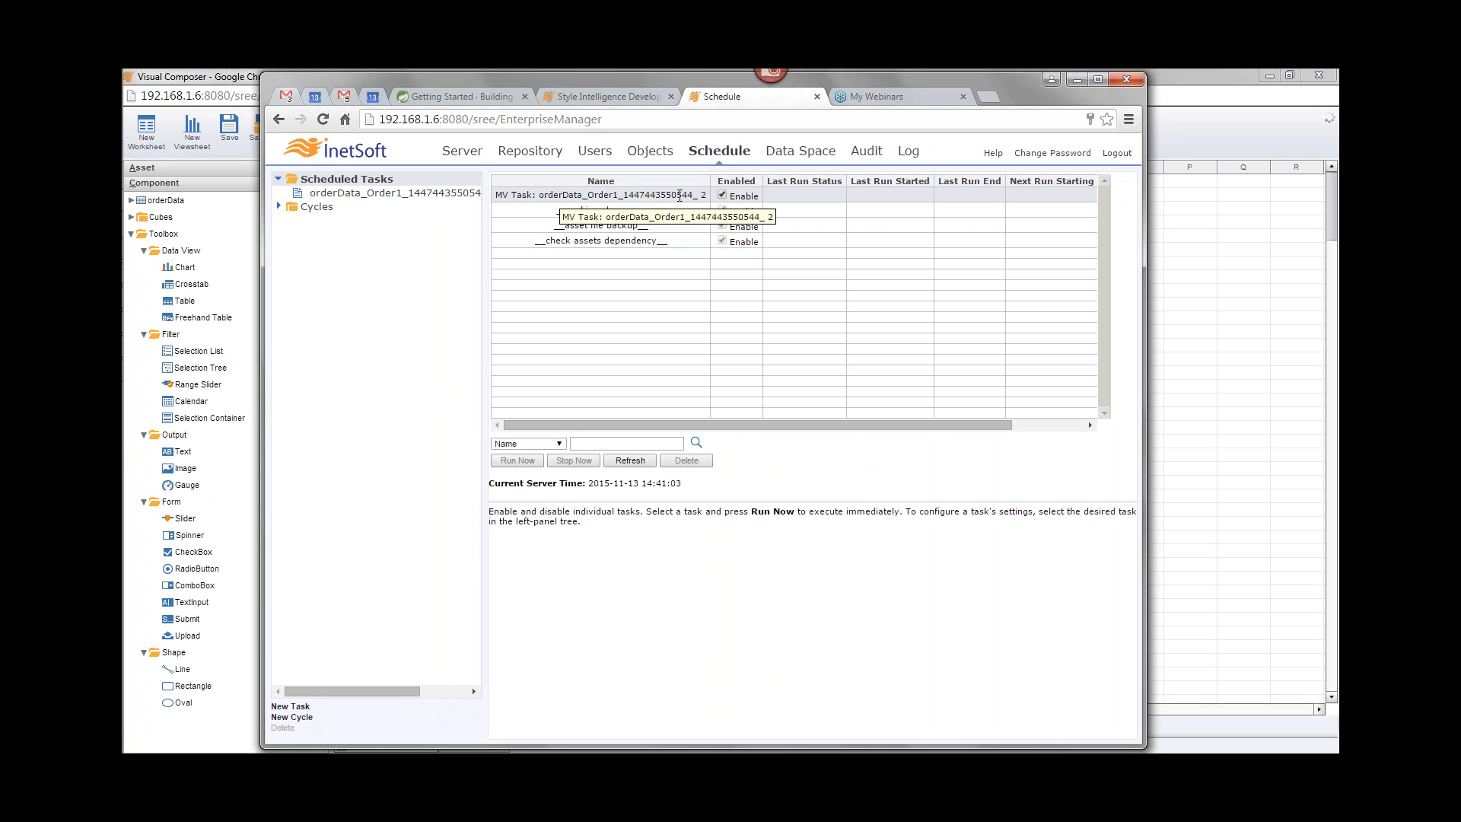
left_click(669, 196)
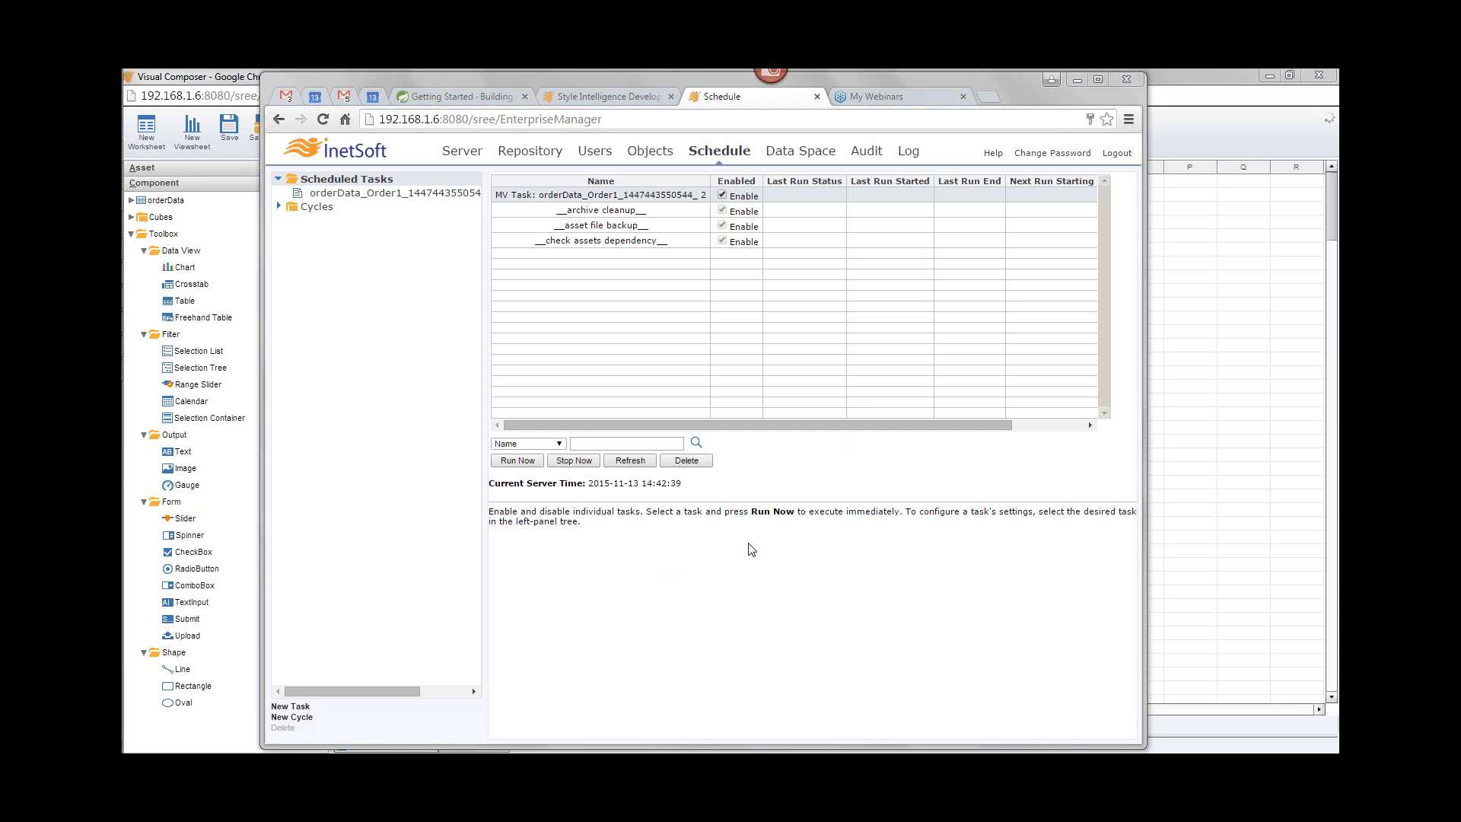
Step: Return to the Visual Composer, open the orderData worksheet and enlarge the Order1 table to show more rows
left_click(1074, 80)
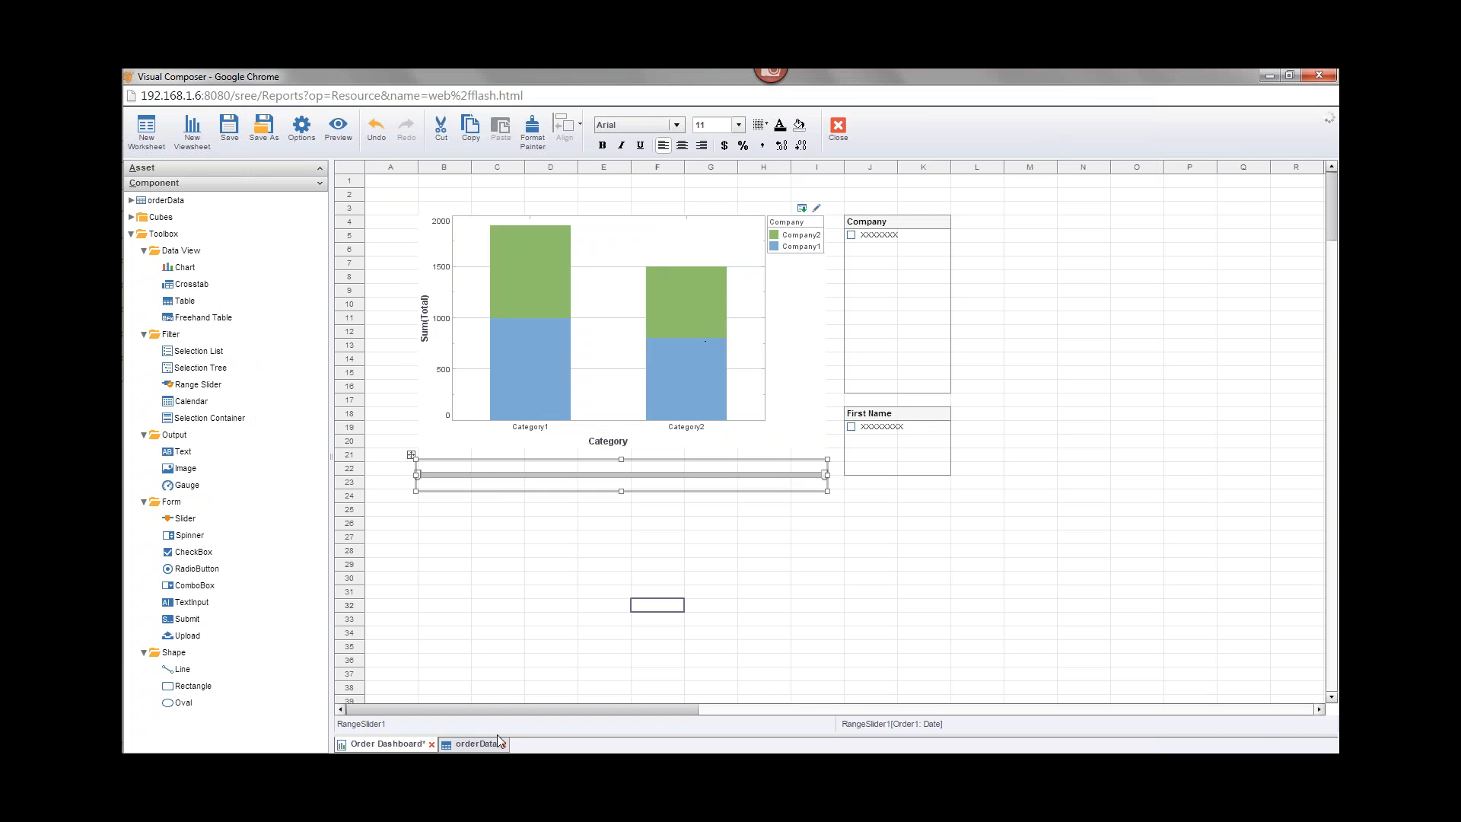
left_click(475, 743)
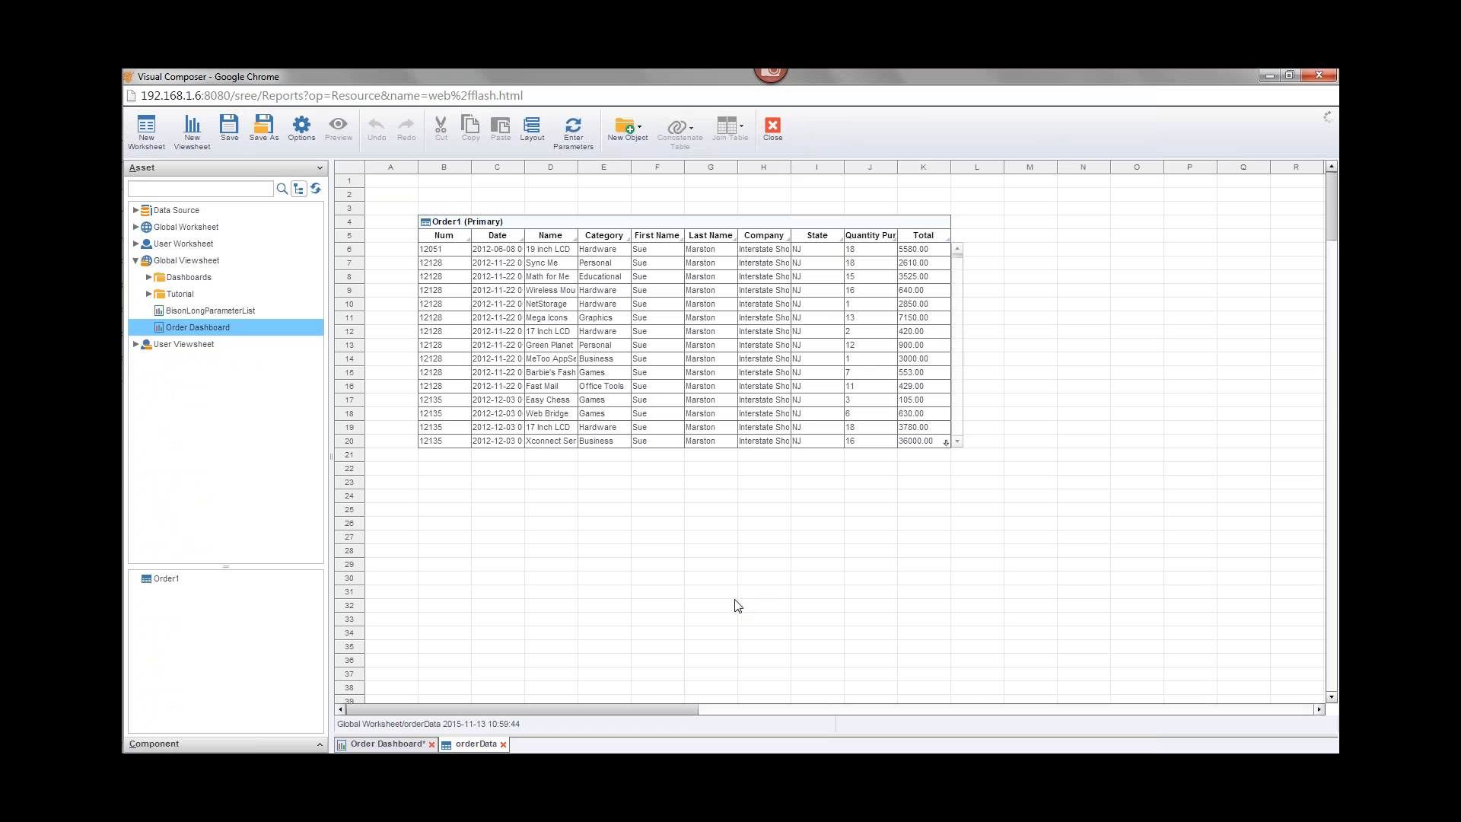
left_click(711, 242)
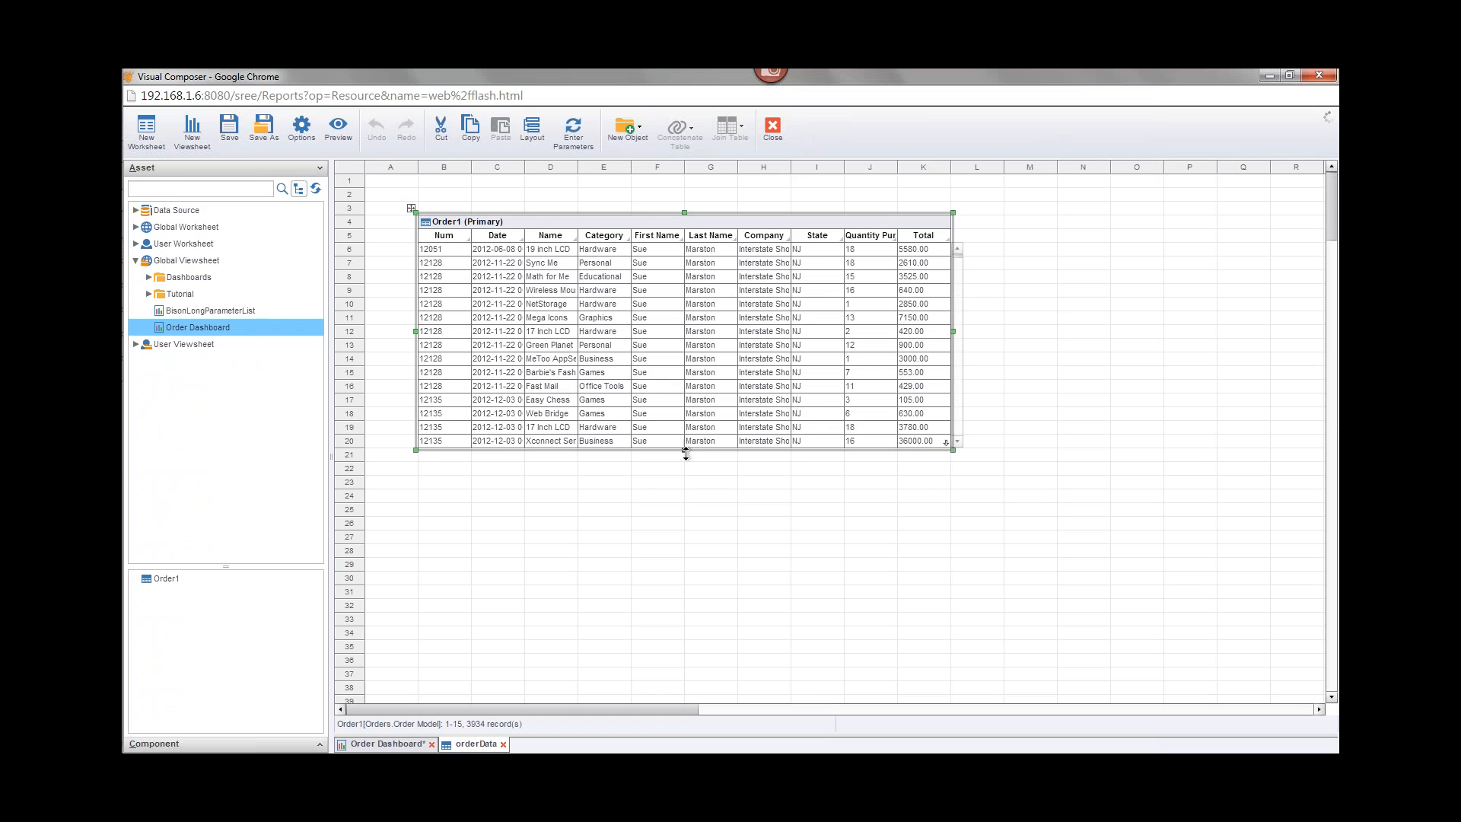
left_click_drag(687, 450, 761, 533)
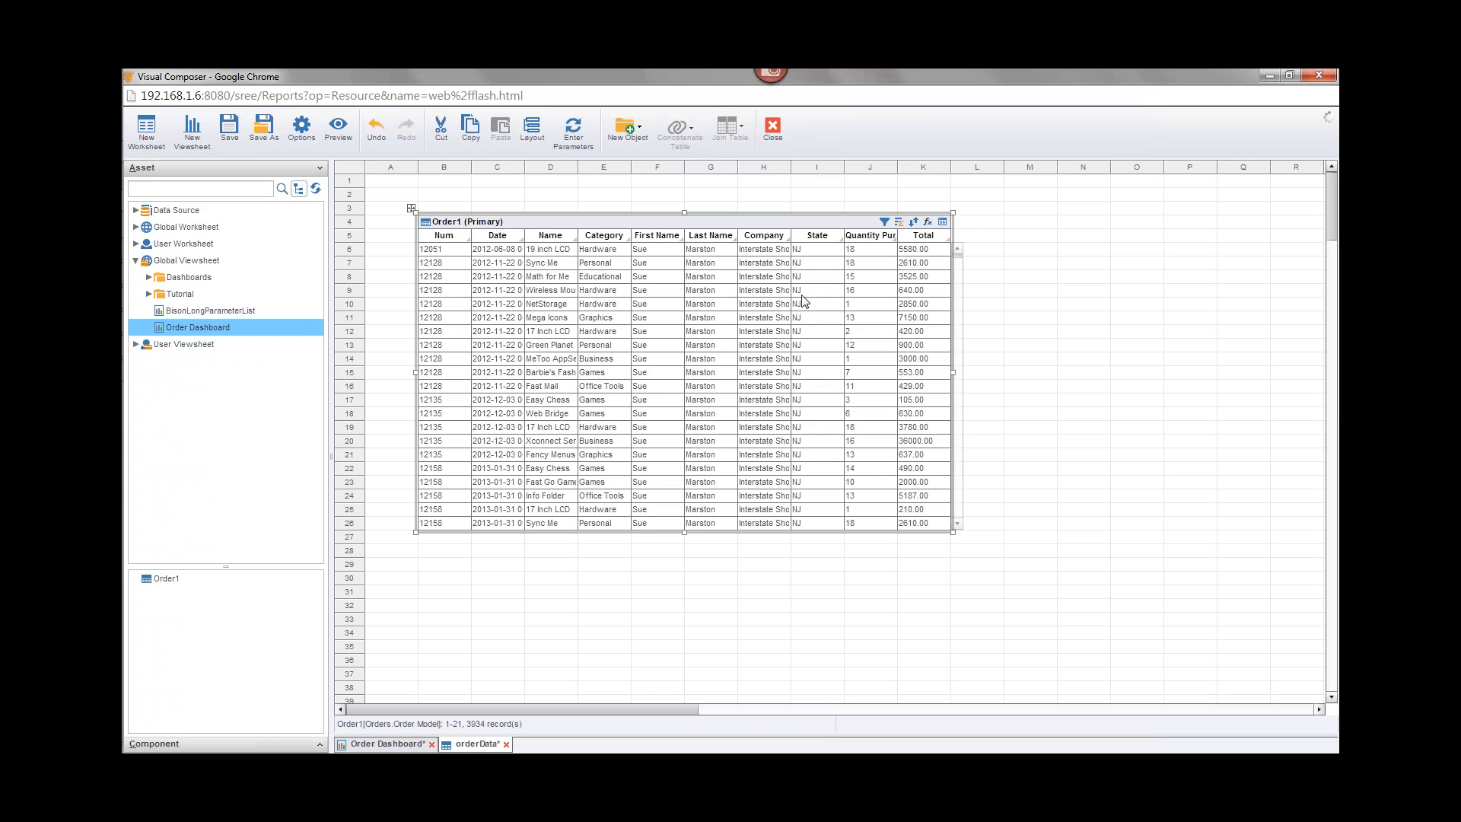
Step: Add an append pre-aggregate MV update condition on the Order1 table: Order.Date is greater than an expression value
left_click(884, 222)
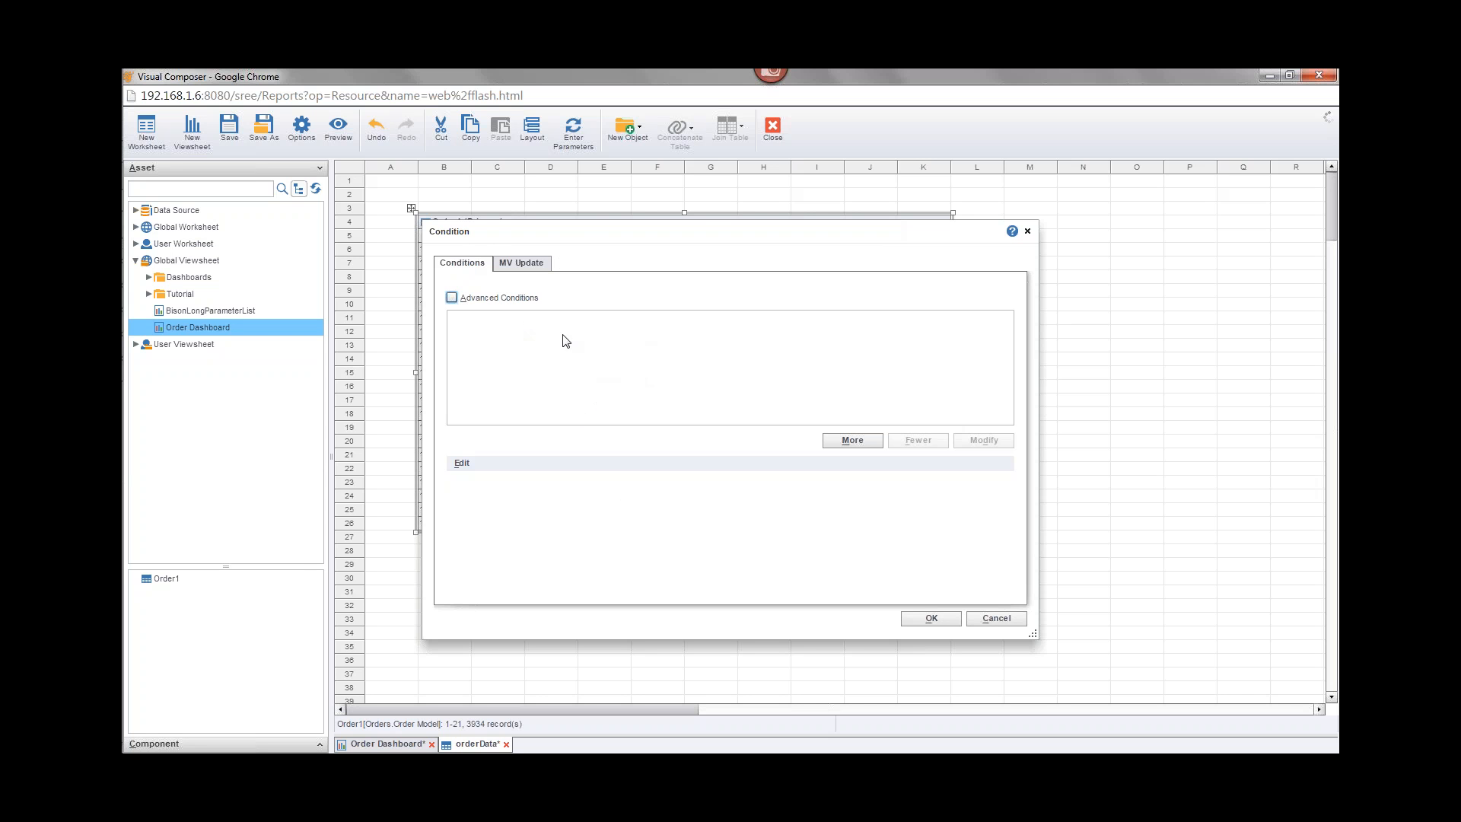
left_click(528, 263)
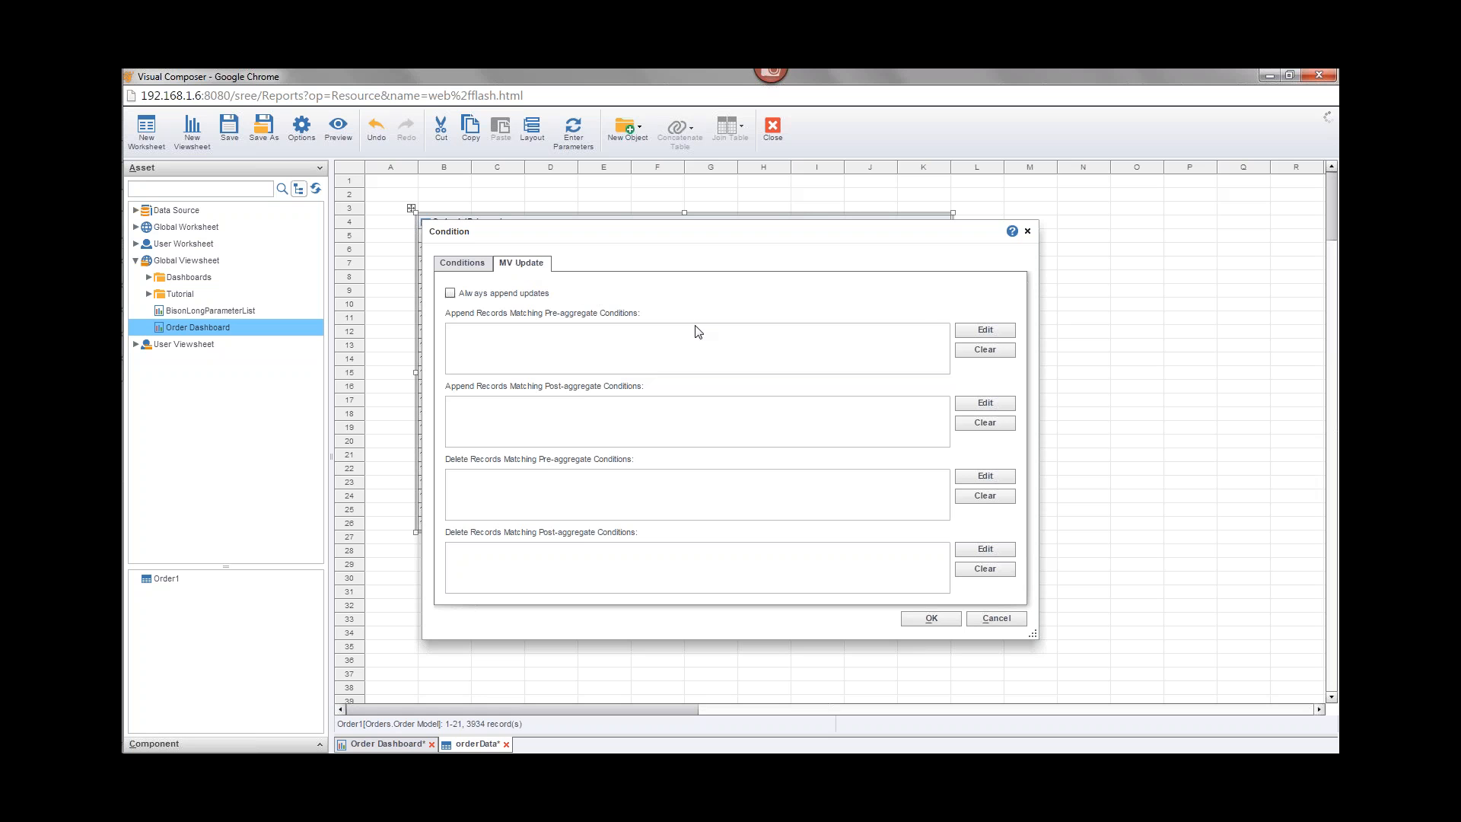
left_click(981, 333)
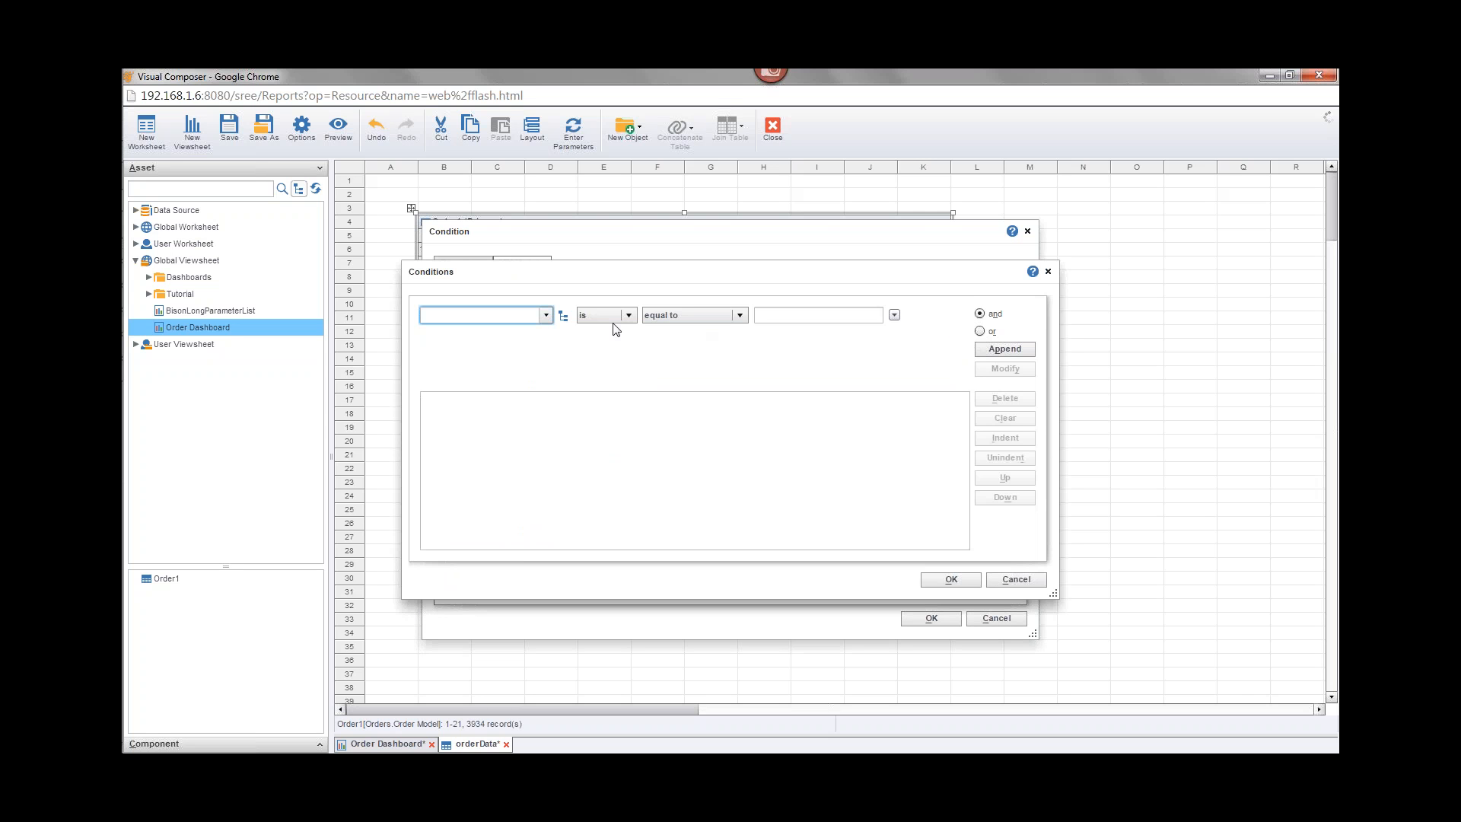
left_click(548, 316)
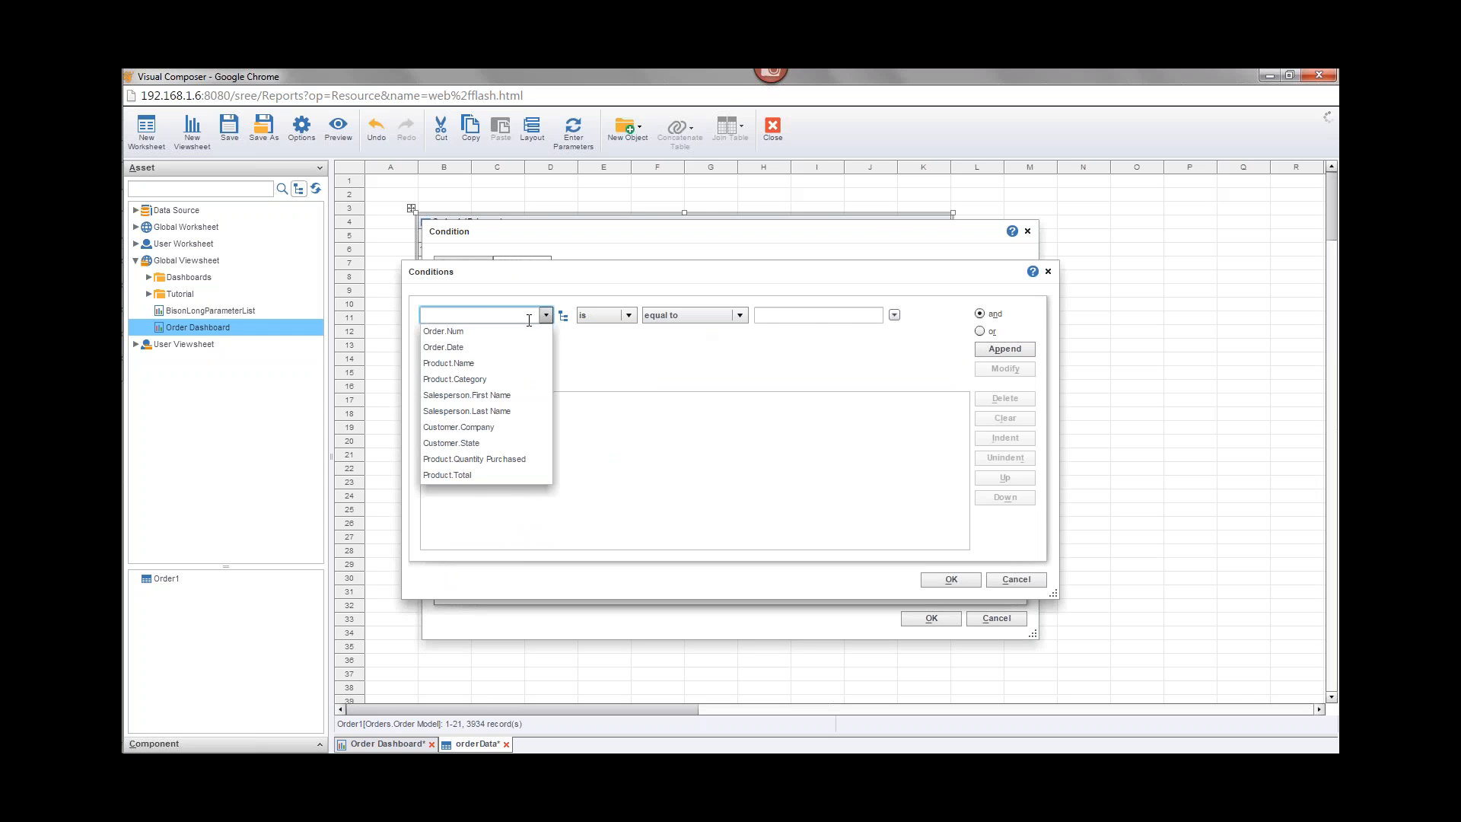
left_click(459, 347)
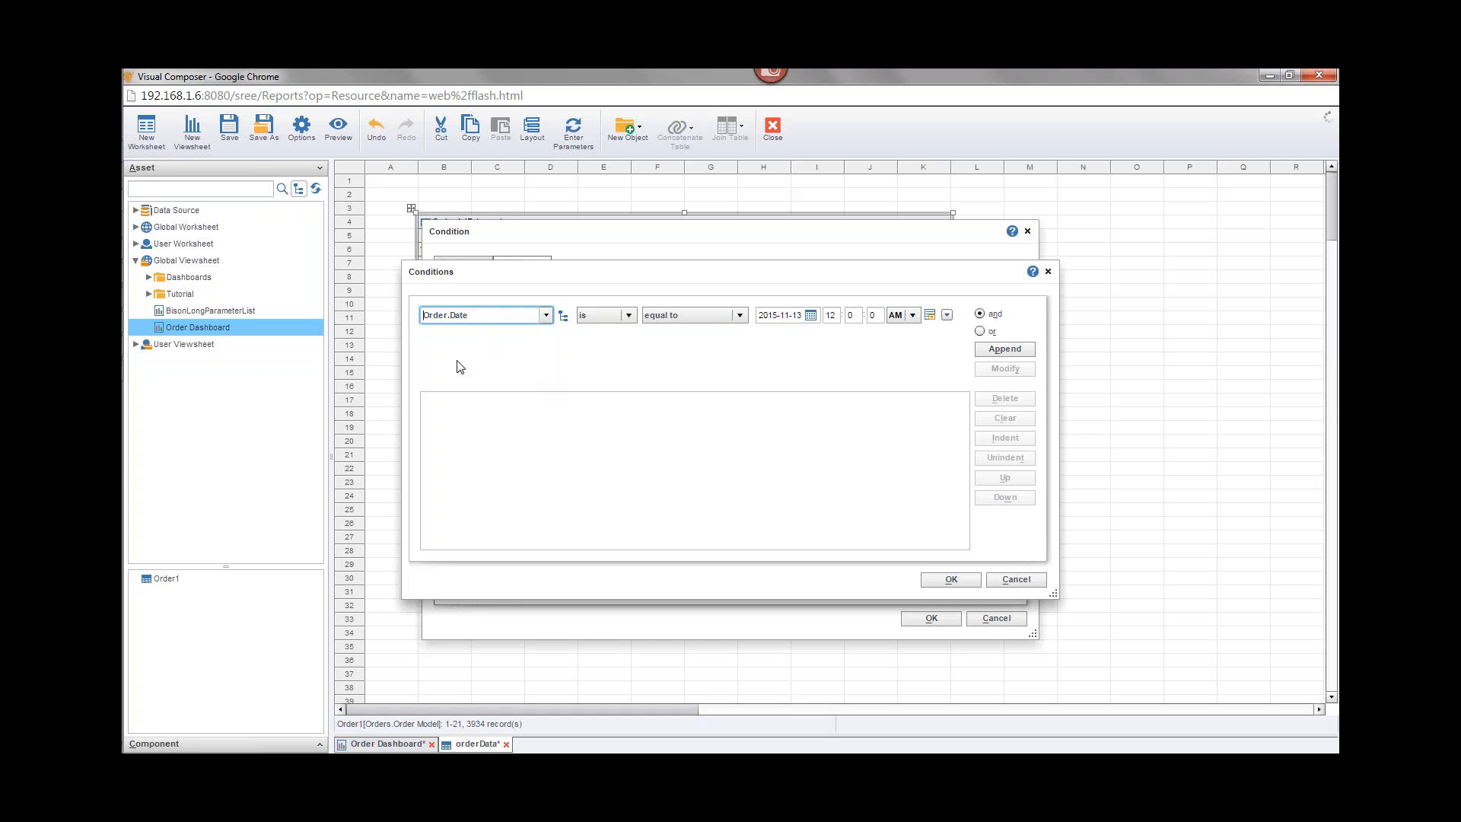
left_click(712, 316)
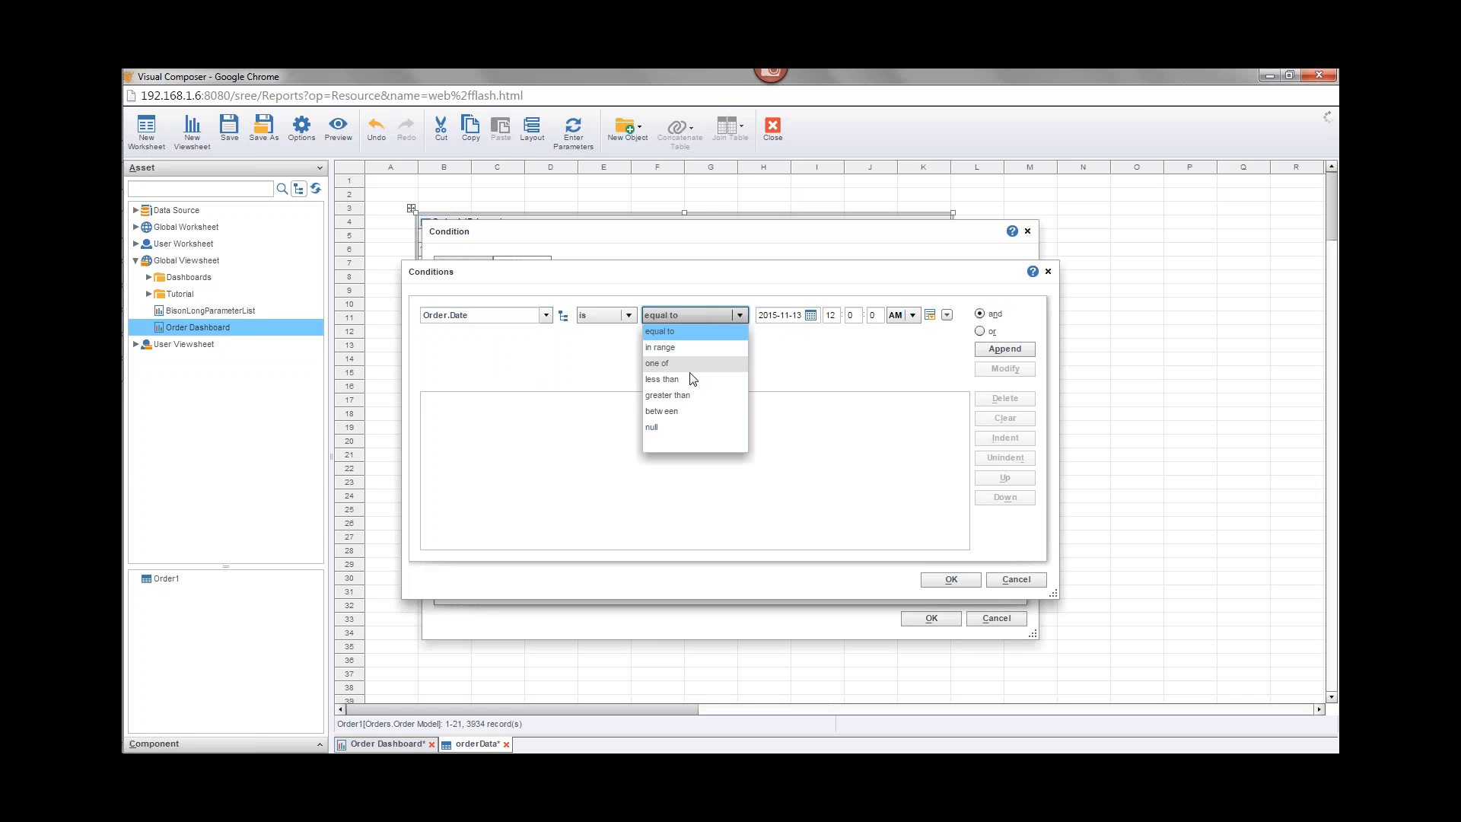
left_click(692, 395)
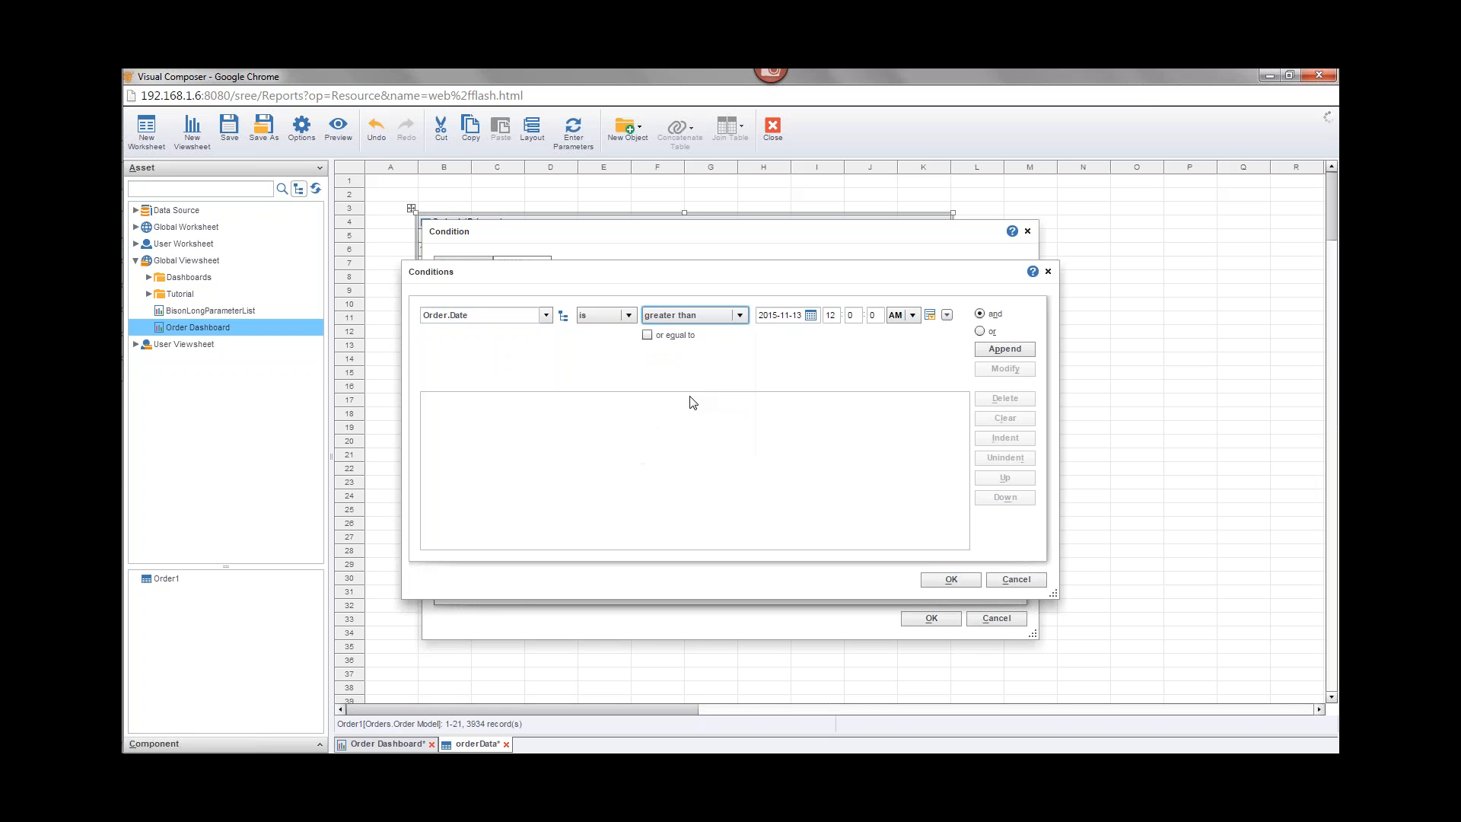
left_click(948, 318)
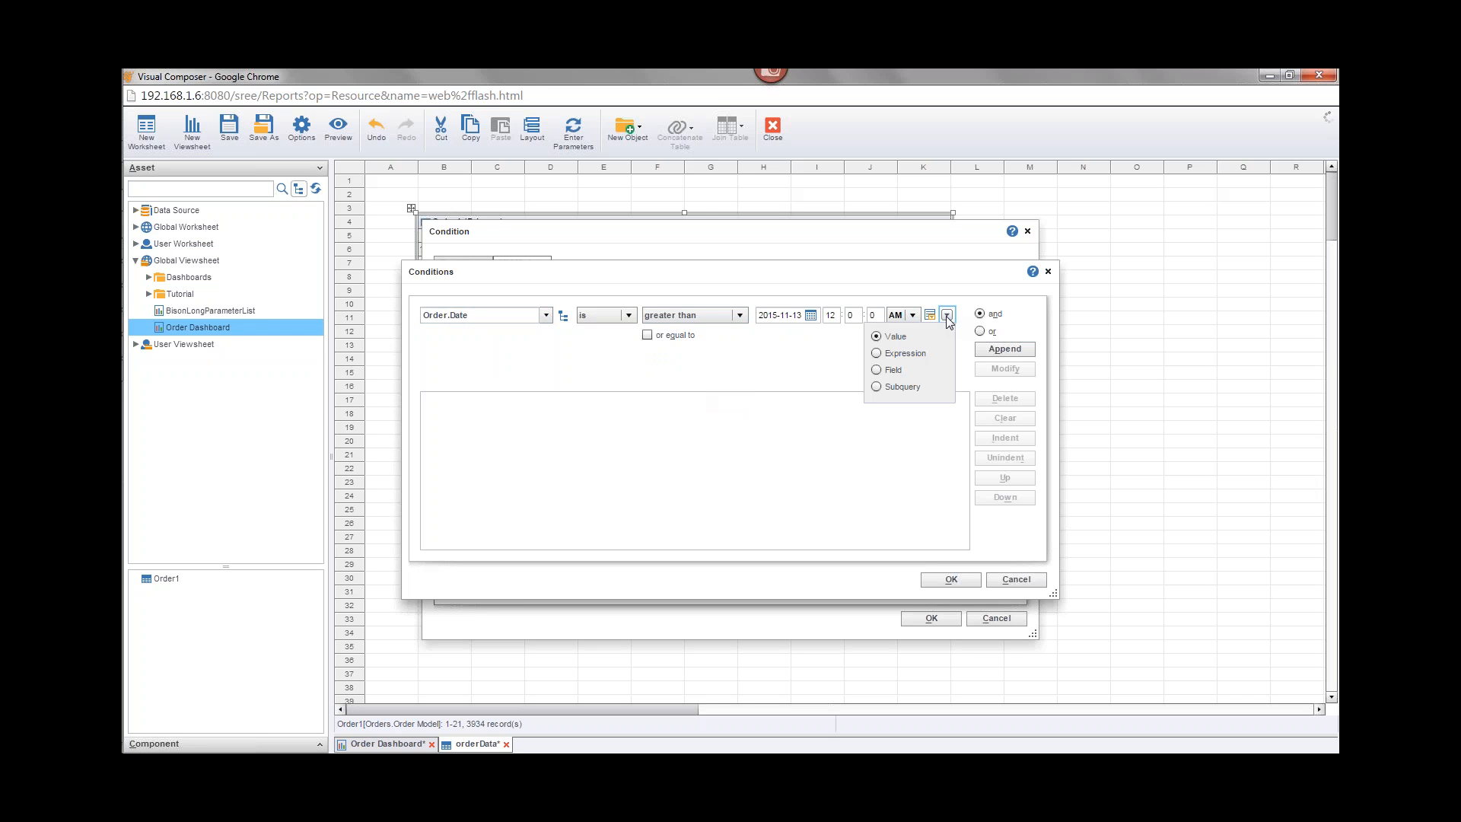
left_click(876, 354)
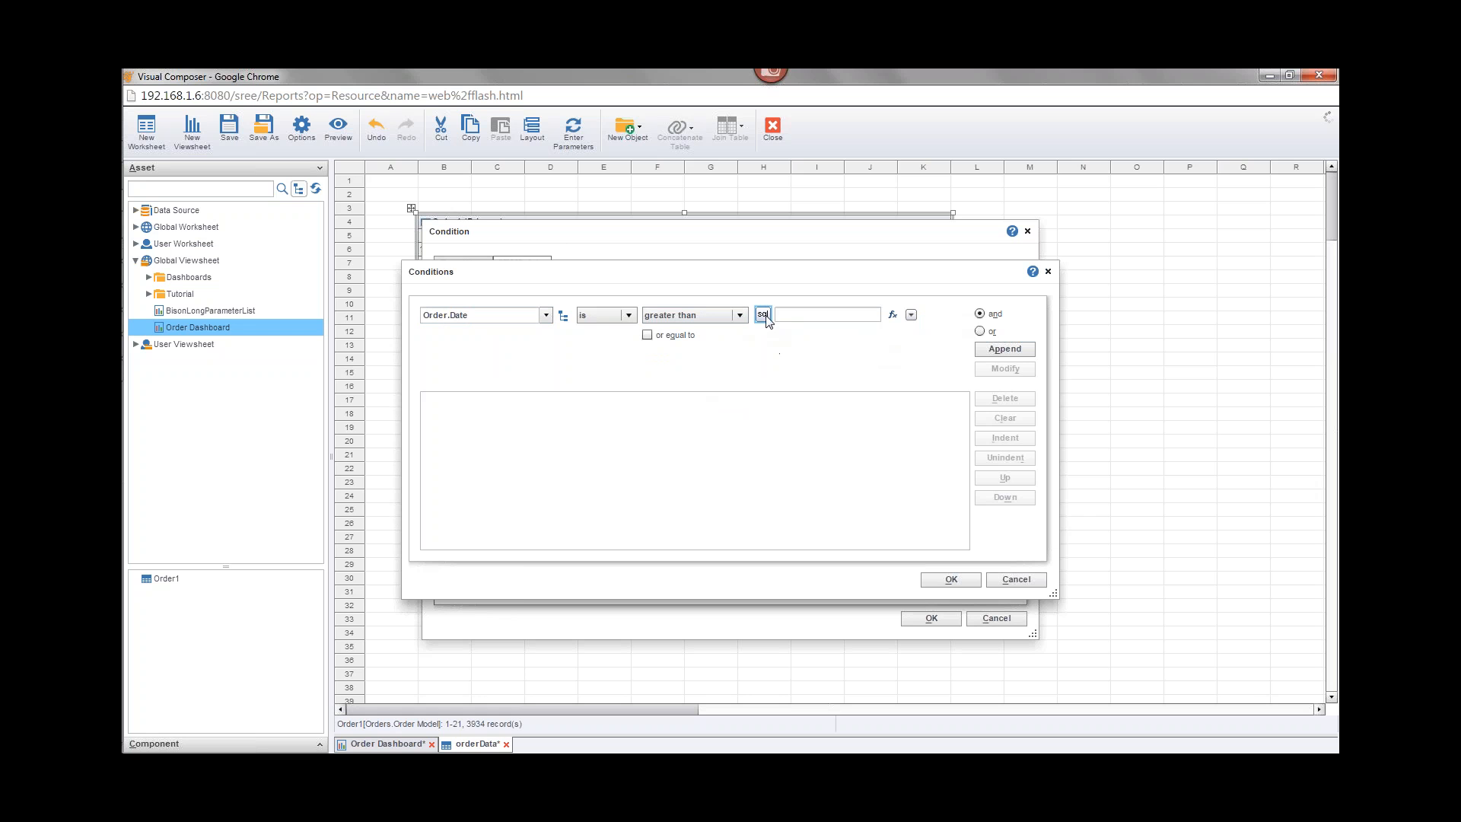
Step: Set the condition's expression to MV.LastUpdateTime, append it, and confirm the Conditions dialog
left_click(892, 314)
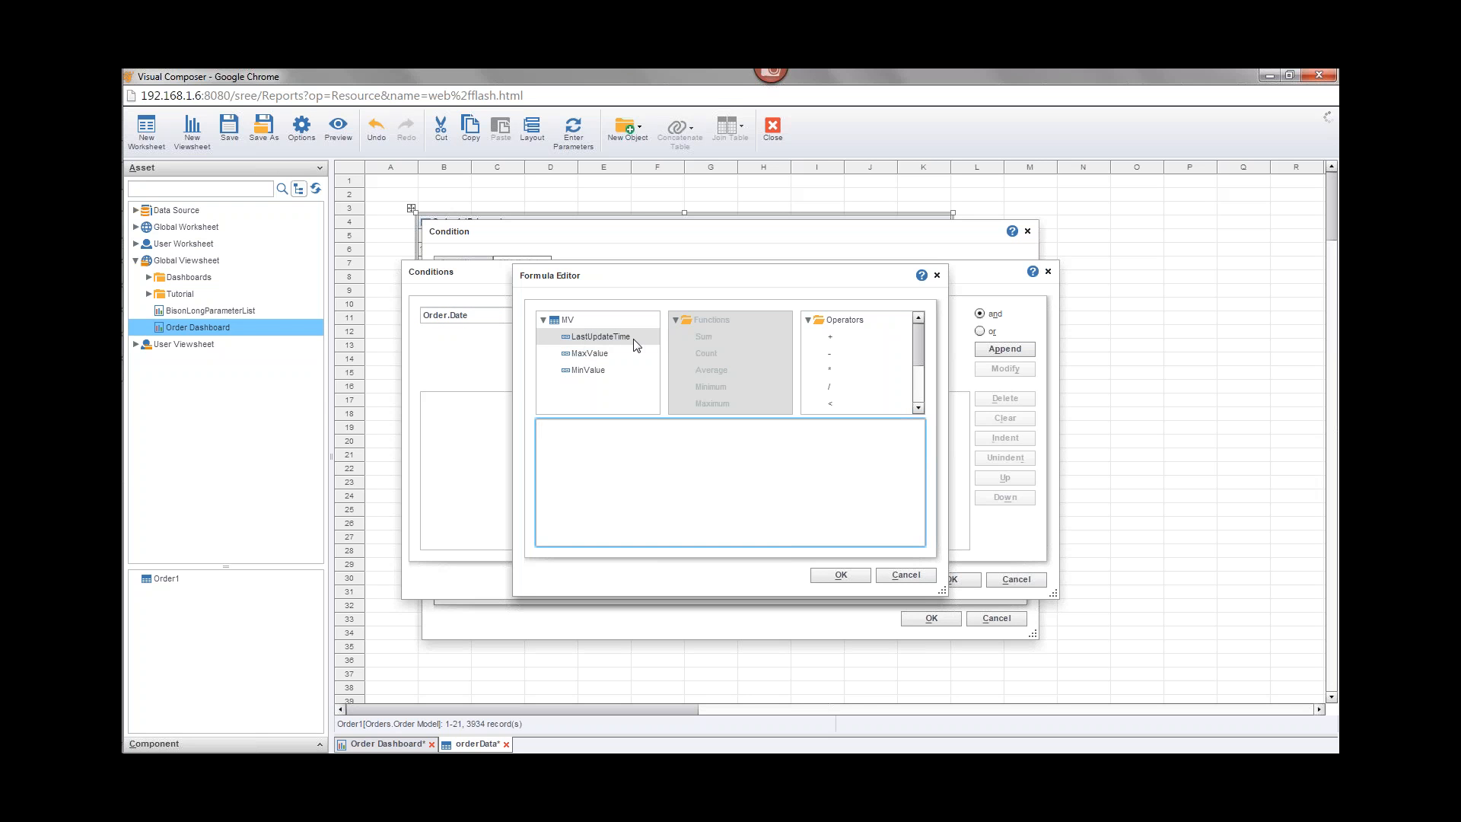
double_click(601, 336)
left_click(839, 576)
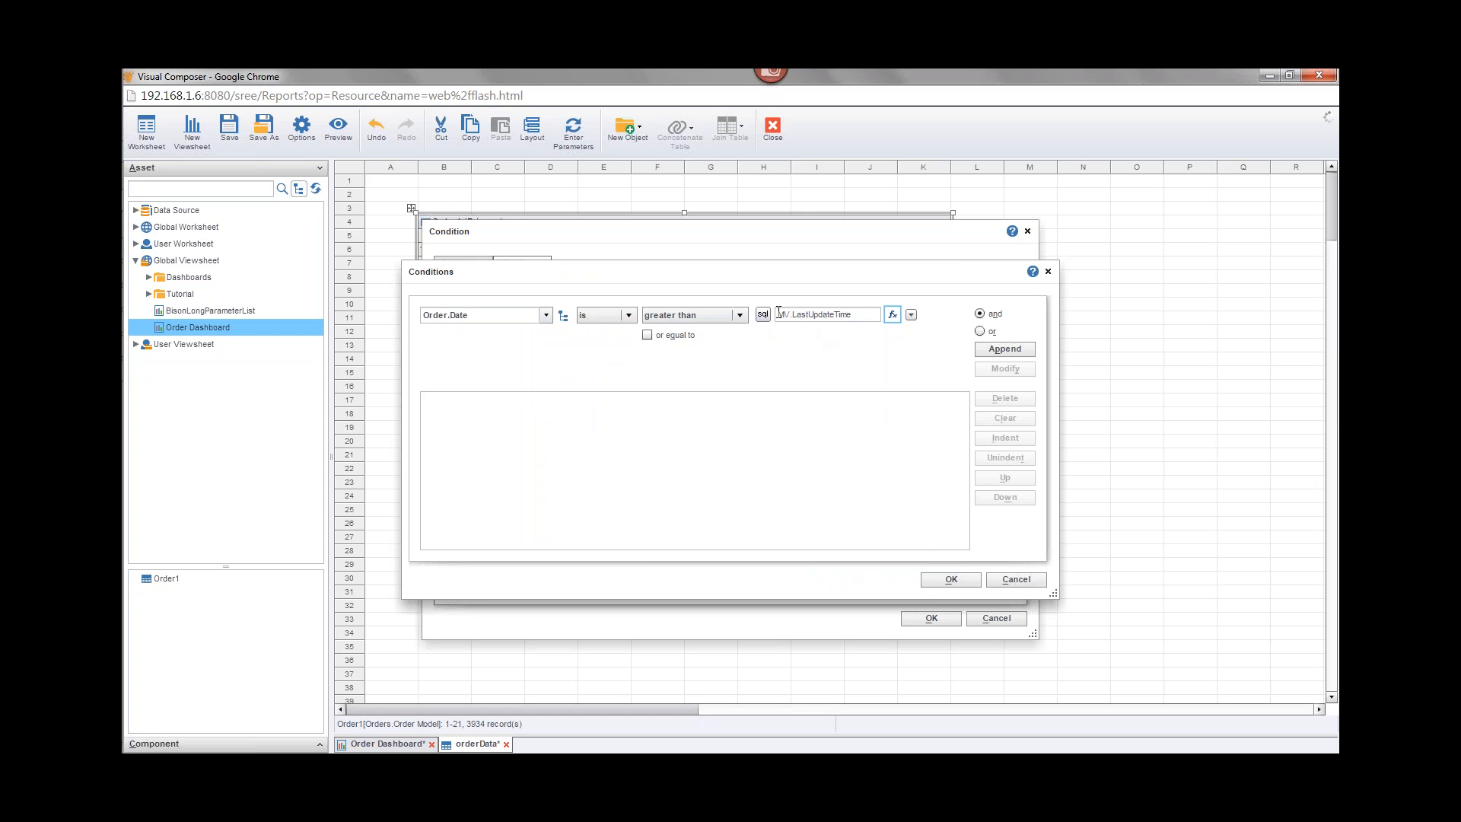
left_click_drag(778, 313, 873, 315)
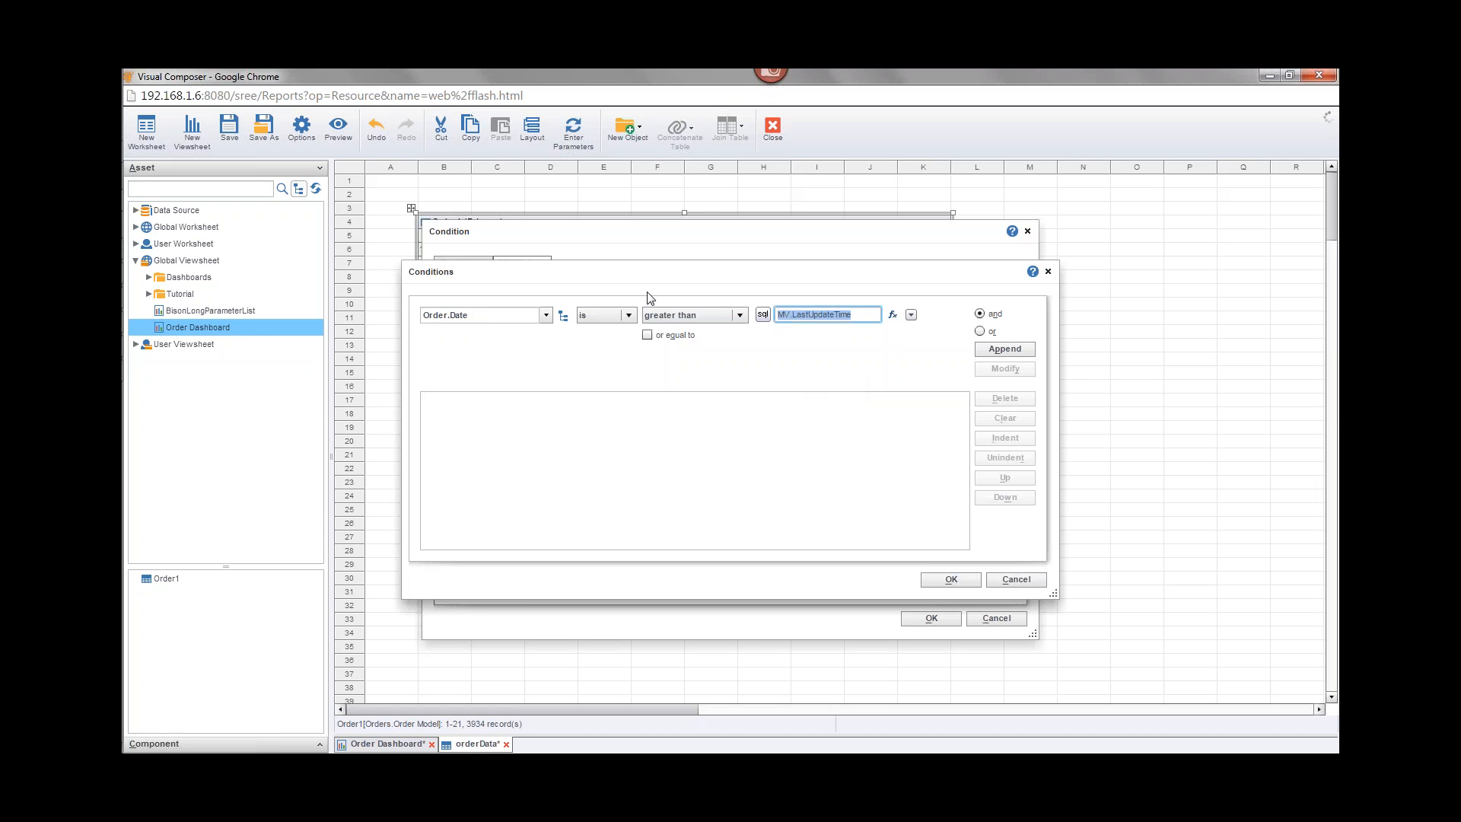
left_click(989, 350)
left_click(950, 579)
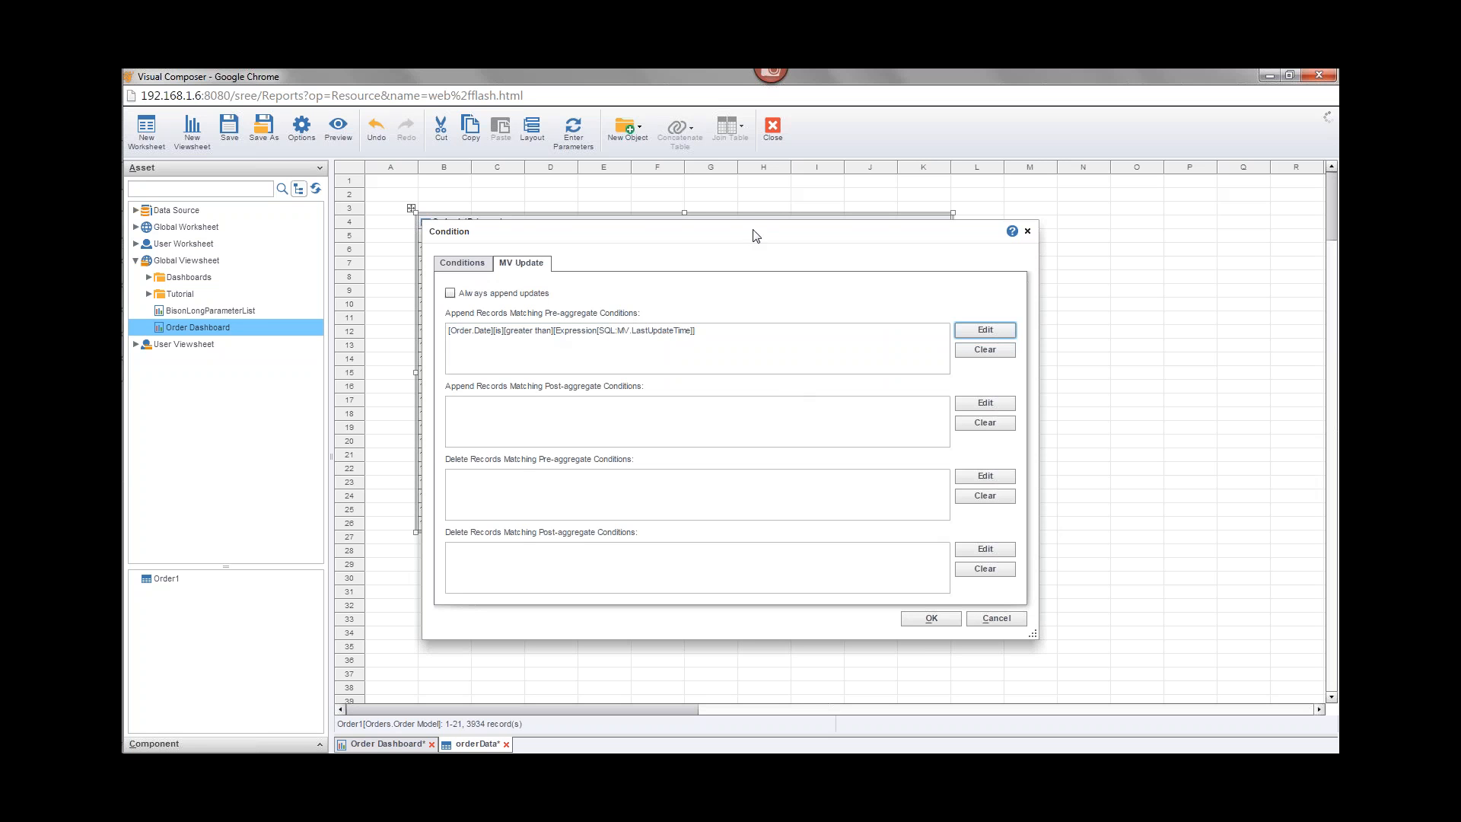
Step: Enable the Always append updates option for the MV update conditions
left_click_drag(751, 236, 911, 324)
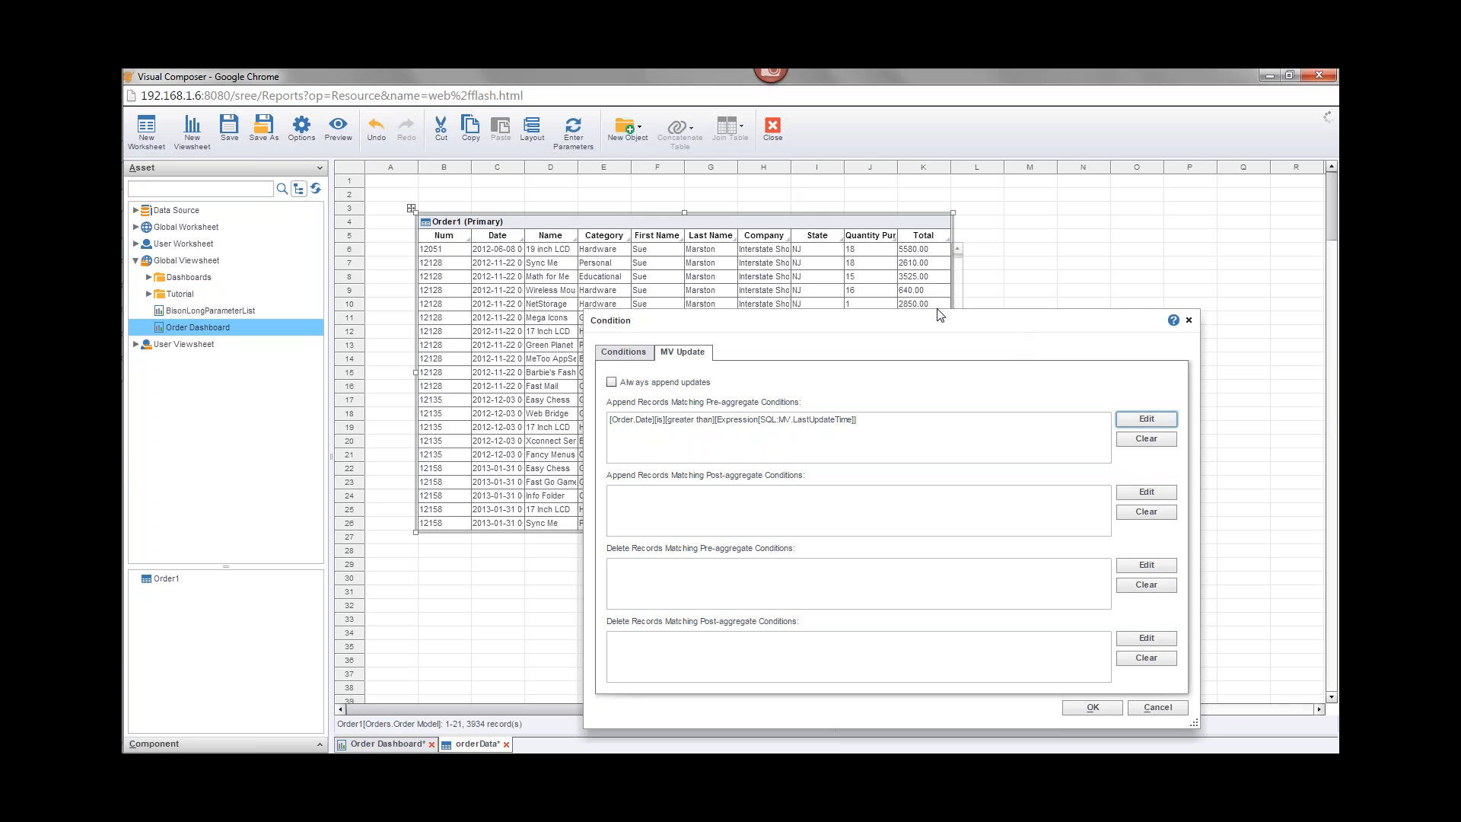
left_click(611, 382)
Step: Search the InetSoft documentation for "always append" and read the Incrementally Updating a Materialized View topic
mouse_move(144, 196)
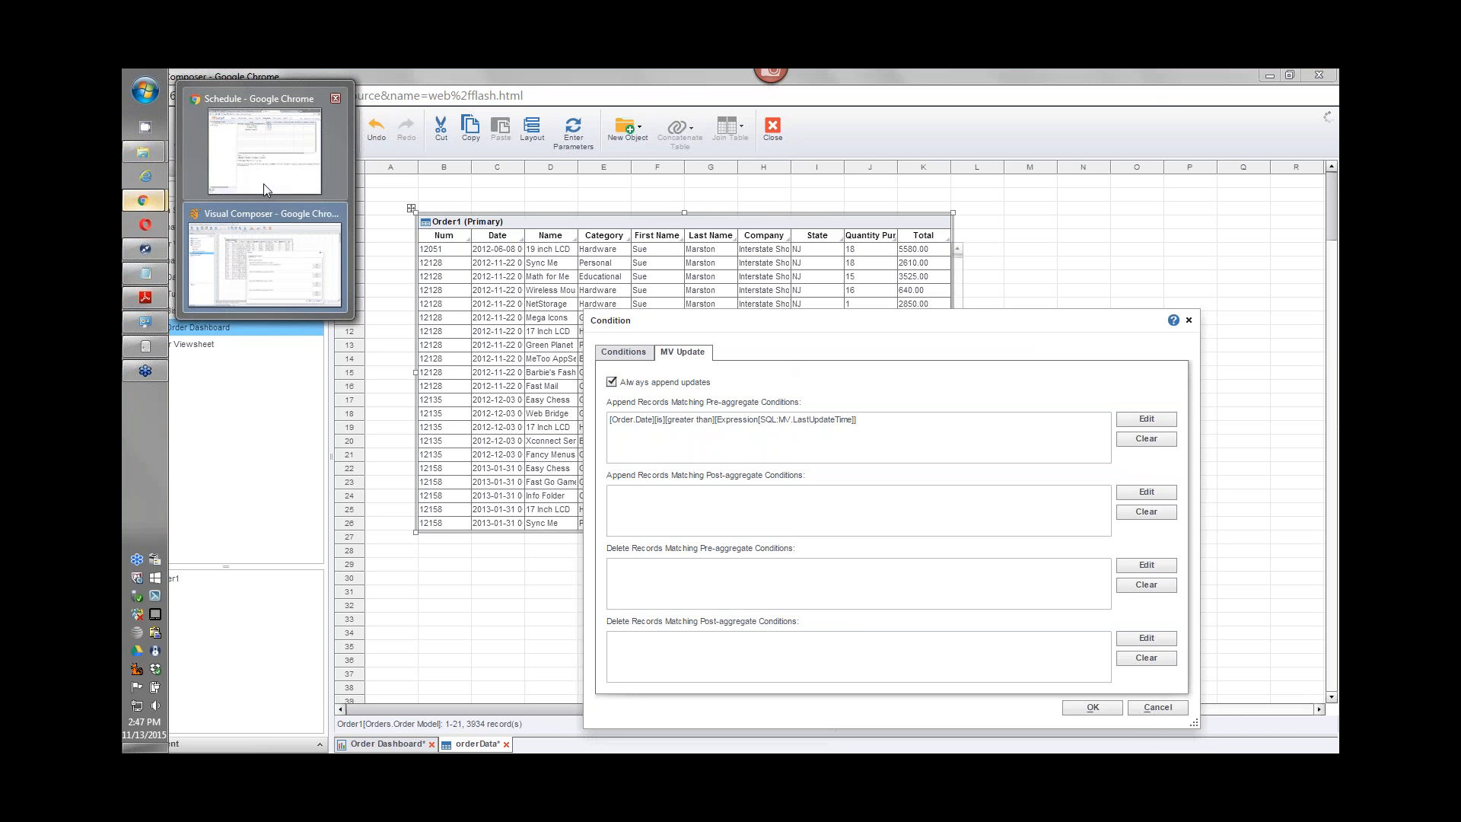
left_click(264, 185)
left_click(582, 103)
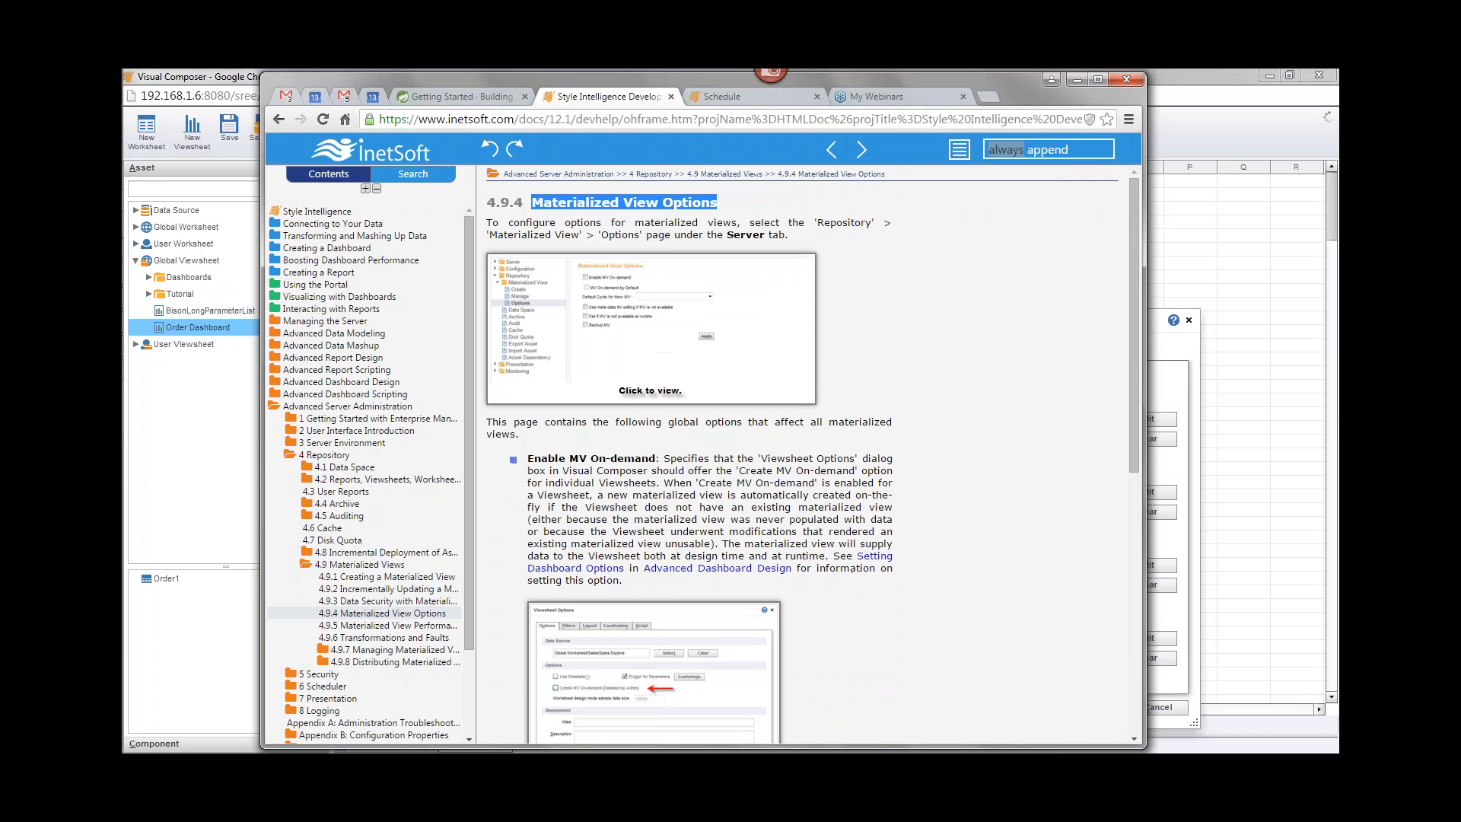
left_click(1080, 150)
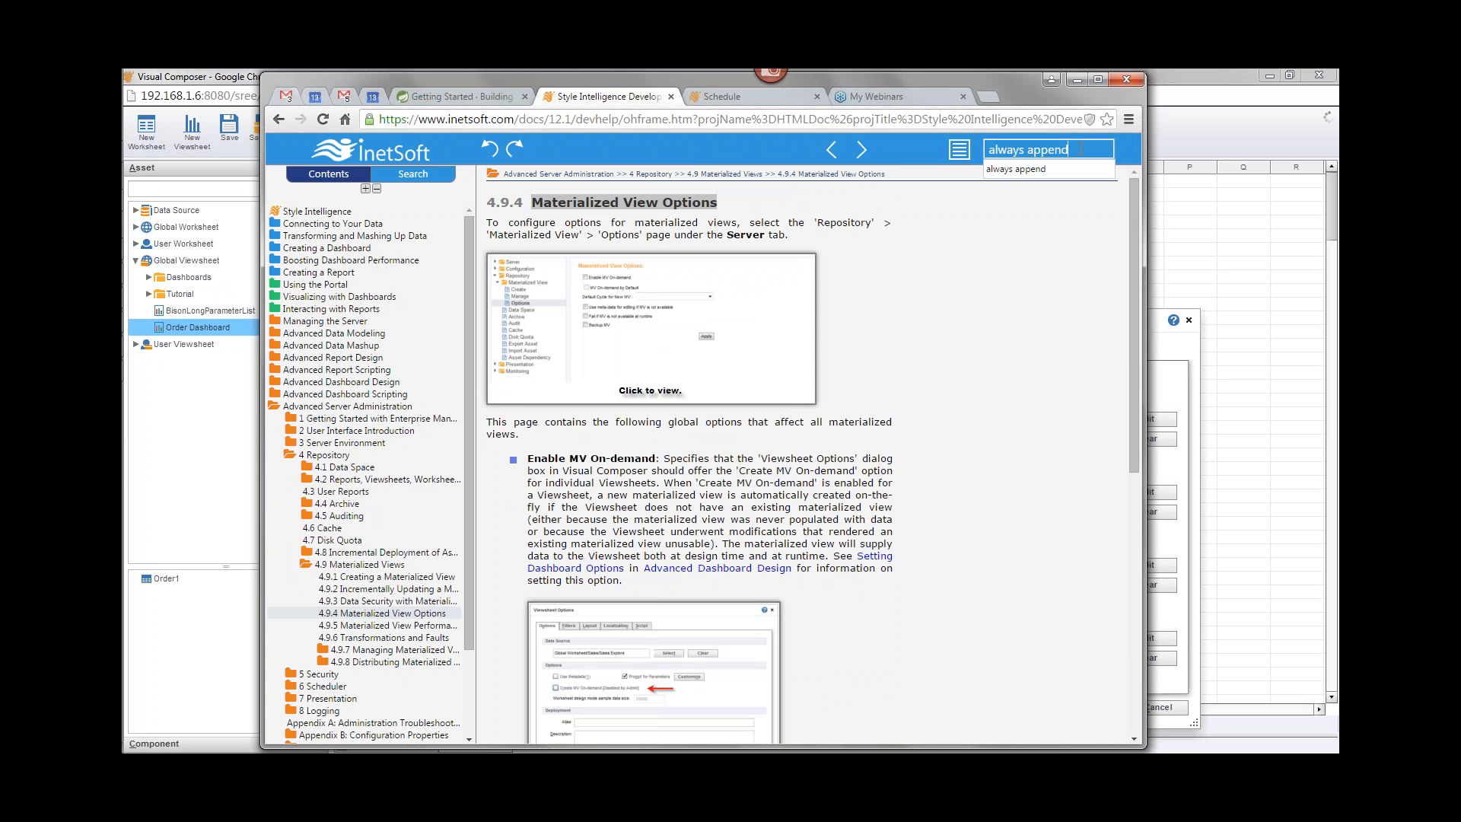
left_click(1036, 172)
key("Return")
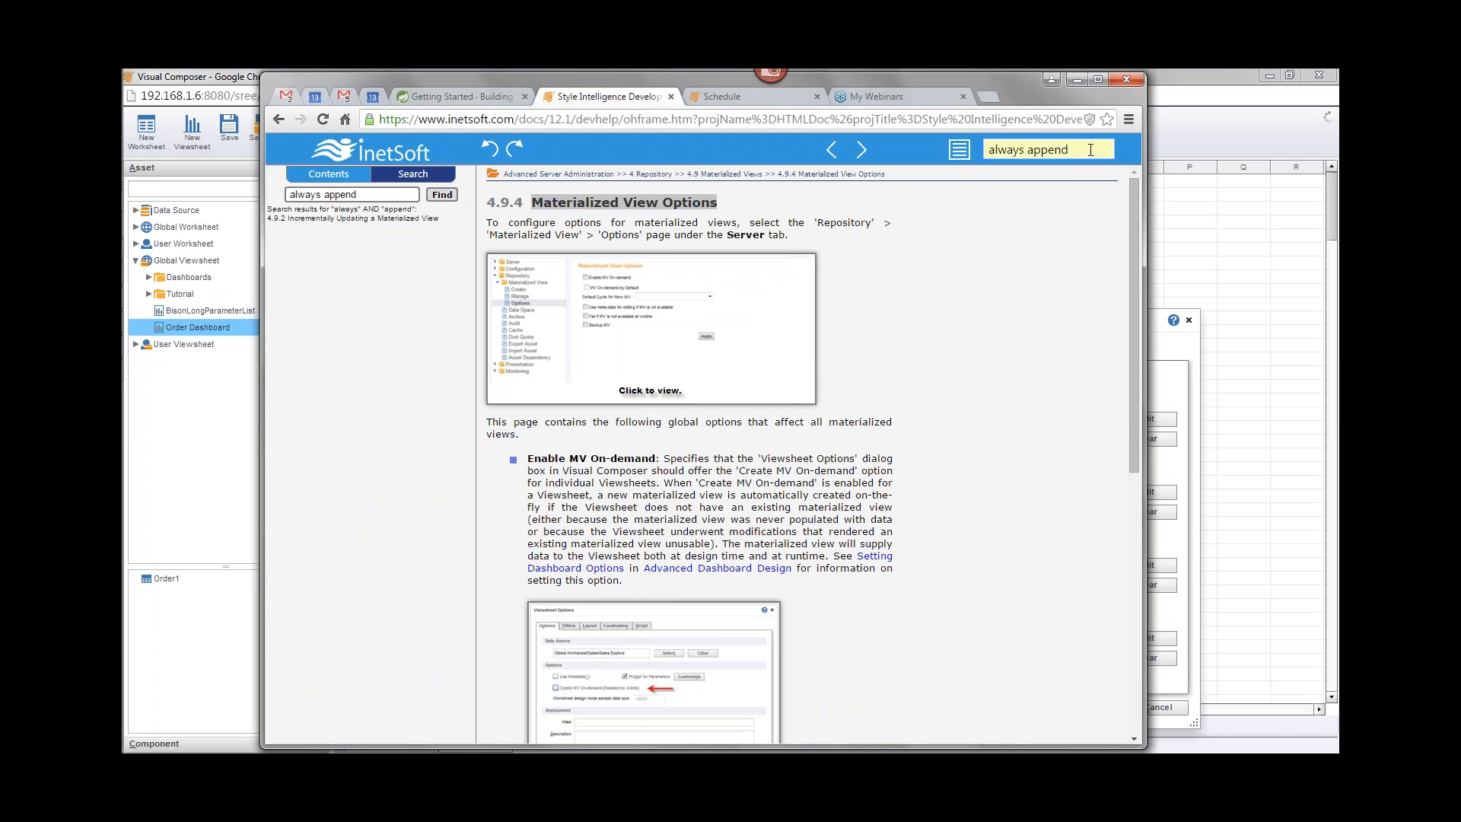
left_click(361, 219)
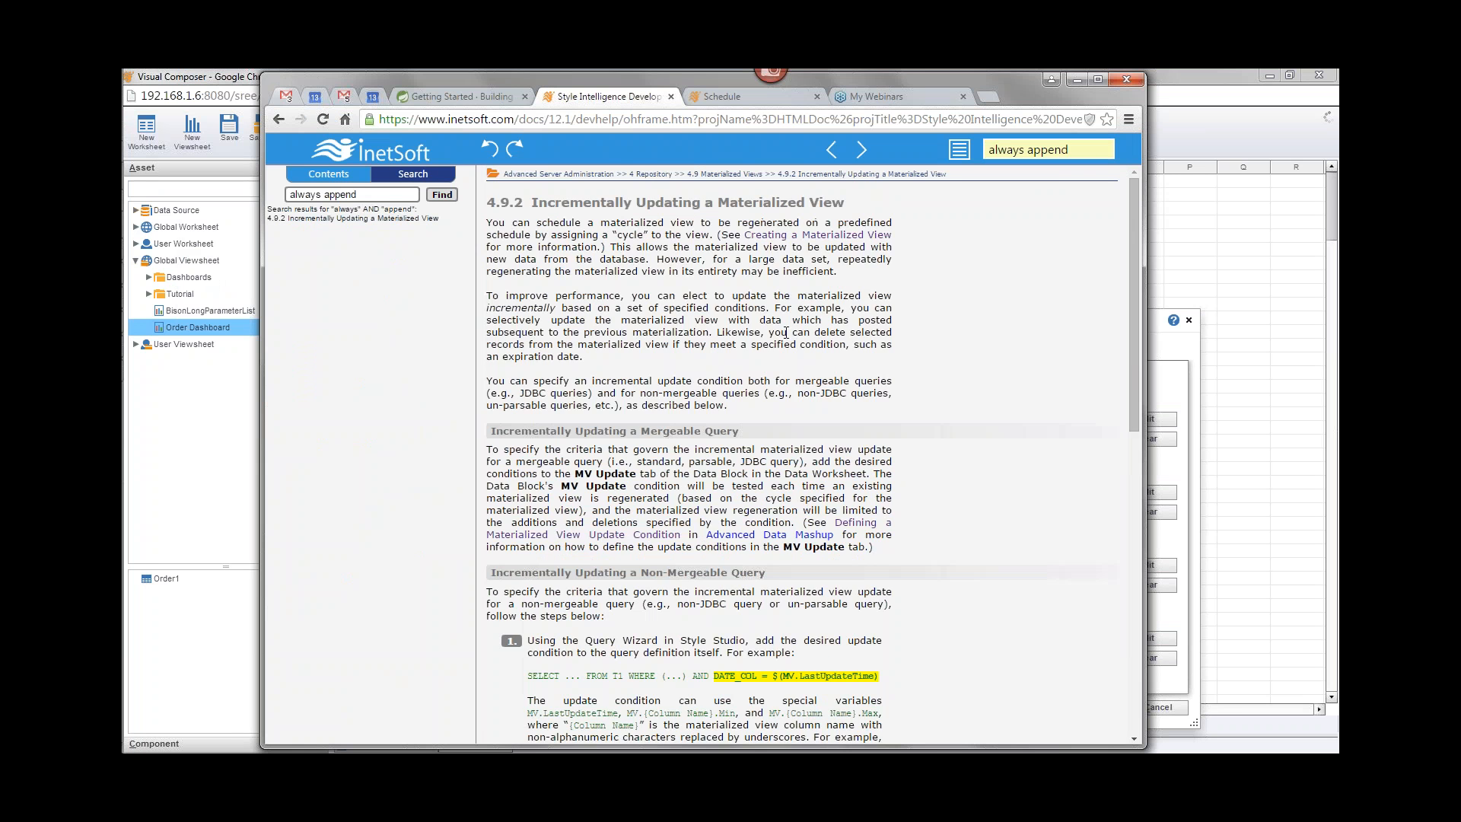
scroll(777, 338, "down", 9)
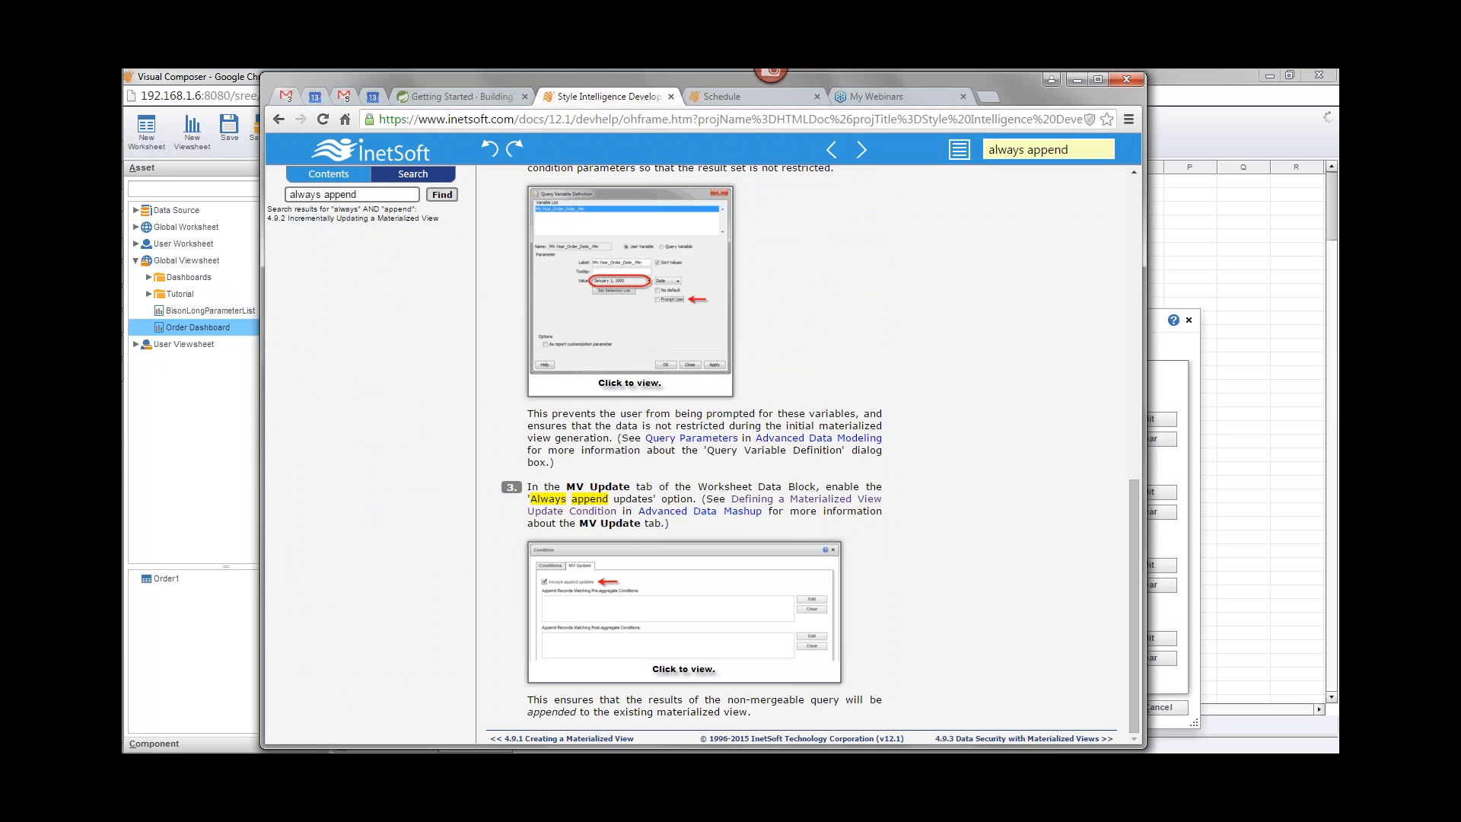
scroll(672, 470, "up", 5)
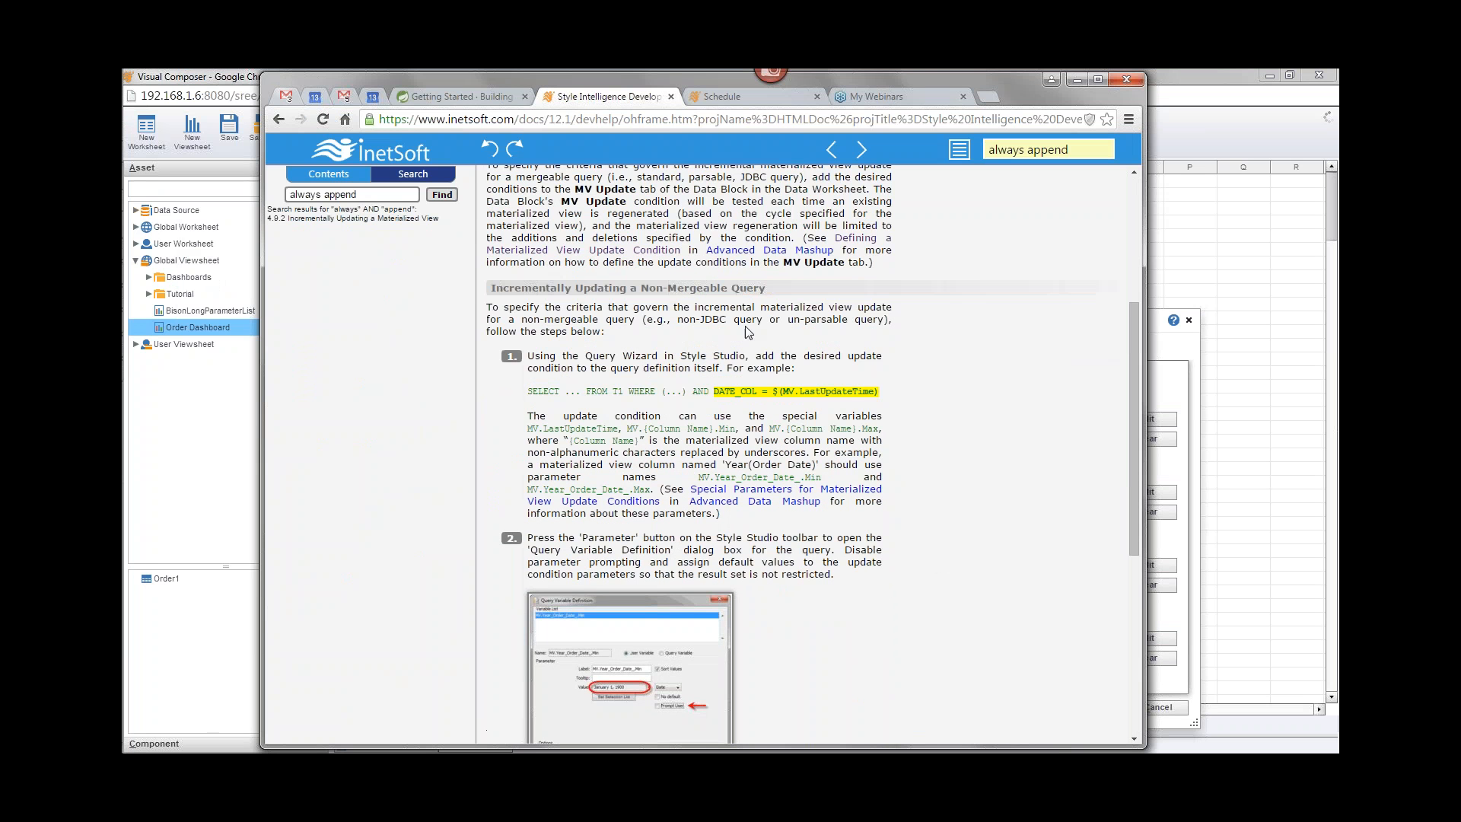
left_click_drag(495, 290, 761, 284)
left_click(653, 308)
Step: Compare the Condition dialog with the documentation's Always append updates instructions, then minimize the documentation window
left_click(1171, 358)
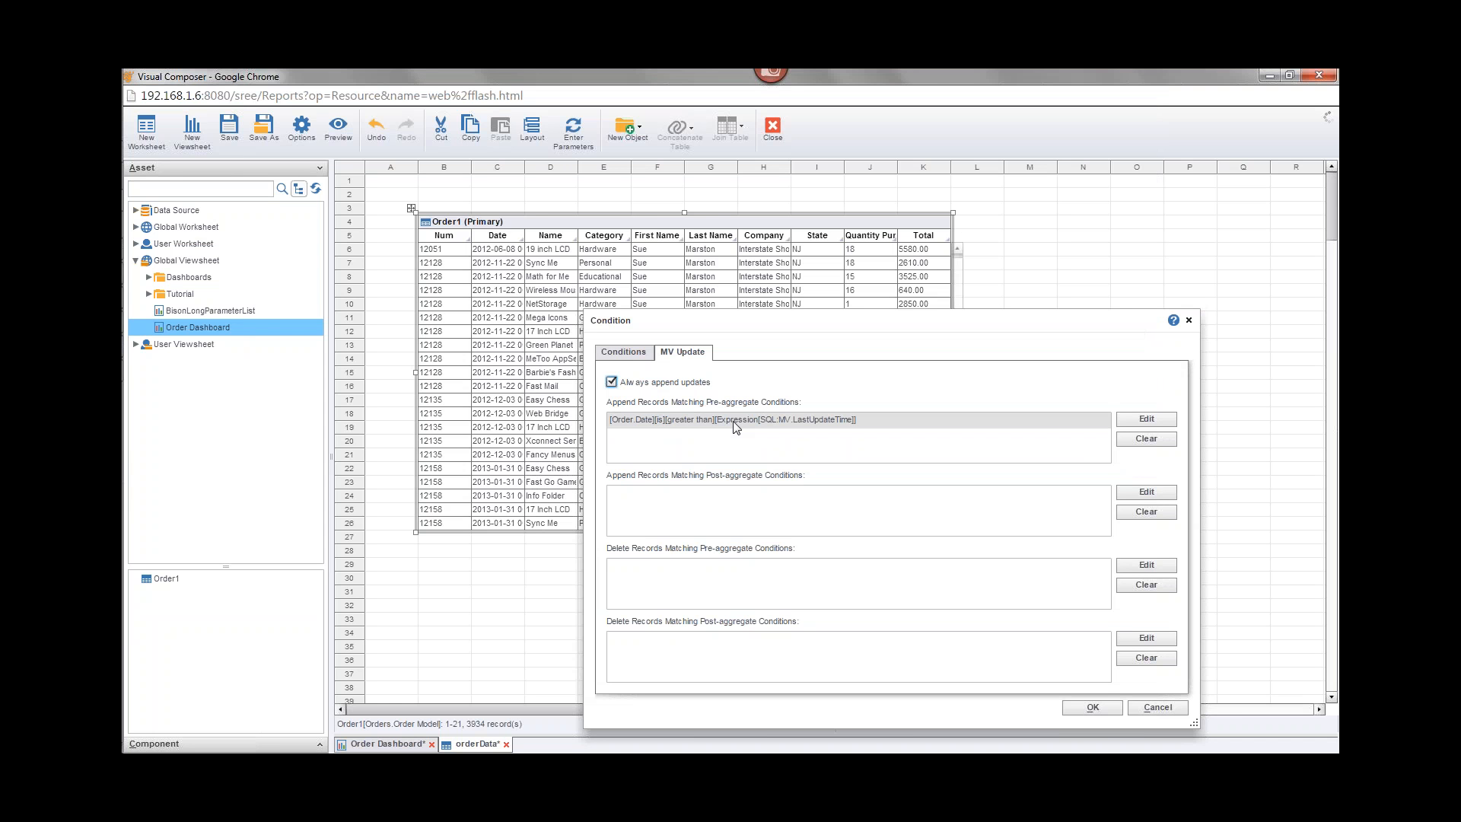
mouse_move(148, 200)
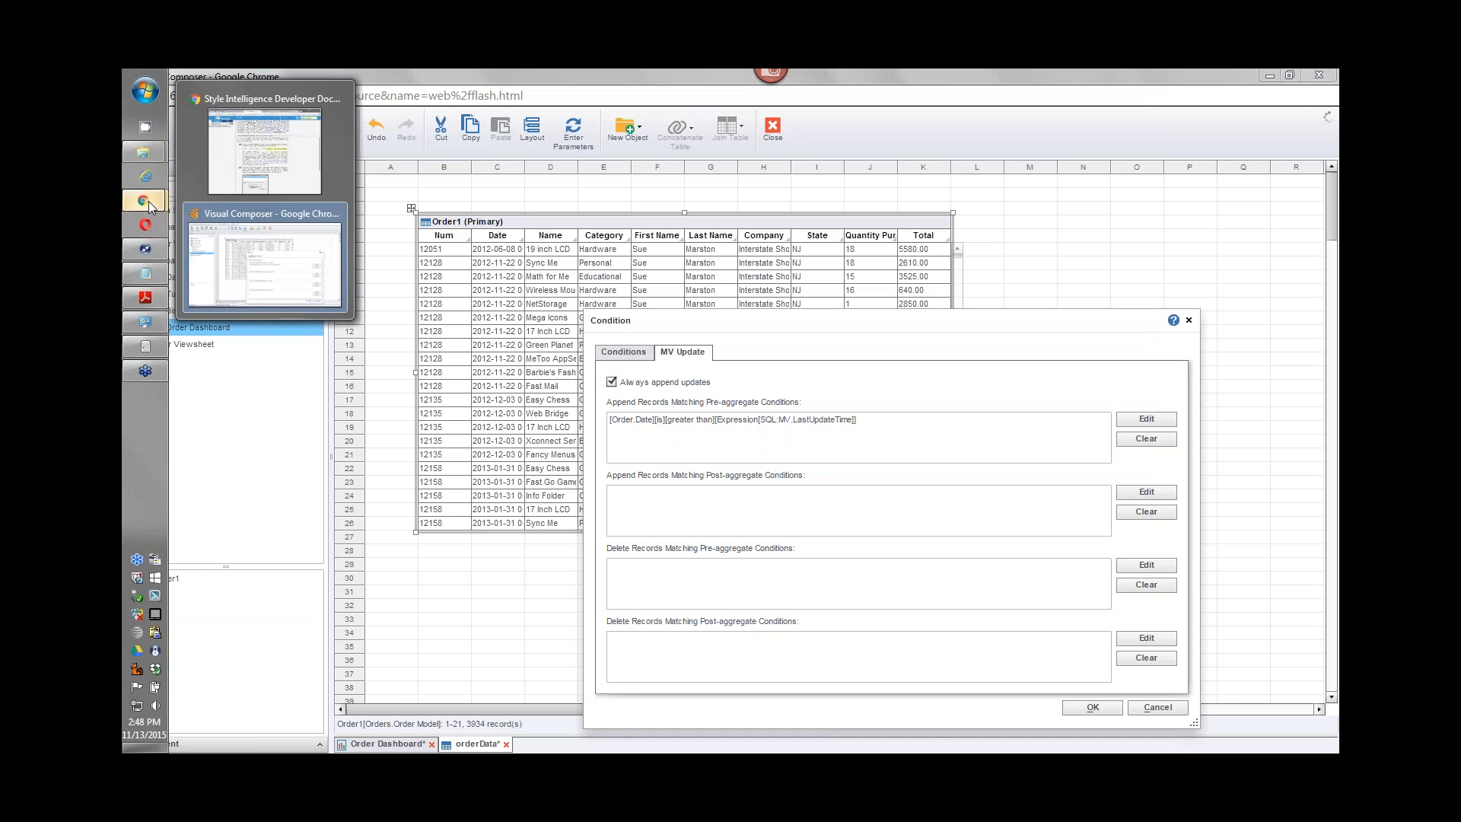
left_click(248, 228)
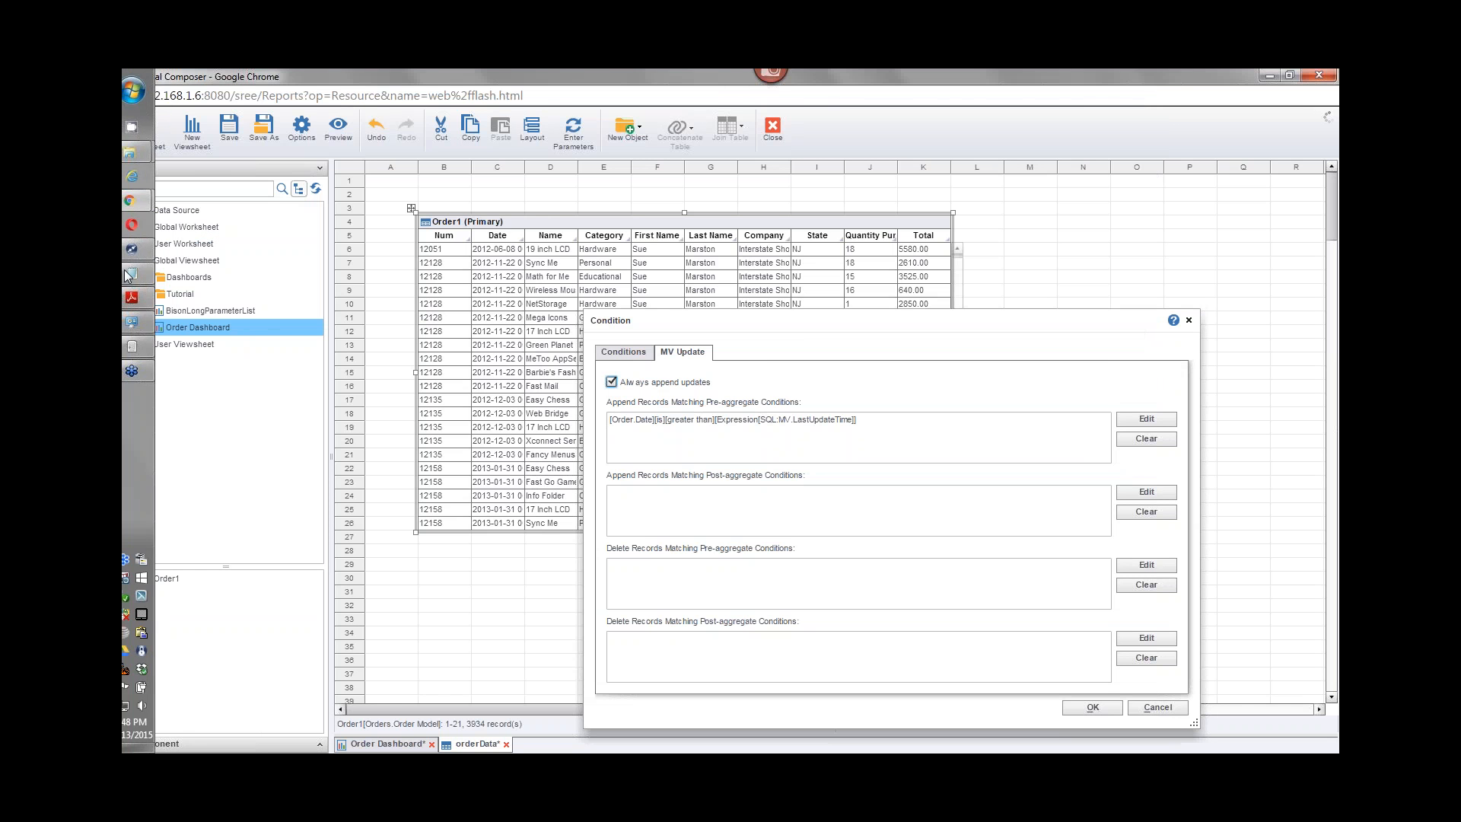
mouse_move(151, 203)
left_click(251, 190)
scroll(659, 440, "down", 6)
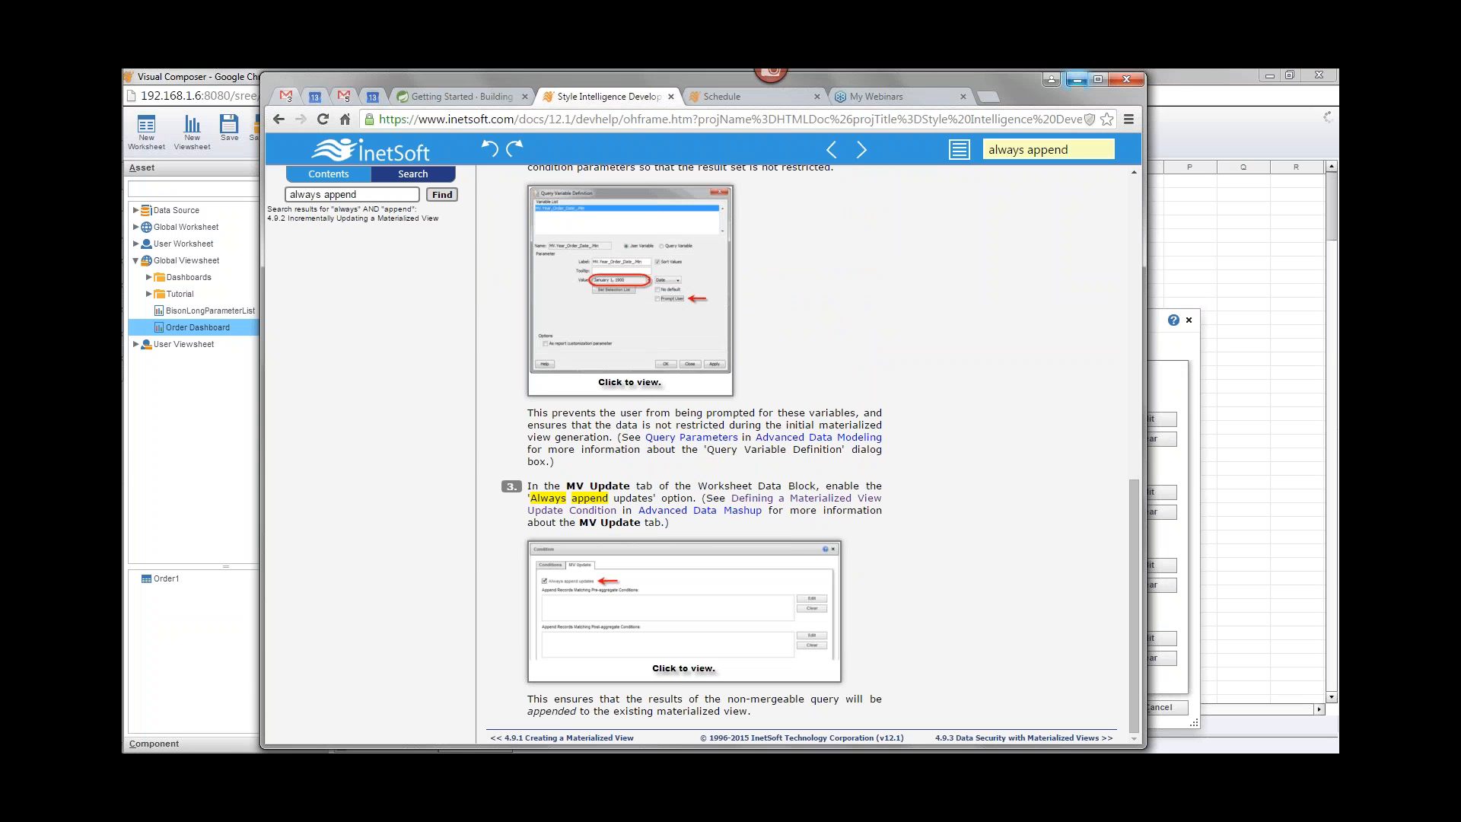
left_click(1076, 79)
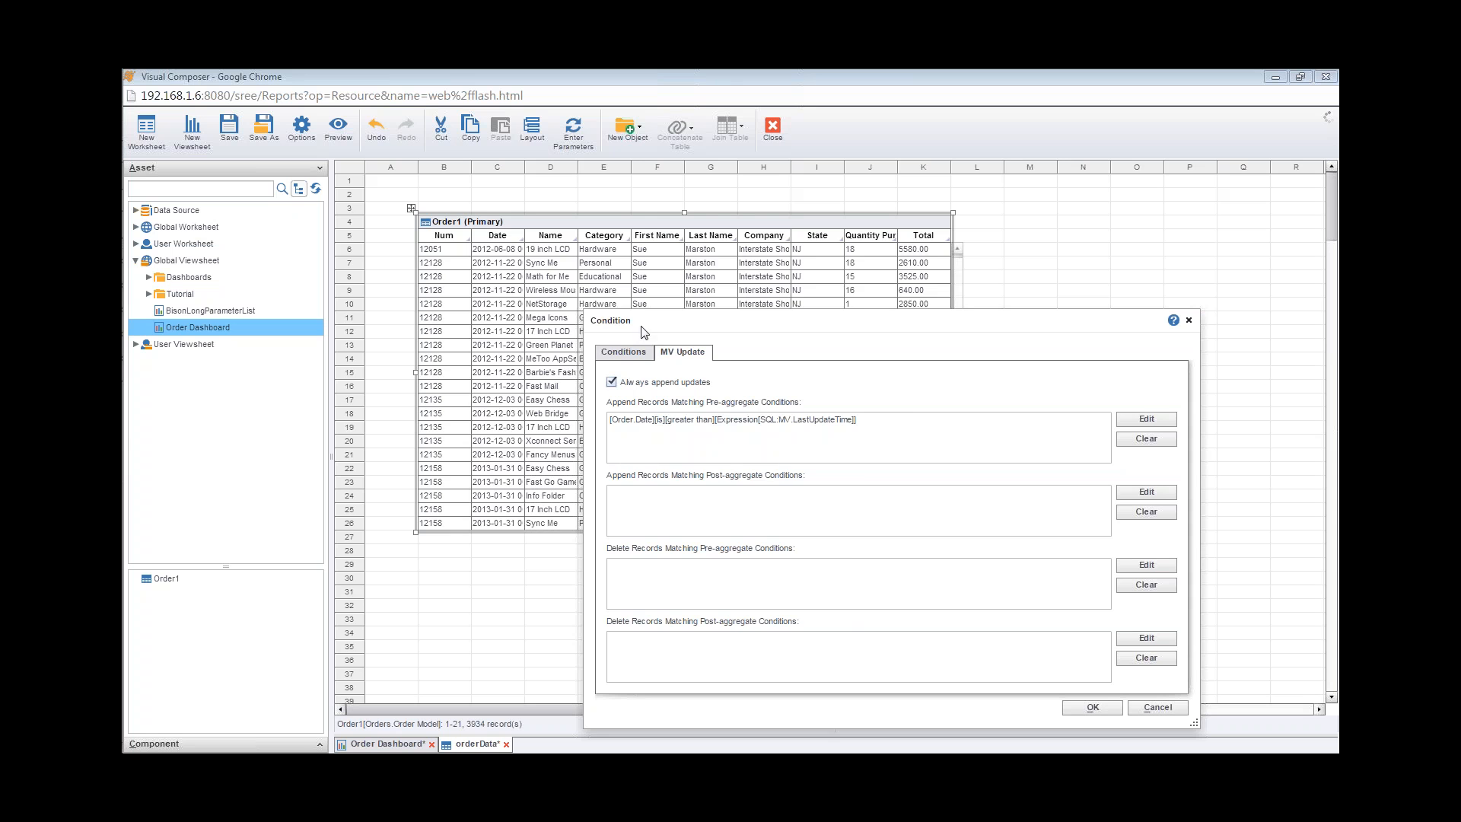
Step: Clear the Always append updates option and close the Condition dialog
left_click_drag(857, 327, 748, 295)
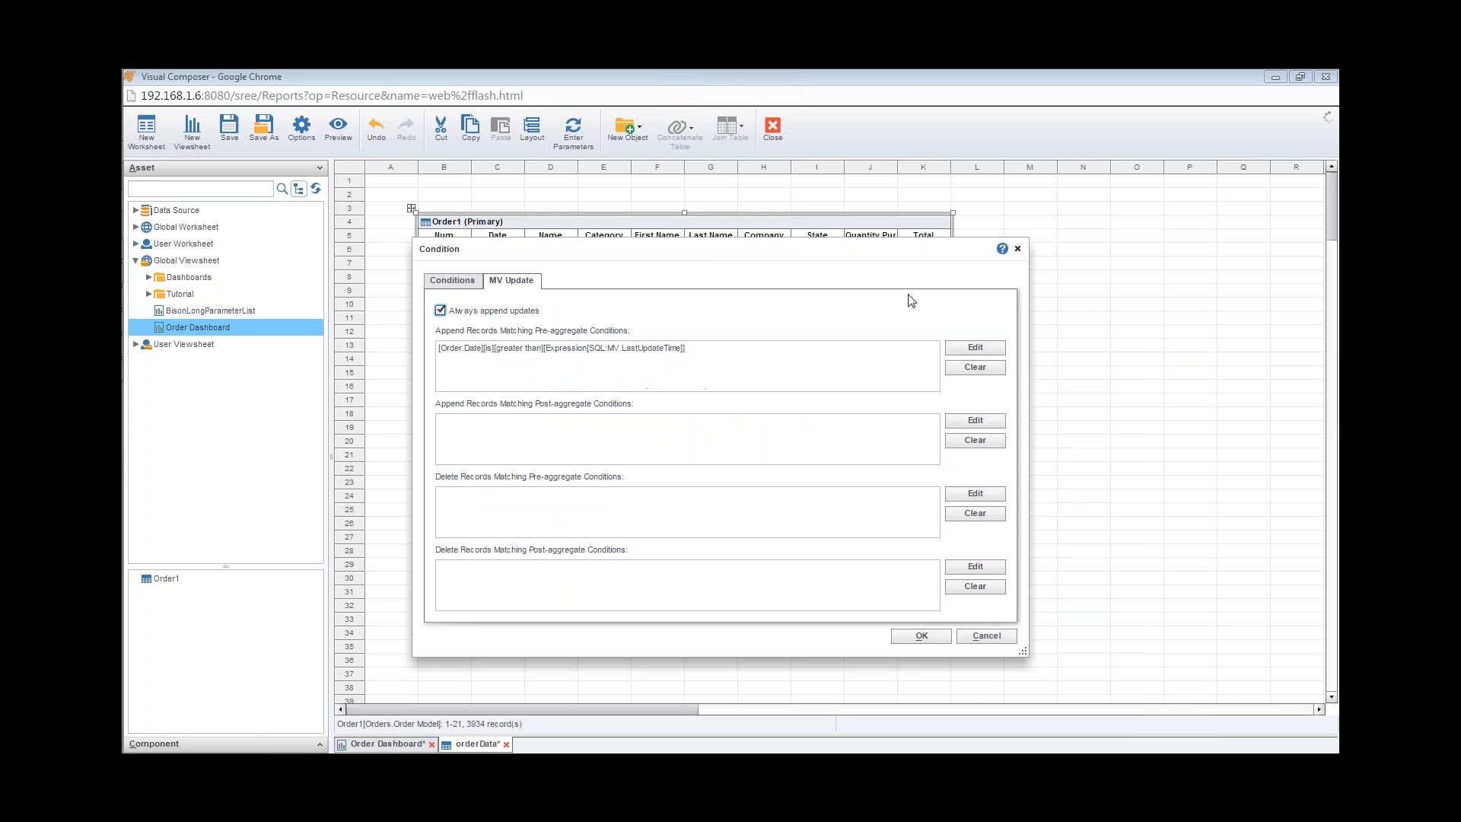
left_click(439, 311)
left_click(1017, 249)
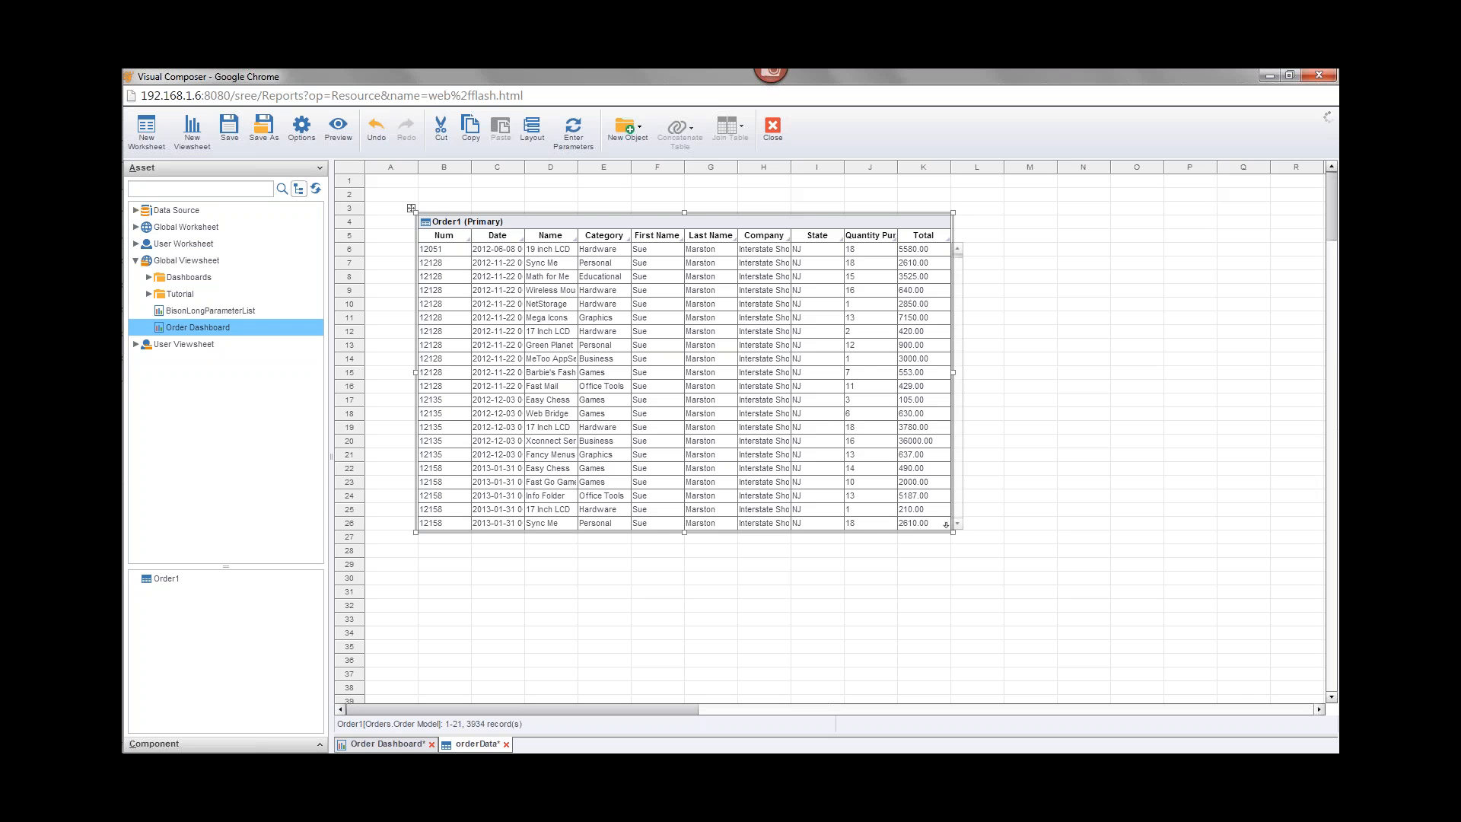
Step: Browse the Enterprise Manager's Repository Materialized View pages and Schedule page, then return to the worksheet
mouse_move(142, 200)
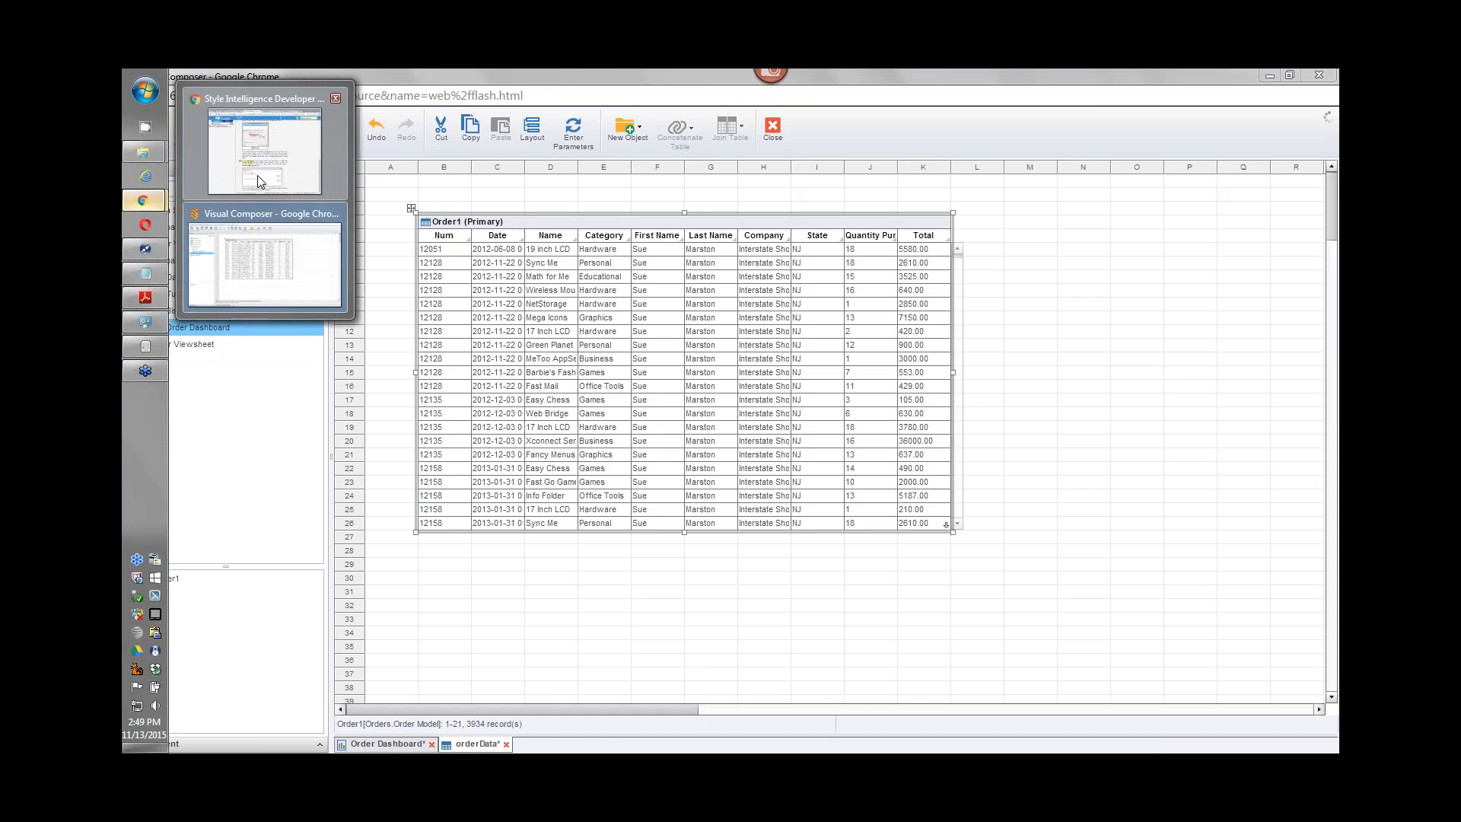
left_click(257, 181)
left_click(719, 96)
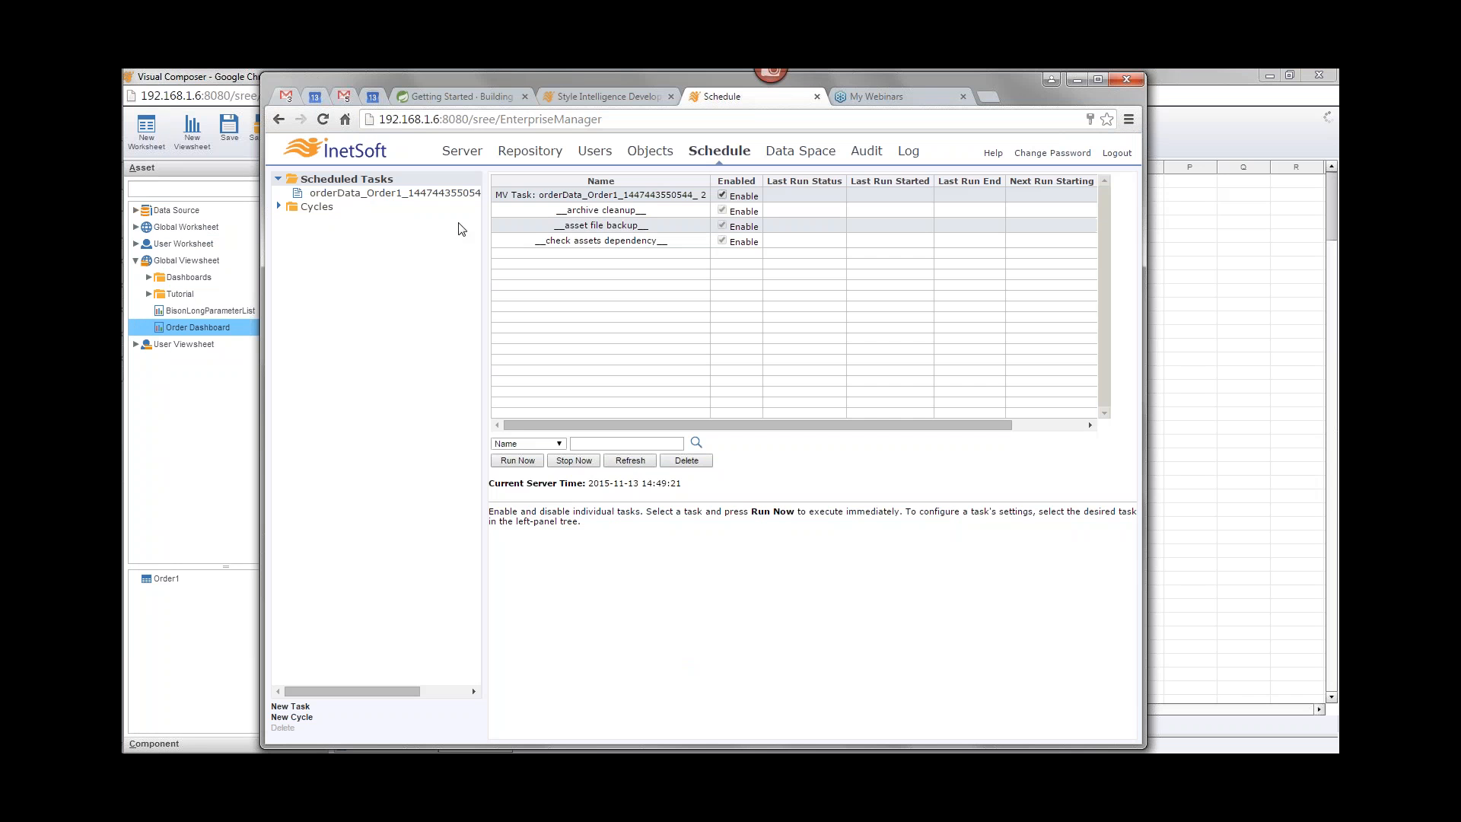
left_click(460, 152)
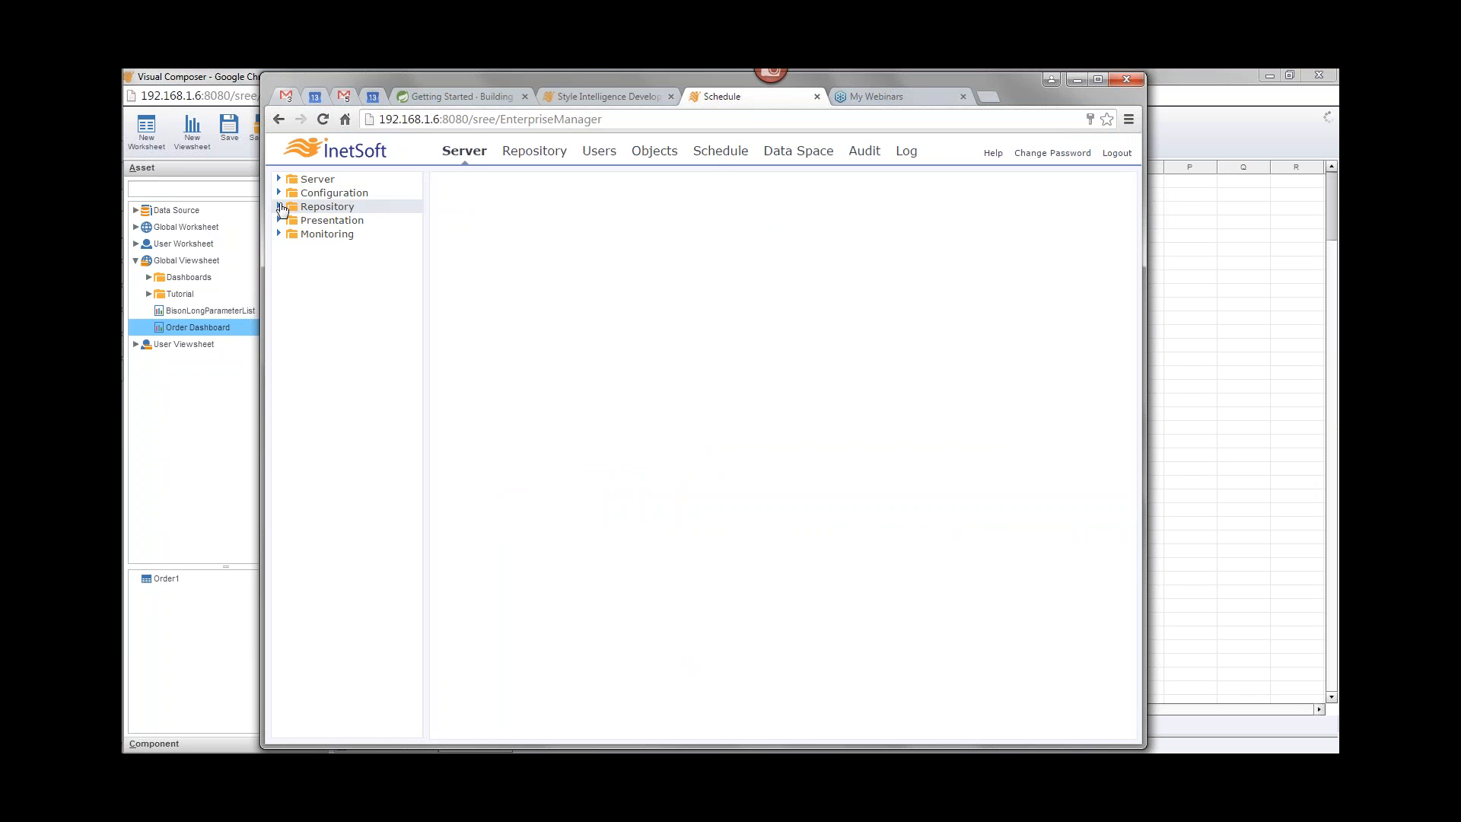
left_click(279, 207)
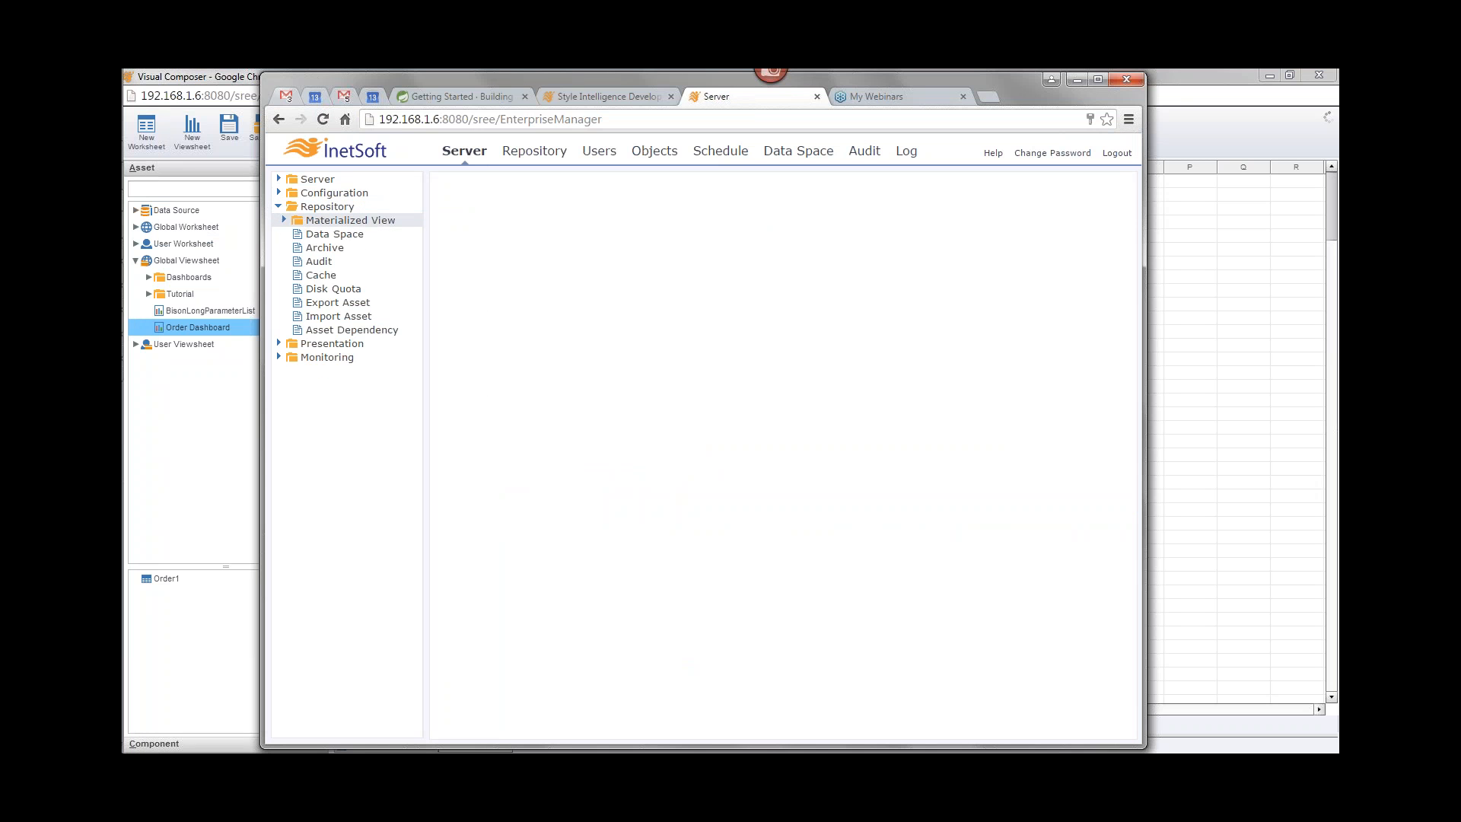
left_click(284, 220)
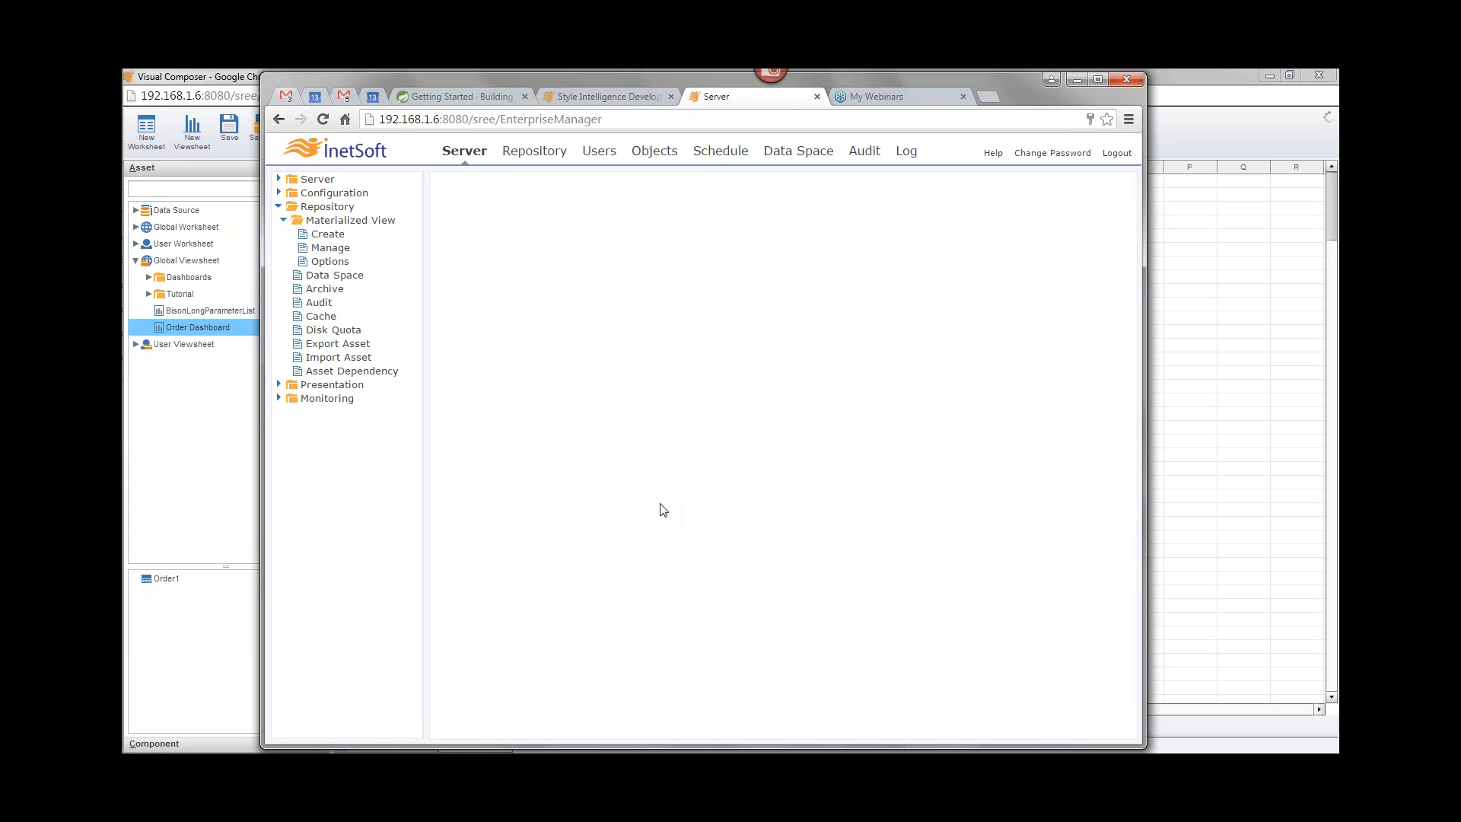
left_click(724, 155)
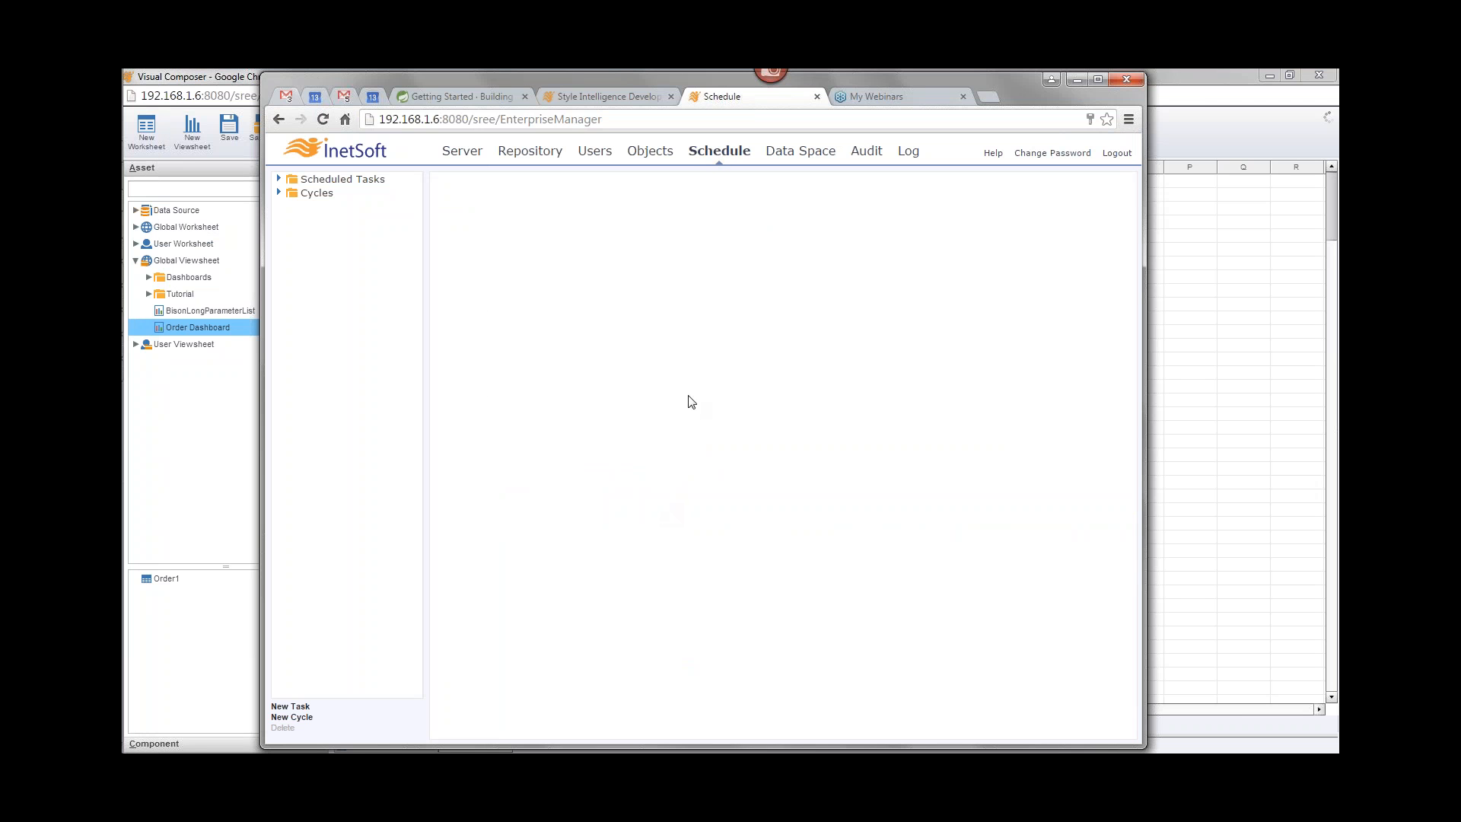
left_click(1171, 160)
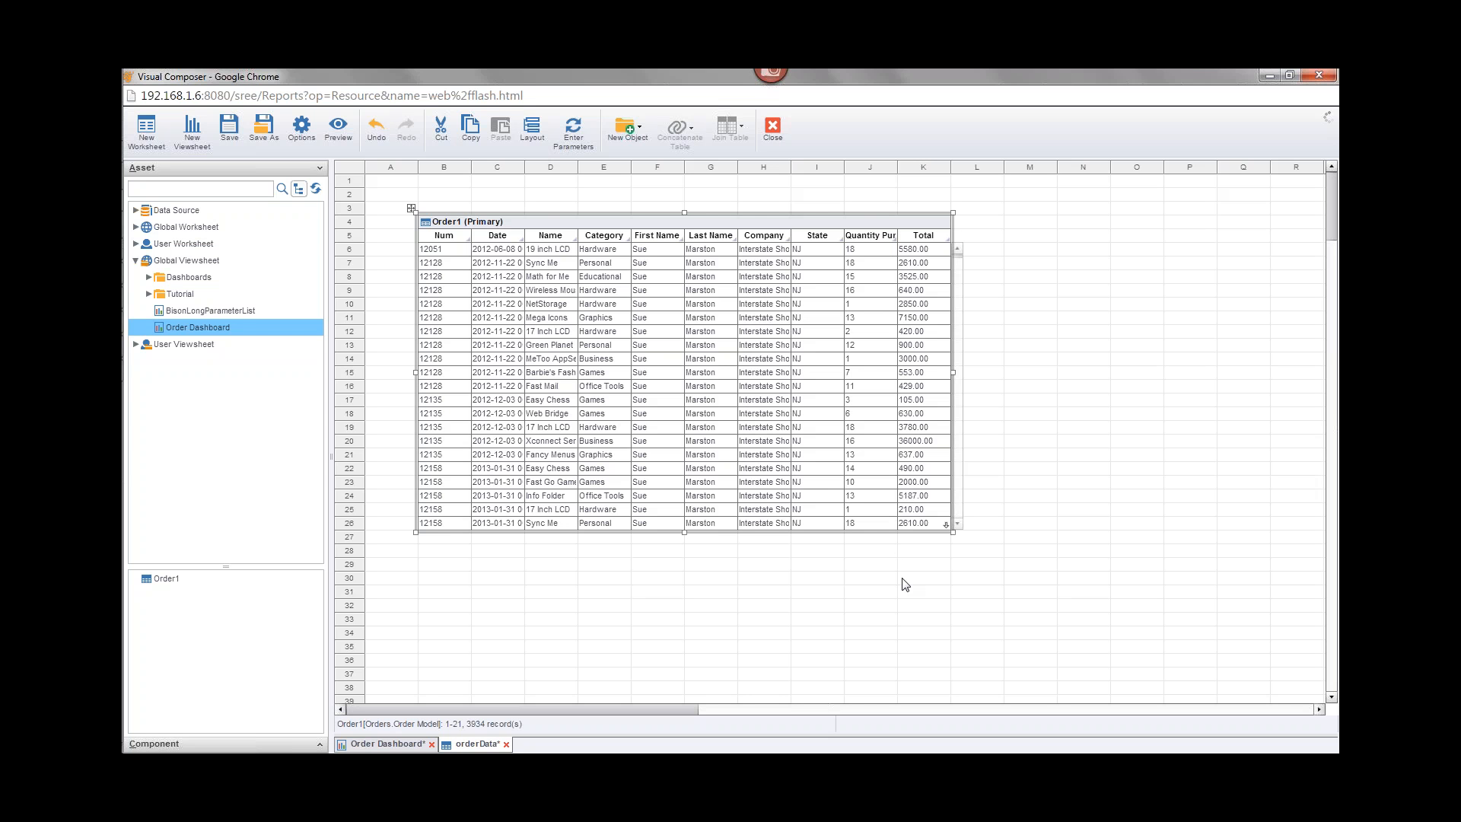
Step: Switch to the training webinar PDF and advance to the MV Best Practices slide
mouse_move(122, 433)
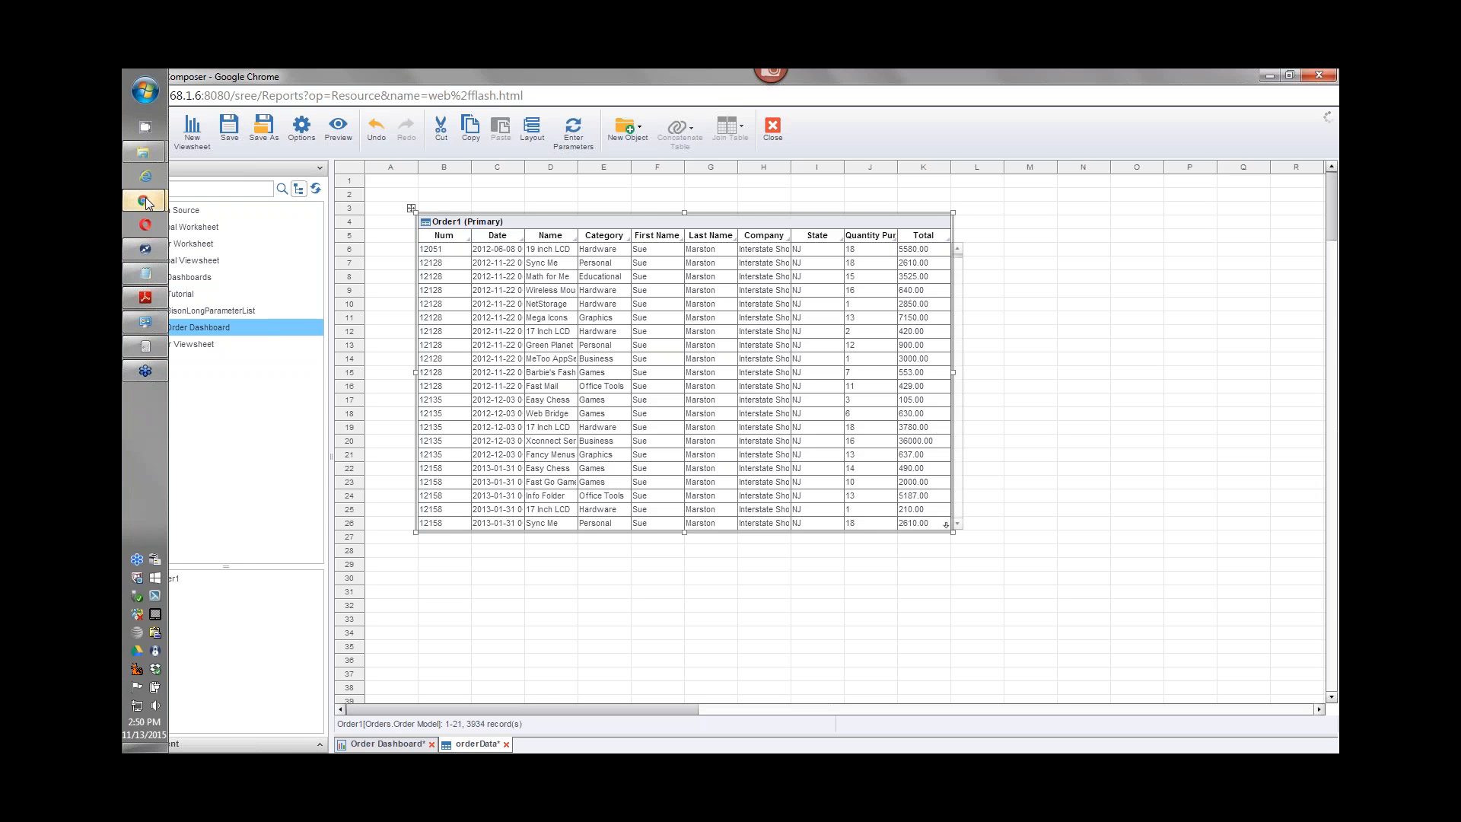
left_click(146, 297)
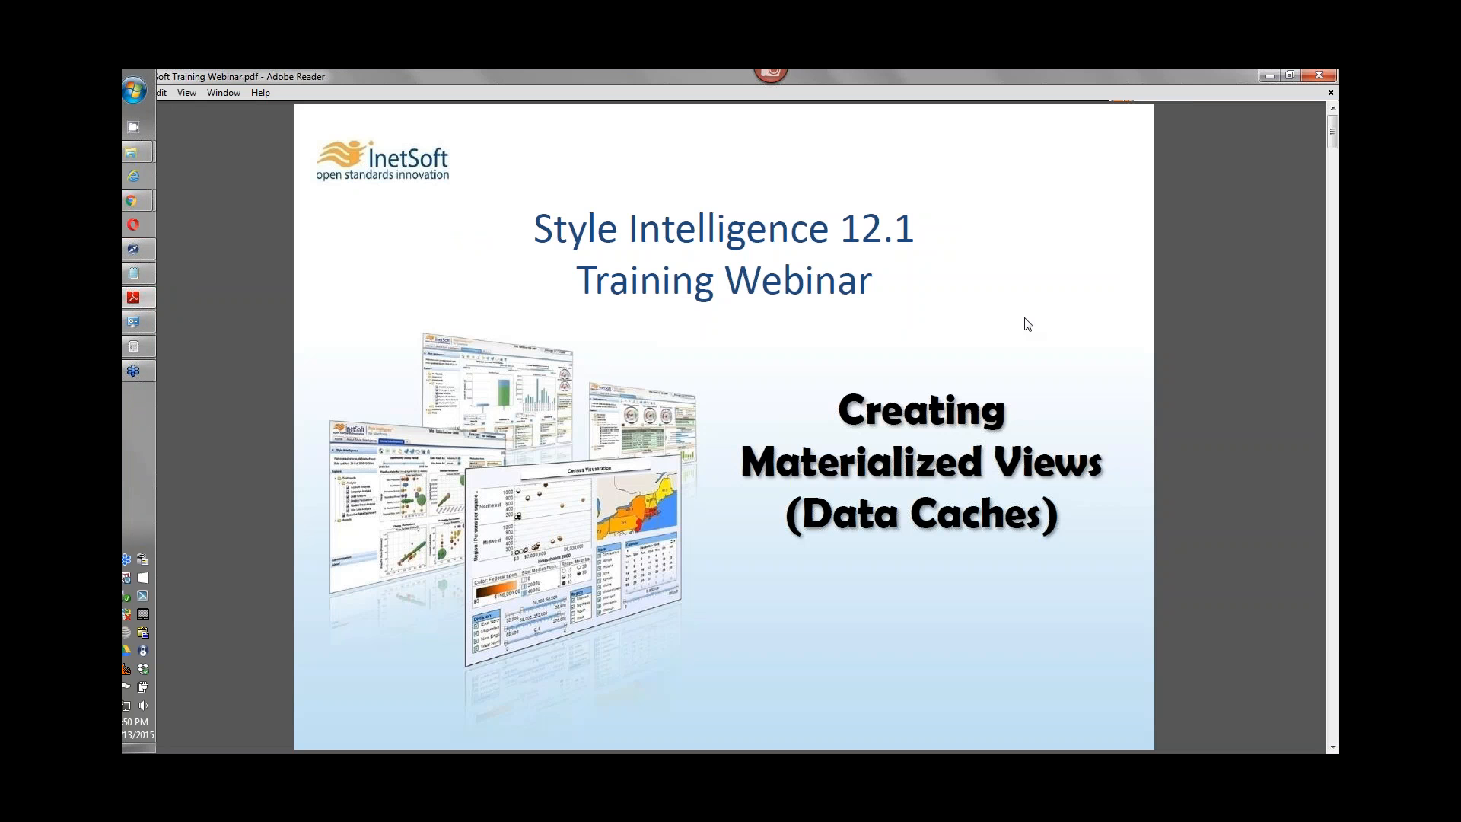
key("Page_Down")
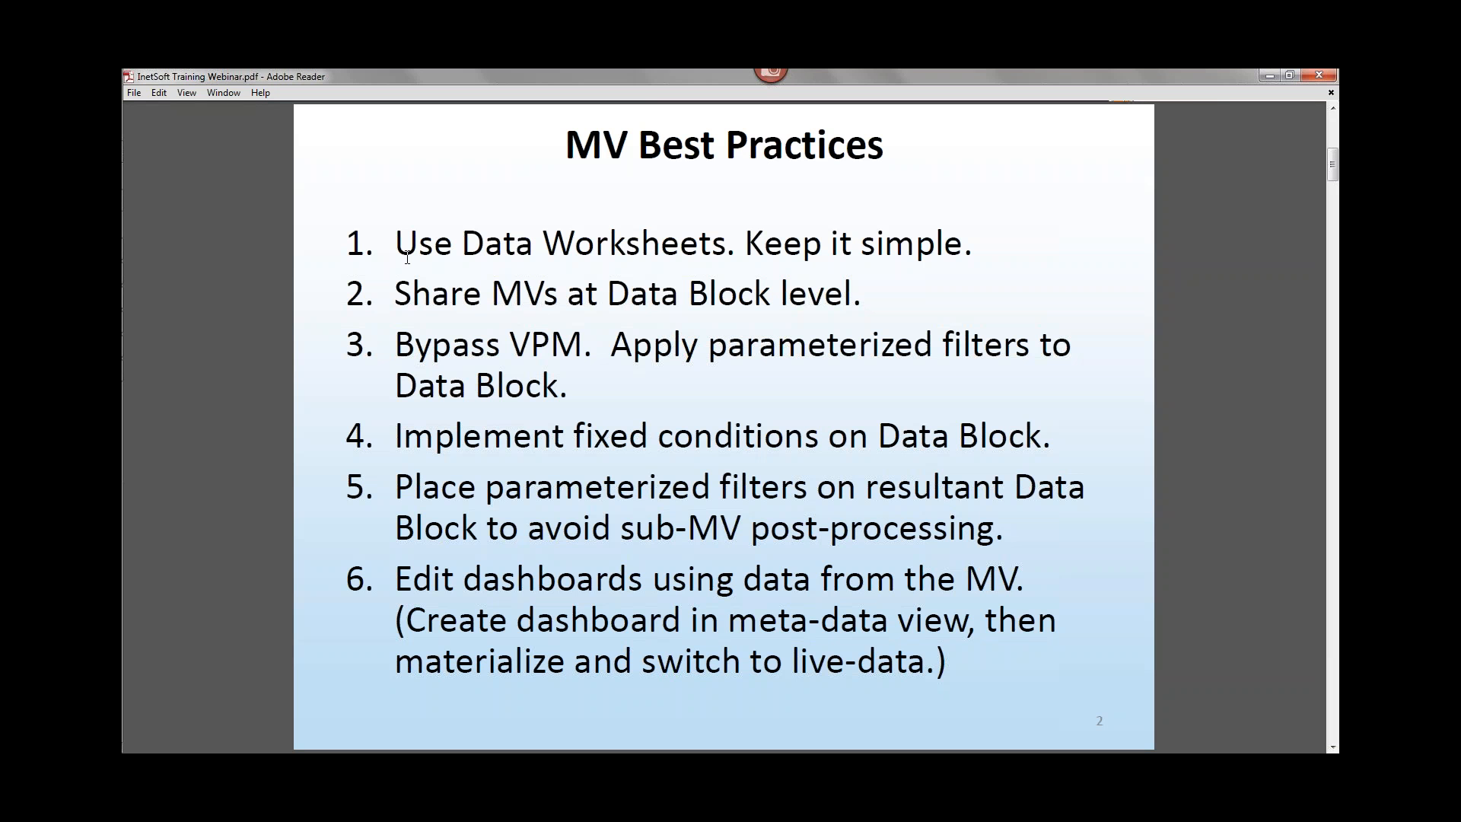
mouse_move(142, 201)
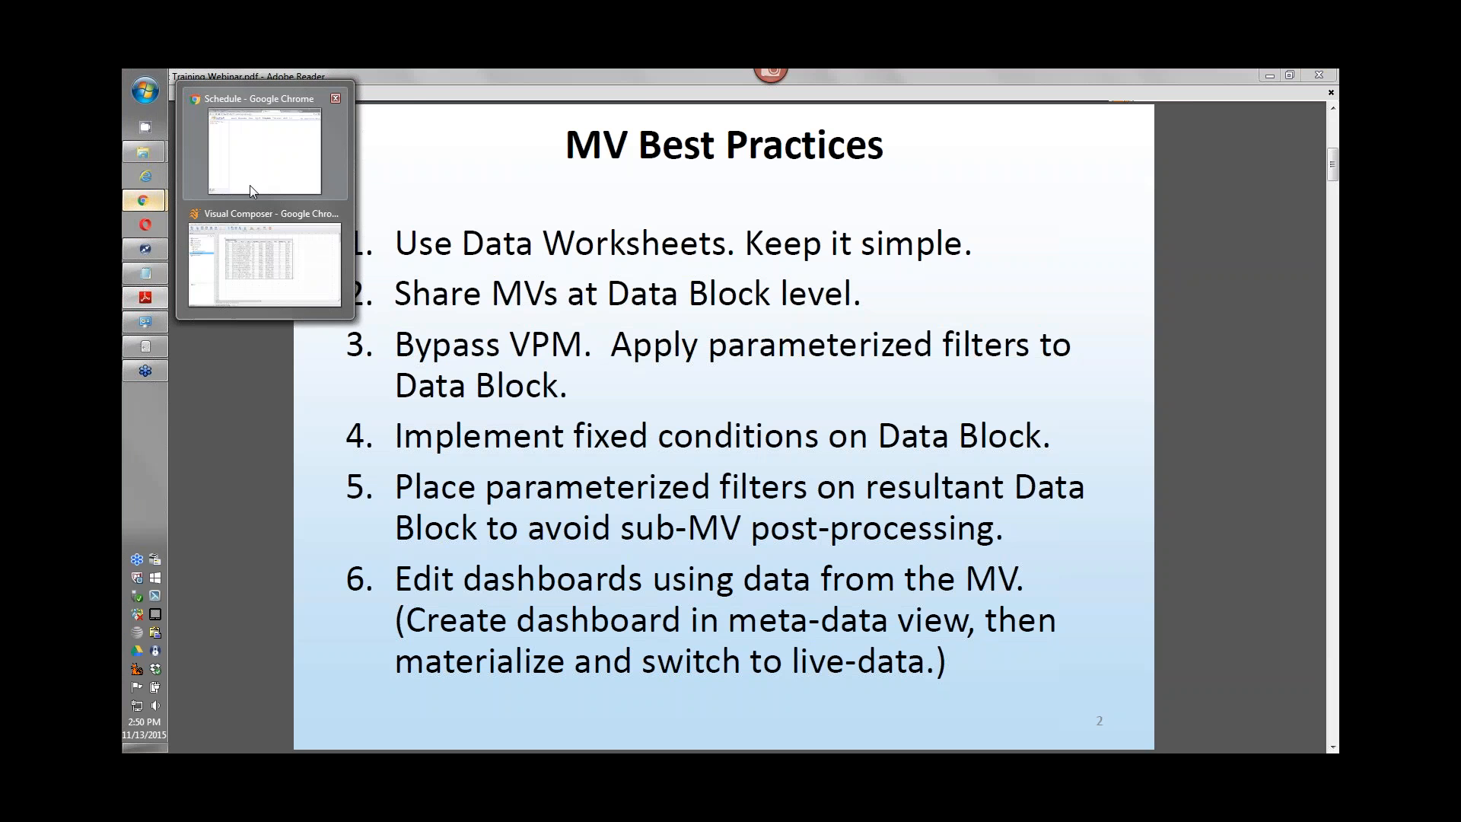
left_click(263, 171)
left_click(145, 202)
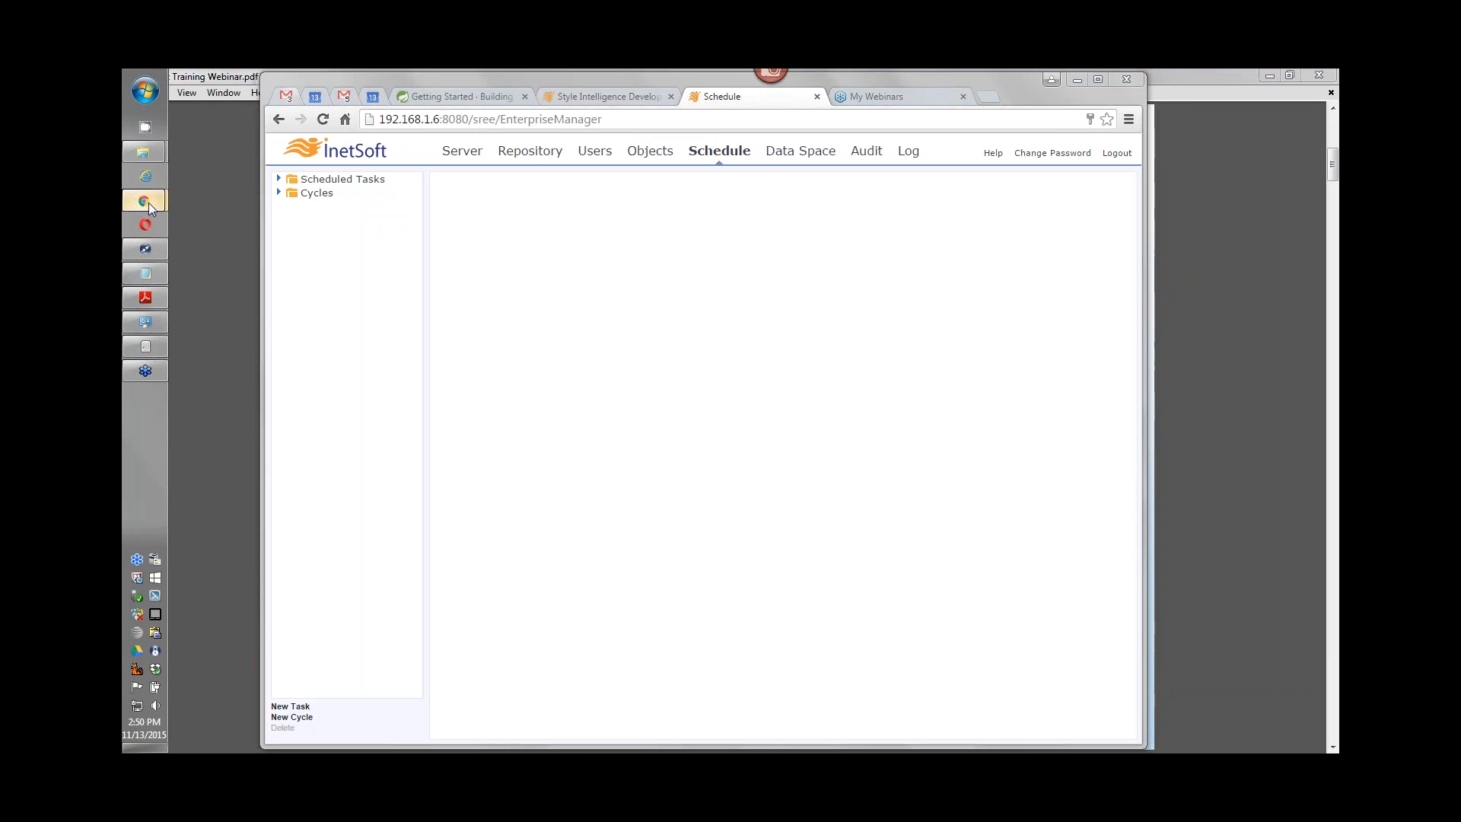
left_click(262, 259)
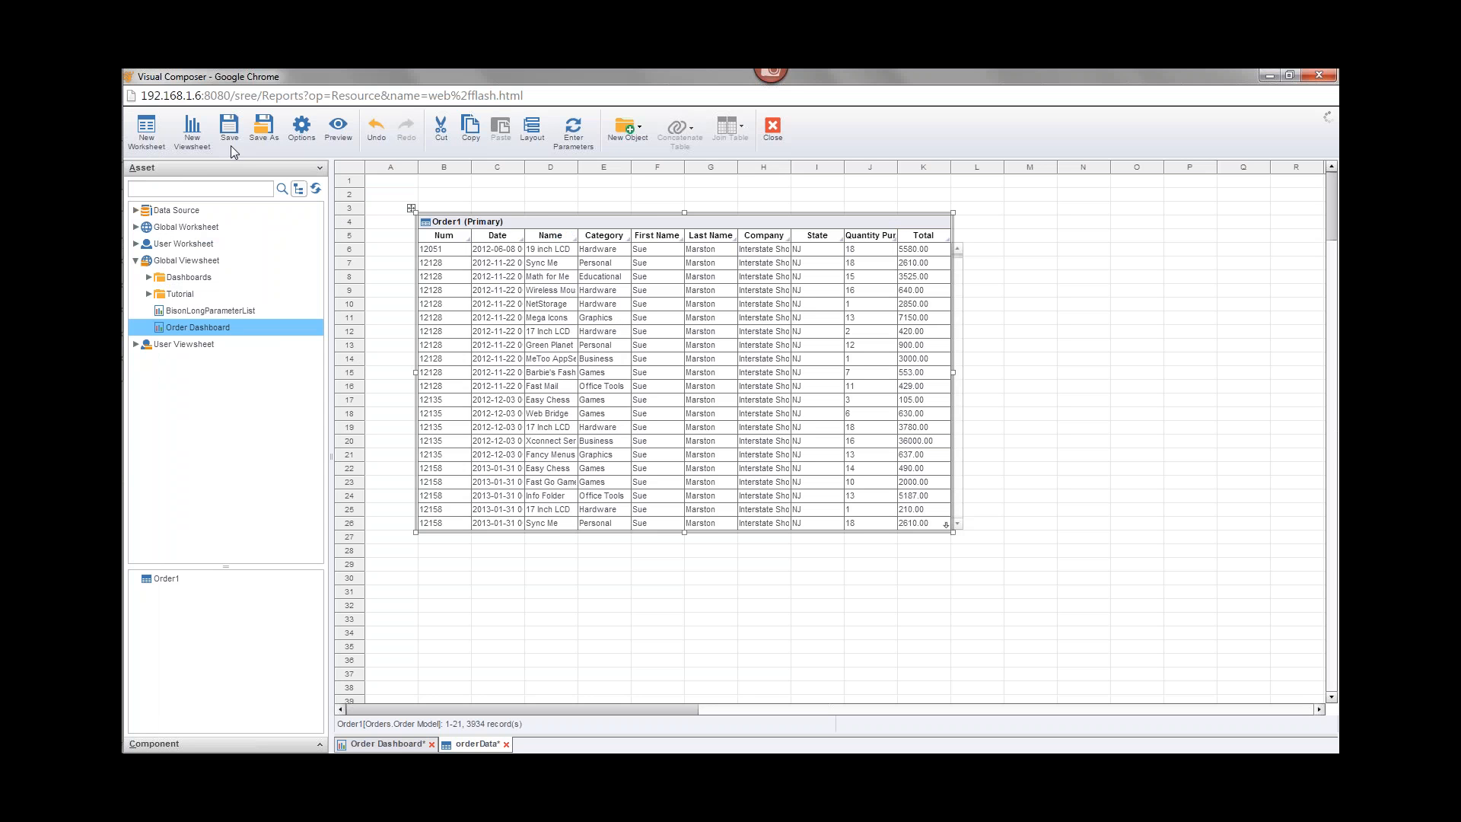
left_click(191, 129)
left_click(563, 376)
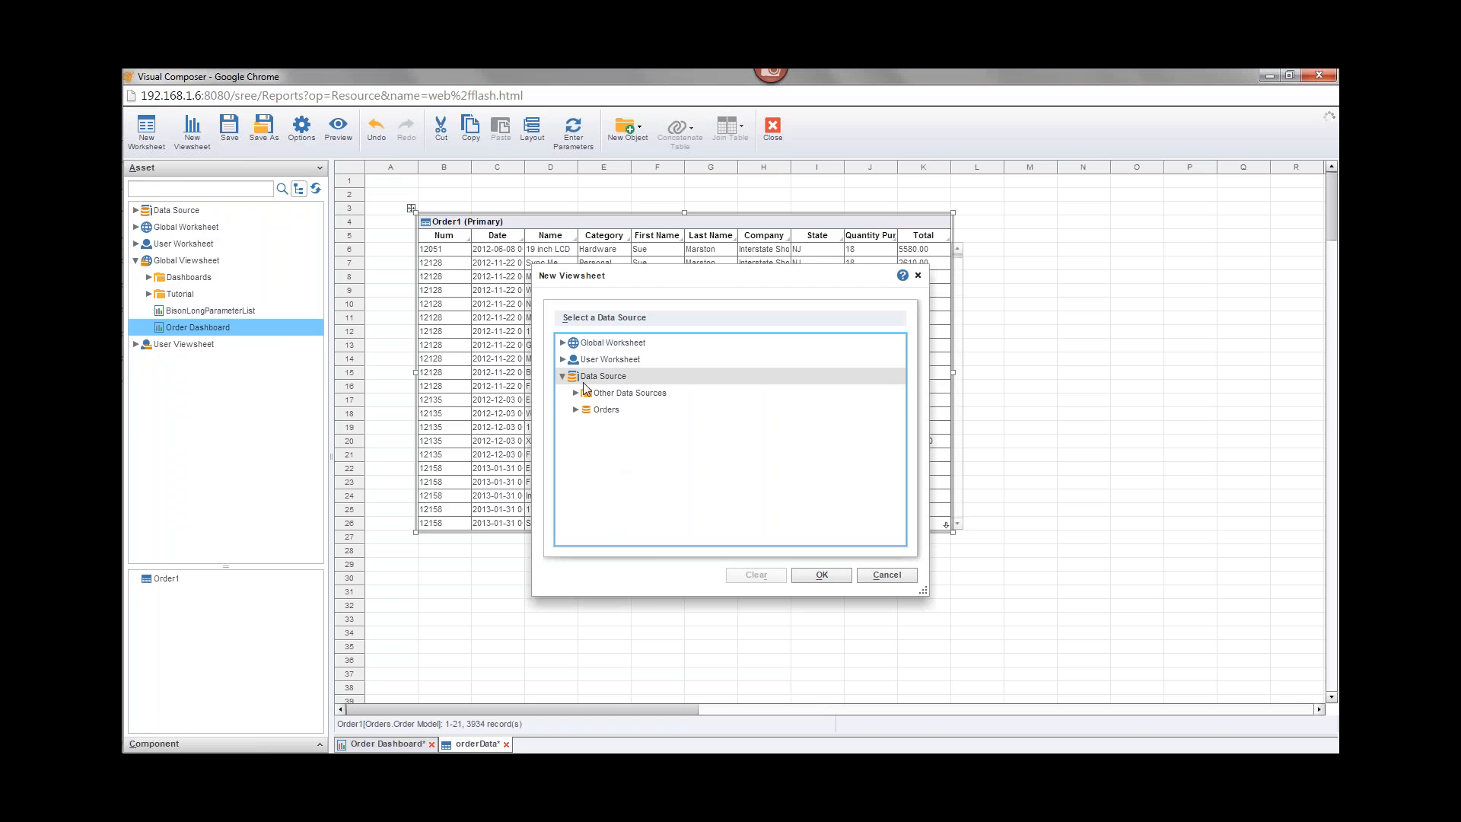
left_click(575, 410)
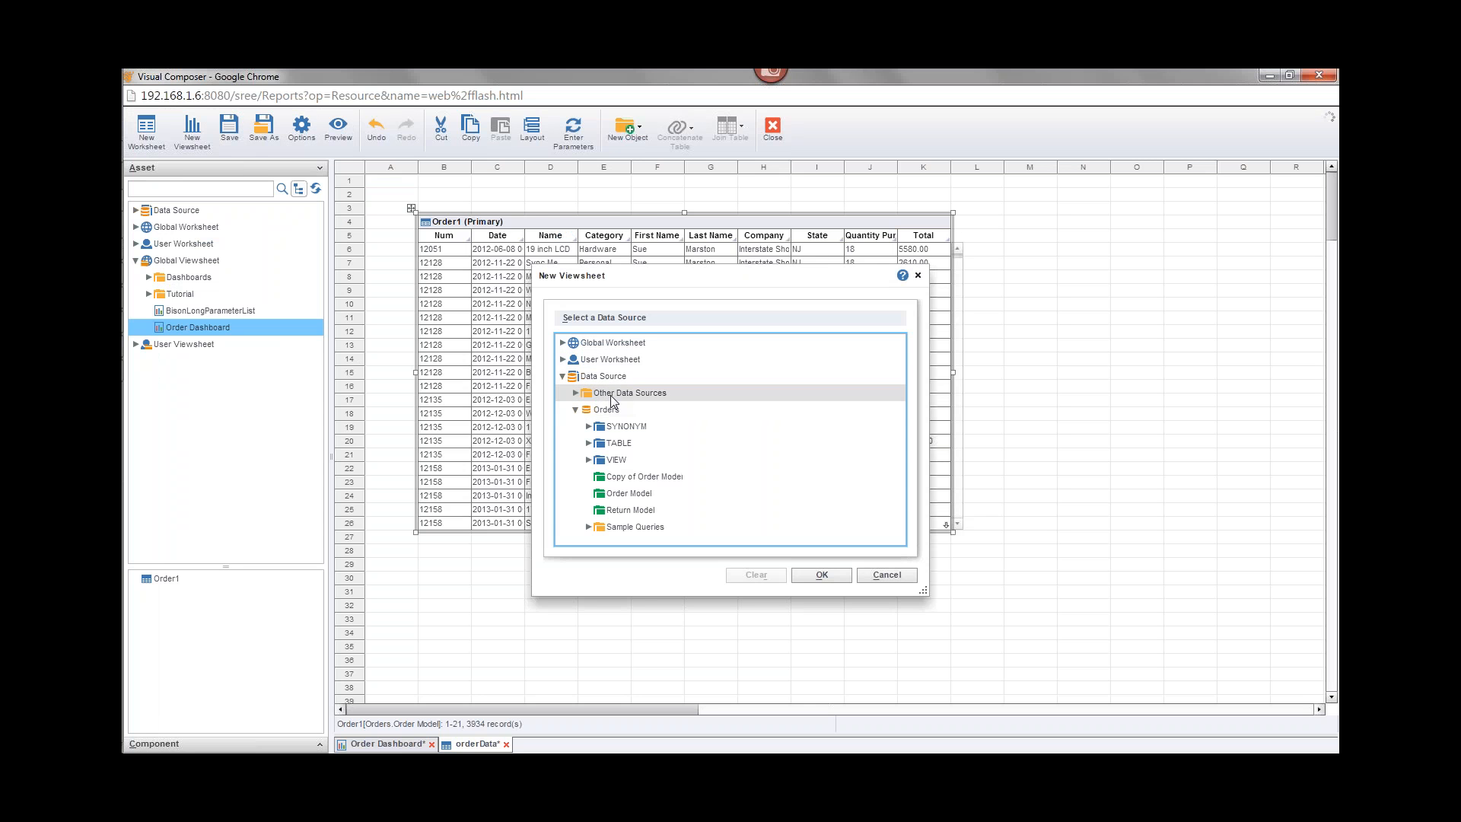
left_click(627, 493)
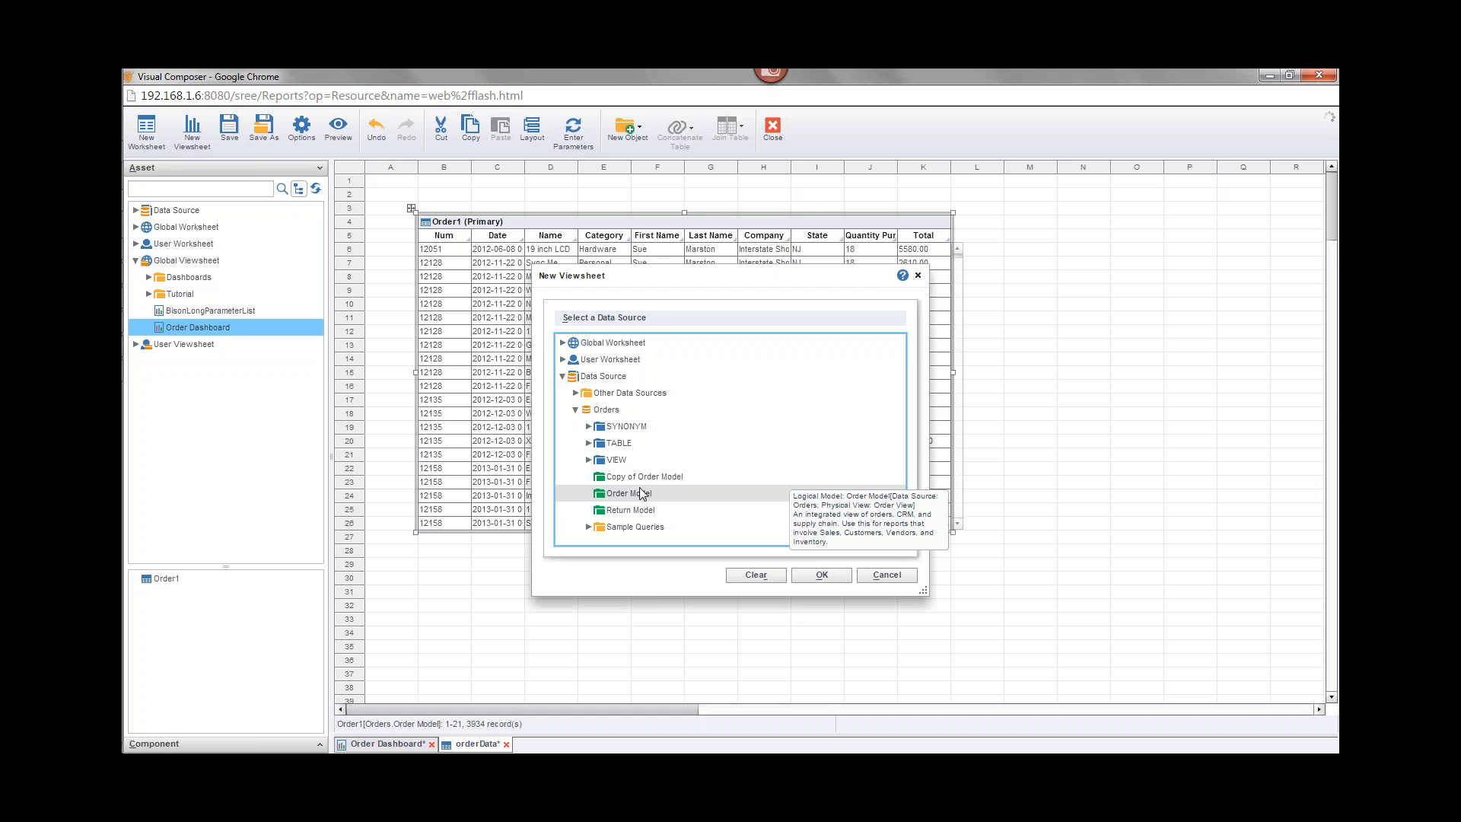
left_click(643, 493)
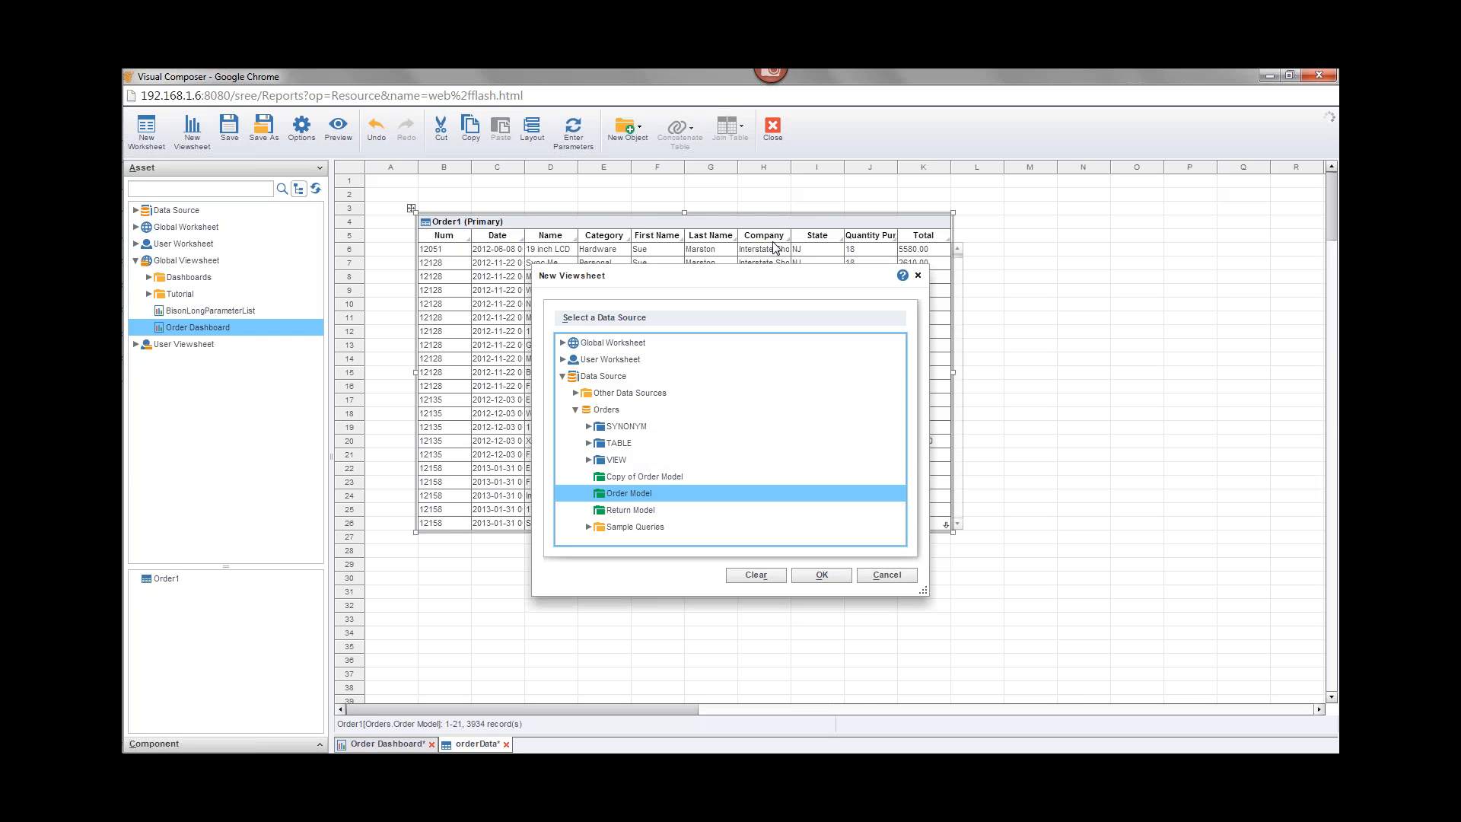
left_click(917, 274)
Step: Return to the MV Best Practices slide in the training webinar PDF to review its recommendations
mouse_move(140, 223)
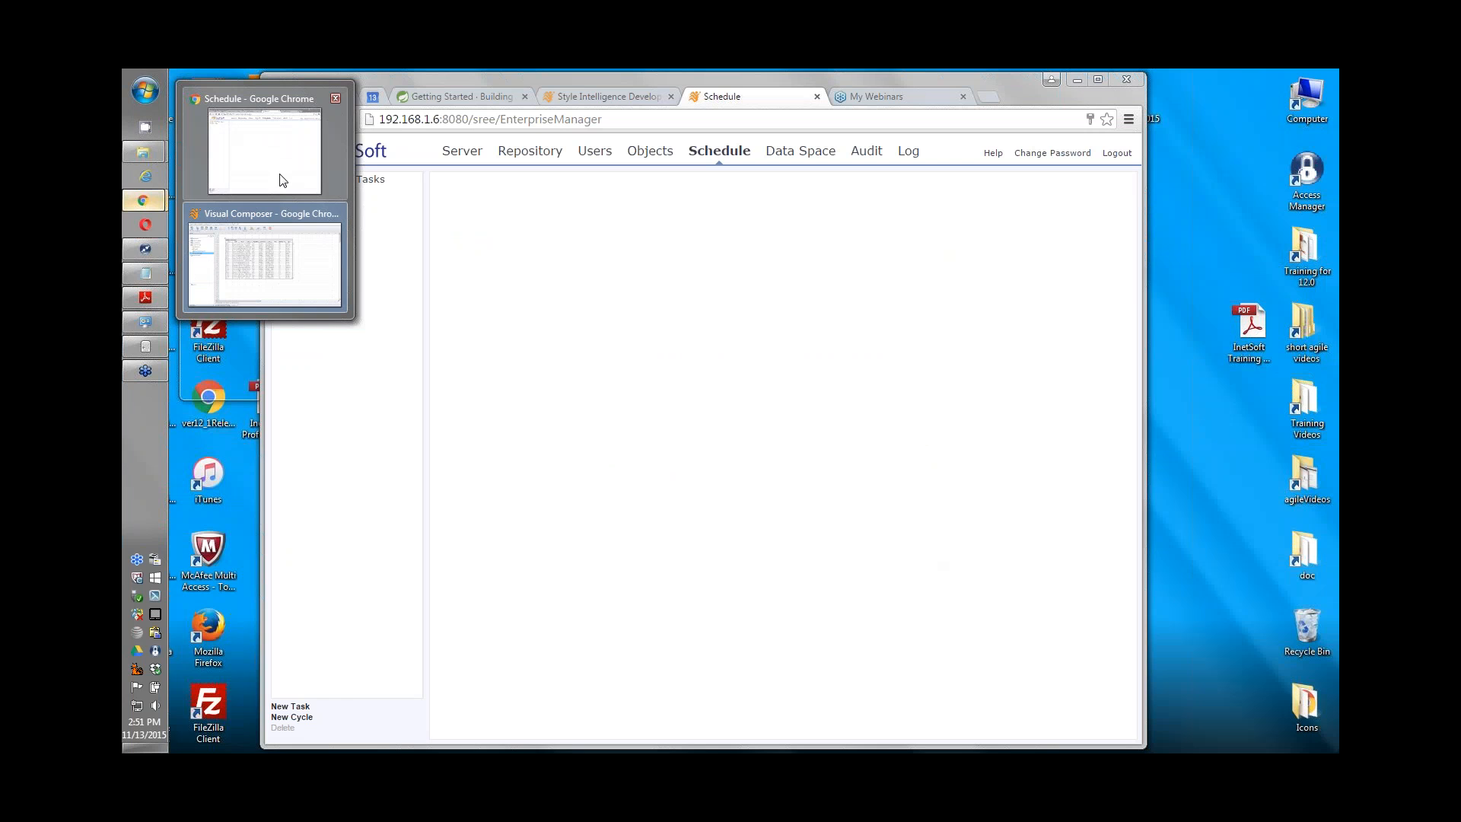
left_click(281, 181)
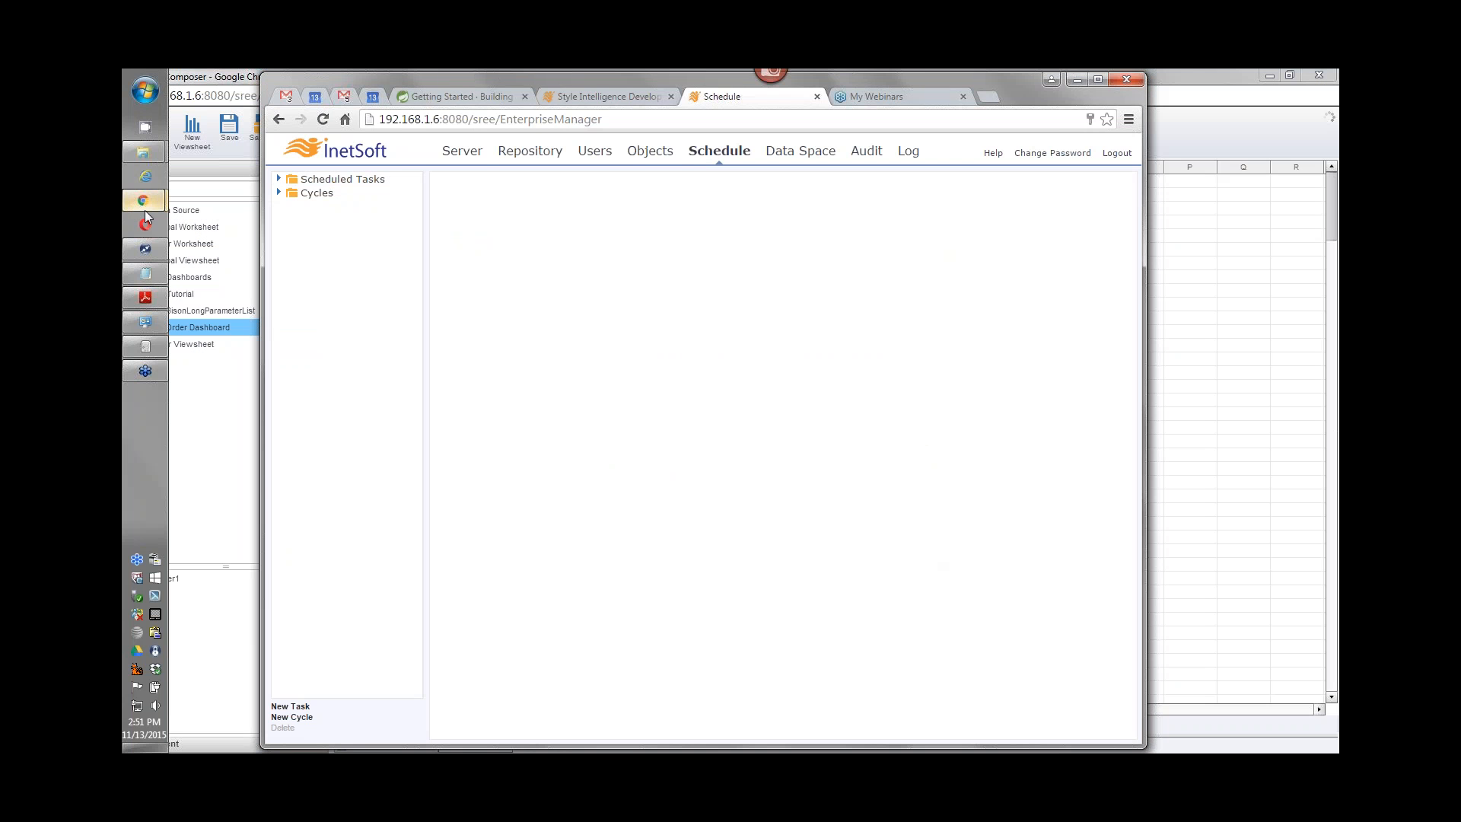
left_click(153, 297)
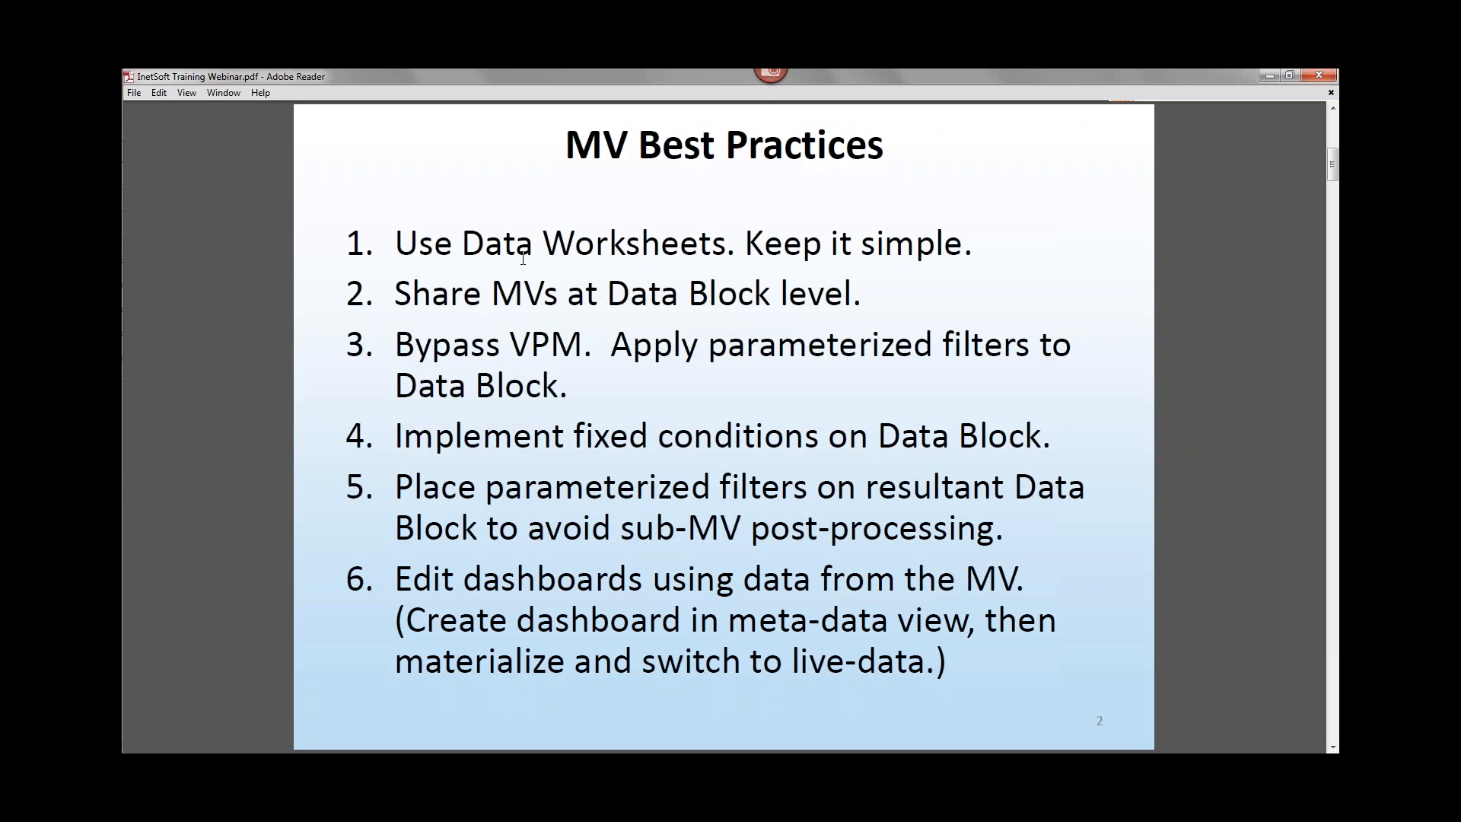
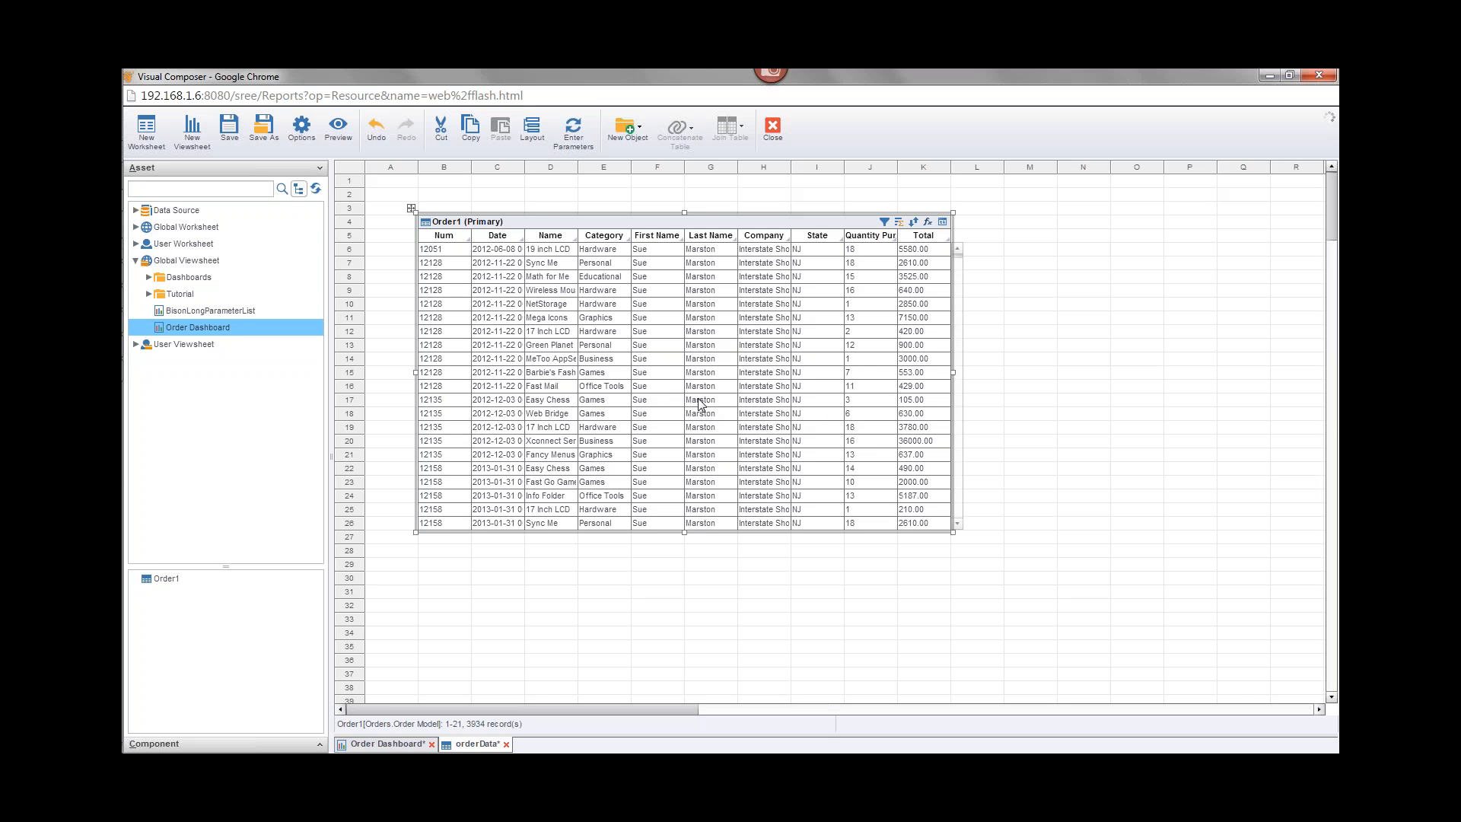
Step: Switch to the training webinar PDF's MV Best Practices slide and return to the worksheet
mouse_move(123, 213)
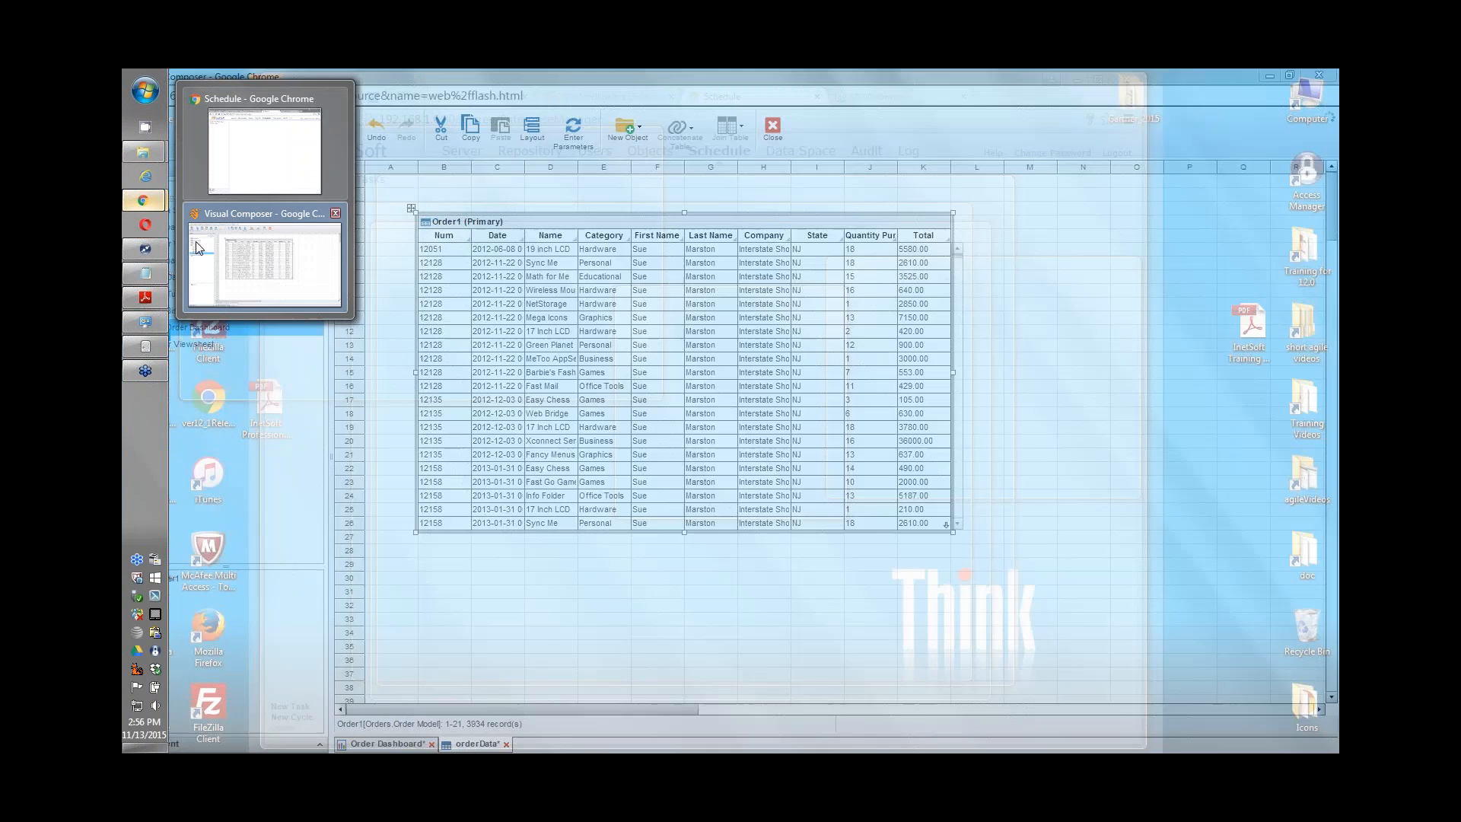
left_click(146, 298)
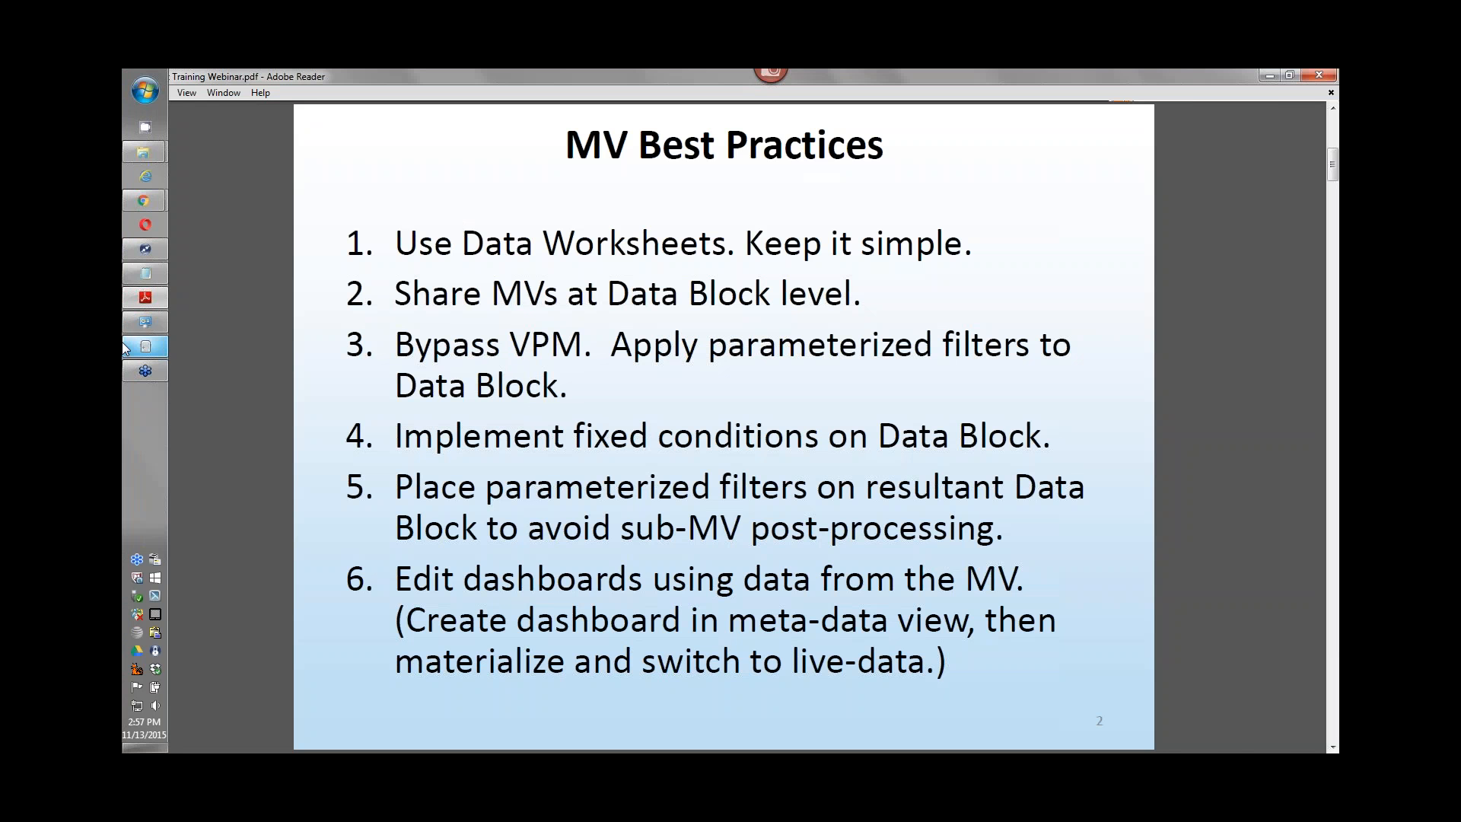
mouse_move(125, 347)
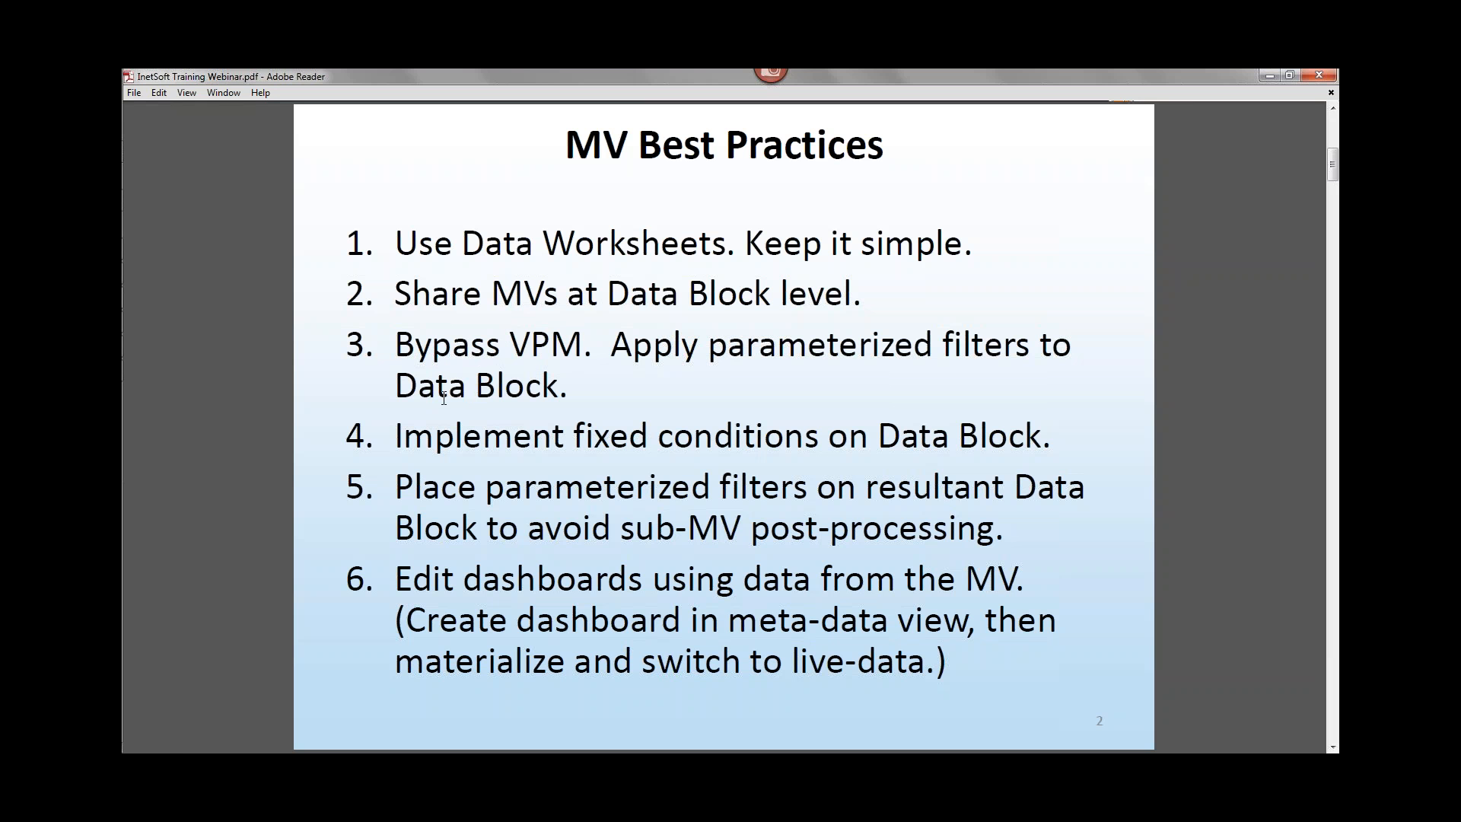
mouse_move(159, 199)
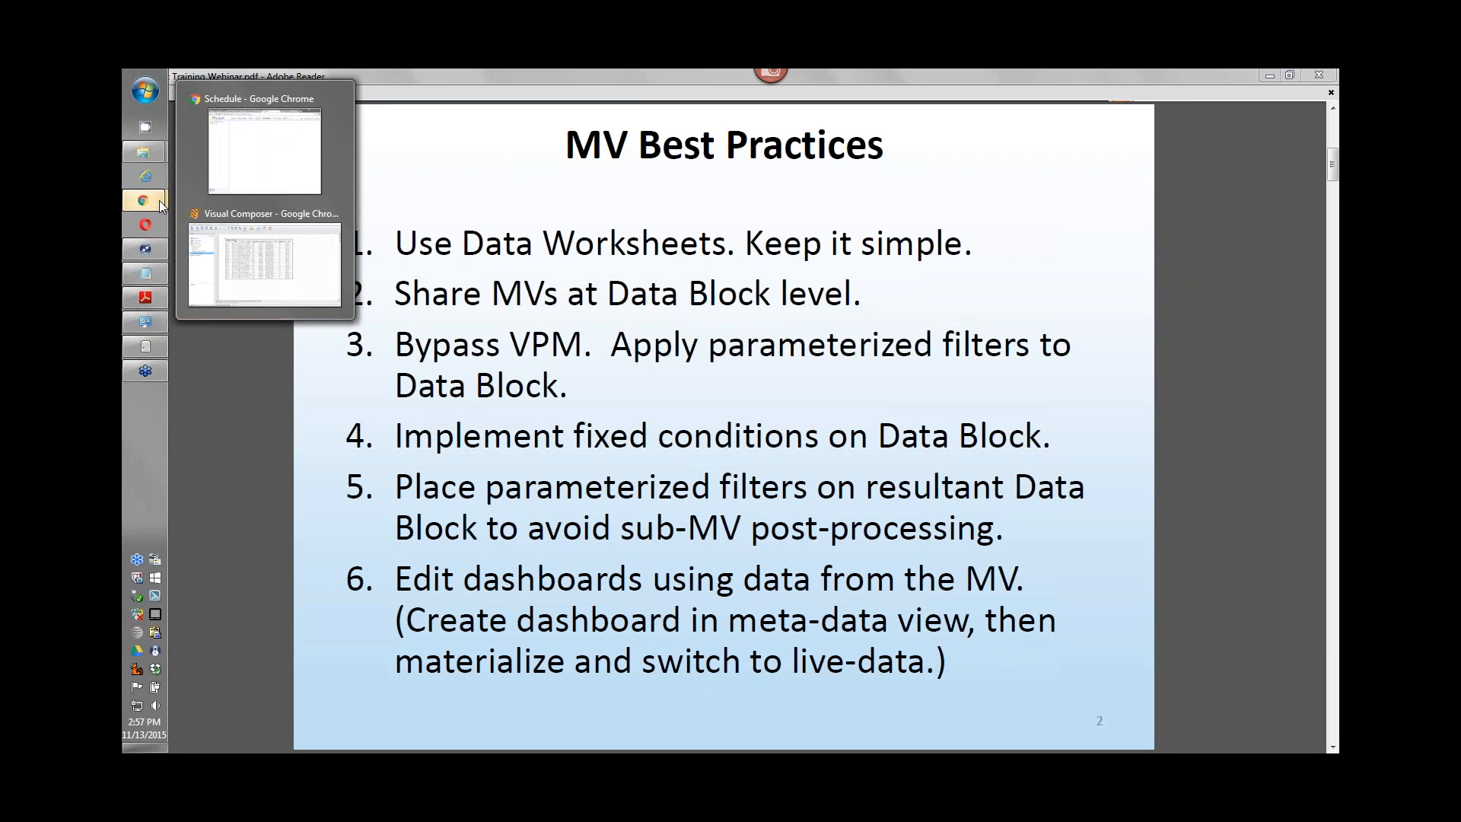
left_click(271, 263)
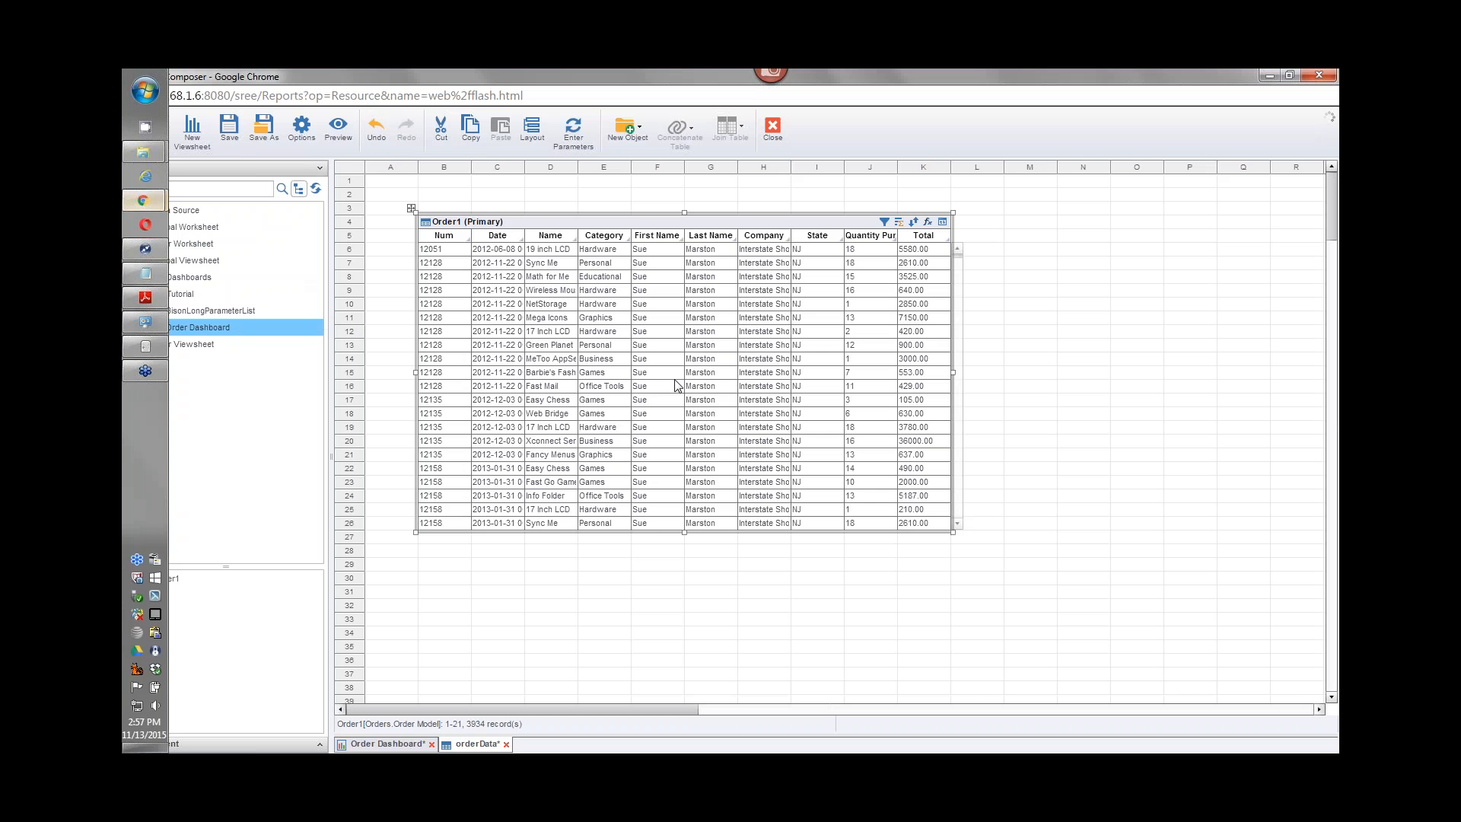
Step: Try defining a condition on Order1 with Salesperson.First Name equal to the session data User, then cancel
left_click(884, 223)
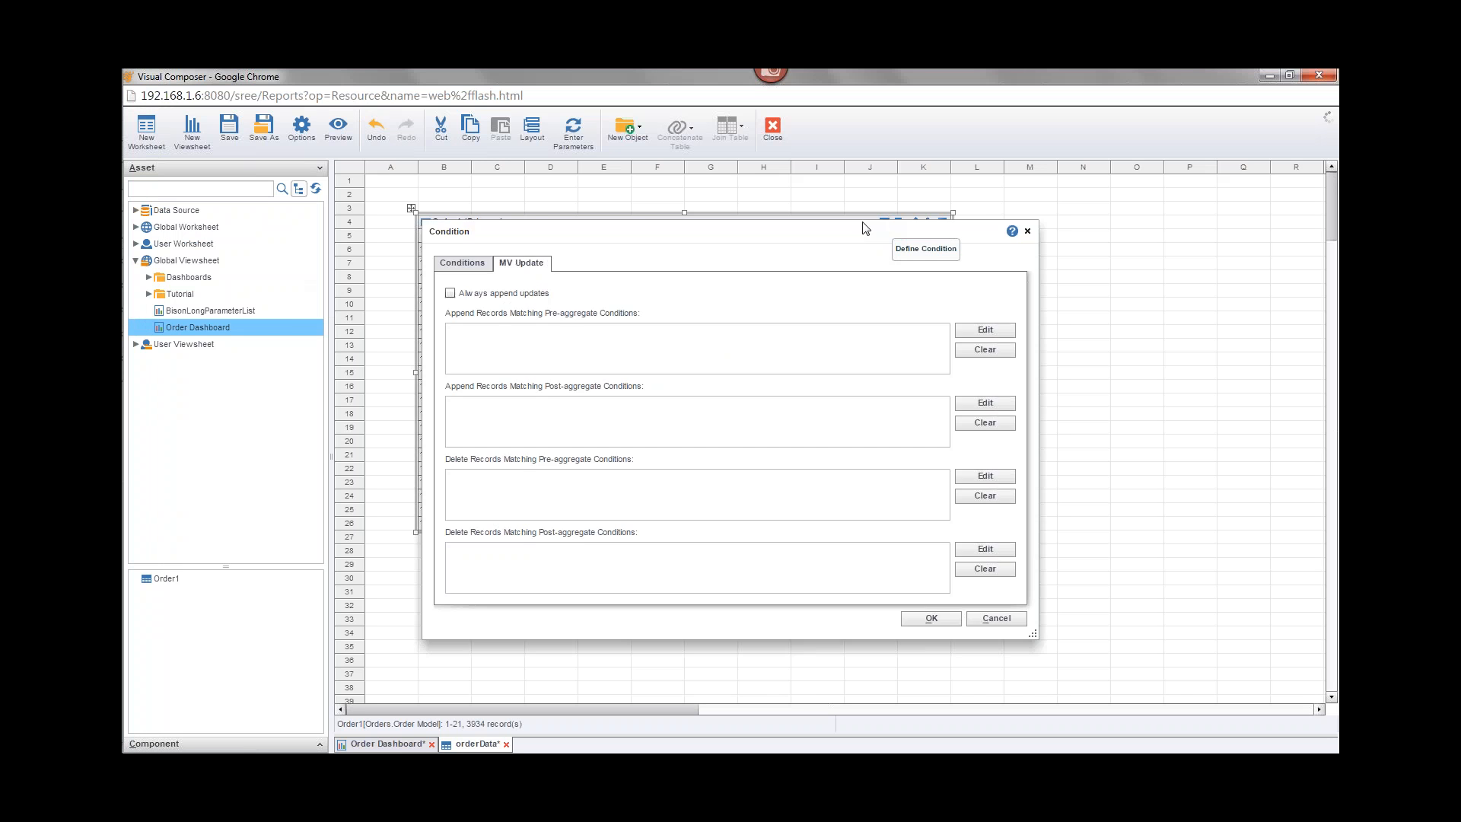
left_click(461, 262)
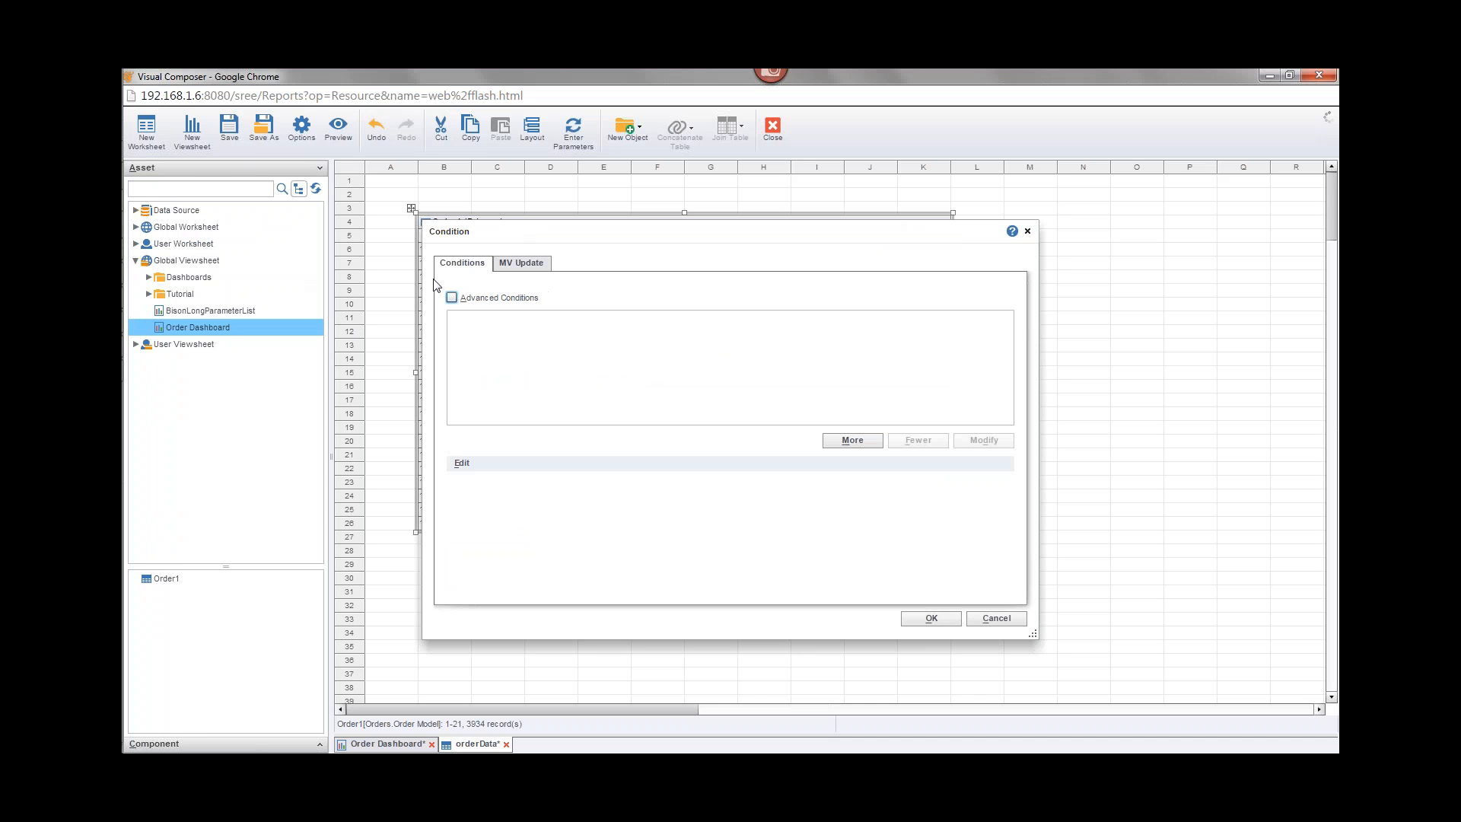
left_click(850, 440)
left_click(572, 487)
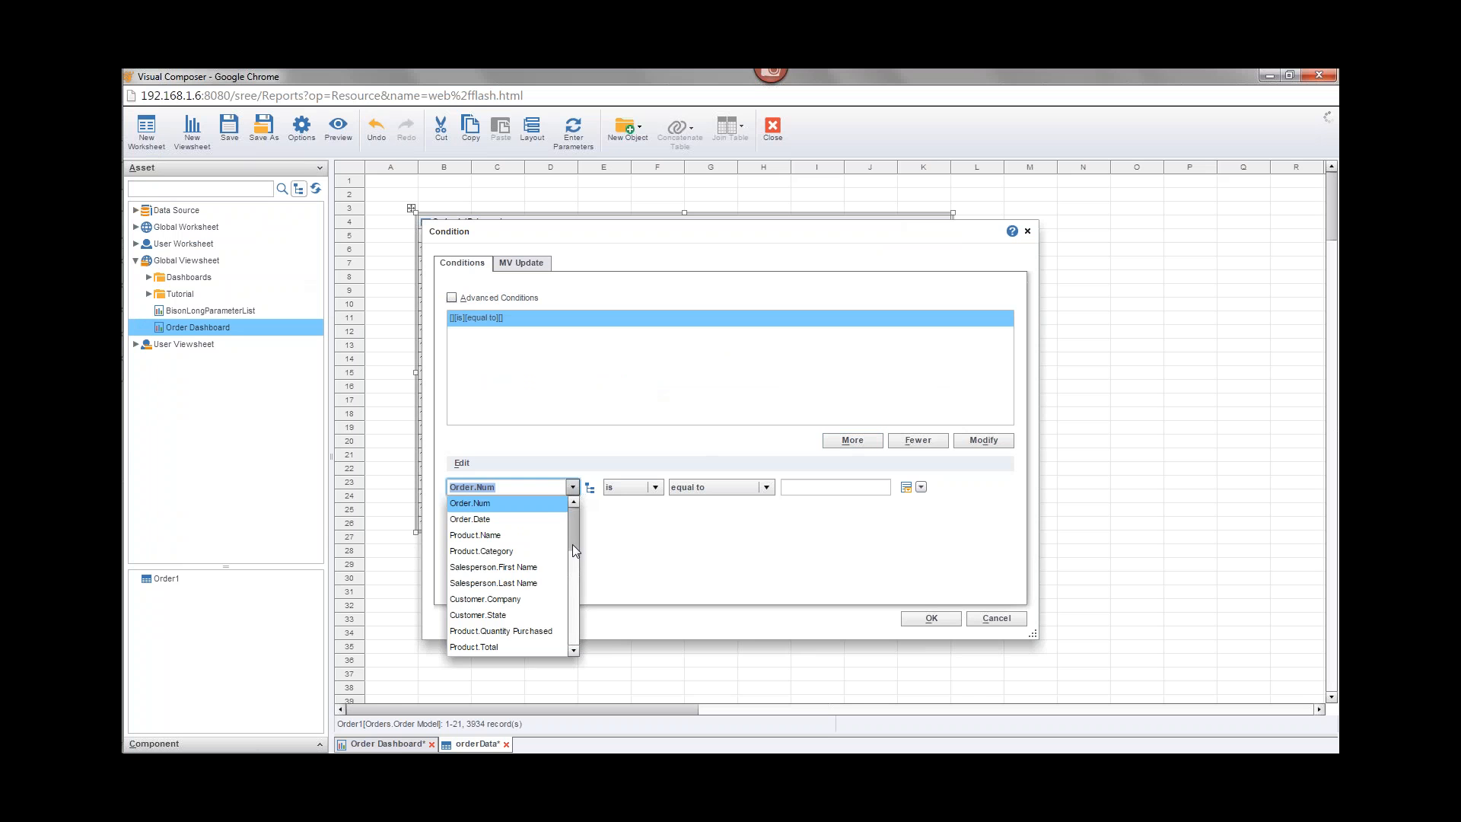
left_click(506, 567)
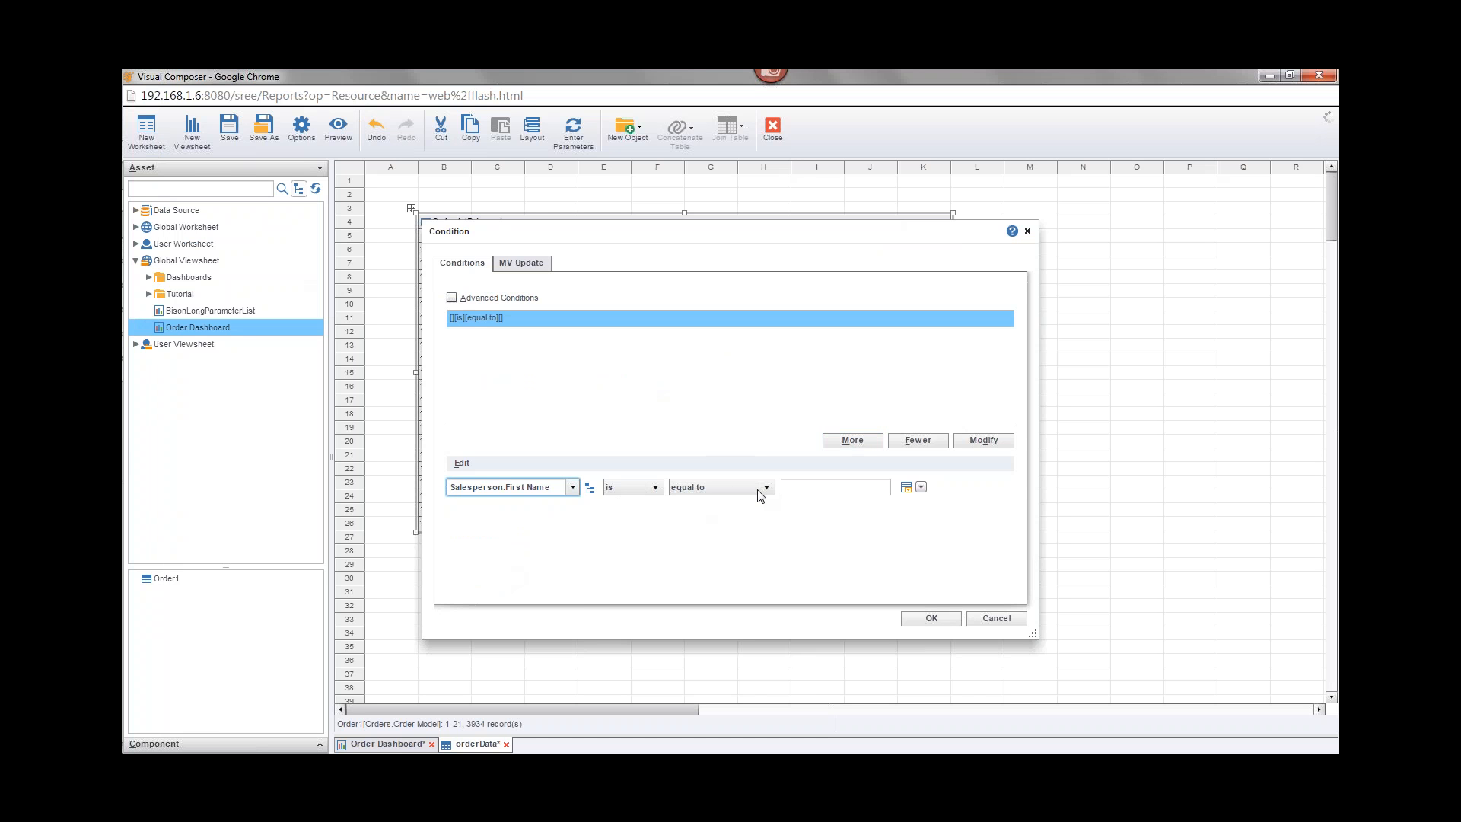
left_click(921, 486)
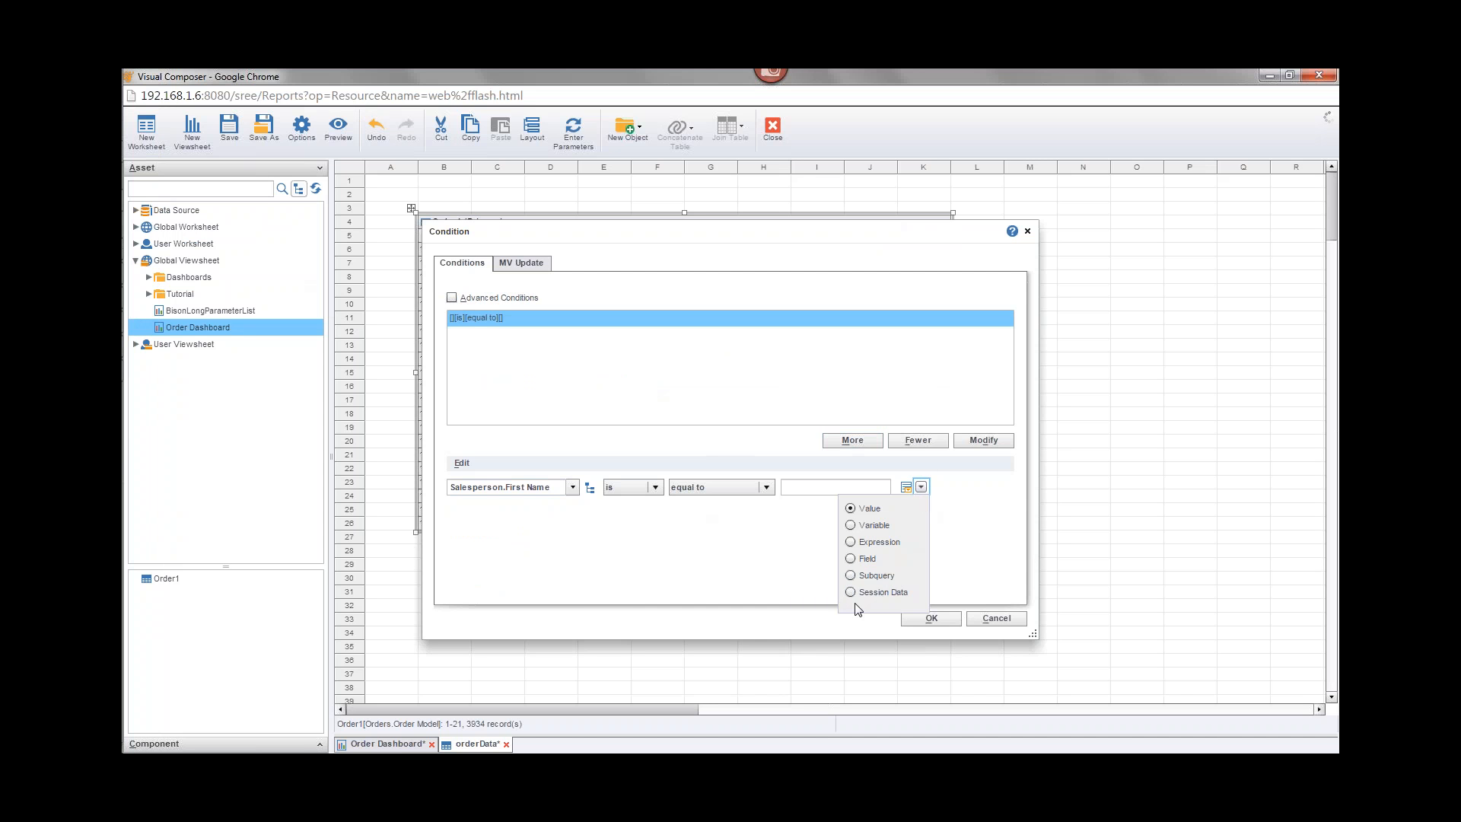
left_click(854, 593)
left_click(898, 489)
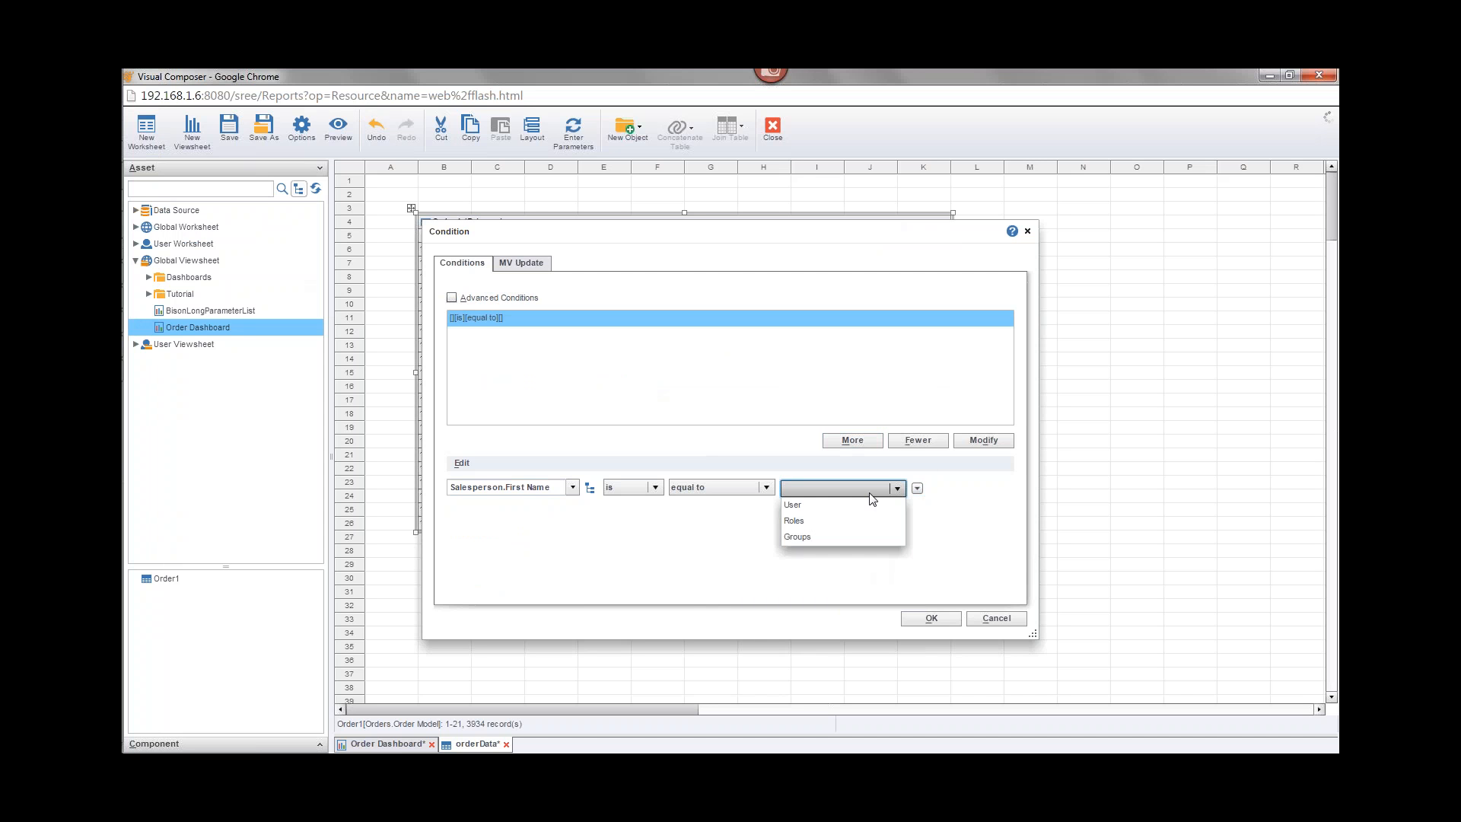
left_click(829, 504)
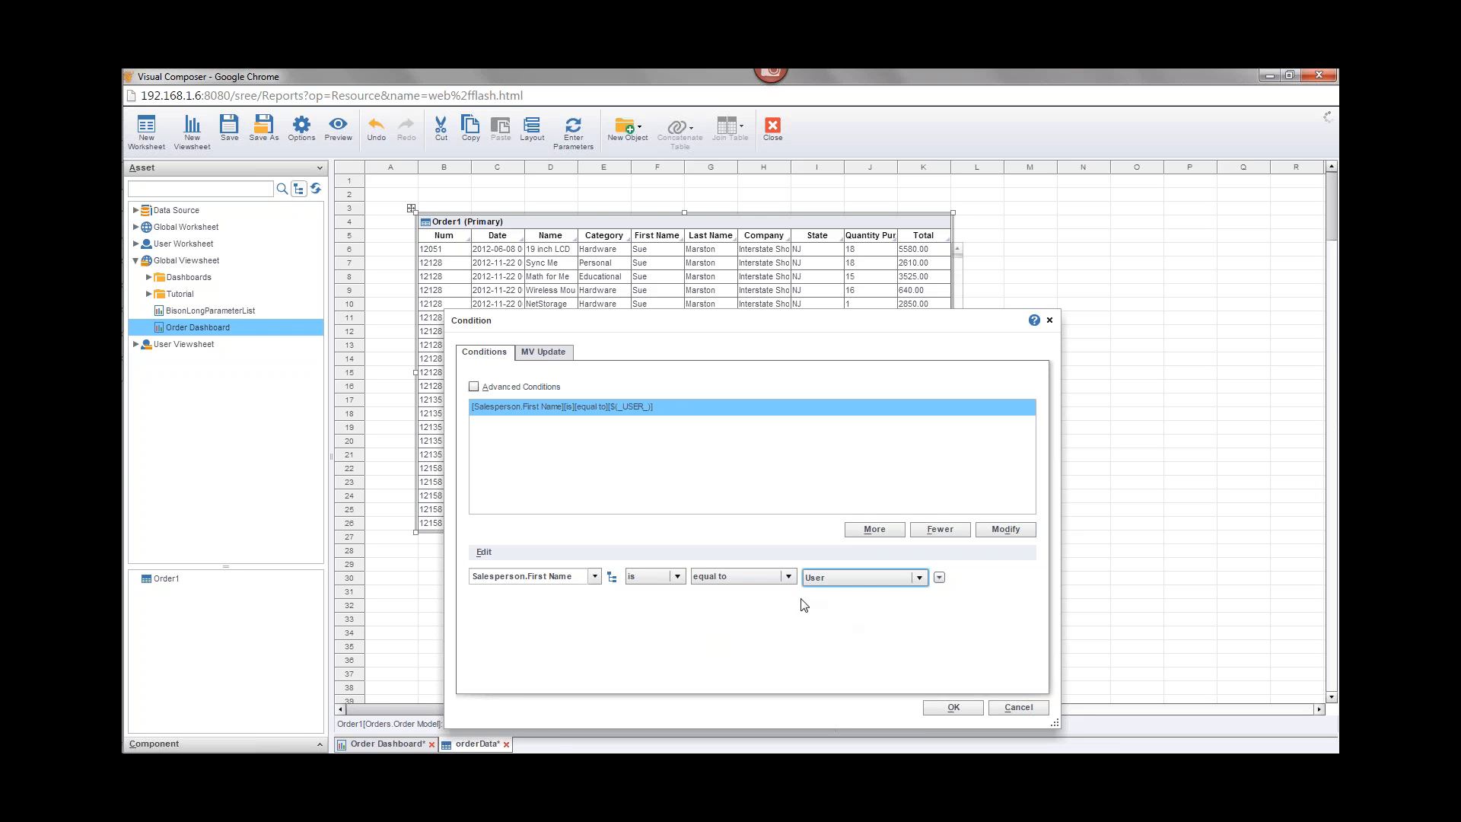
left_click(1018, 707)
Step: Switch to the MV Best Practices slide in the training webinar PDF and back to the worksheet
left_click(145, 296)
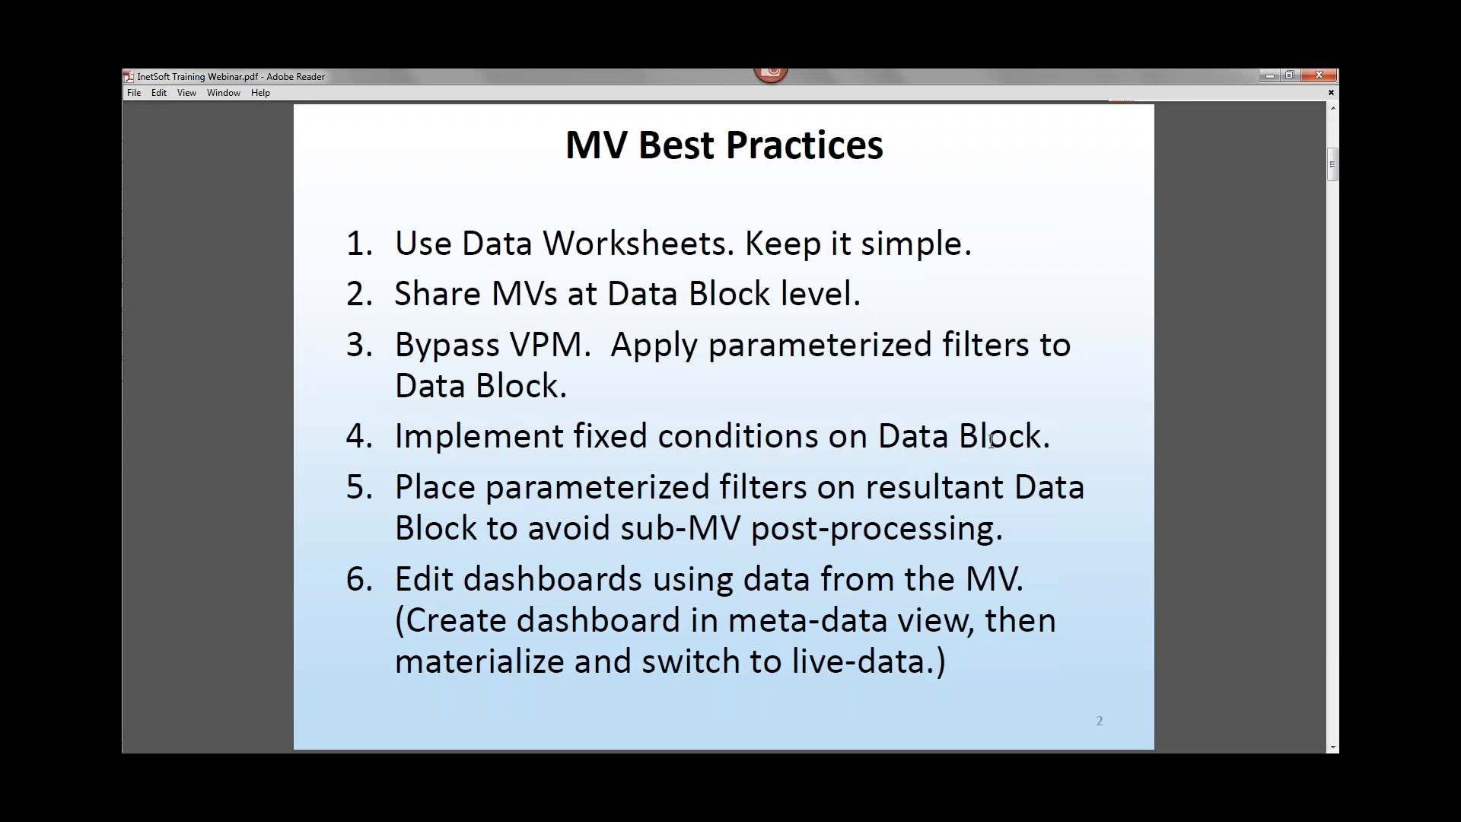
mouse_move(124, 221)
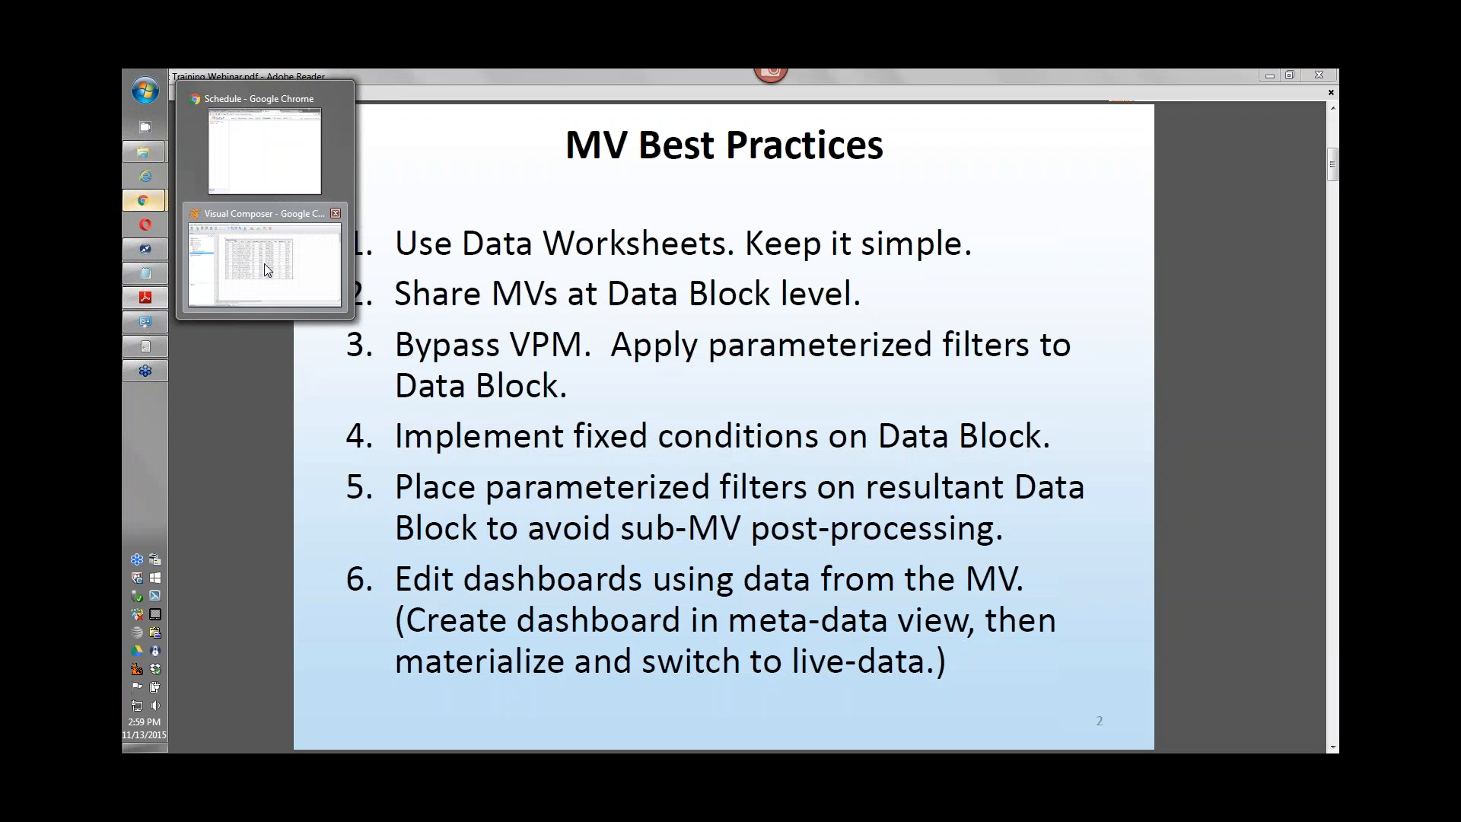
left_click(263, 264)
Step: Try defining a condition on Order1 with Customer.City equal to Boston, then close the Condition dialog
left_click(883, 221)
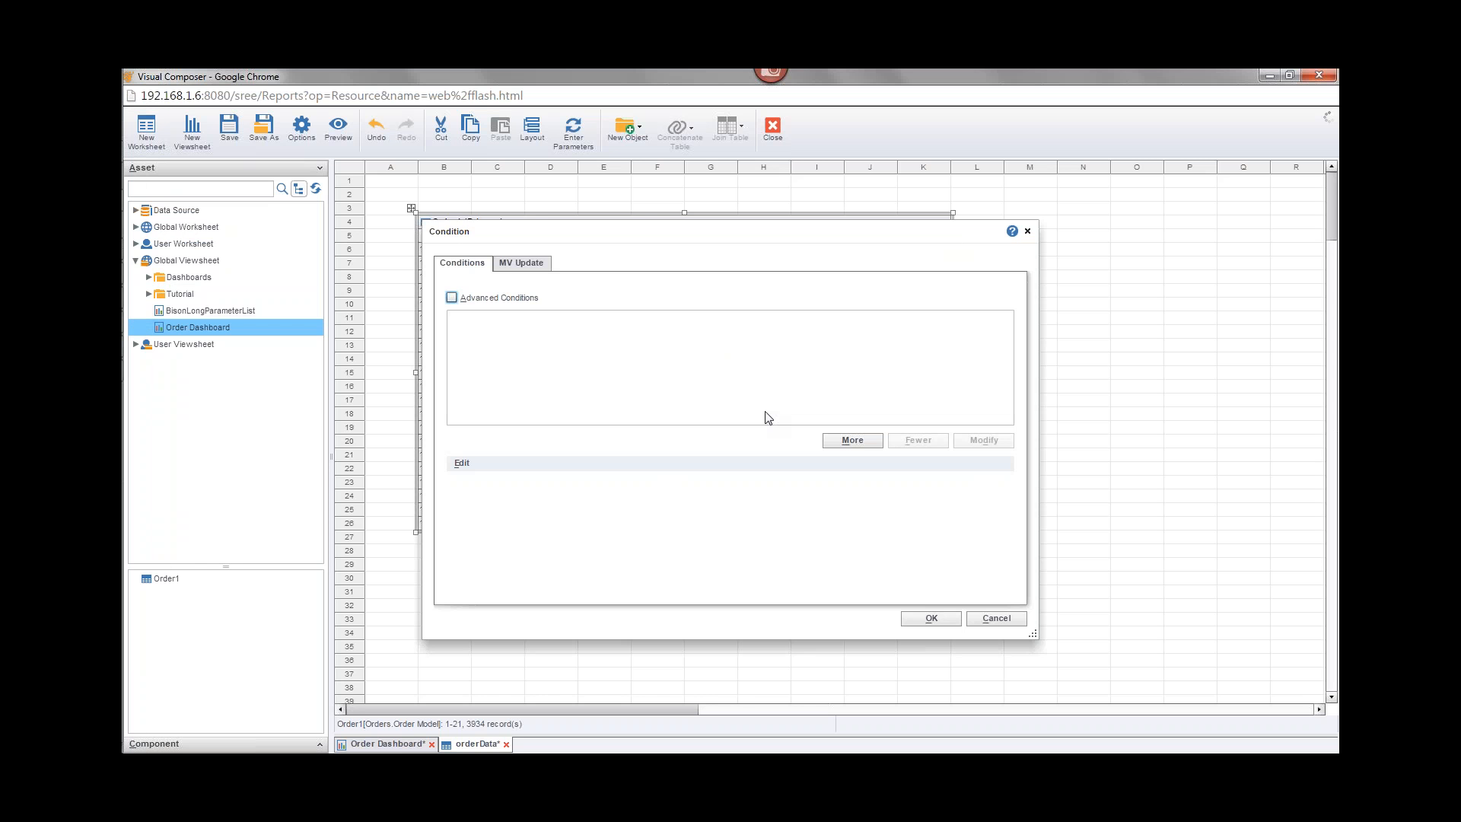
left_click(852, 440)
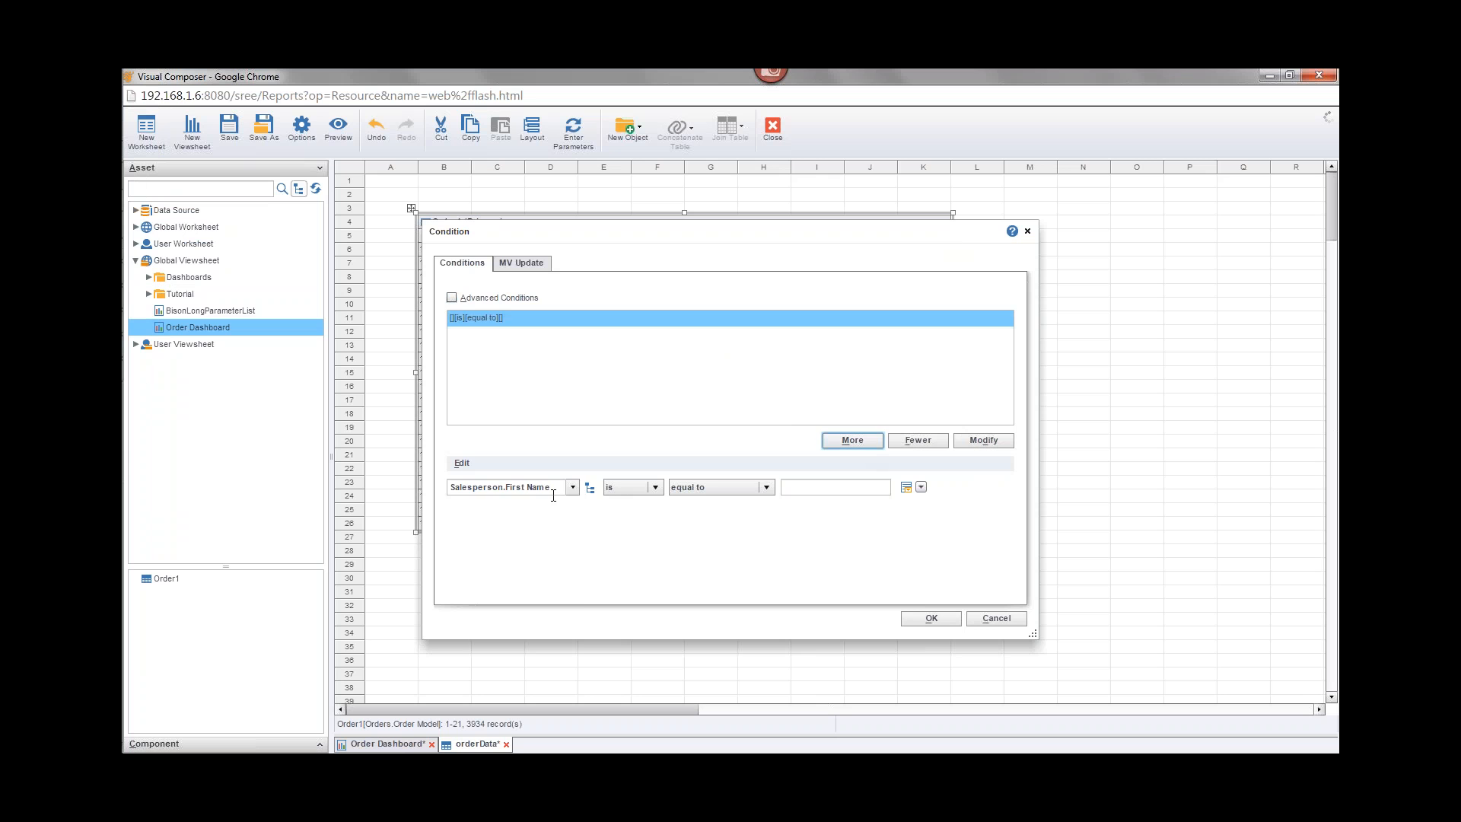
left_click(572, 487)
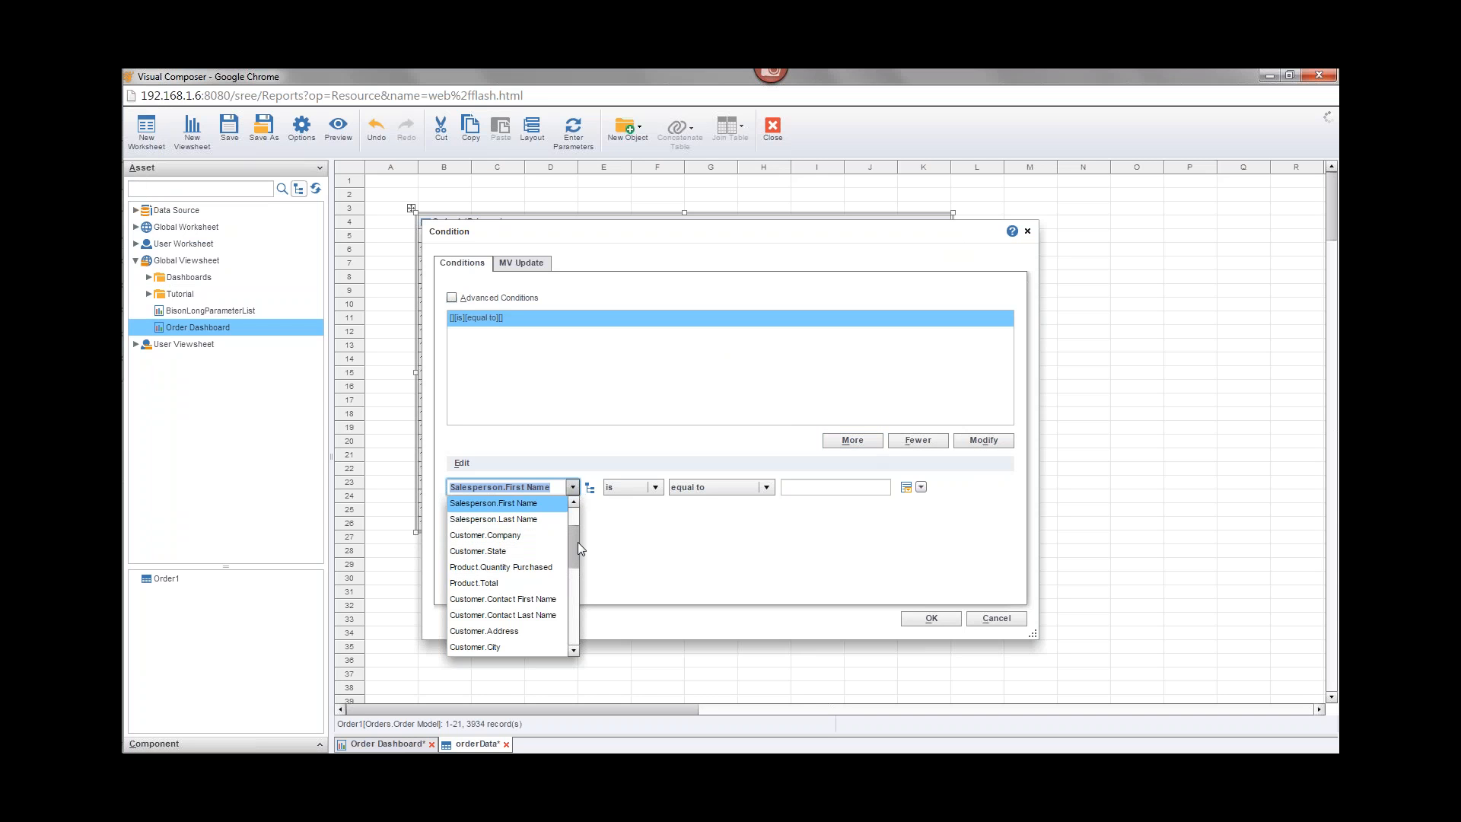
left_click_drag(575, 541, 573, 557)
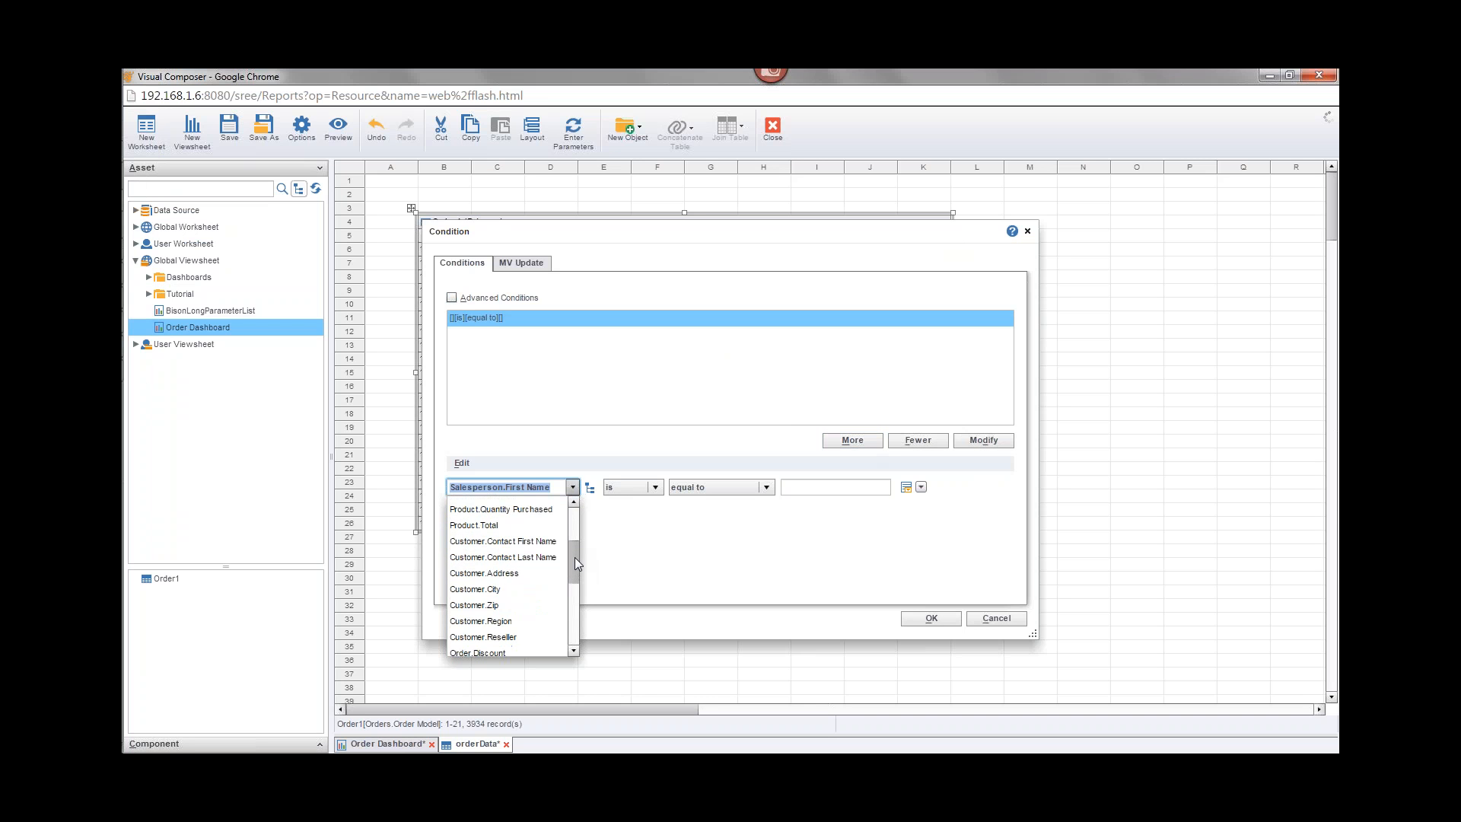
left_click(521, 592)
left_click(905, 487)
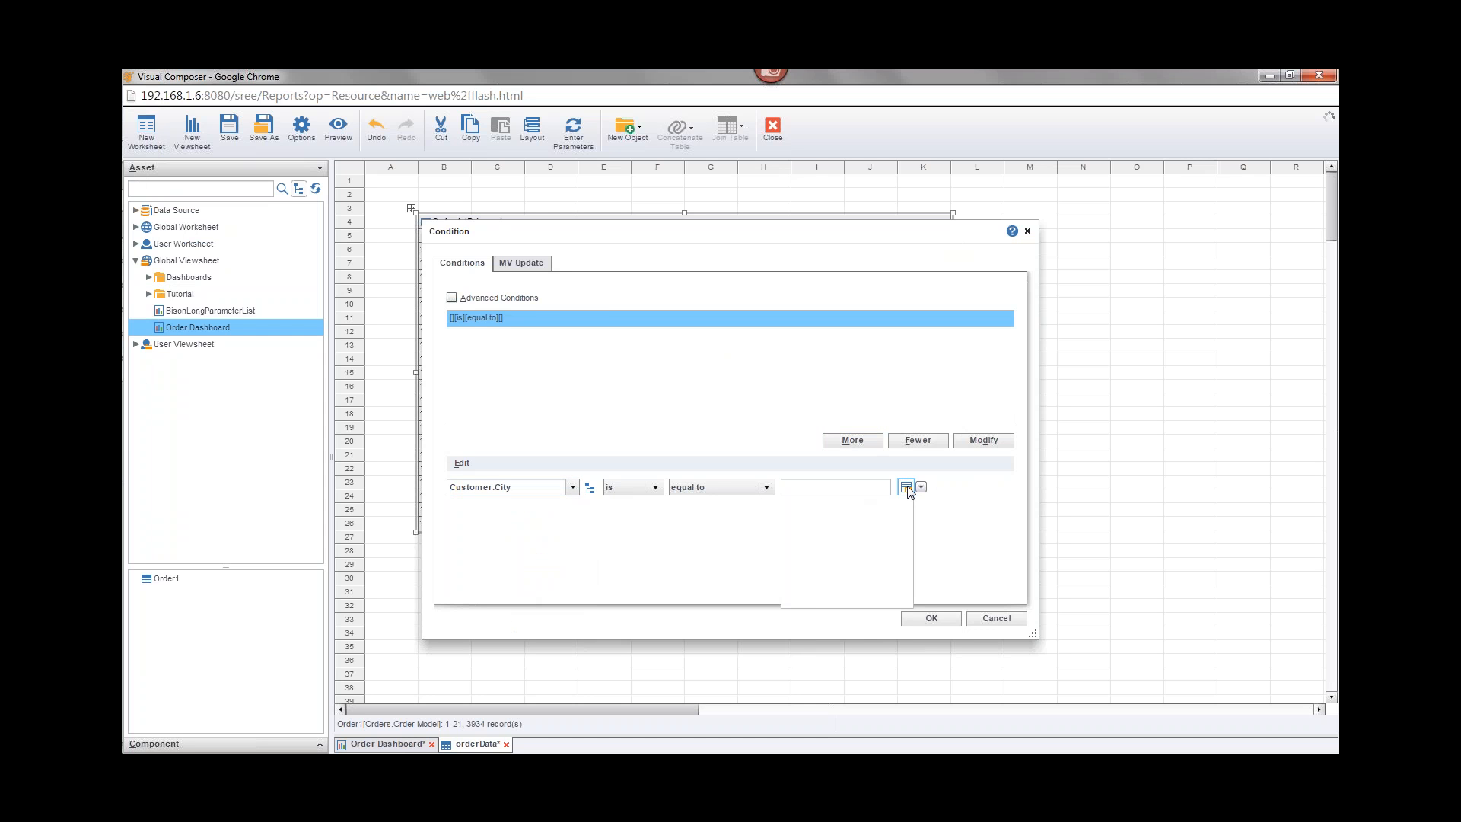
left_click(807, 550)
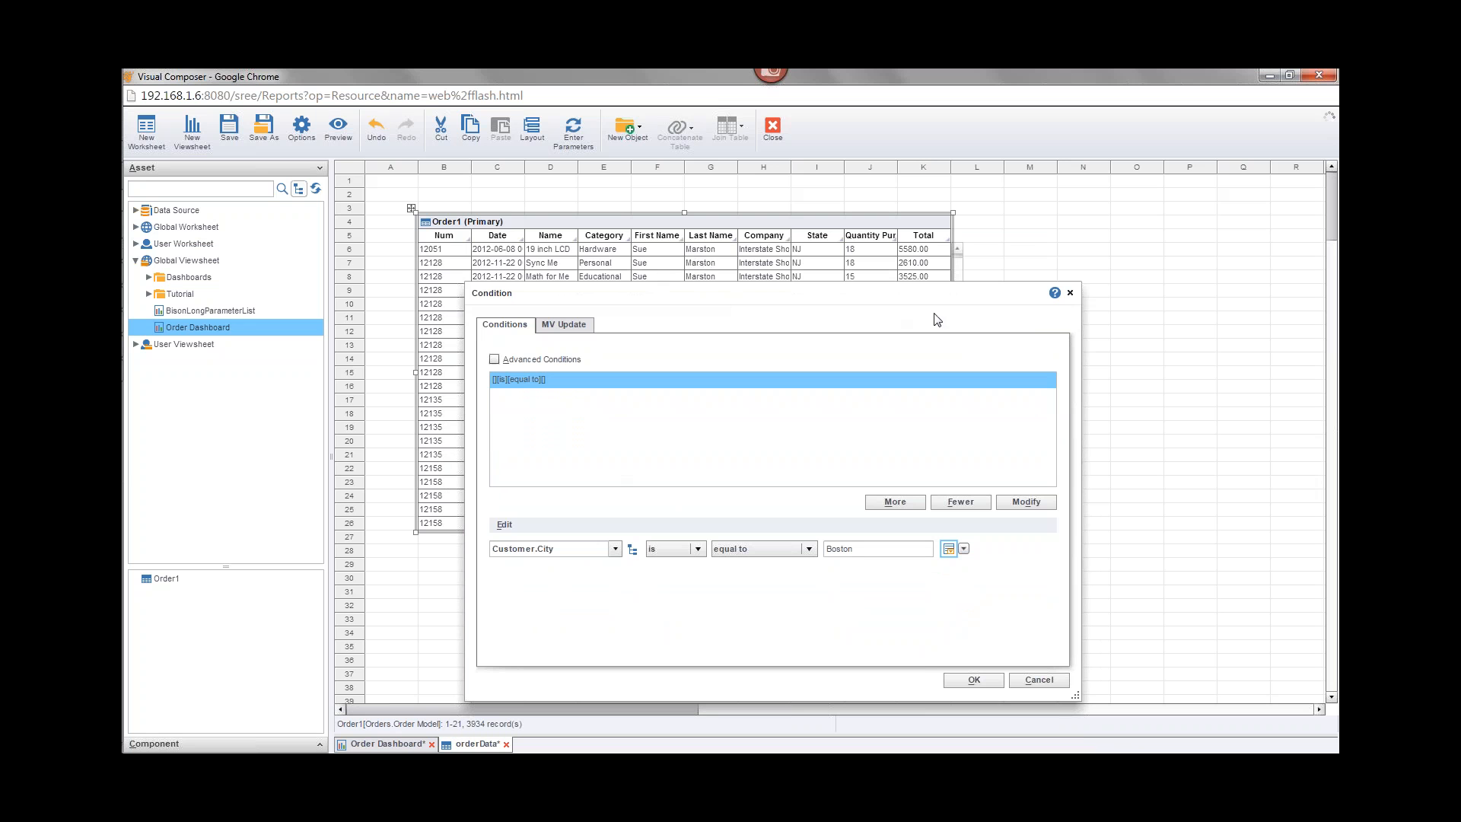
left_click(1070, 292)
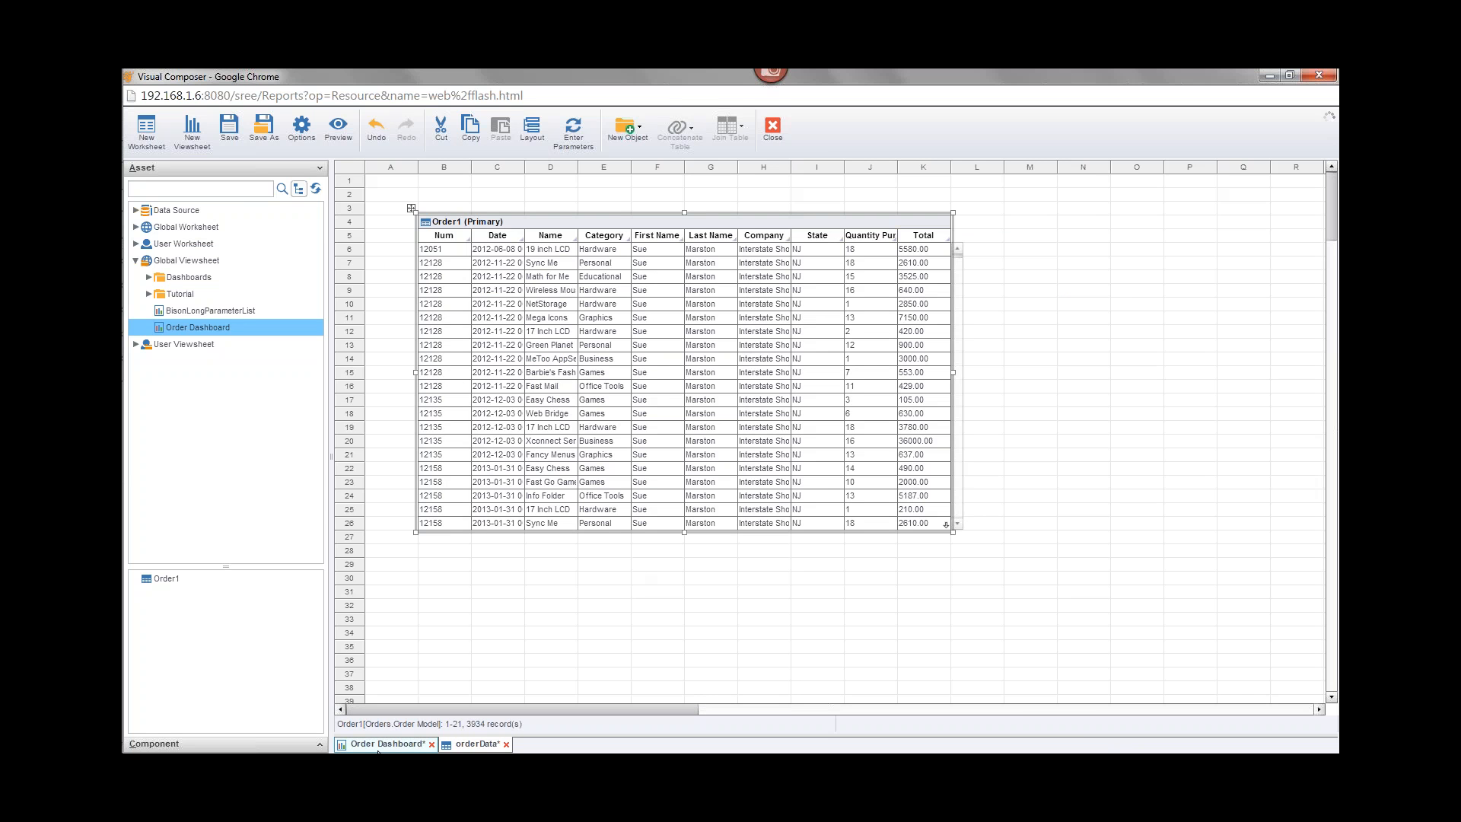
Step: Open the chart's Condition dialog in the Order Dashboard viewsheet and close it
left_click(378, 744)
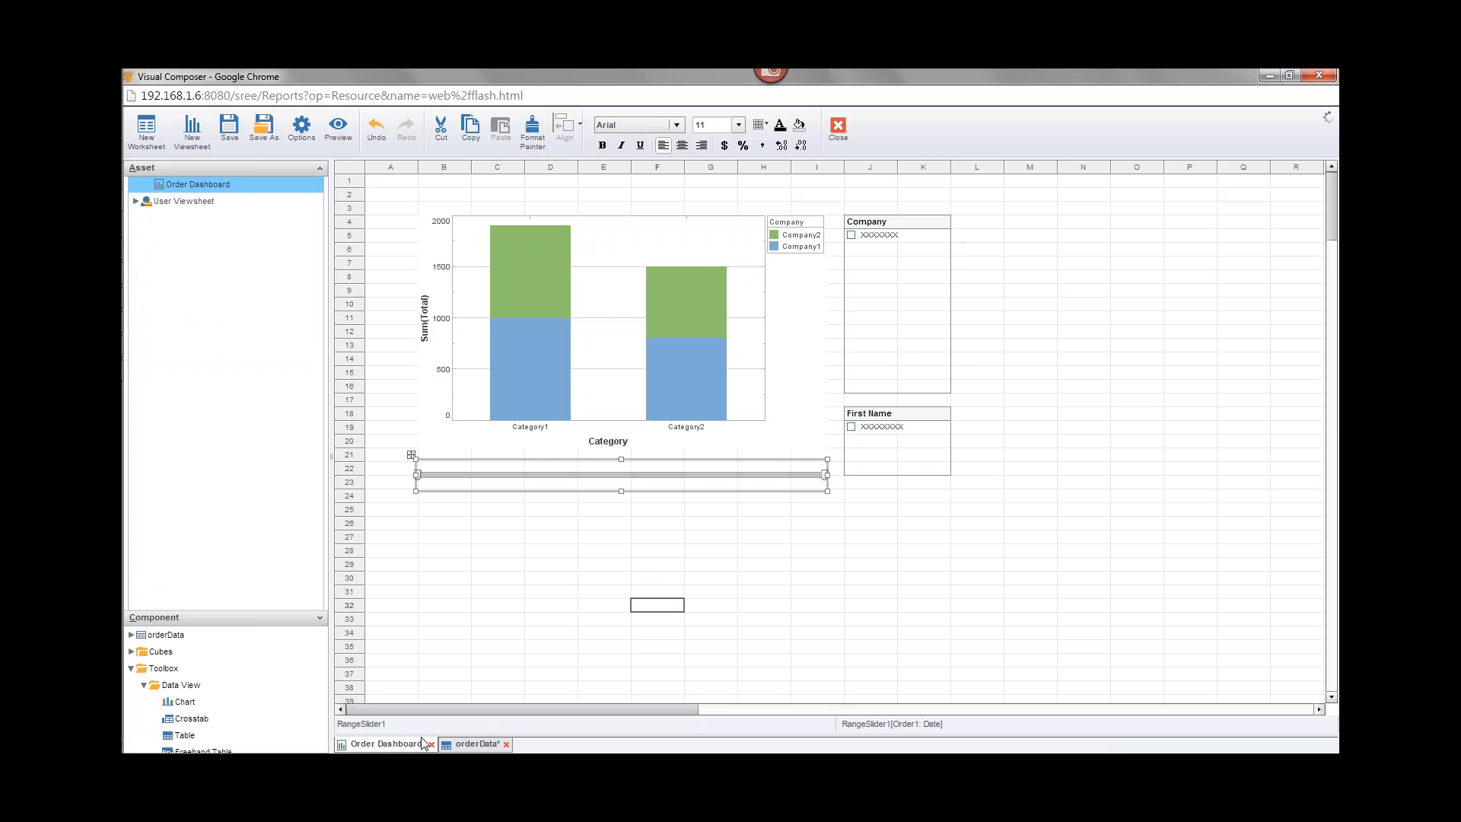
right_click(749, 315)
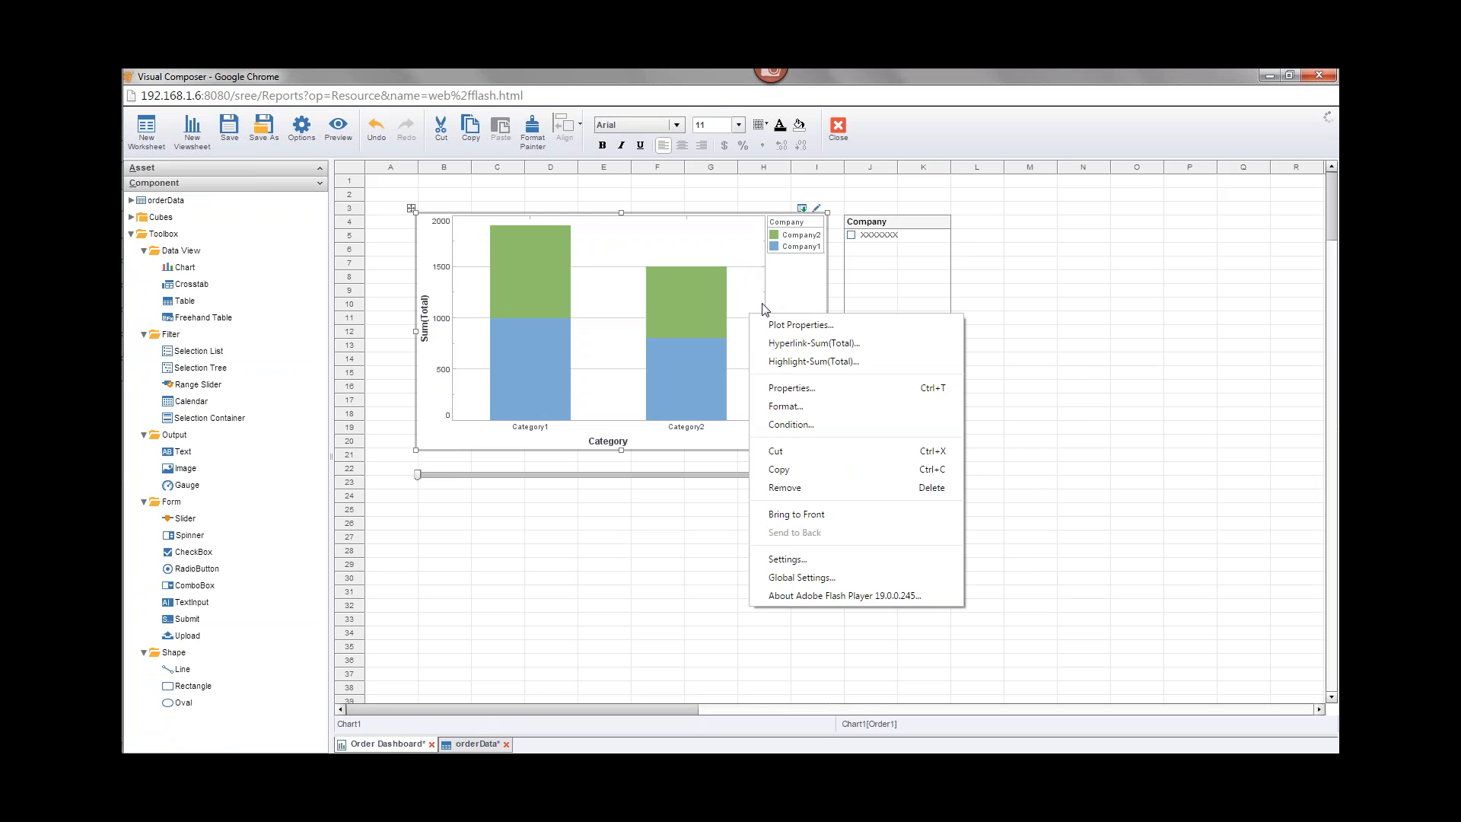
left_click(801, 430)
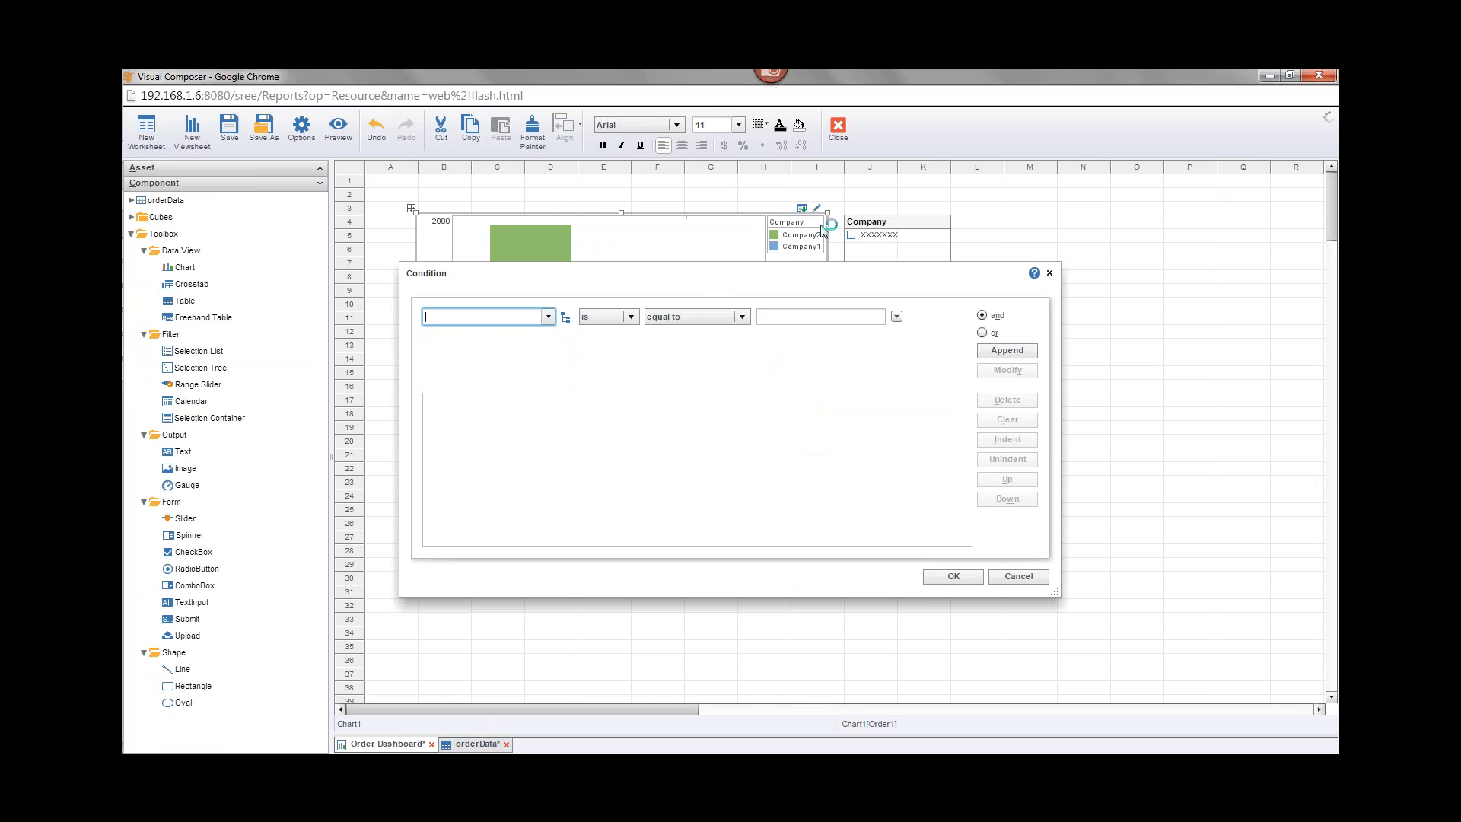
left_click(1049, 272)
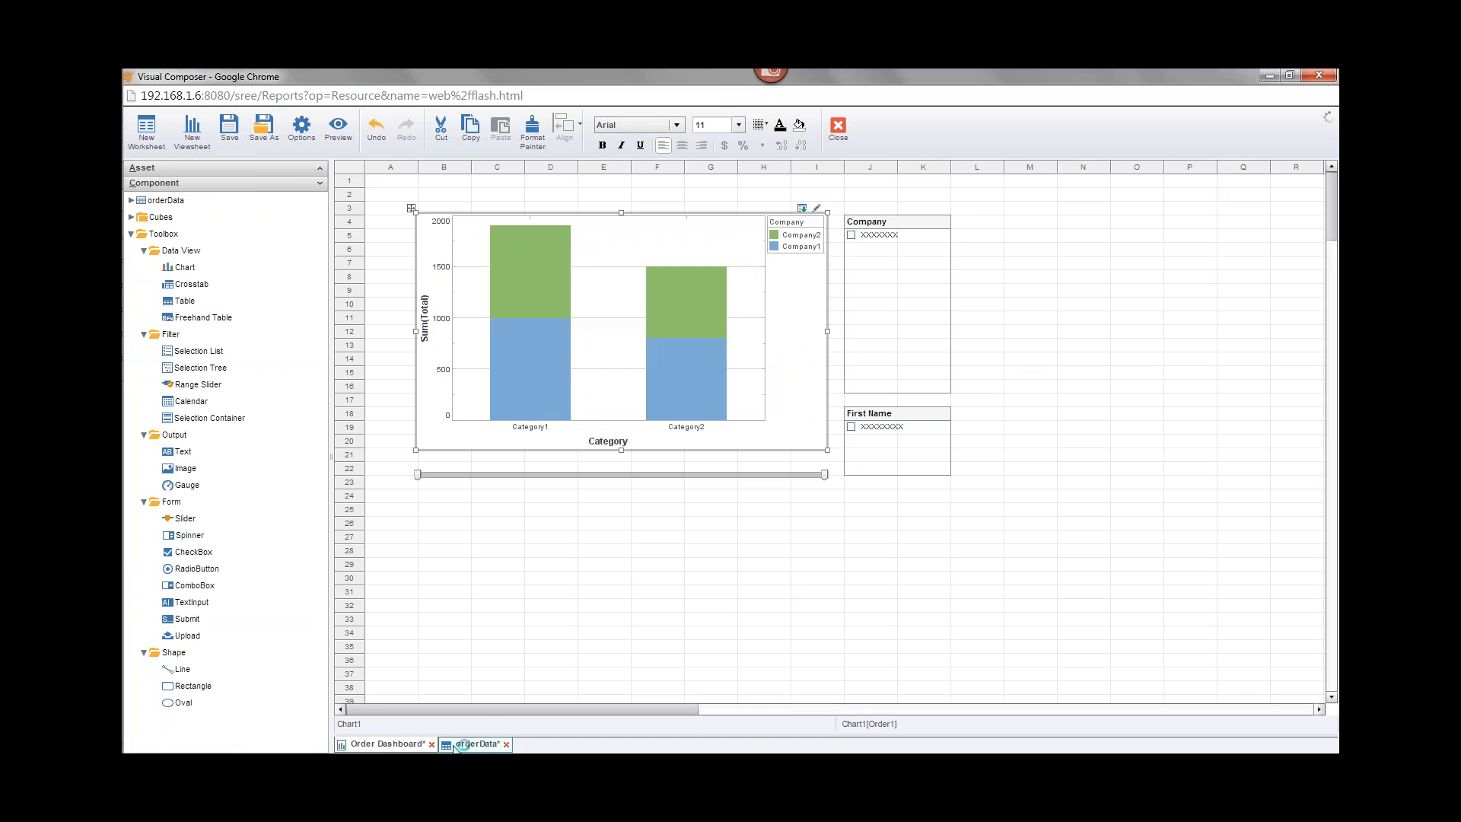
Step: Return to the orderData worksheet and switch to the training webinar PDF
left_click(476, 744)
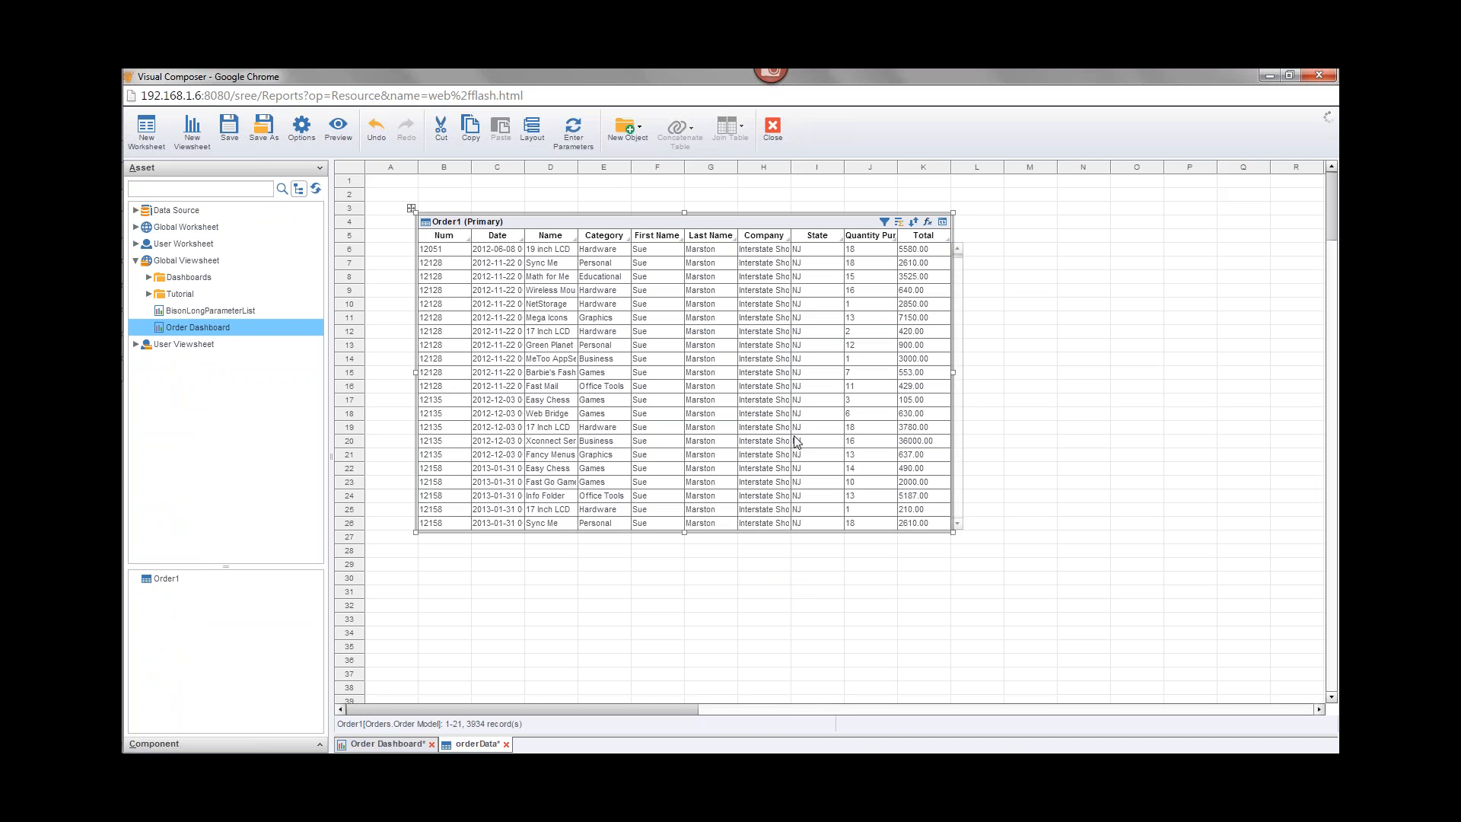
left_click(146, 297)
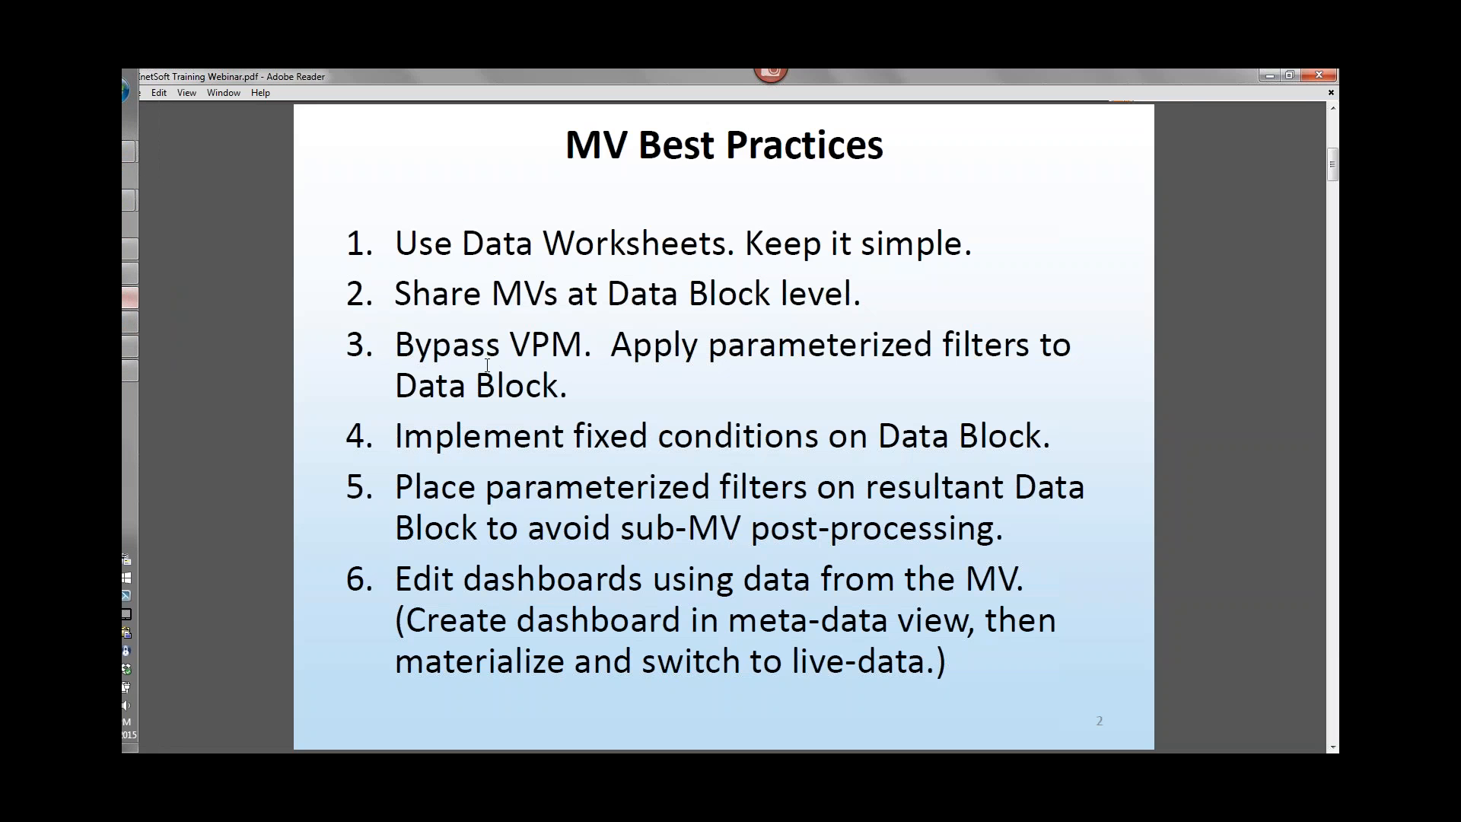
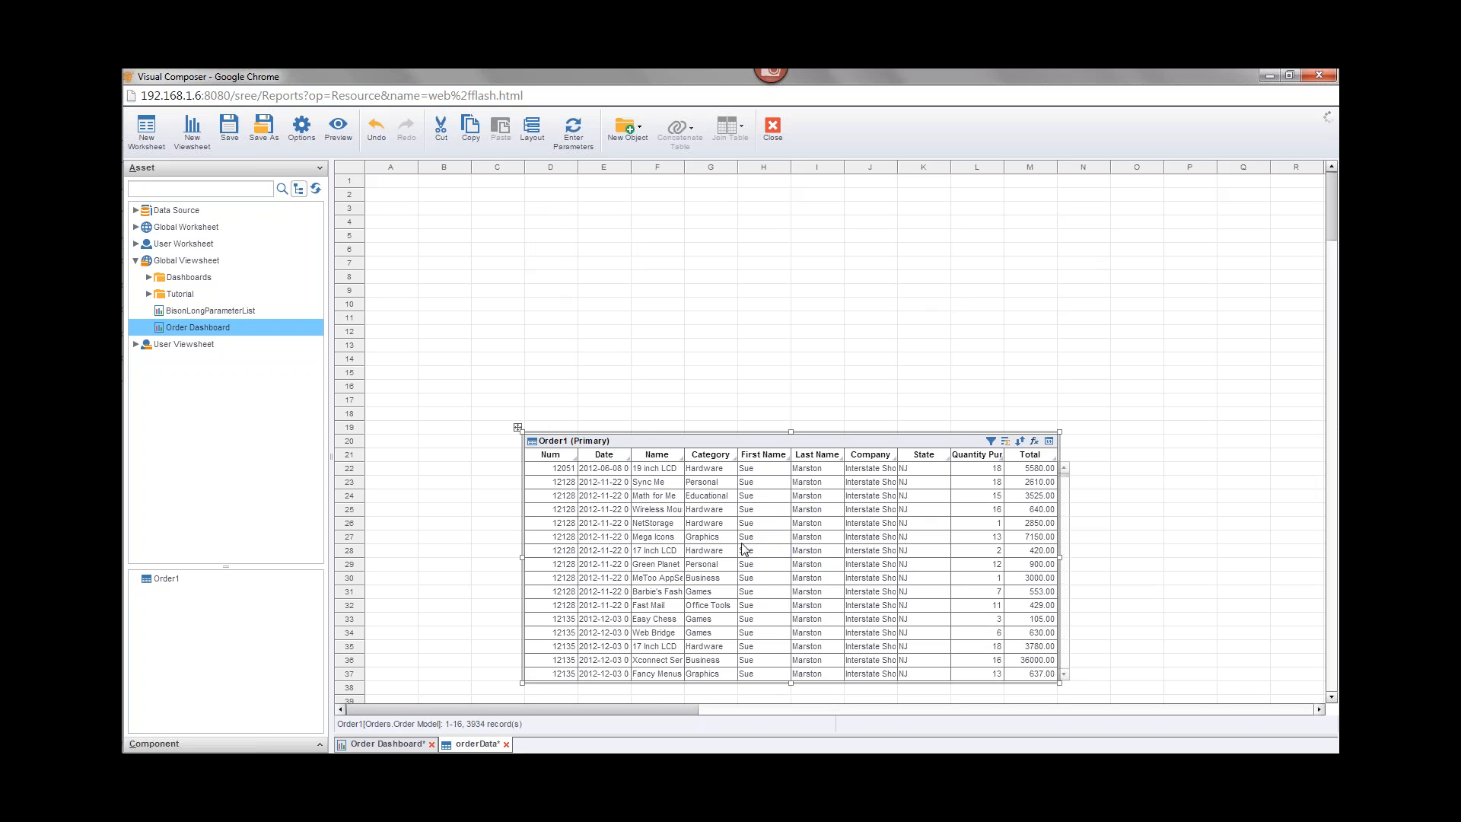
Step: Open Order1's condition dialog and add a condition on Order.Date using a variable value
left_click(991, 441)
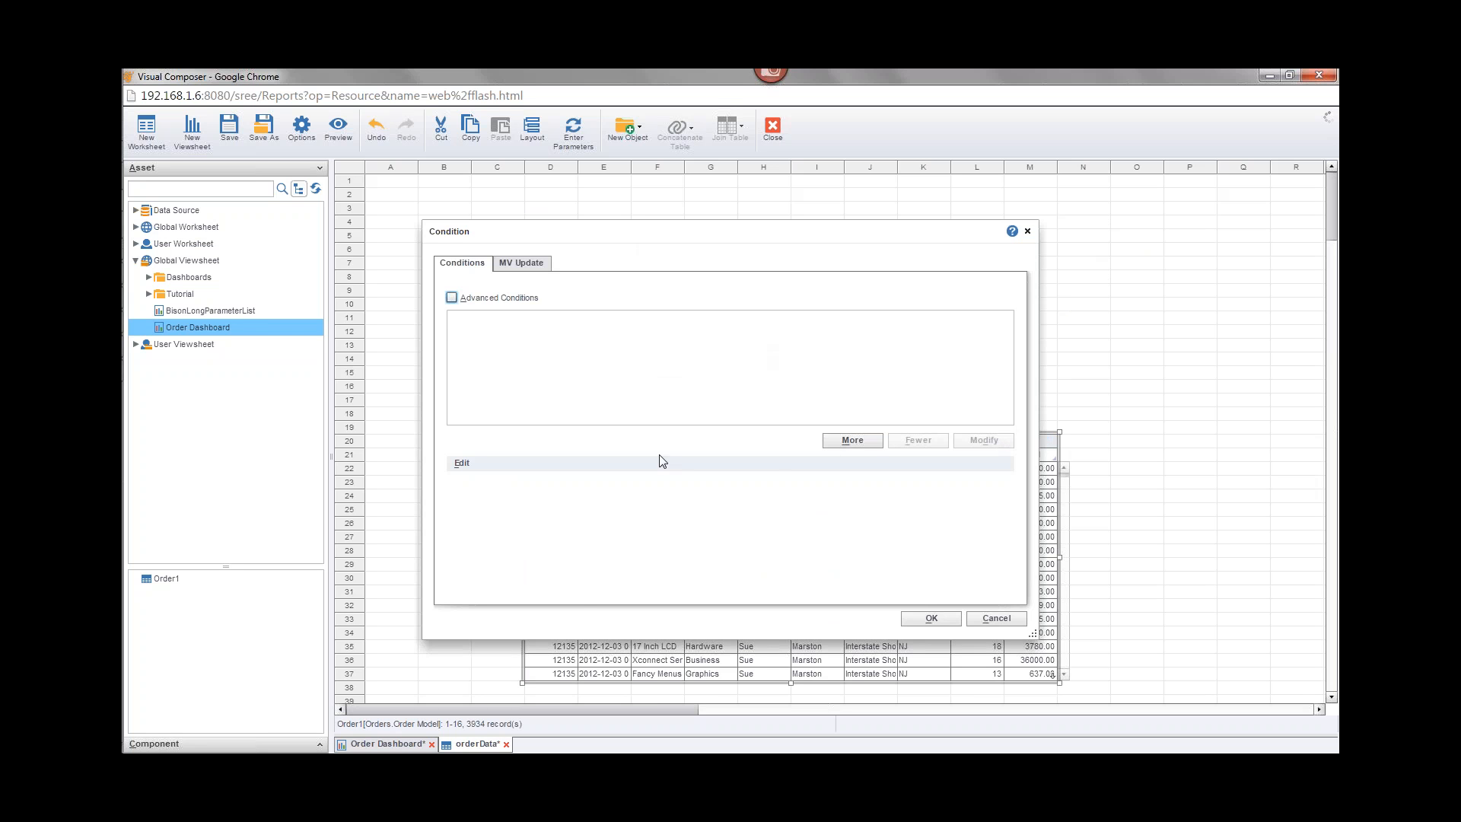
left_click(842, 444)
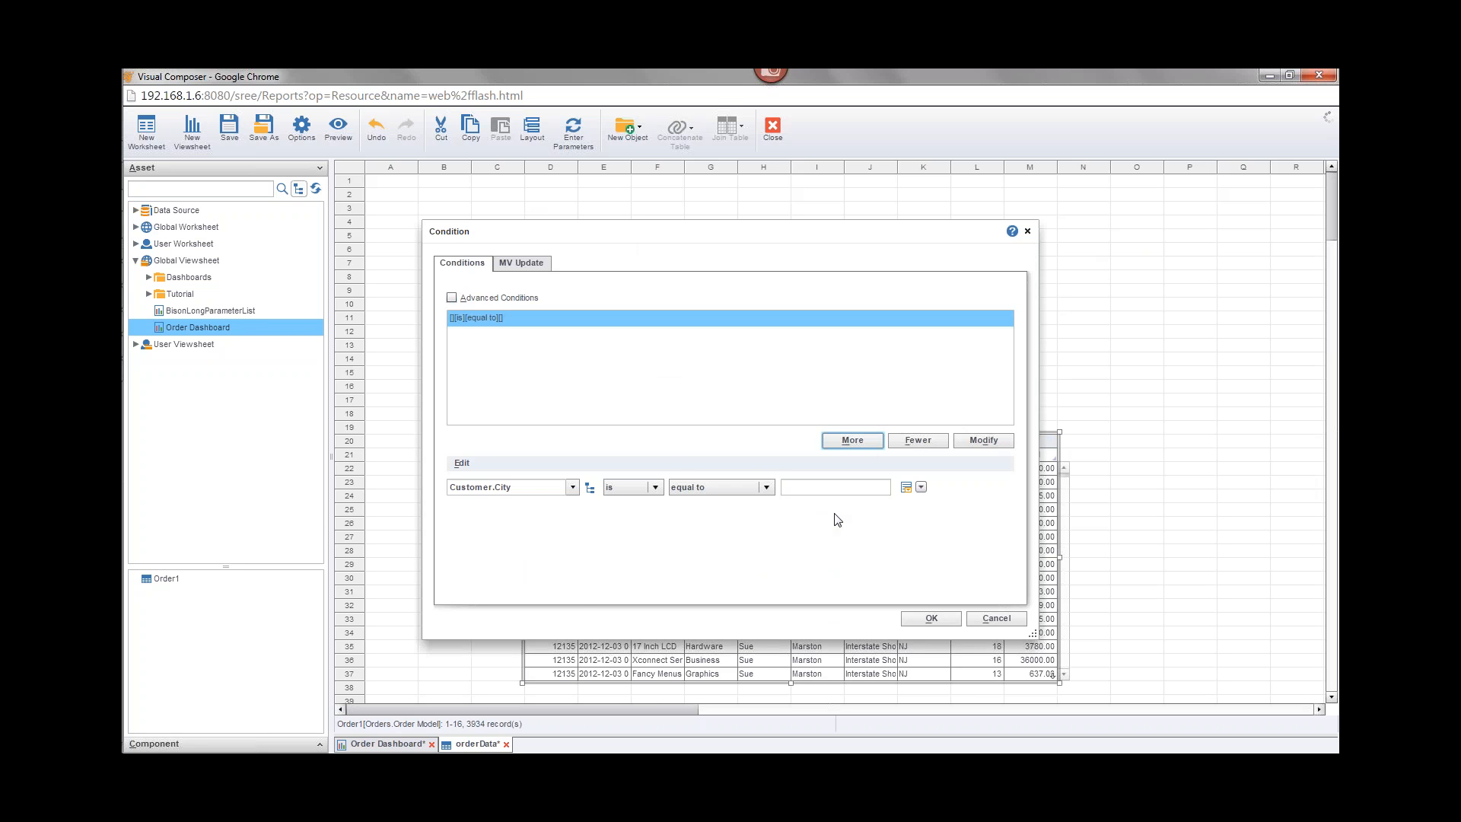
left_click(572, 487)
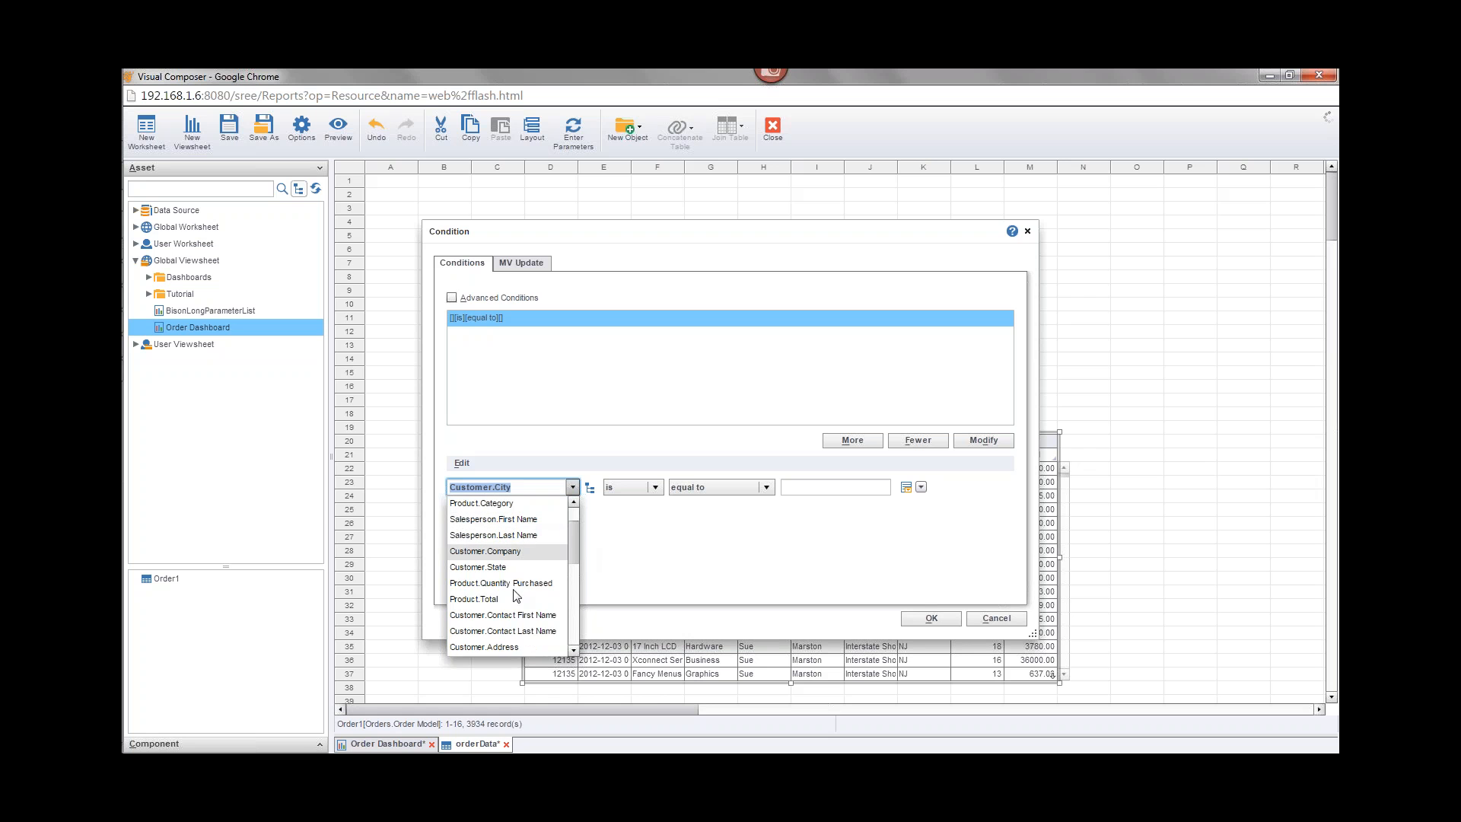
left_click(577, 609)
left_click_drag(573, 592, 566, 525)
left_click(524, 520)
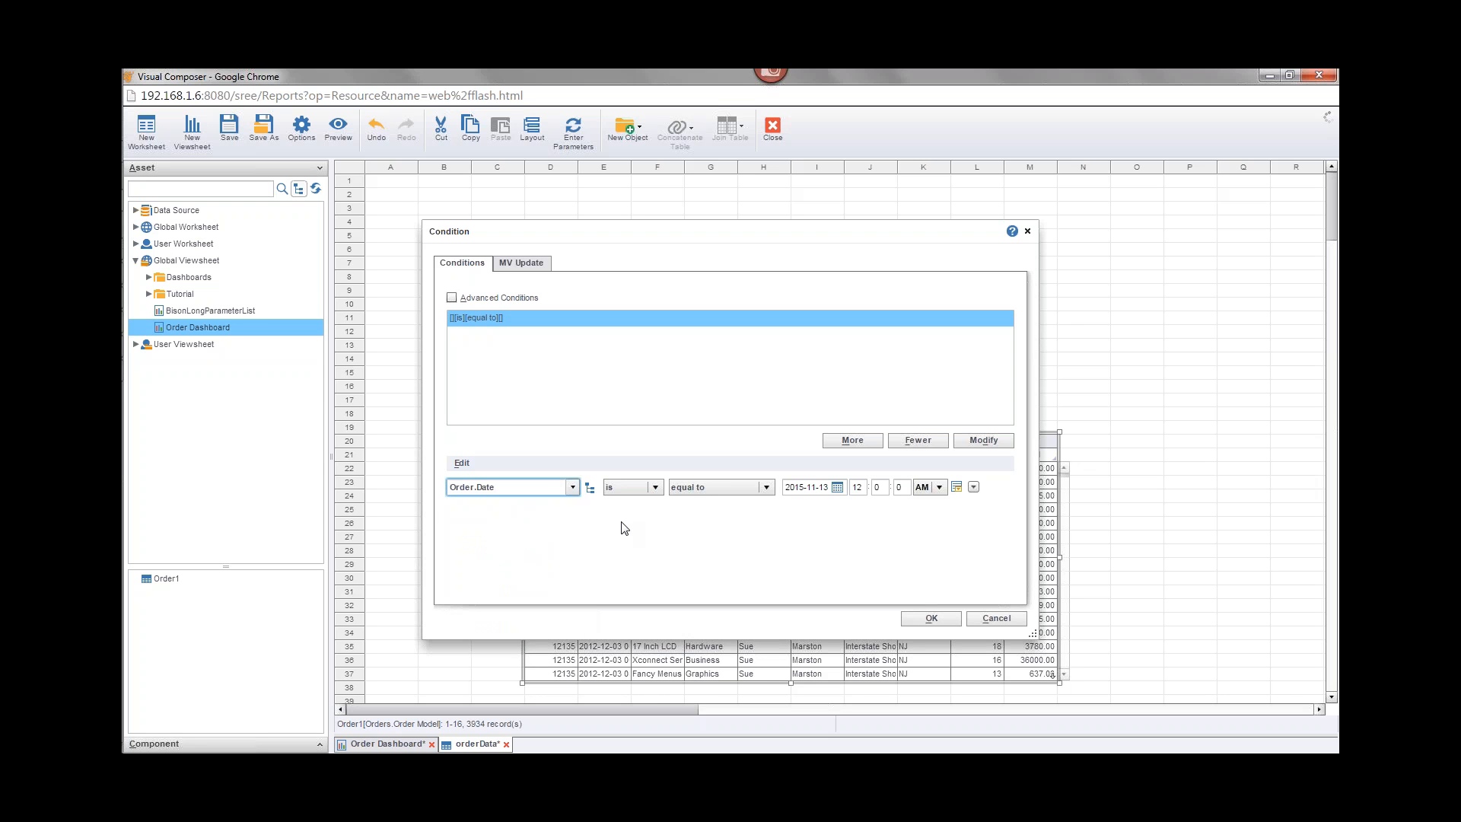
left_click(974, 487)
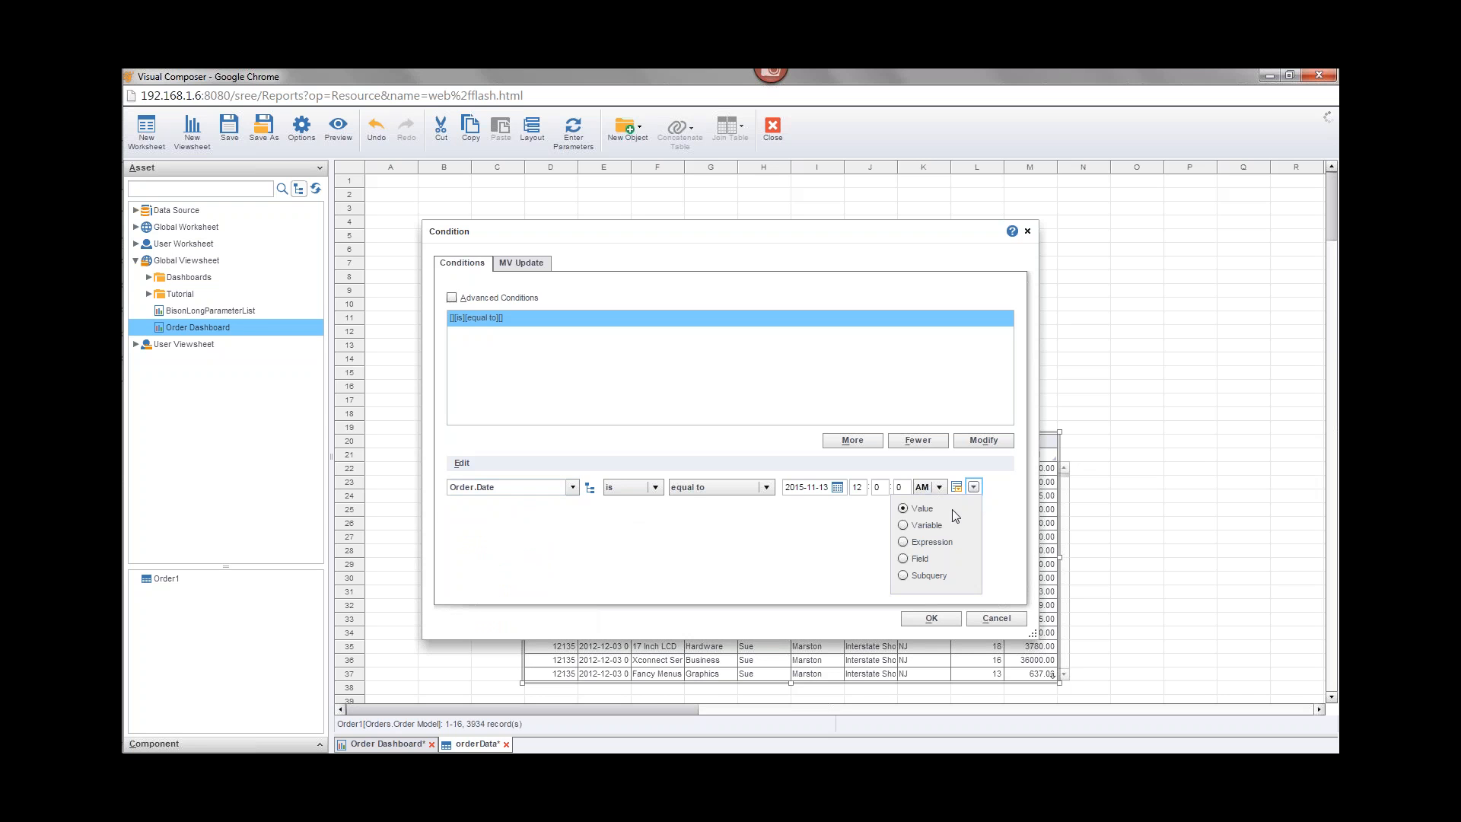
left_click(926, 524)
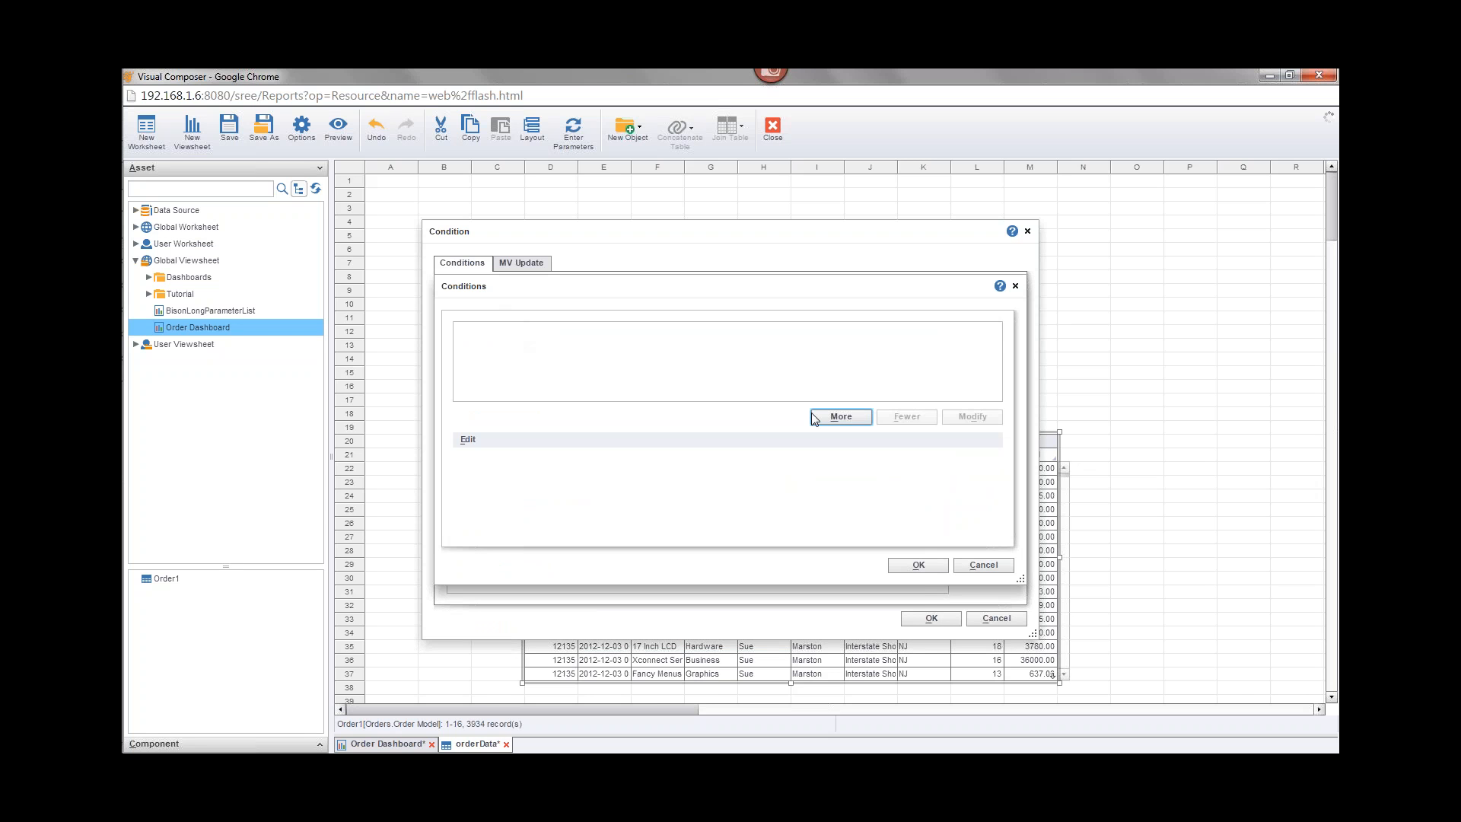
Step: Try adding another Order.Date condition in the nested Conditions dialog, then cancel it and dismiss the error
left_click(832, 417)
left_click(579, 464)
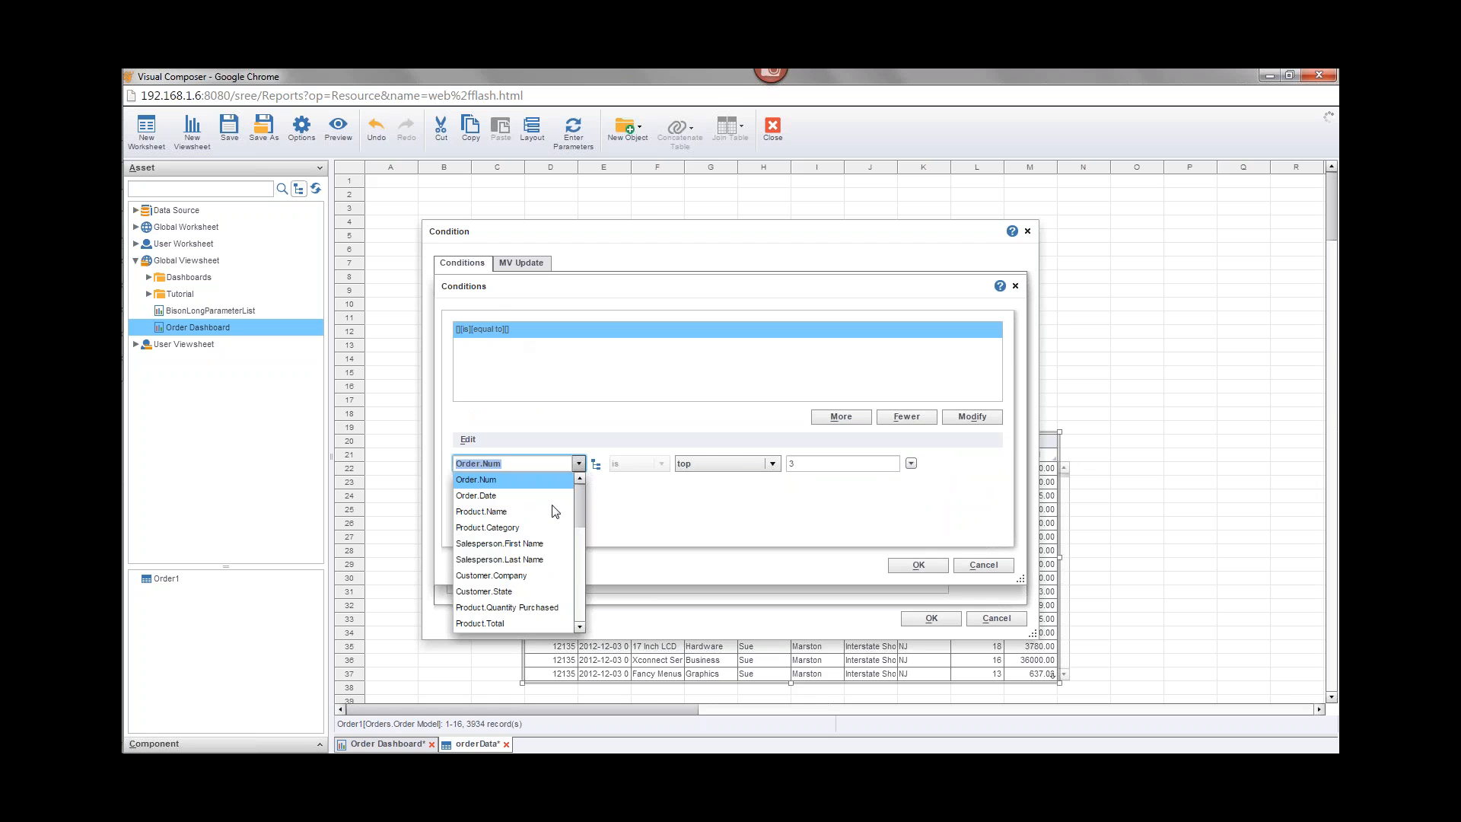
left_click(535, 496)
left_click(745, 463)
left_click(757, 463)
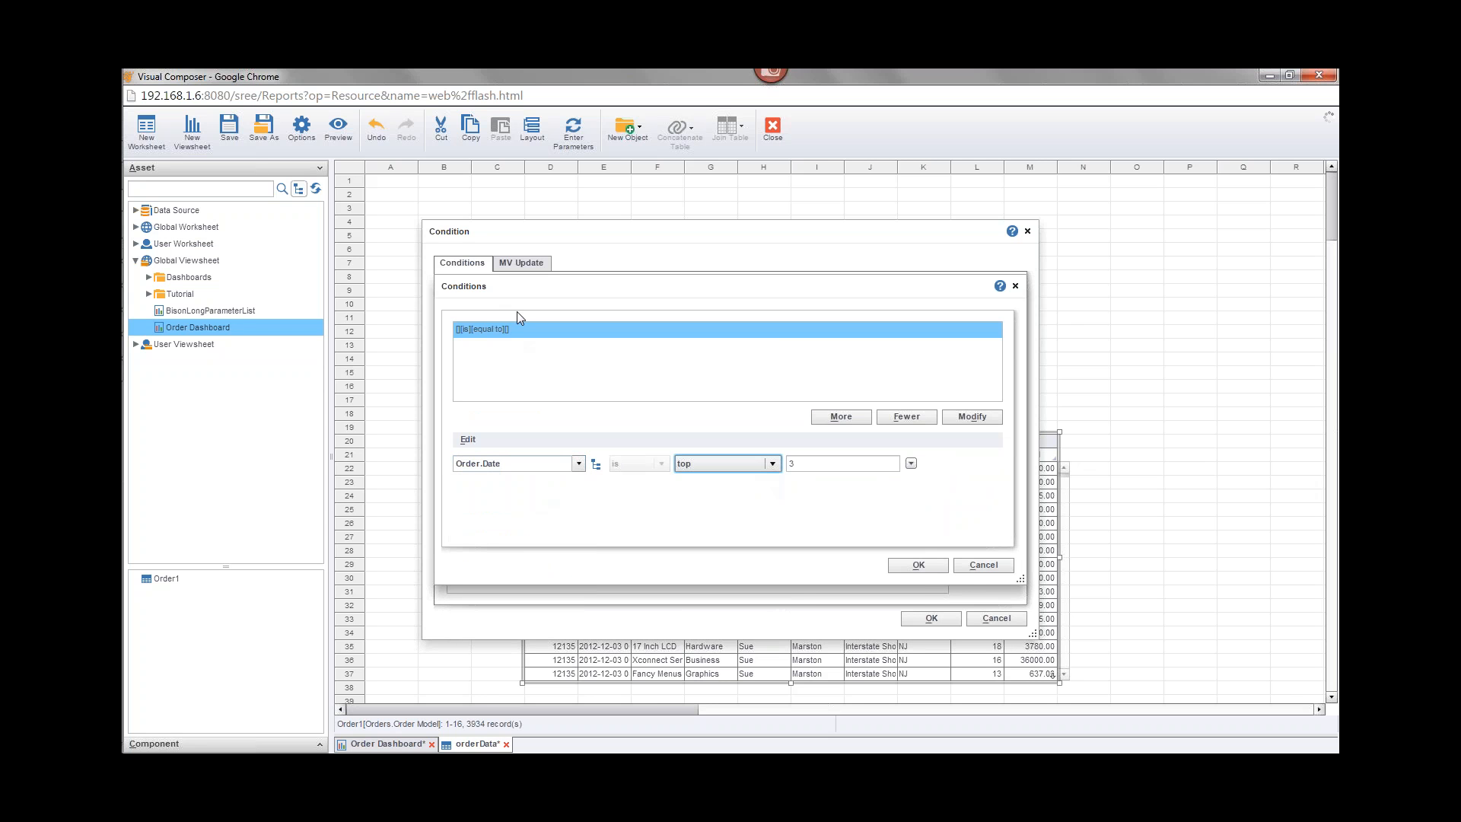
left_click(986, 567)
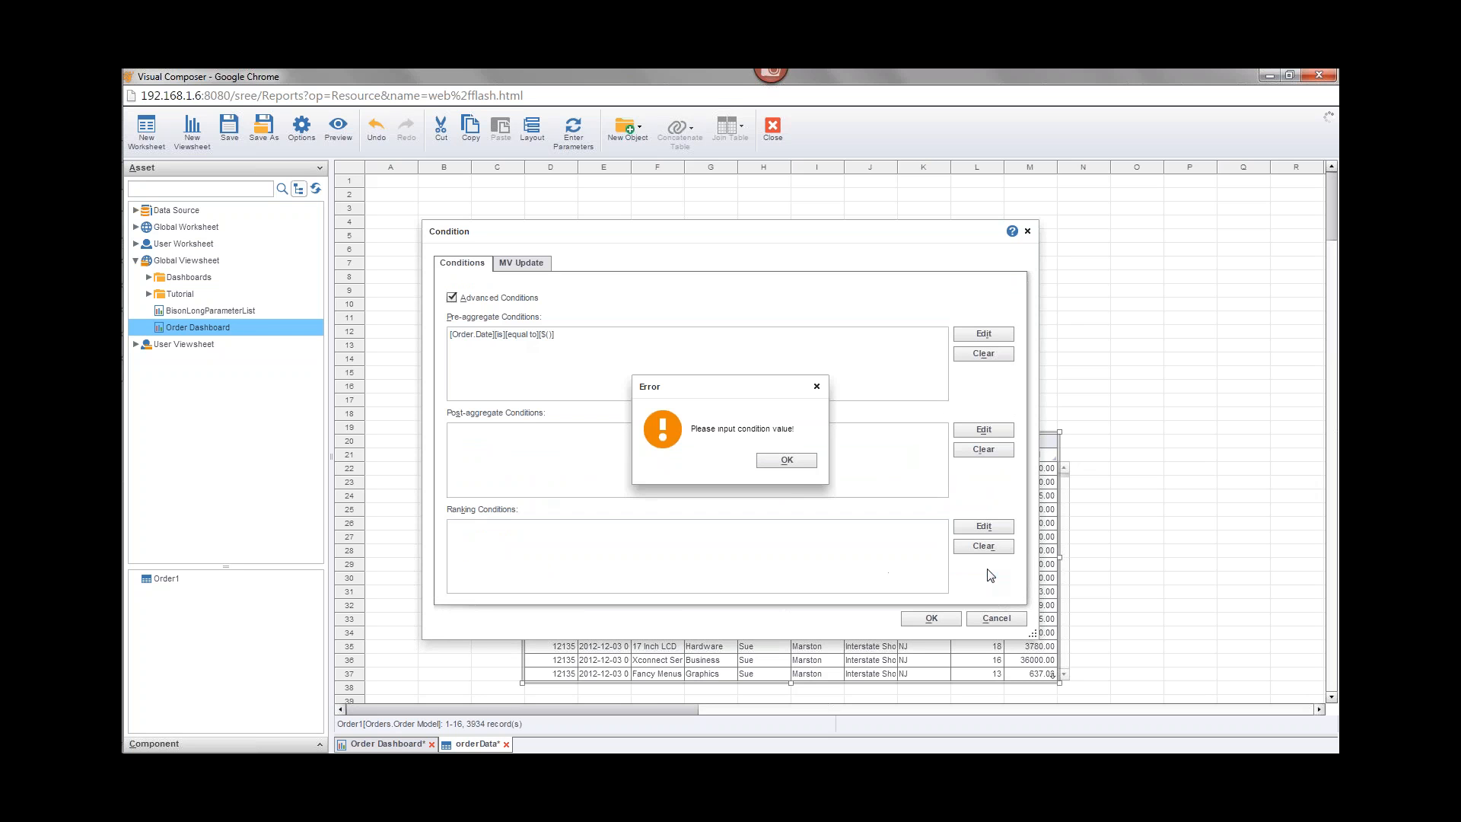
left_click(795, 465)
Step: Edit the pre-aggregate condition so Order.Date equals the variable date, then close both condition dialogs
left_click(549, 334)
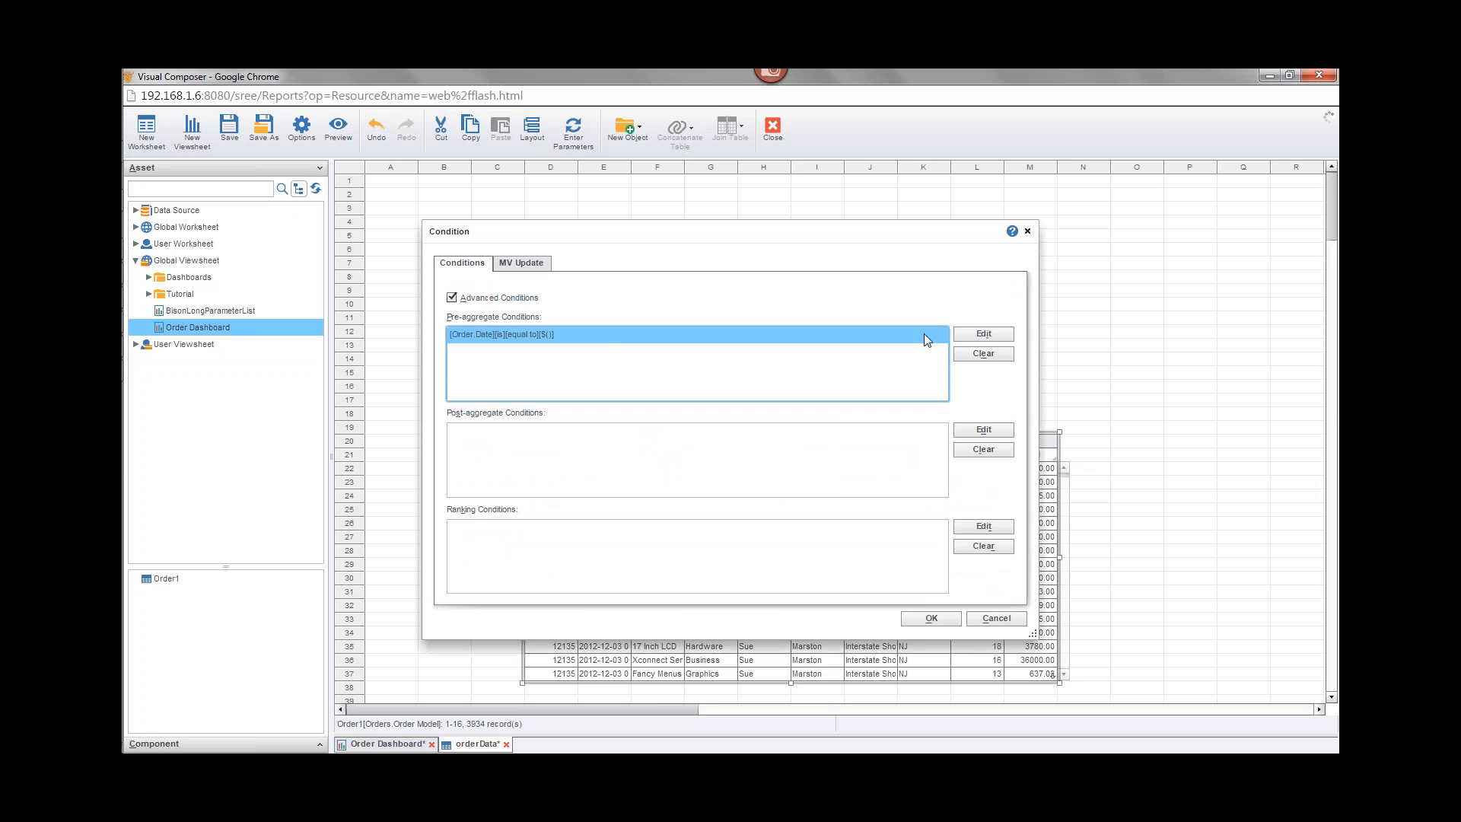
left_click(1000, 339)
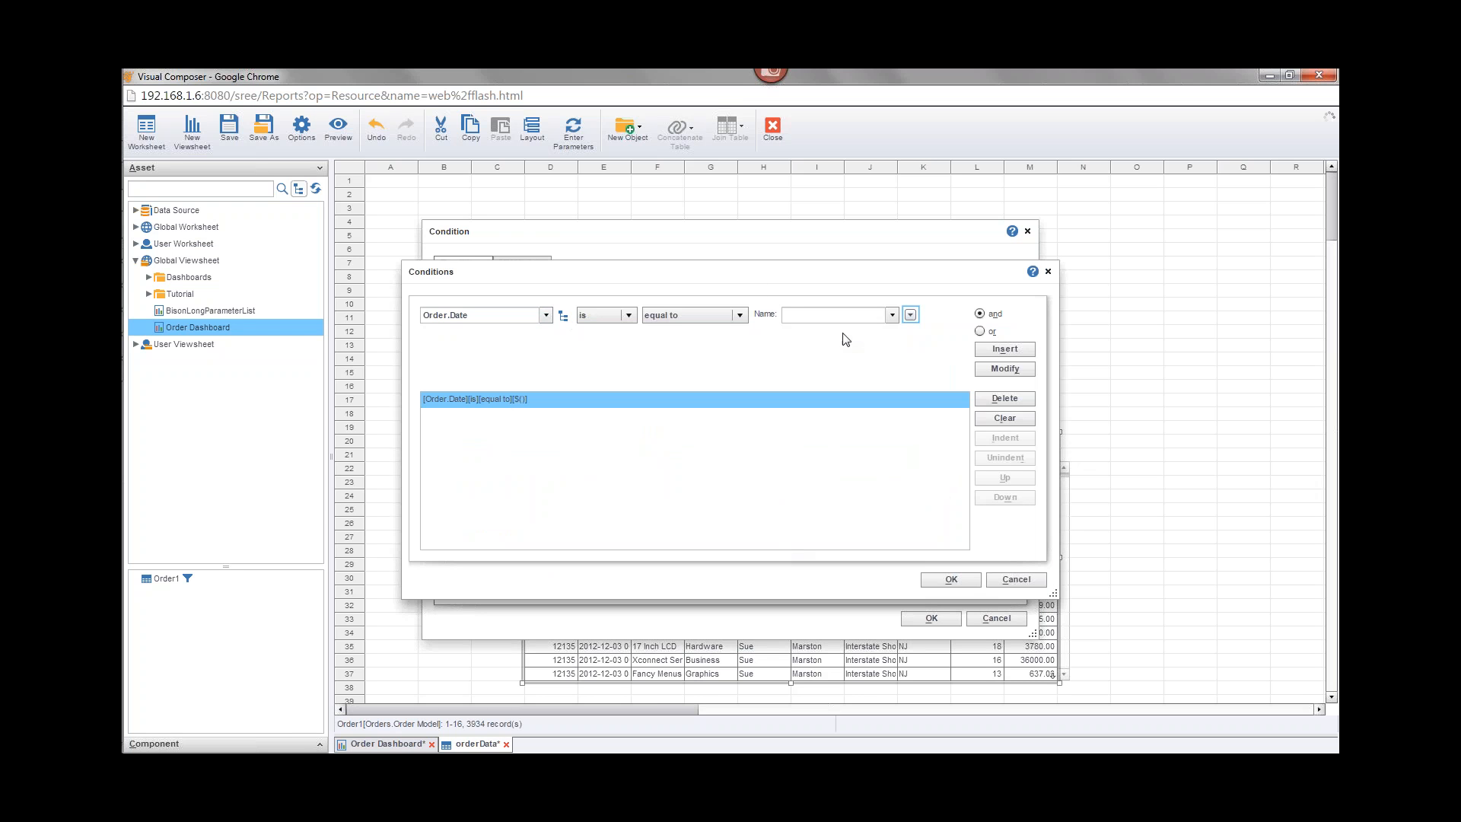
left_click(892, 314)
left_click(910, 315)
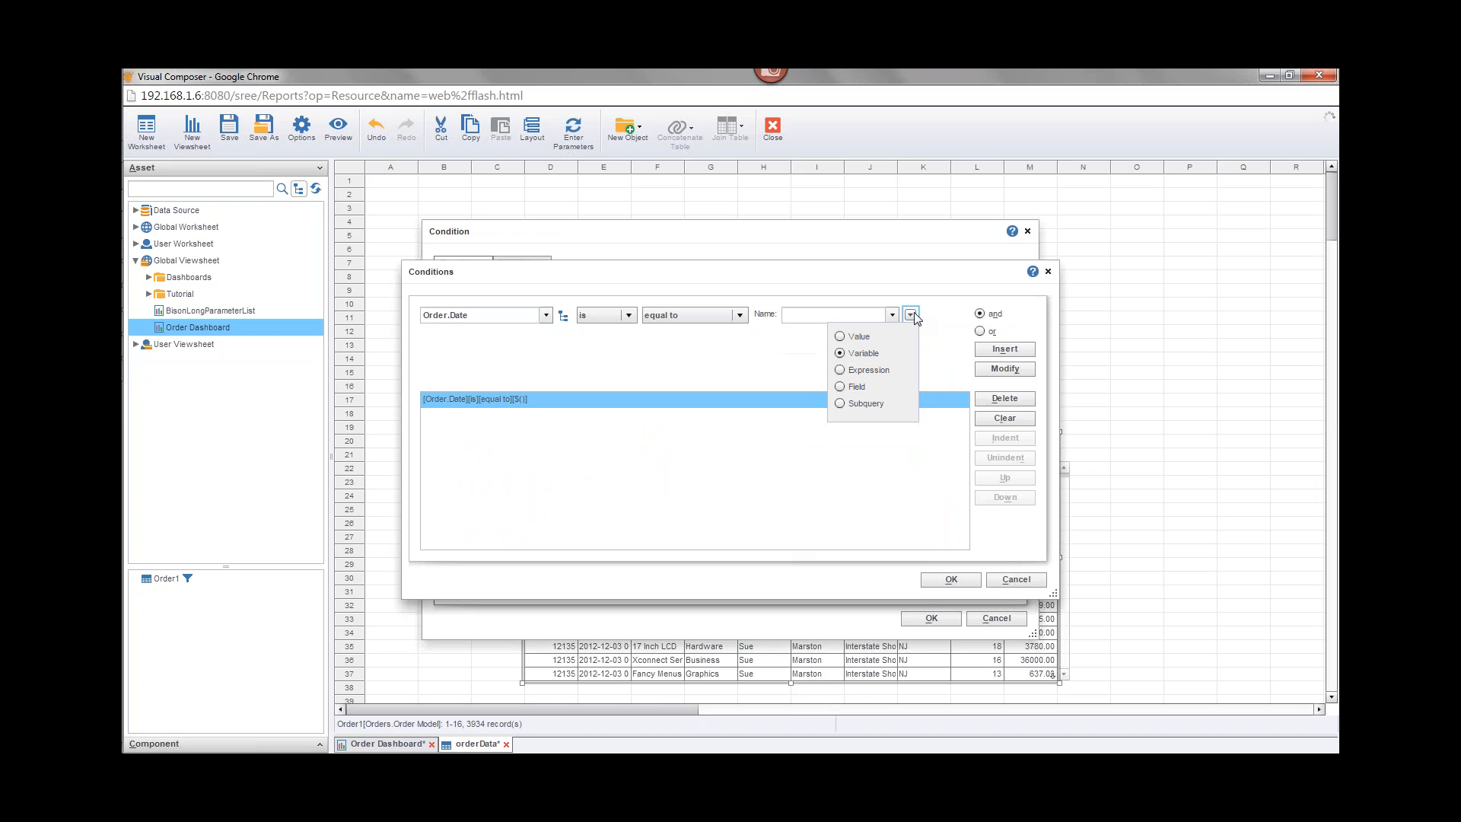
left_click(910, 315)
left_click(910, 316)
left_click(862, 316)
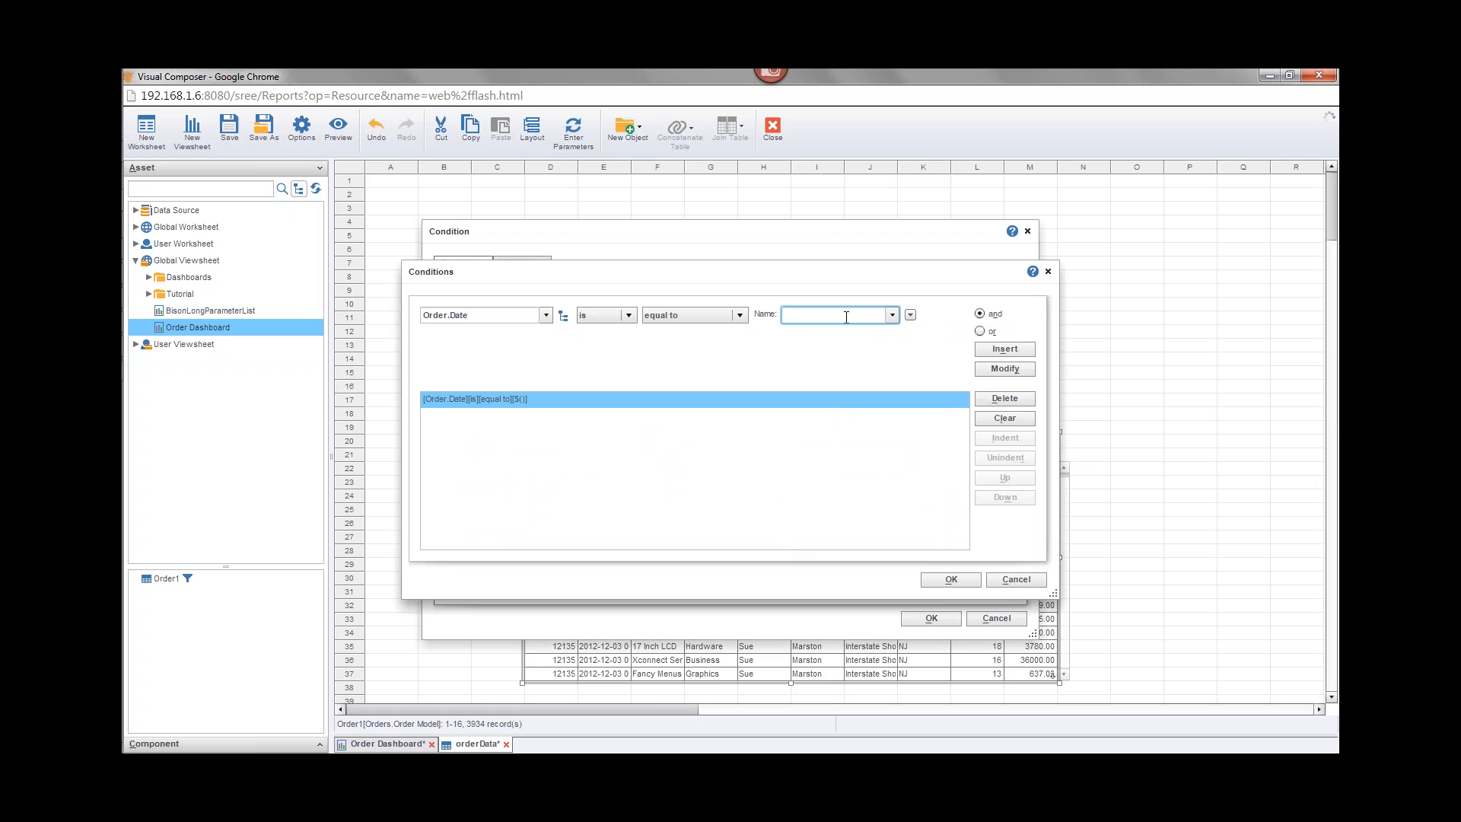
type("date")
left_click(1005, 372)
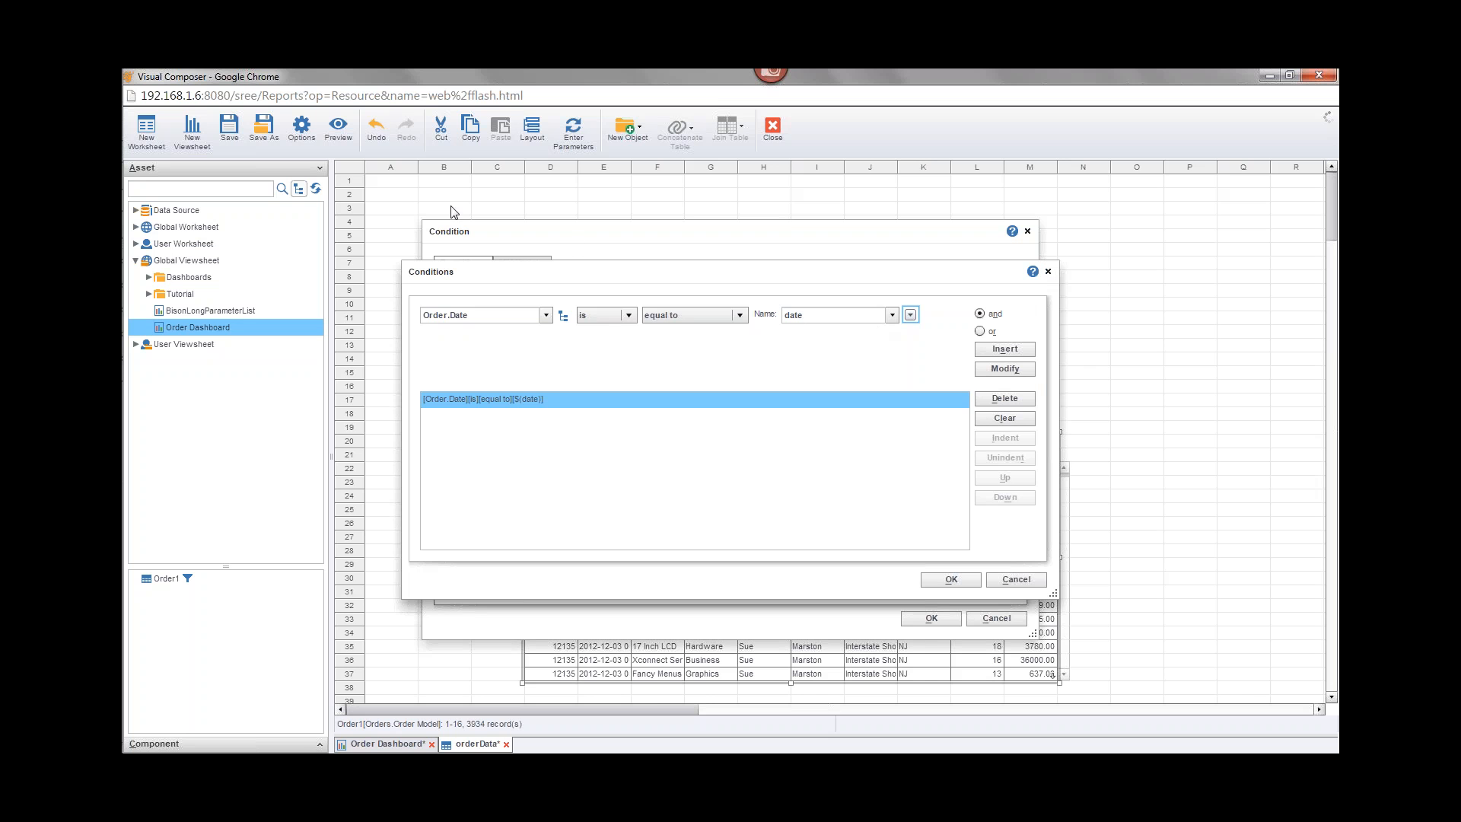
left_click(1048, 271)
left_click(1027, 231)
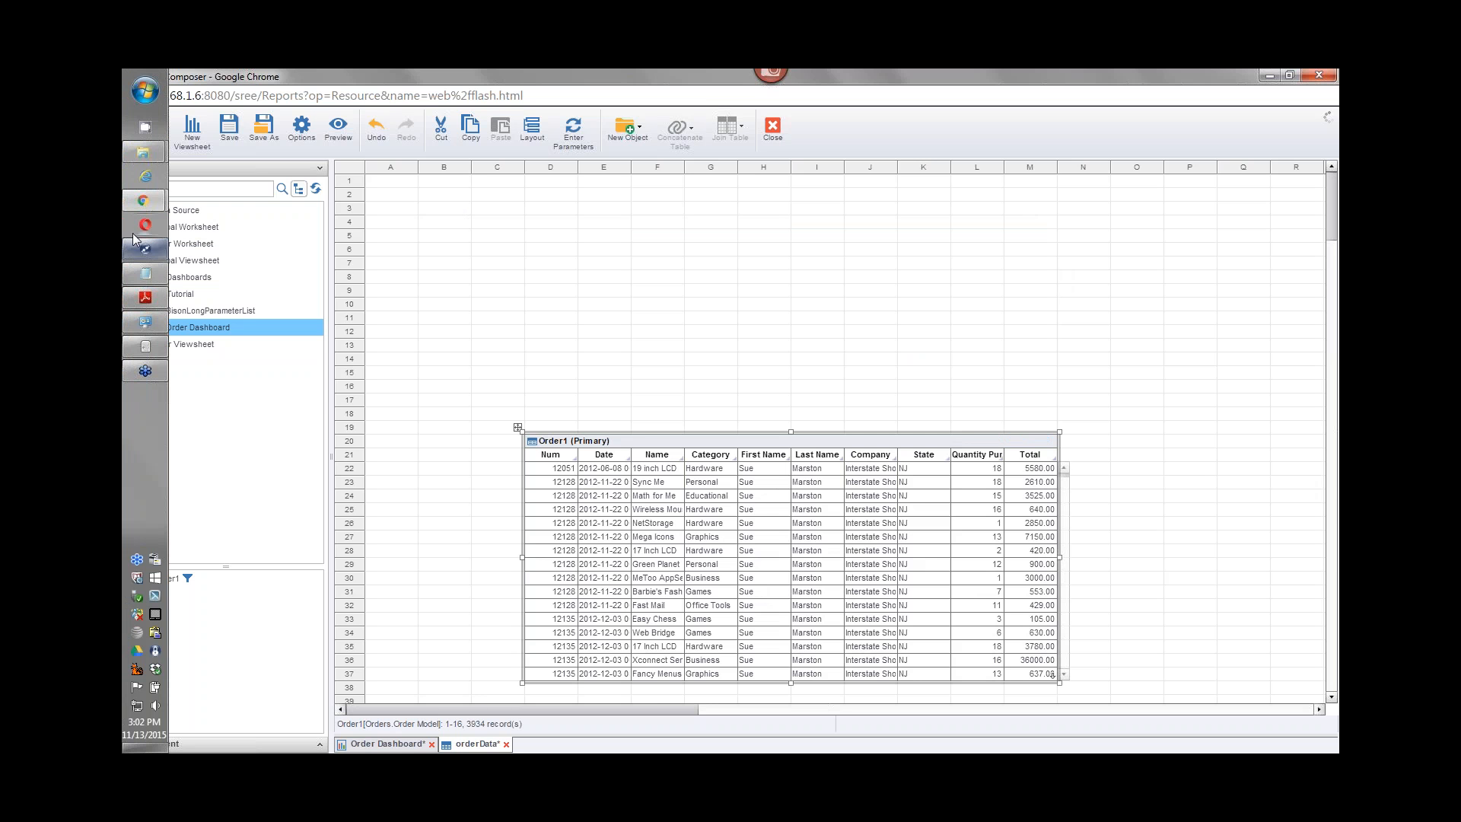
Step: Switch to the training webinar PDF and back to the Order Dashboard viewsheet
mouse_move(142, 204)
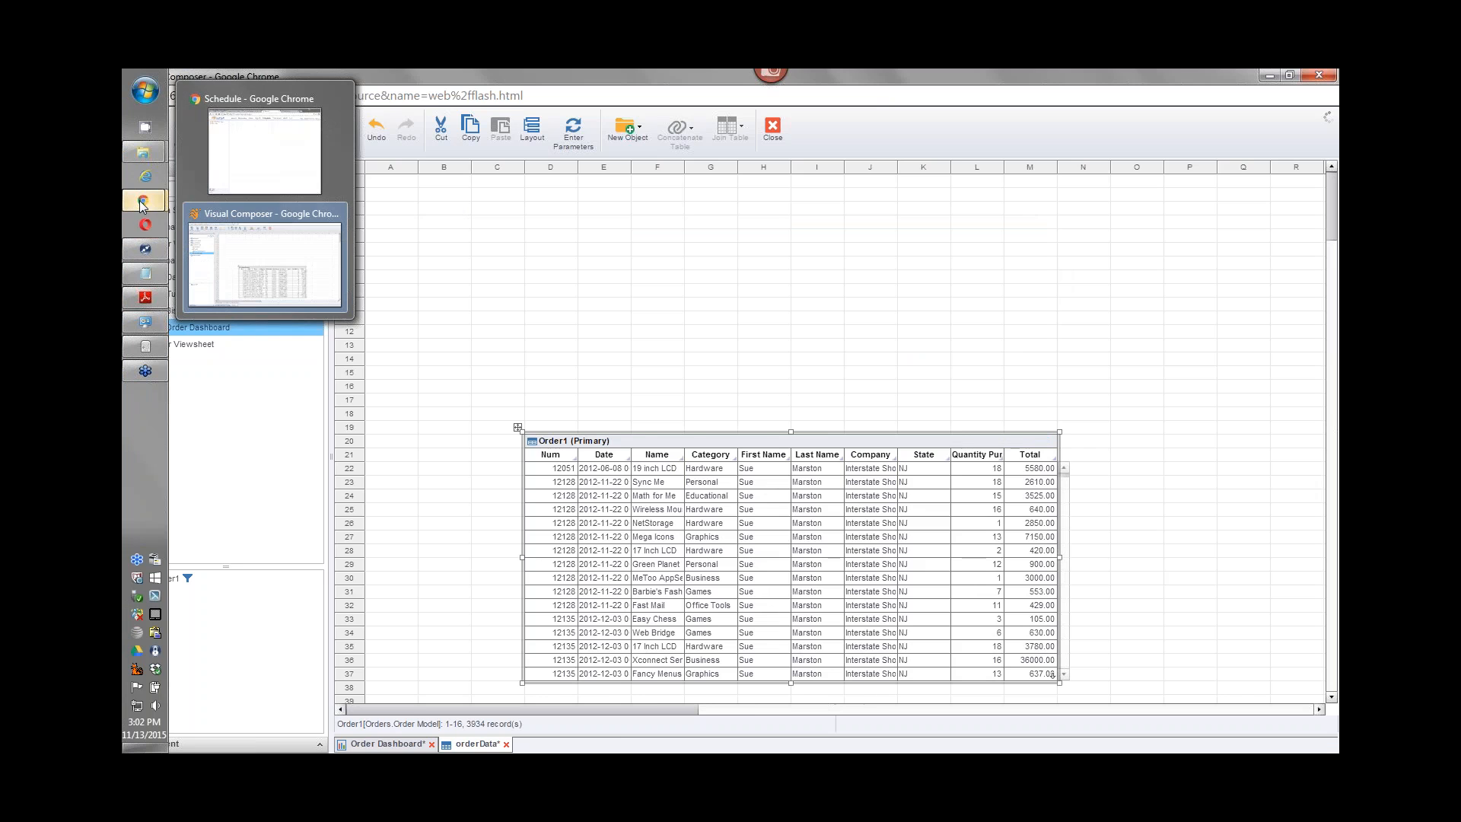
left_click(144, 300)
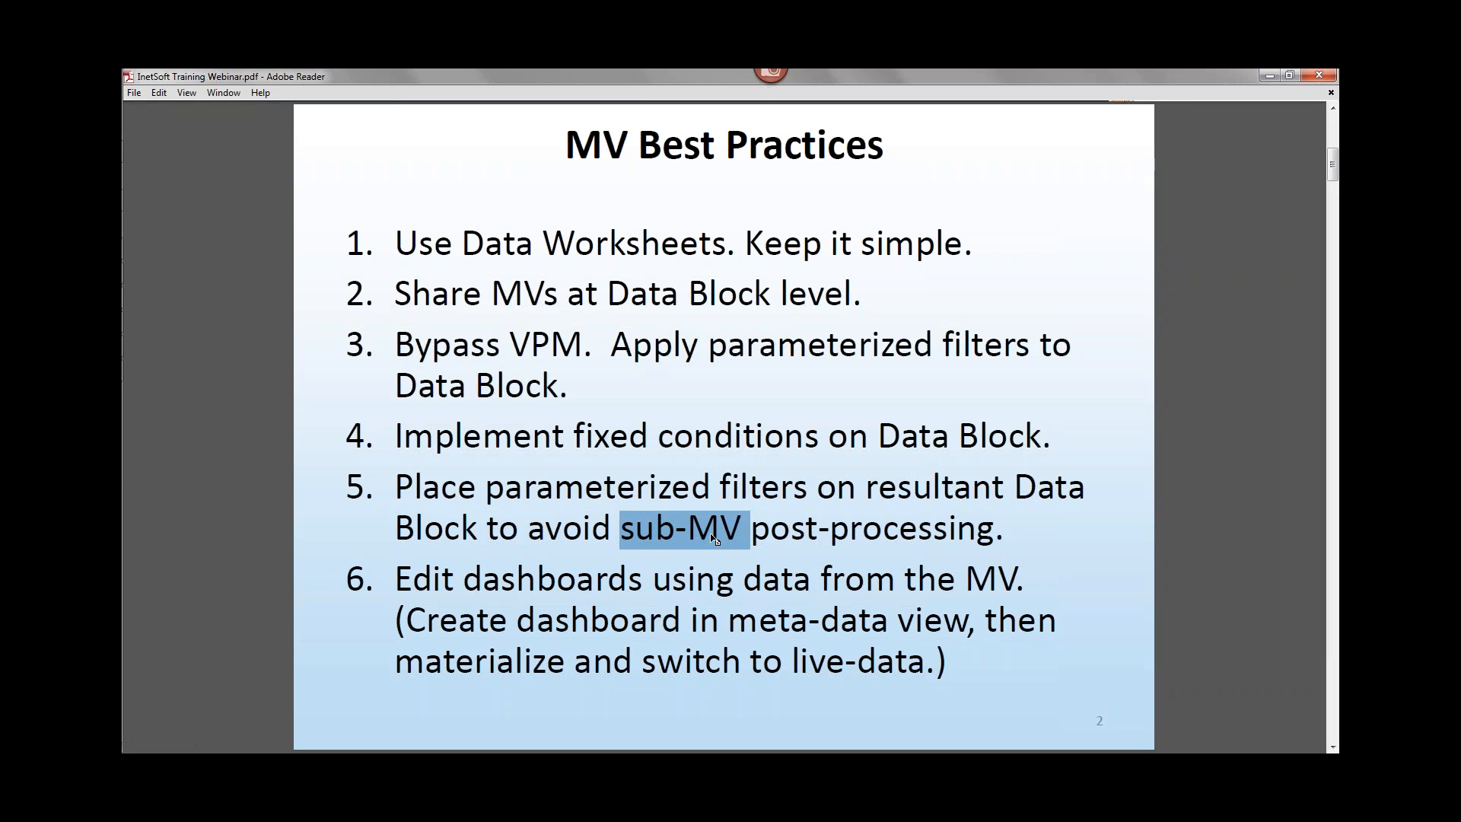
mouse_move(141, 203)
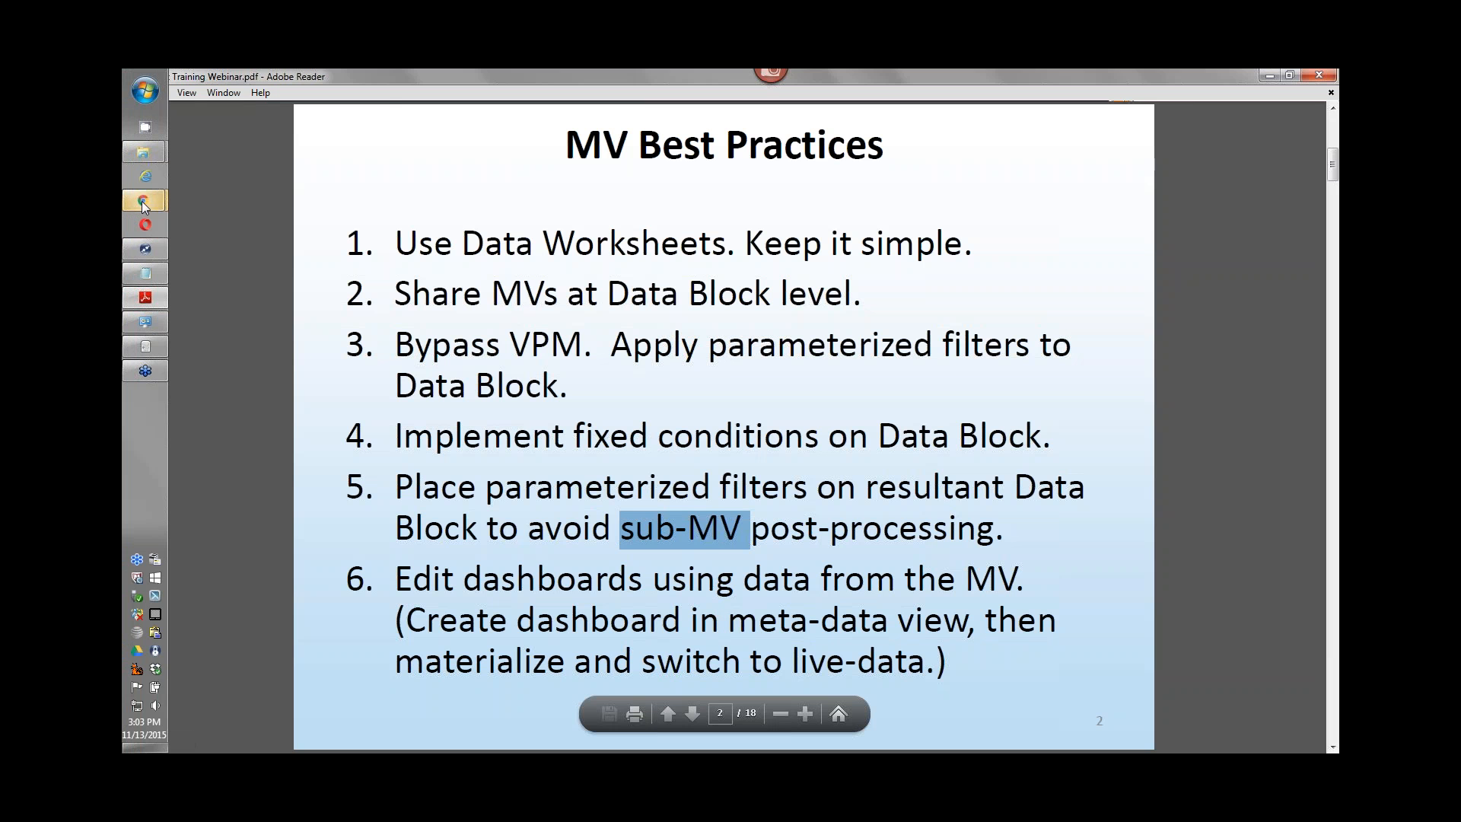
mouse_move(274, 259)
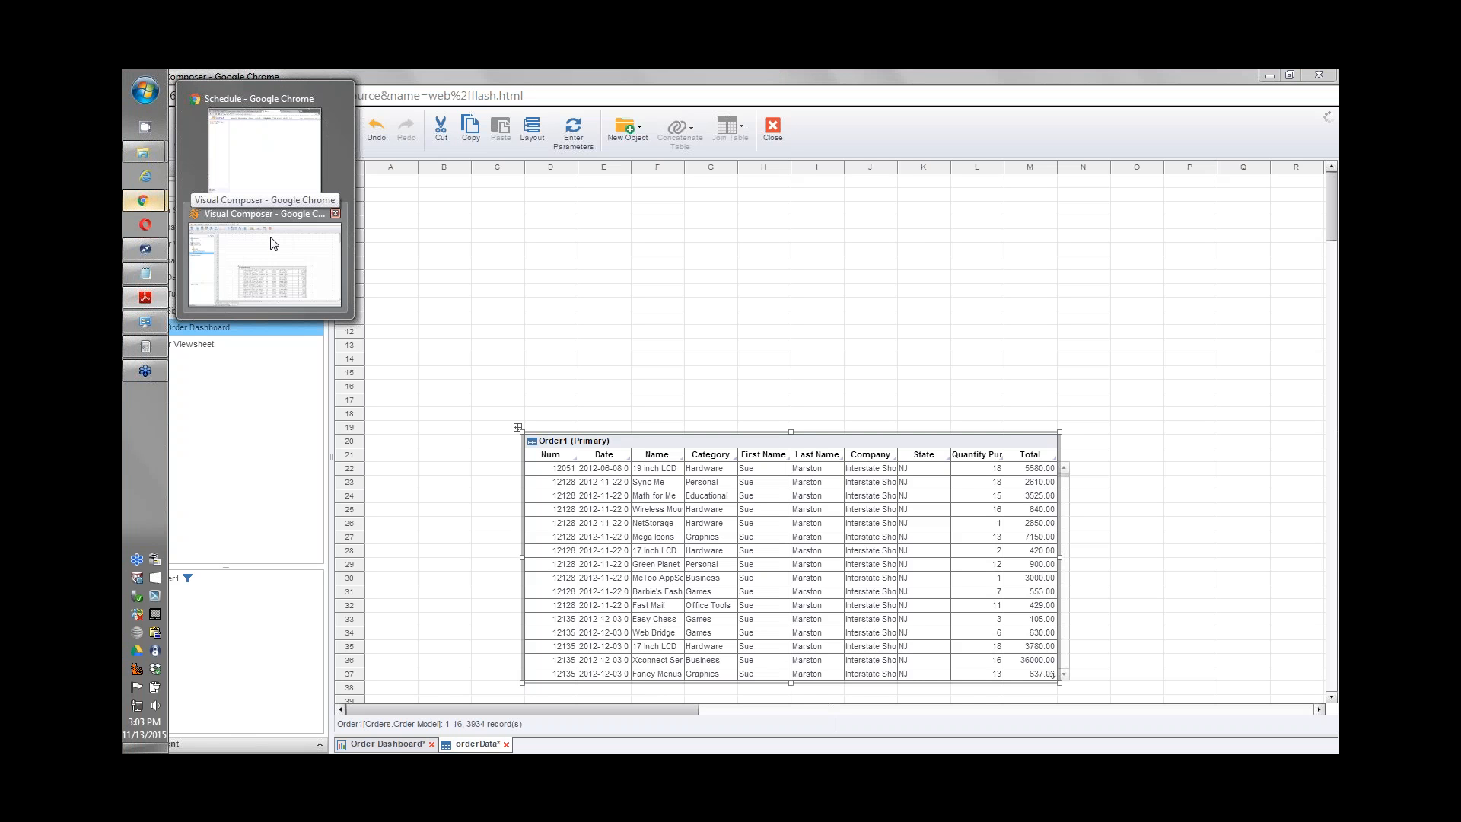
left_click(272, 245)
left_click(407, 747)
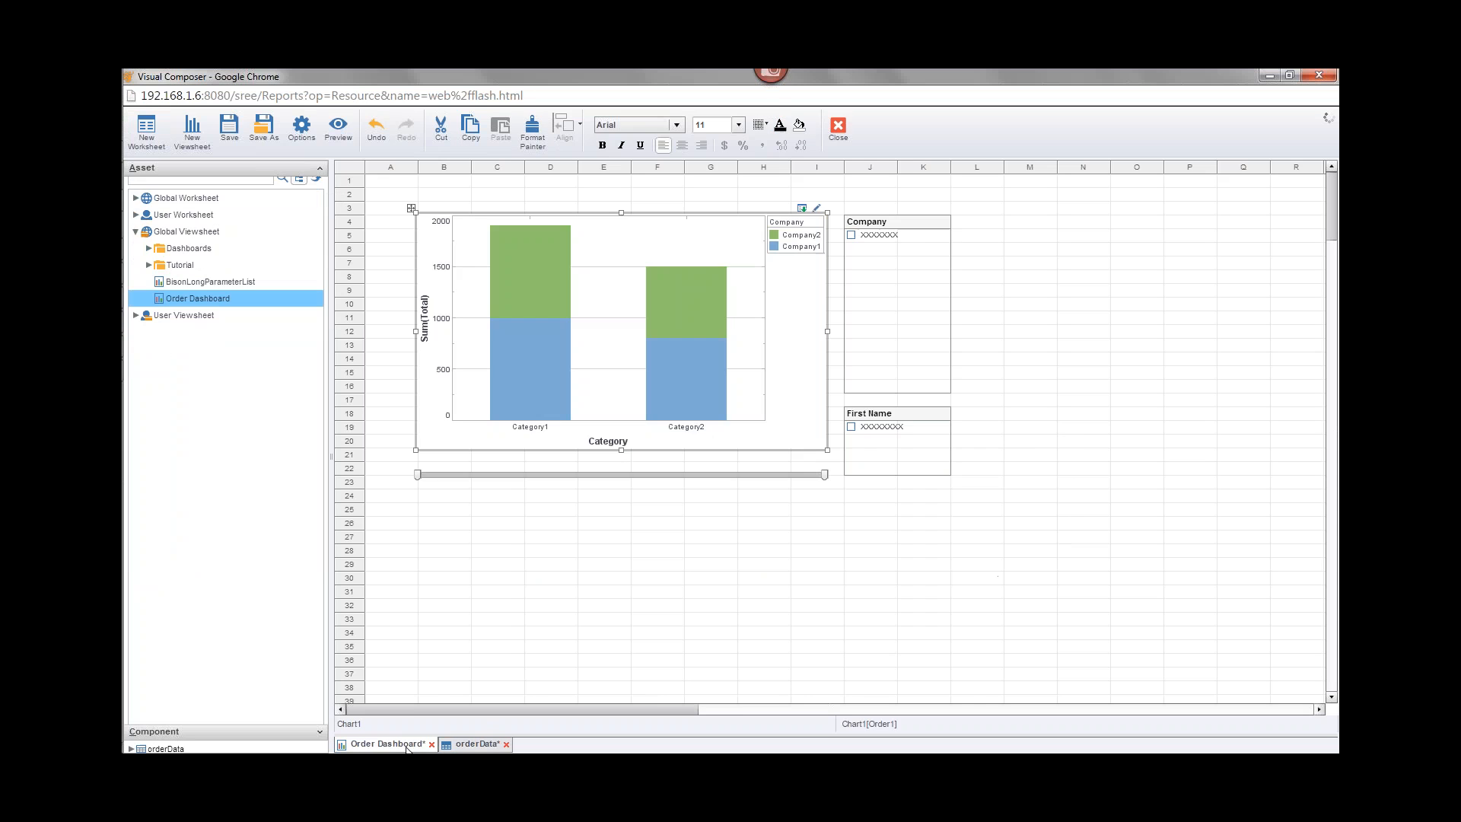
Step: Create a new viewsheet based on the orderData global worksheet
left_click(192, 129)
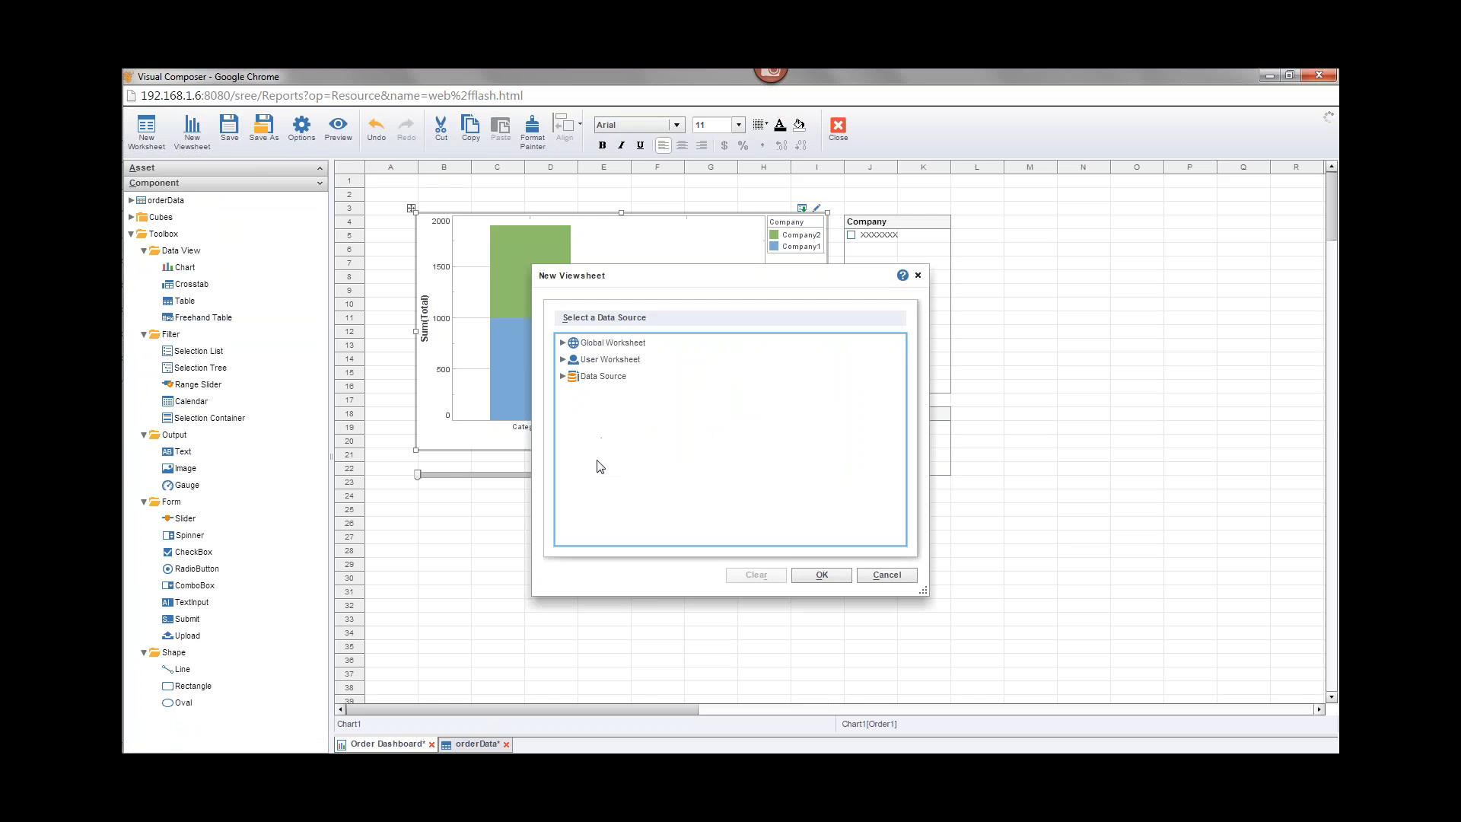
left_click(563, 342)
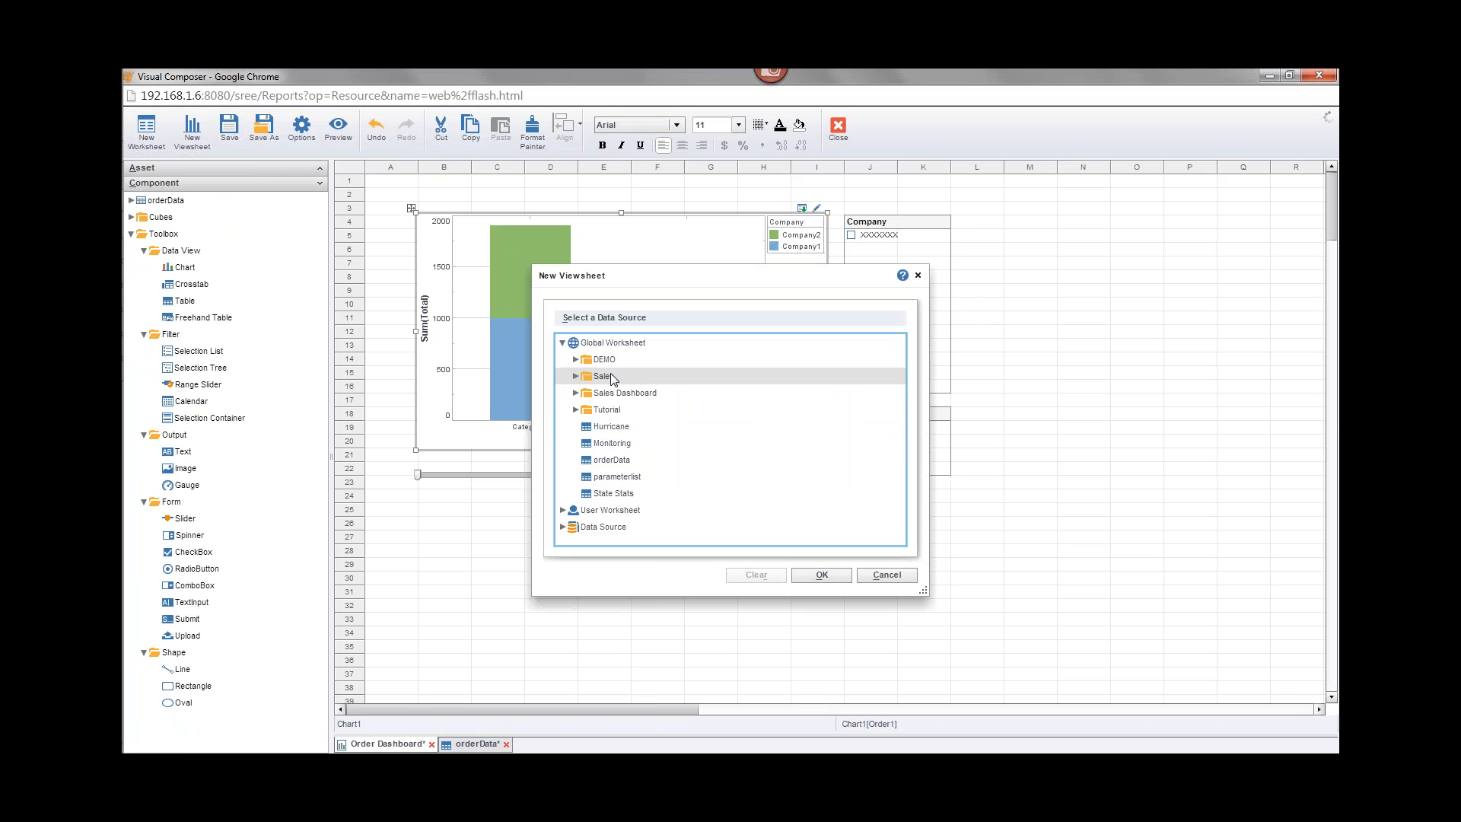
left_click(609, 459)
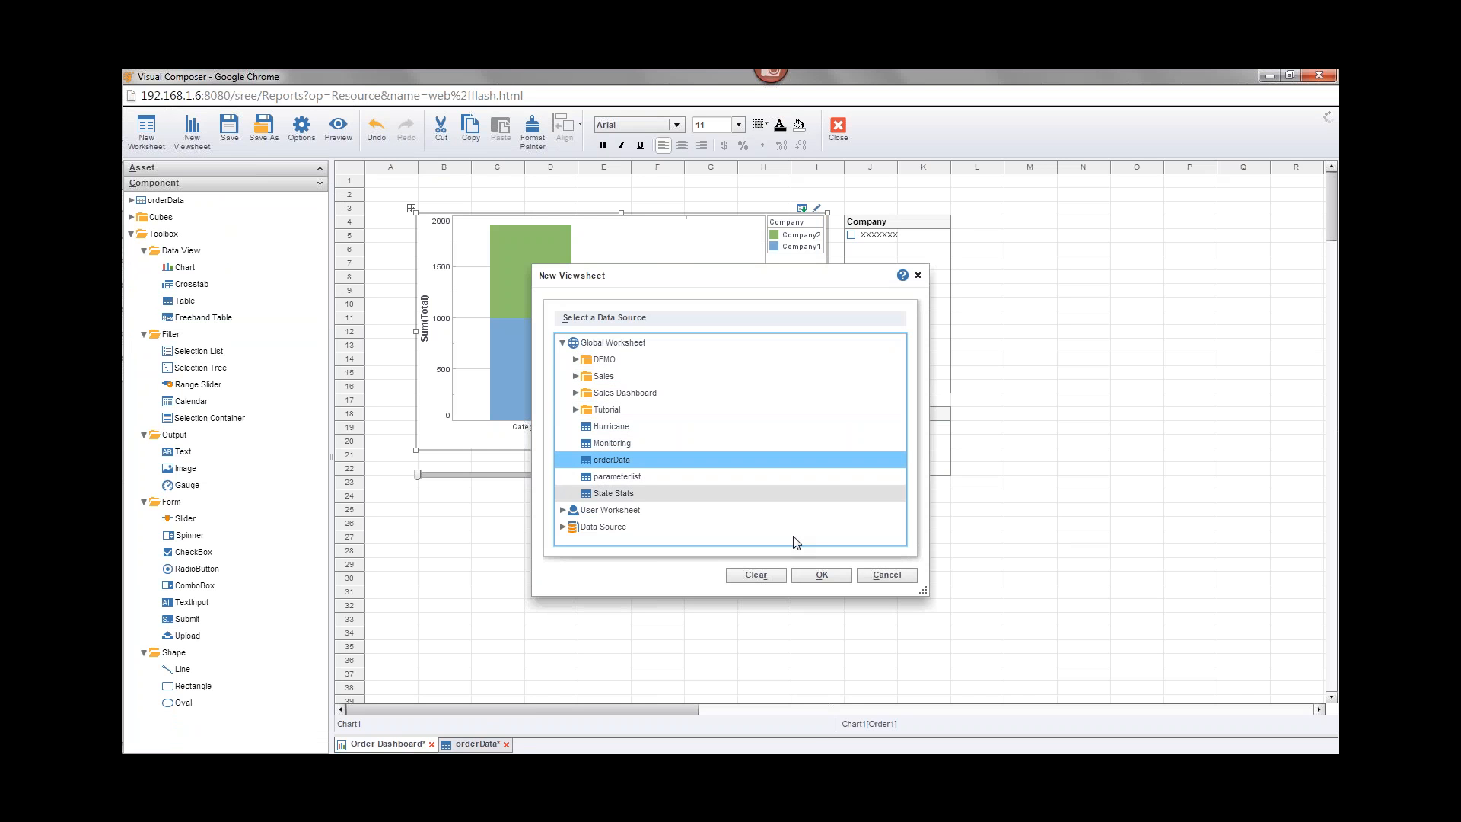
left_click(822, 575)
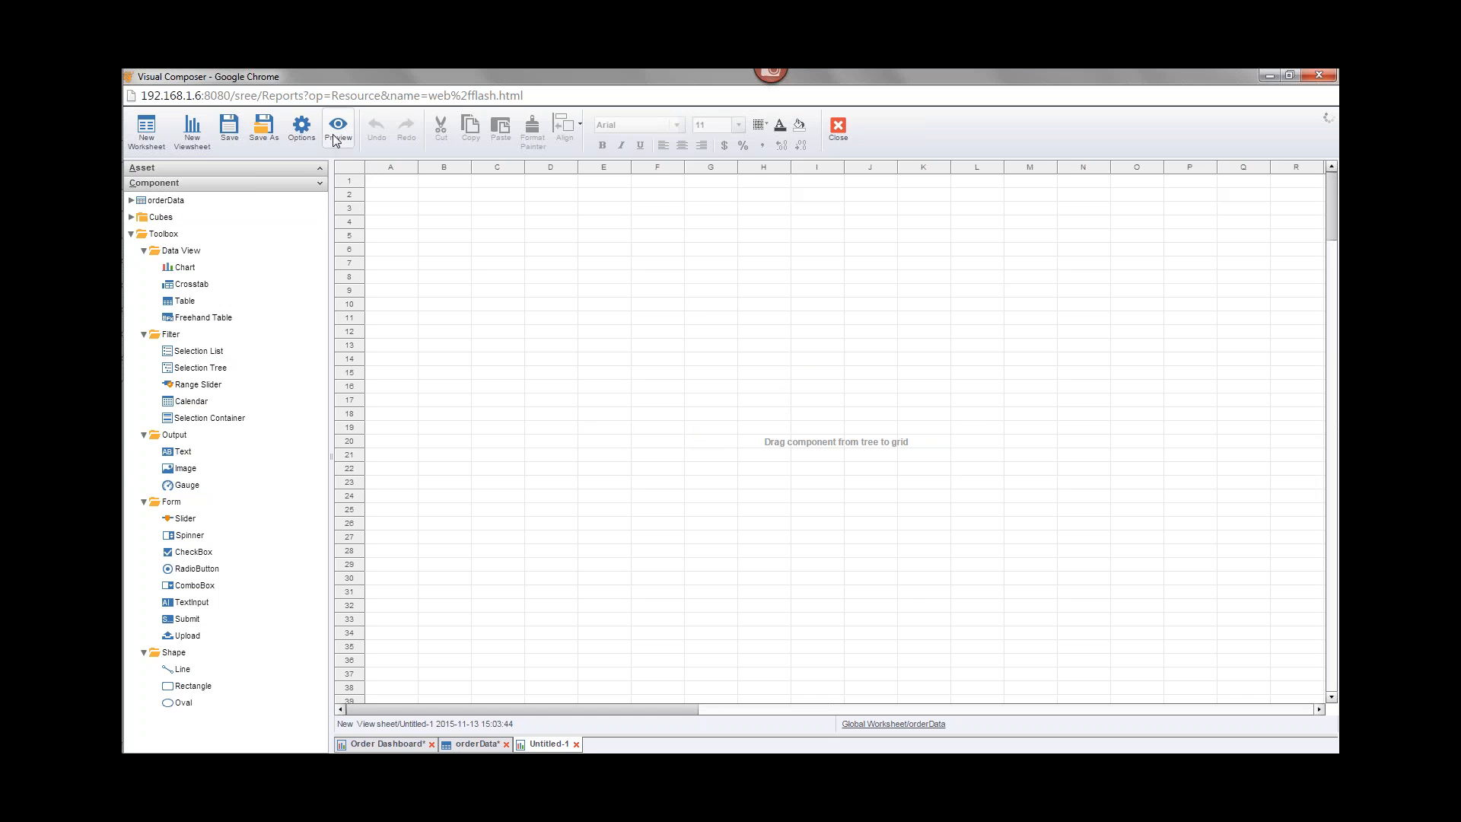
Step: Enable Use Metadata in the new viewsheet's options
left_click(302, 130)
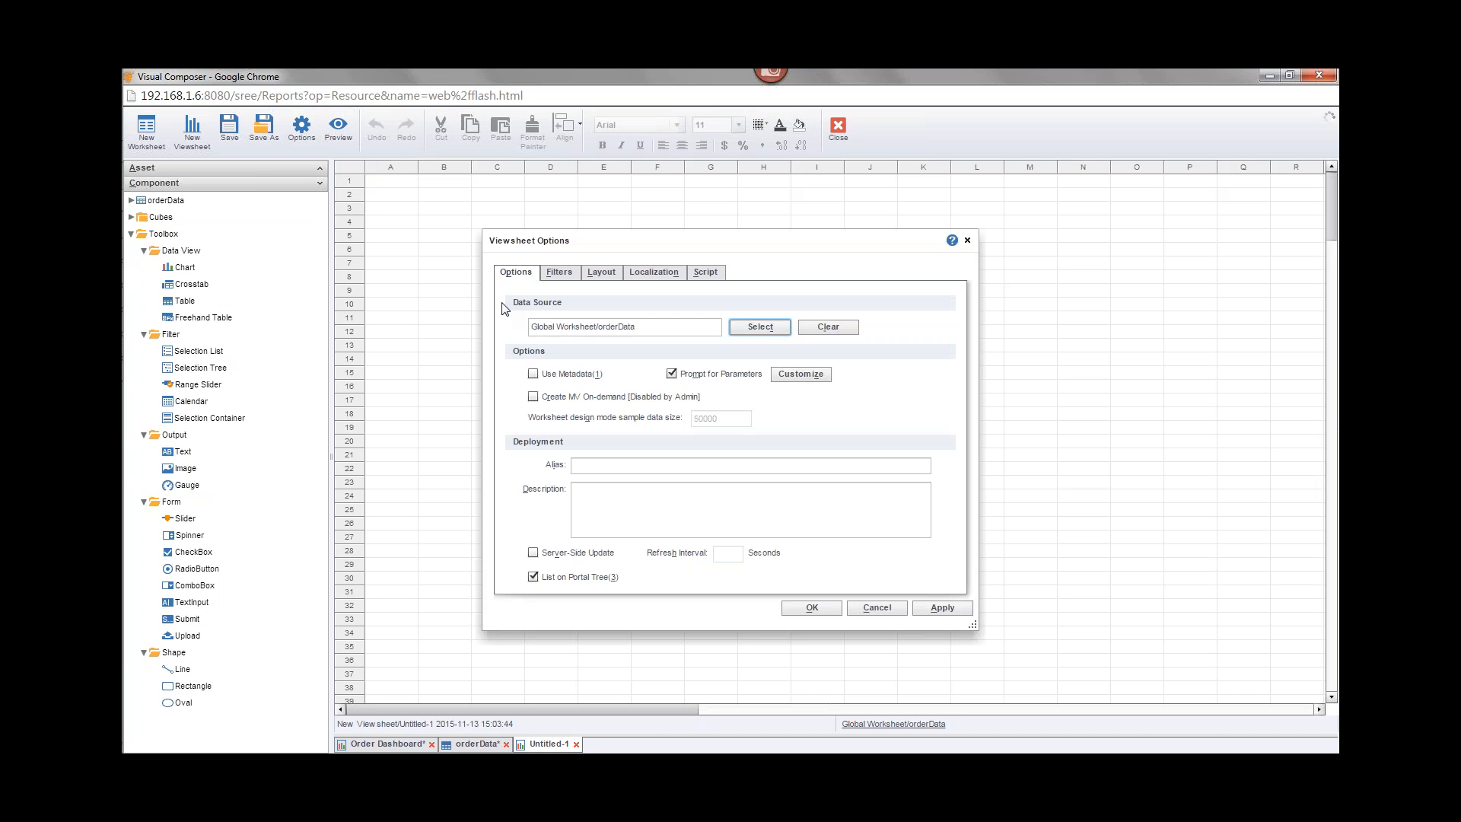
left_click(536, 376)
left_click(801, 607)
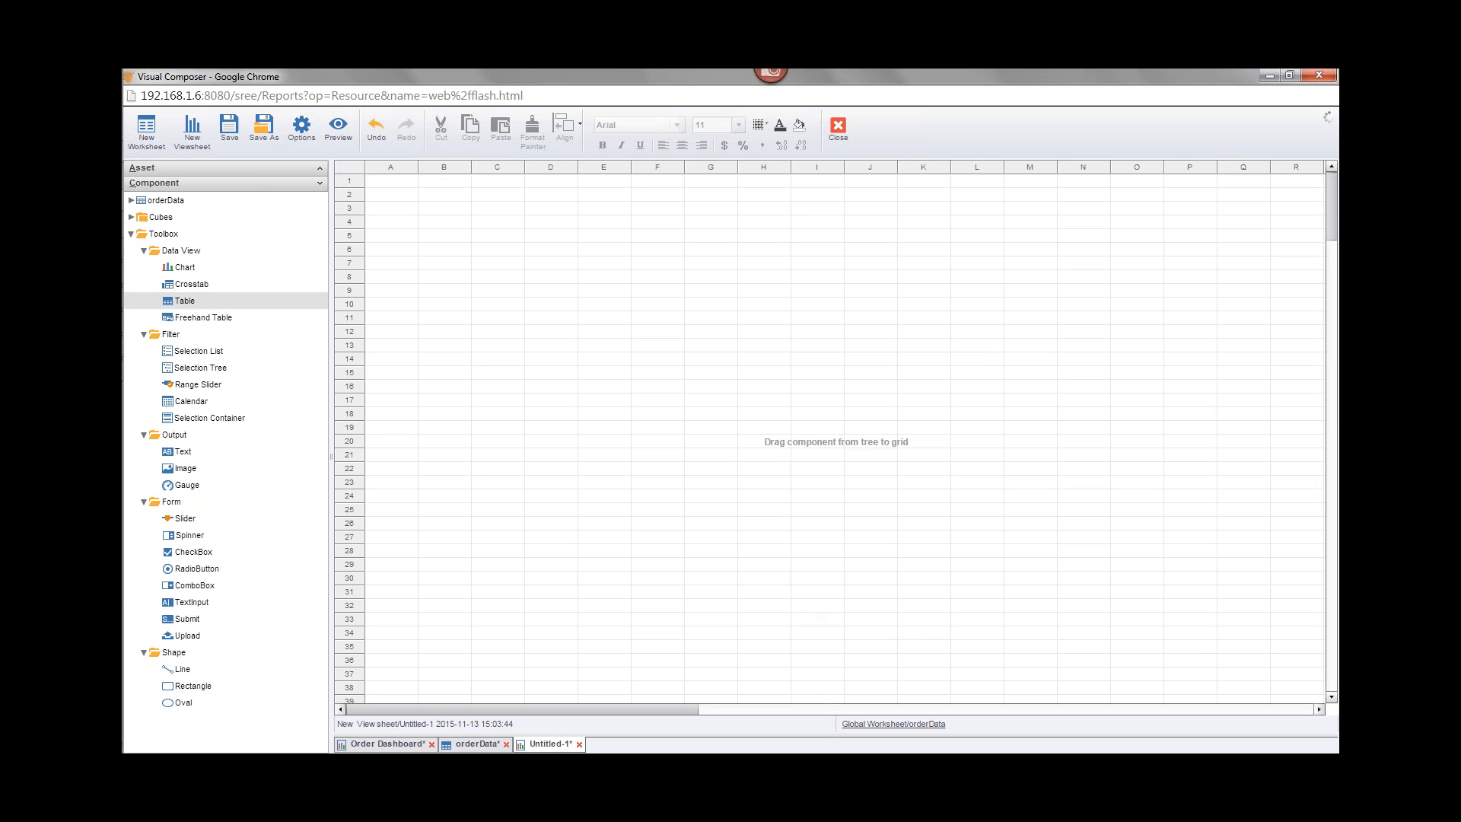
Step: Add a chart from Order1 with Category on the X axis and Total on the Y axis
left_click_drag(186, 267, 505, 258)
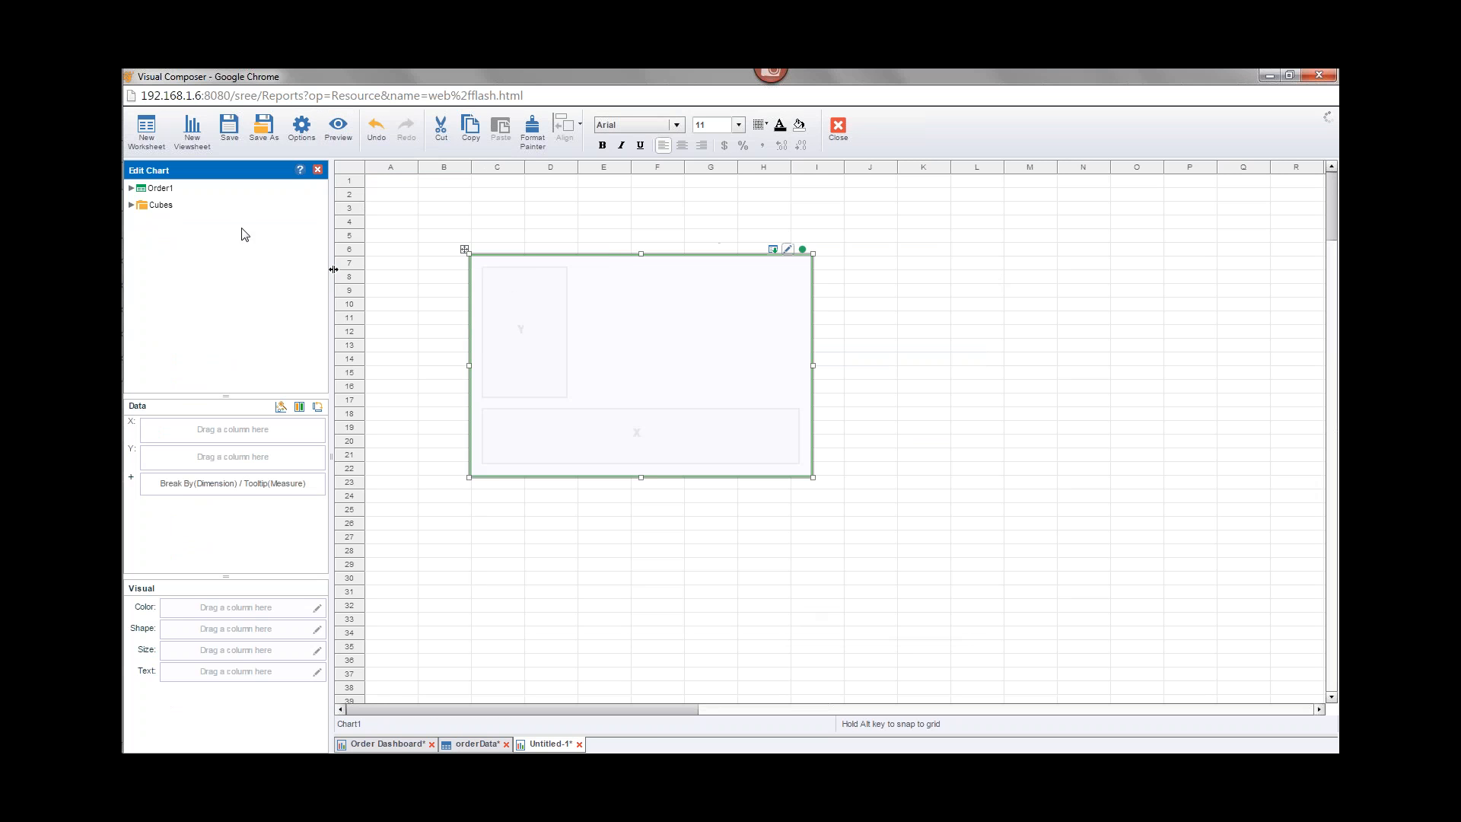
left_click(131, 188)
left_click(143, 204)
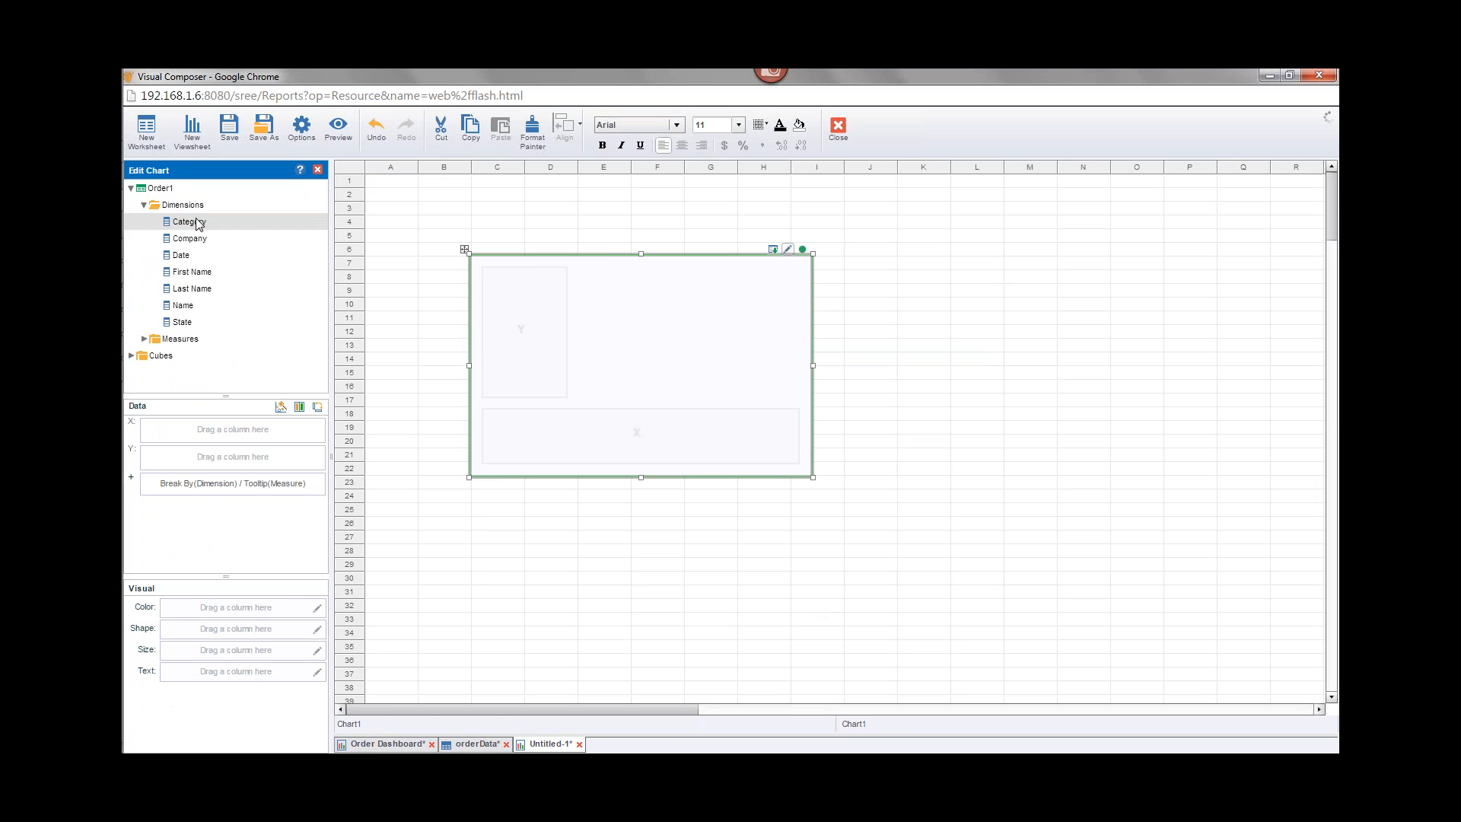
left_click_drag(189, 221, 215, 430)
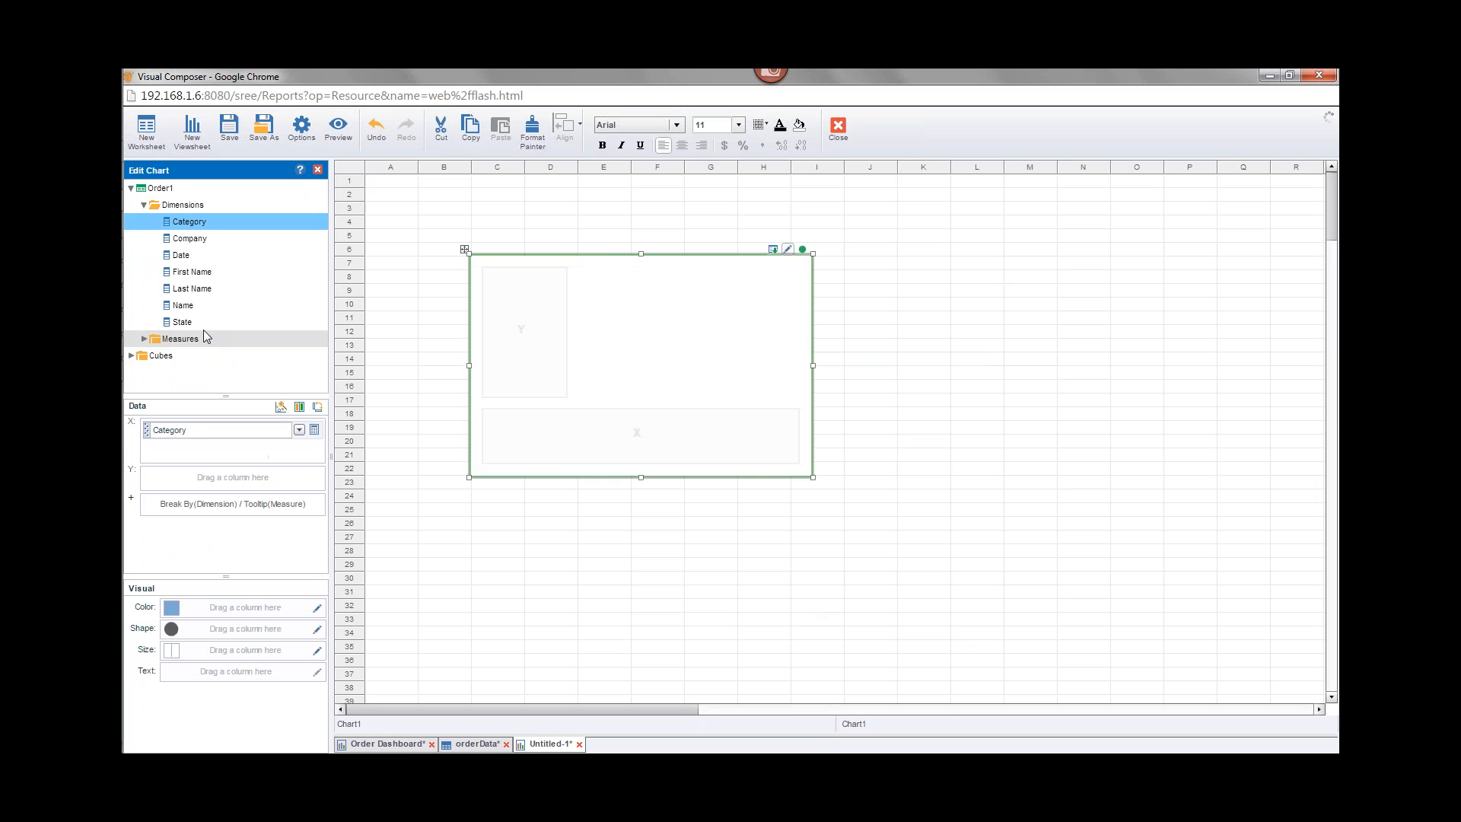
left_click(144, 340)
left_click(144, 341)
left_click(144, 340)
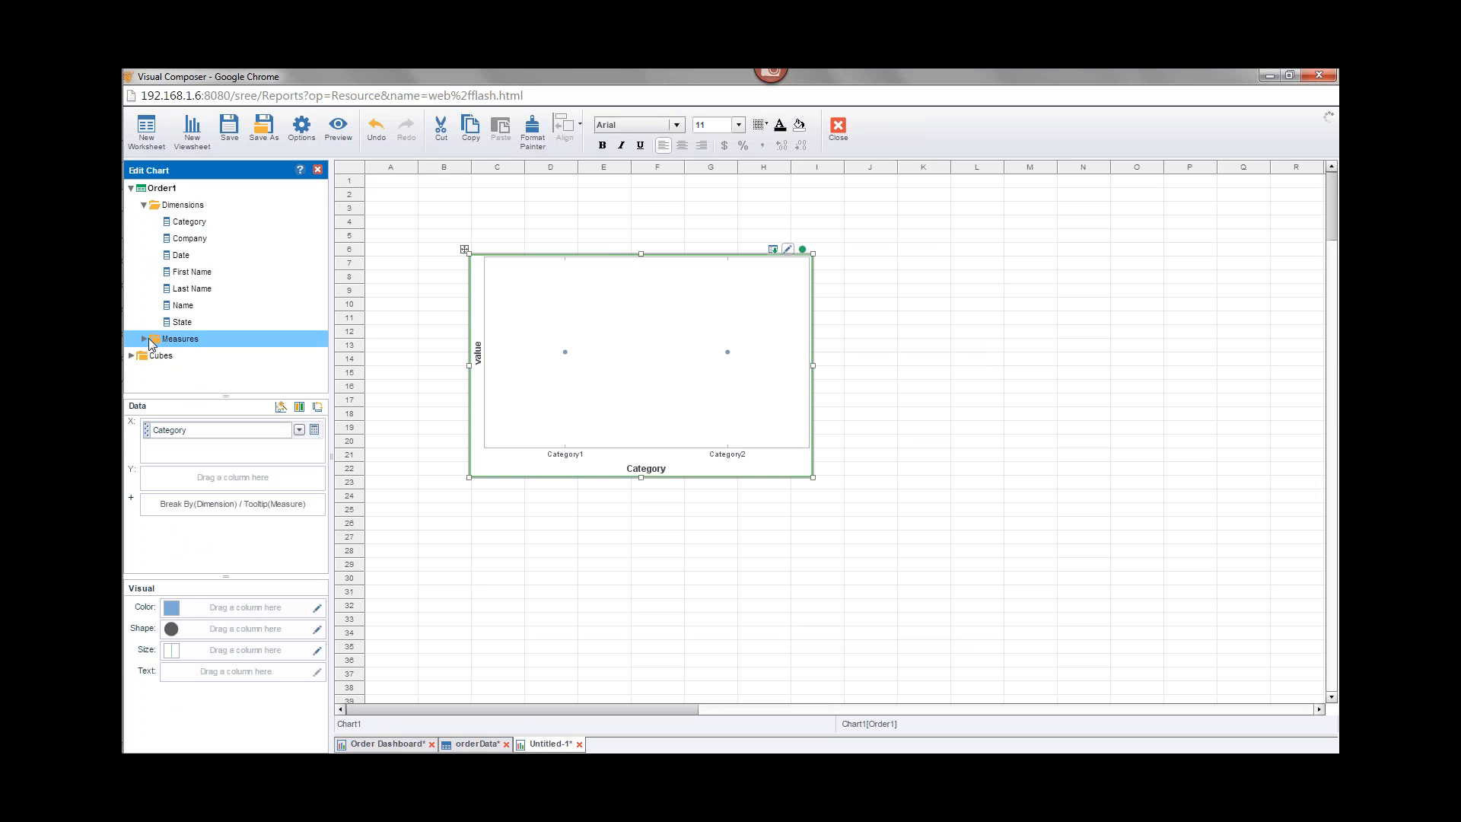
left_click_drag(207, 386, 228, 478)
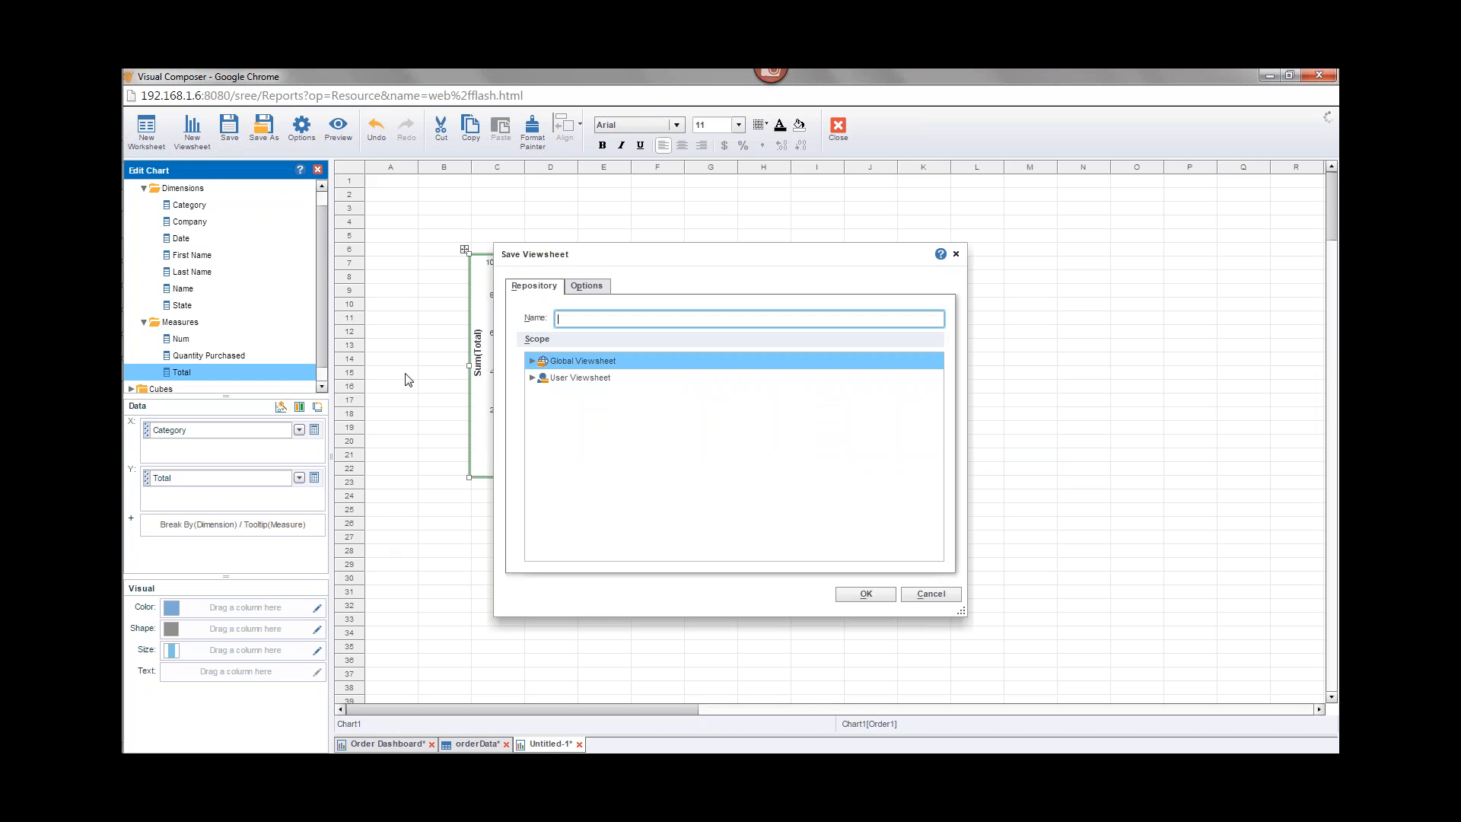
Step: Save the viewsheet as myNewDash in the Global Viewsheet scope
type("myNew Dash")
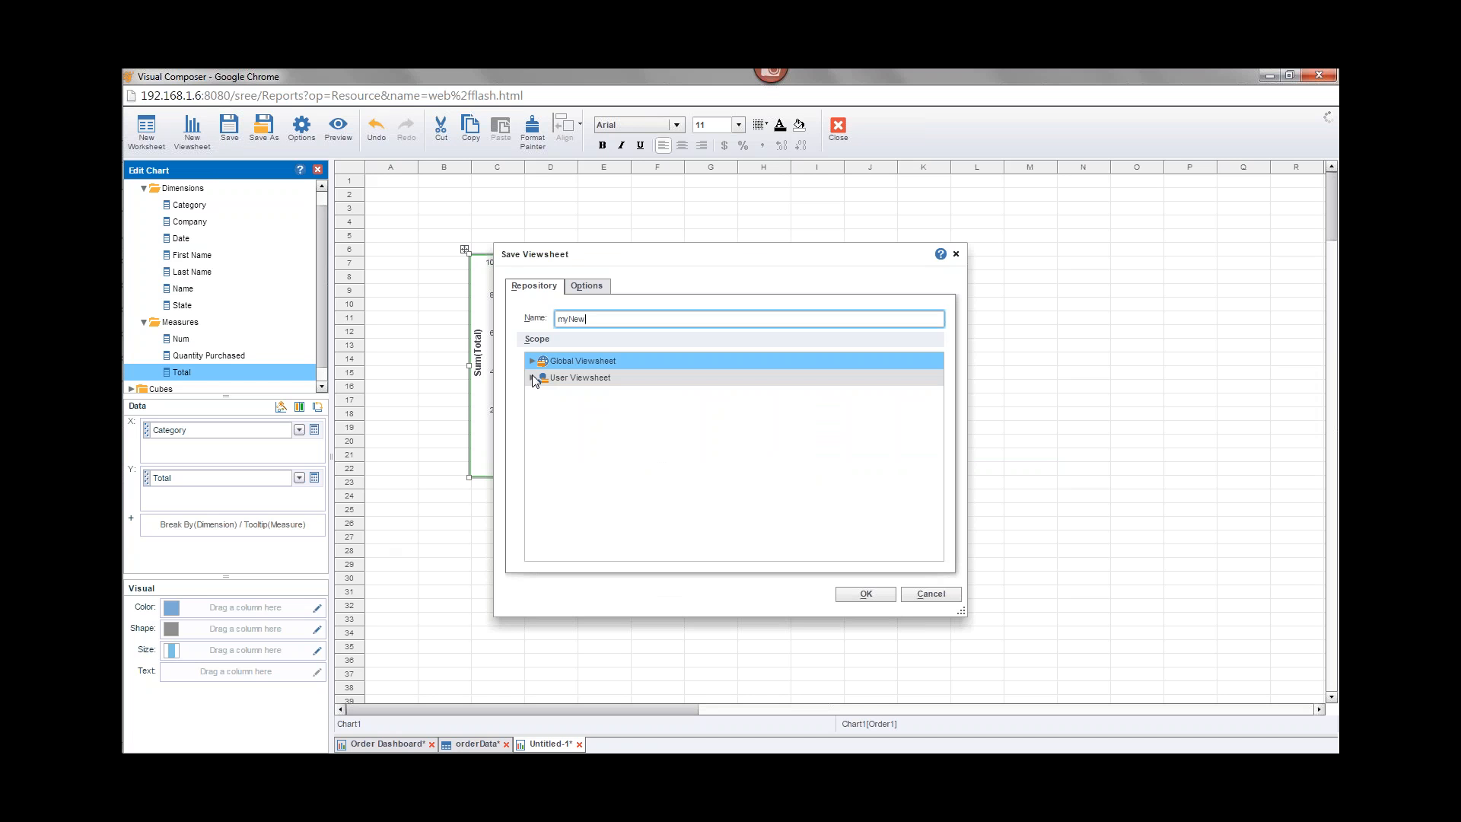
left_click(867, 595)
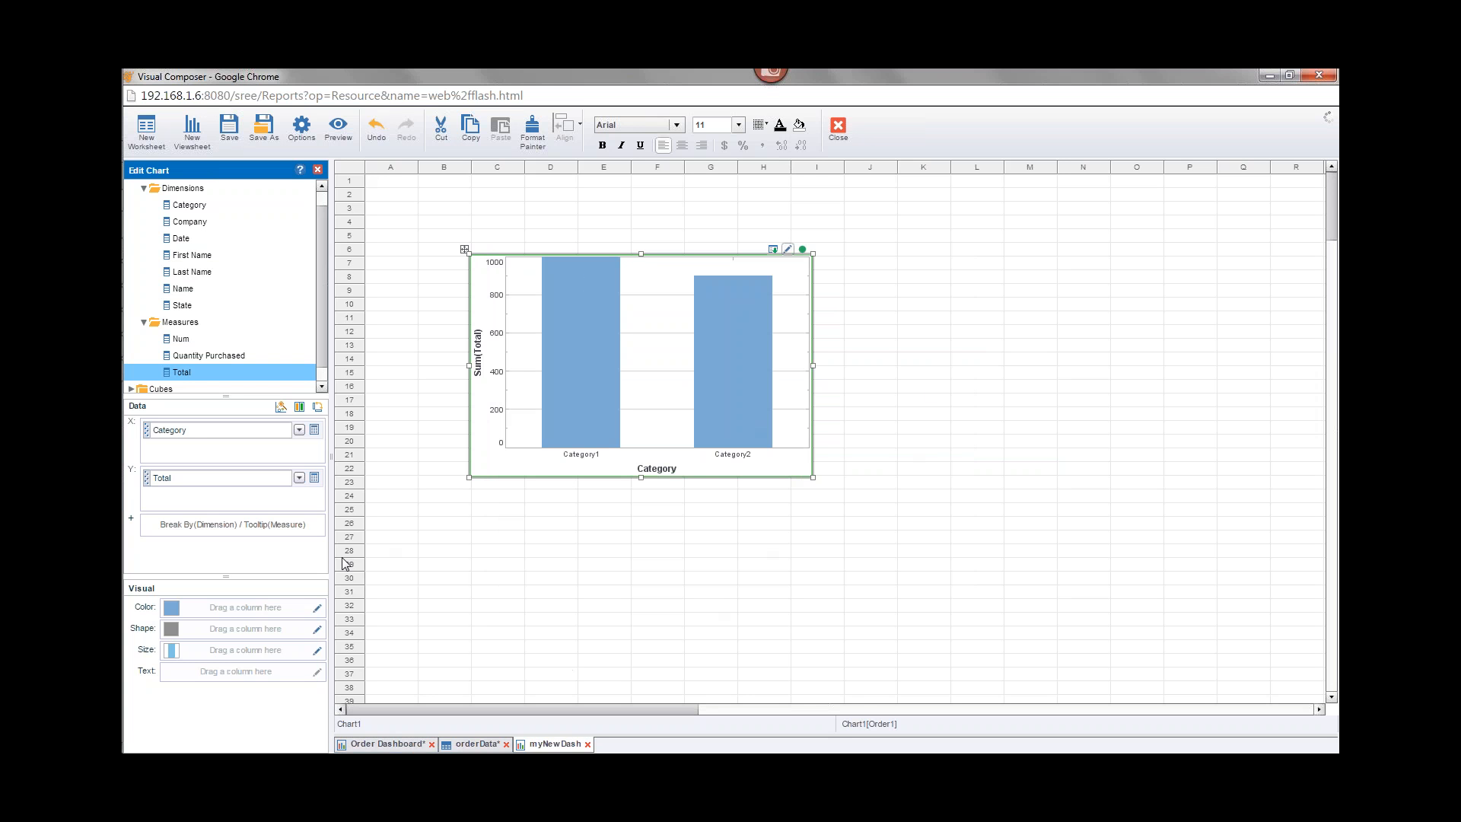
Step: In Enterprise Manager, open materialized view creation and add myNewDash from the Global Repository to the selected viewsheets
mouse_move(122, 222)
mouse_move(144, 195)
left_click(266, 184)
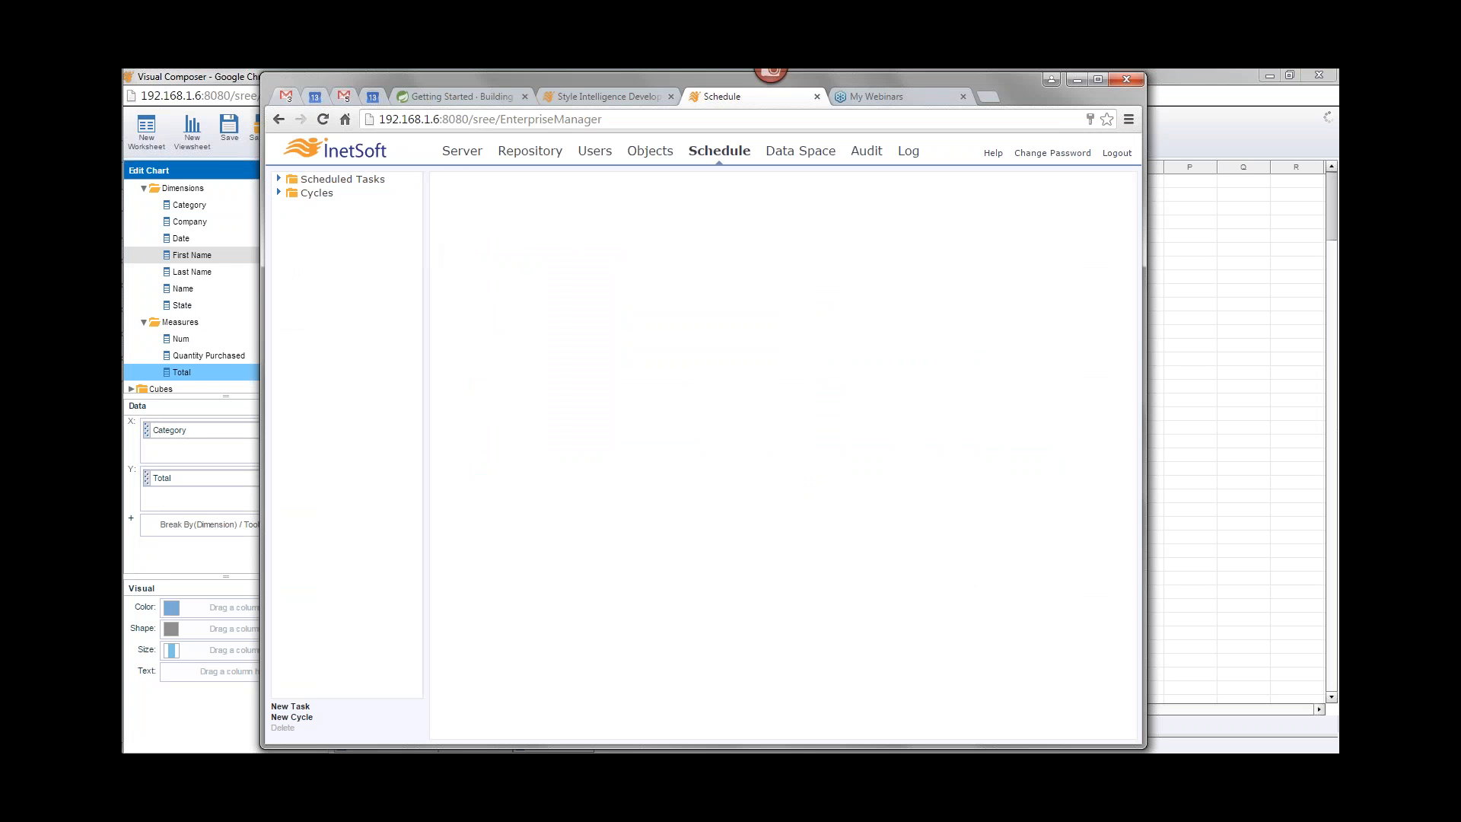
left_click(279, 178)
left_click(278, 179)
left_click(463, 151)
left_click(293, 206)
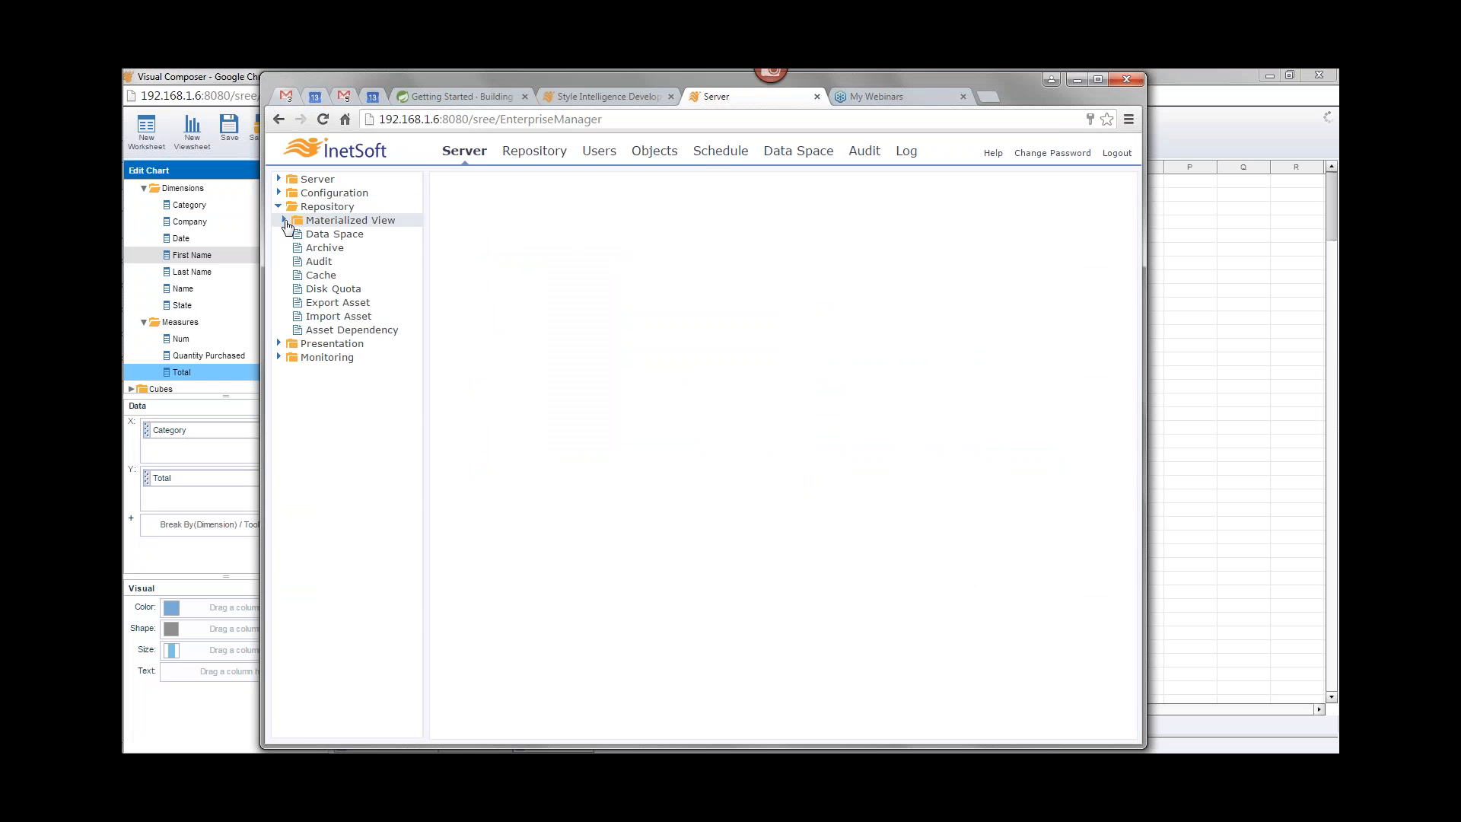
left_click(293, 221)
left_click(323, 238)
left_click(451, 218)
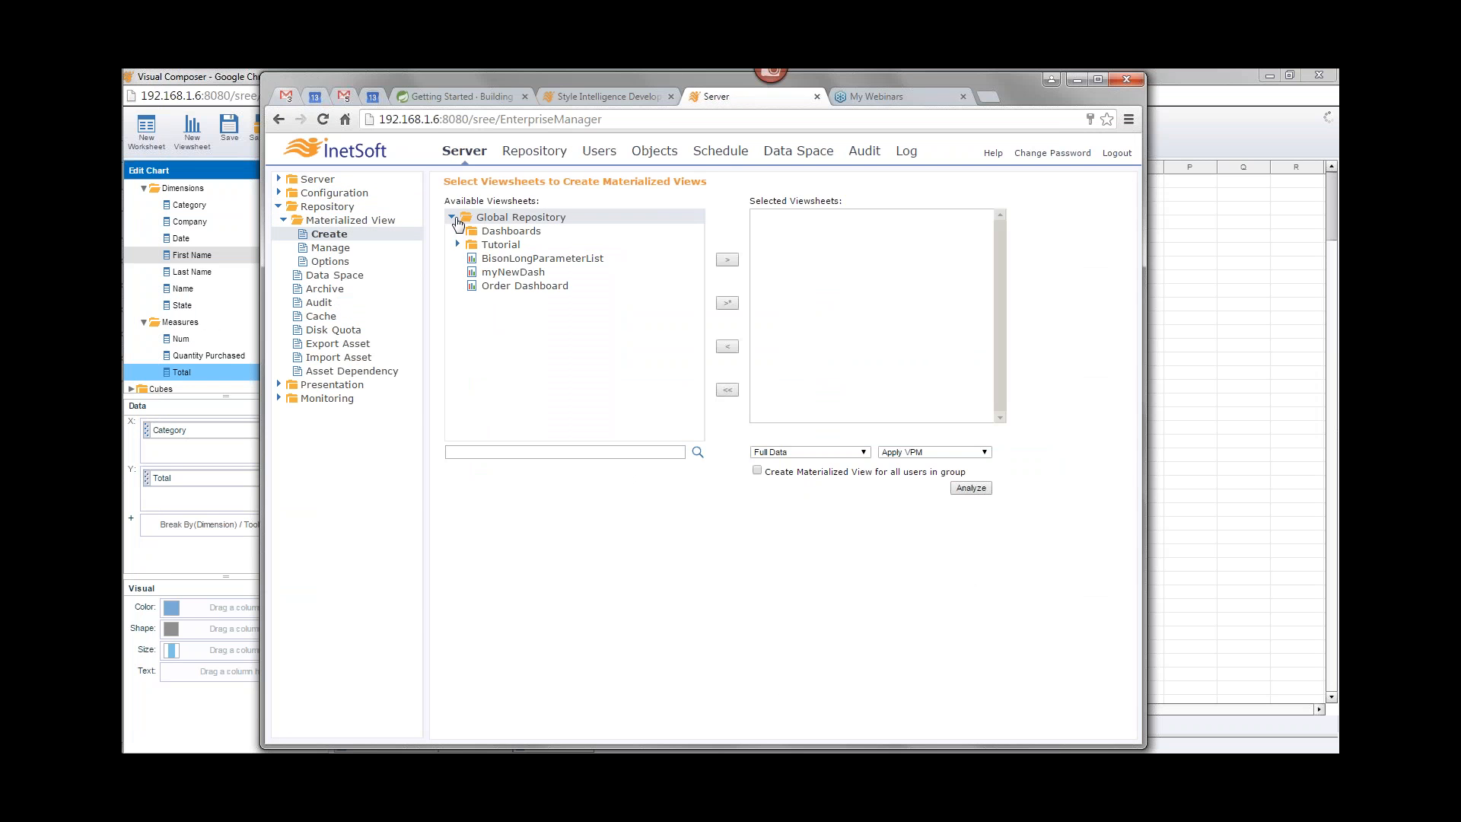
left_click(513, 273)
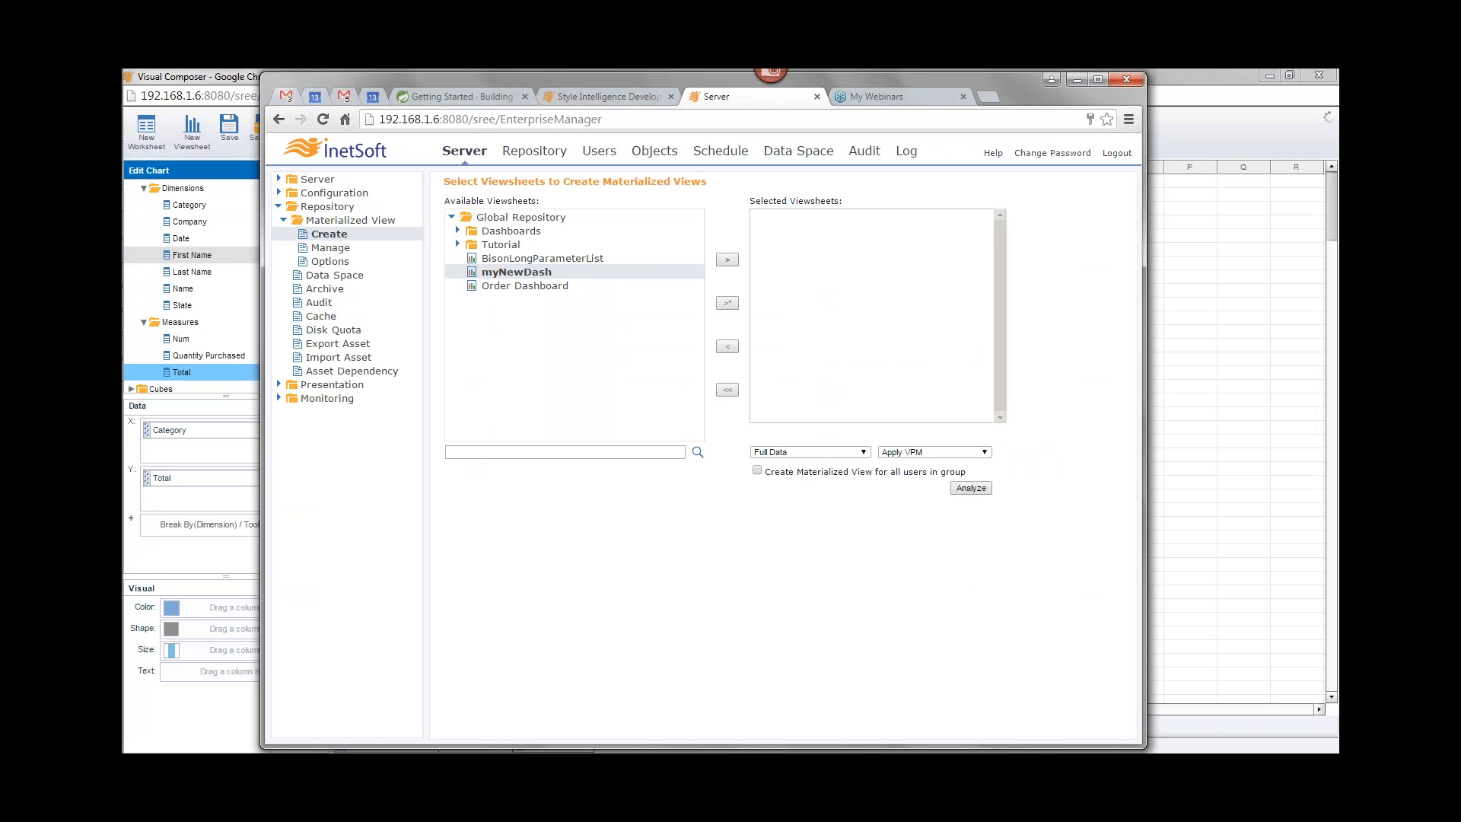
left_click(725, 262)
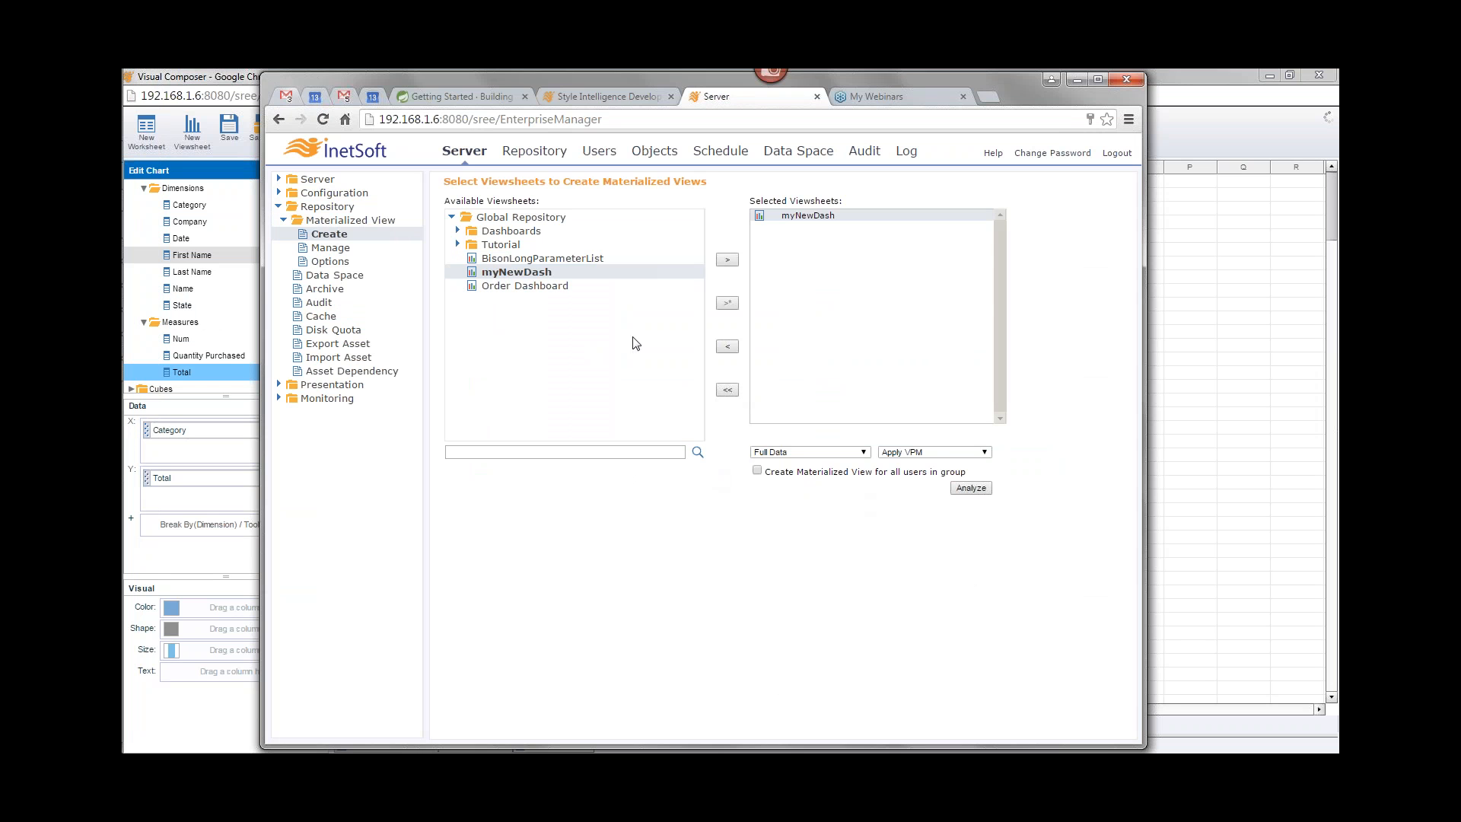
Step: Return to the myNewDash viewsheet and turn off Use Metadata in its viewsheet options
left_click(1236, 76)
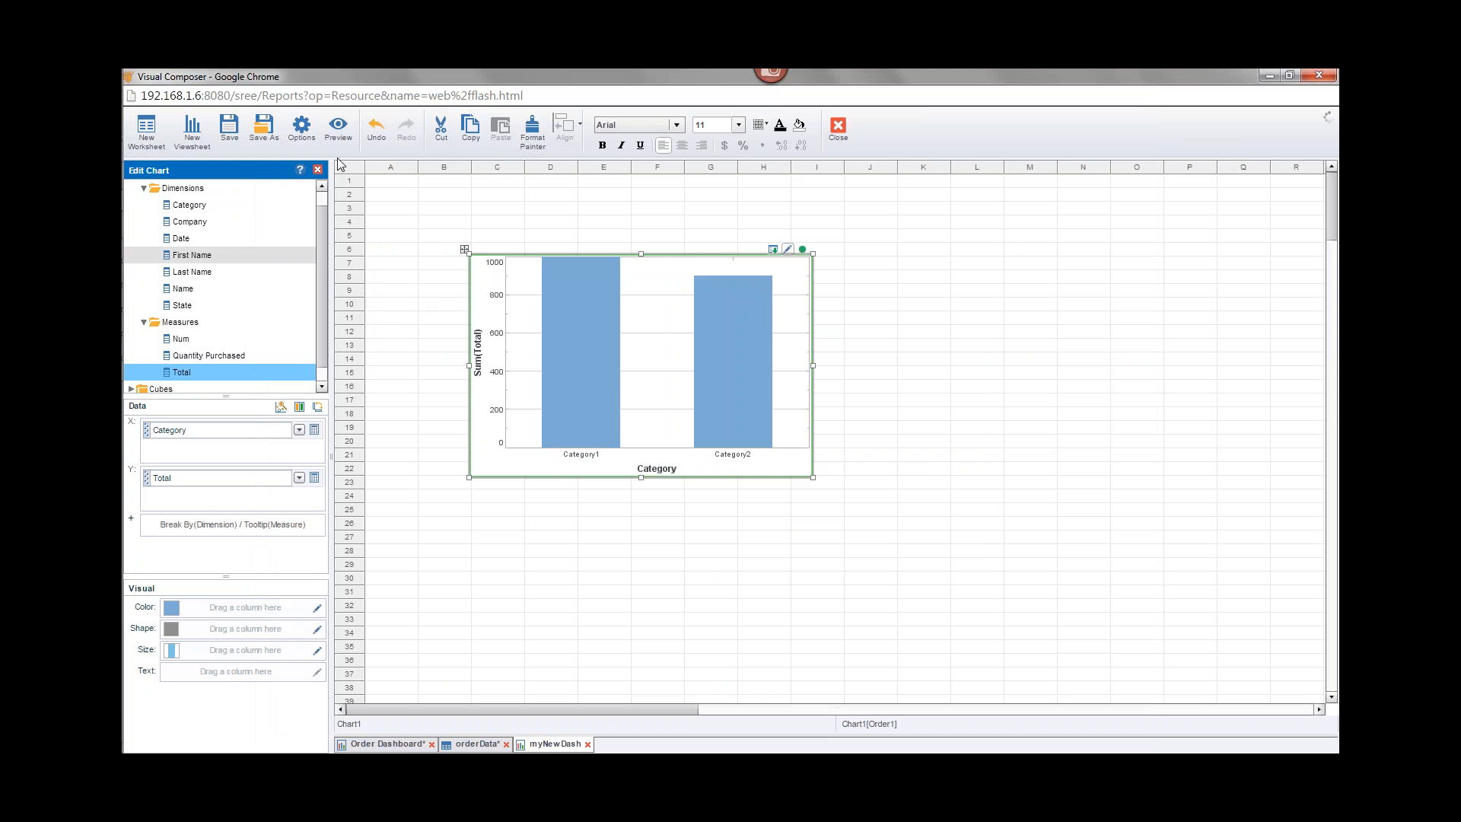
left_click(301, 128)
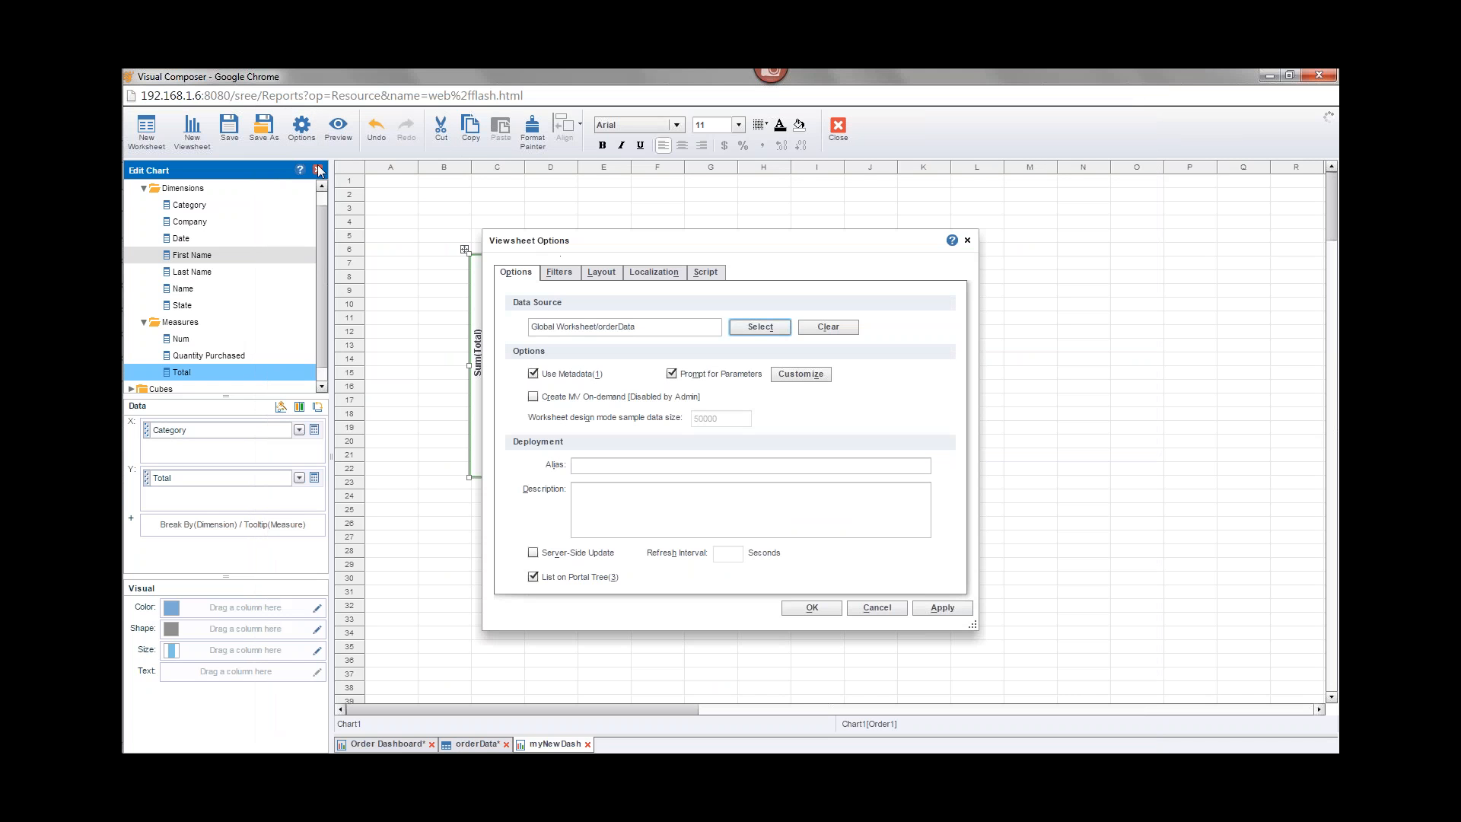
left_click(534, 374)
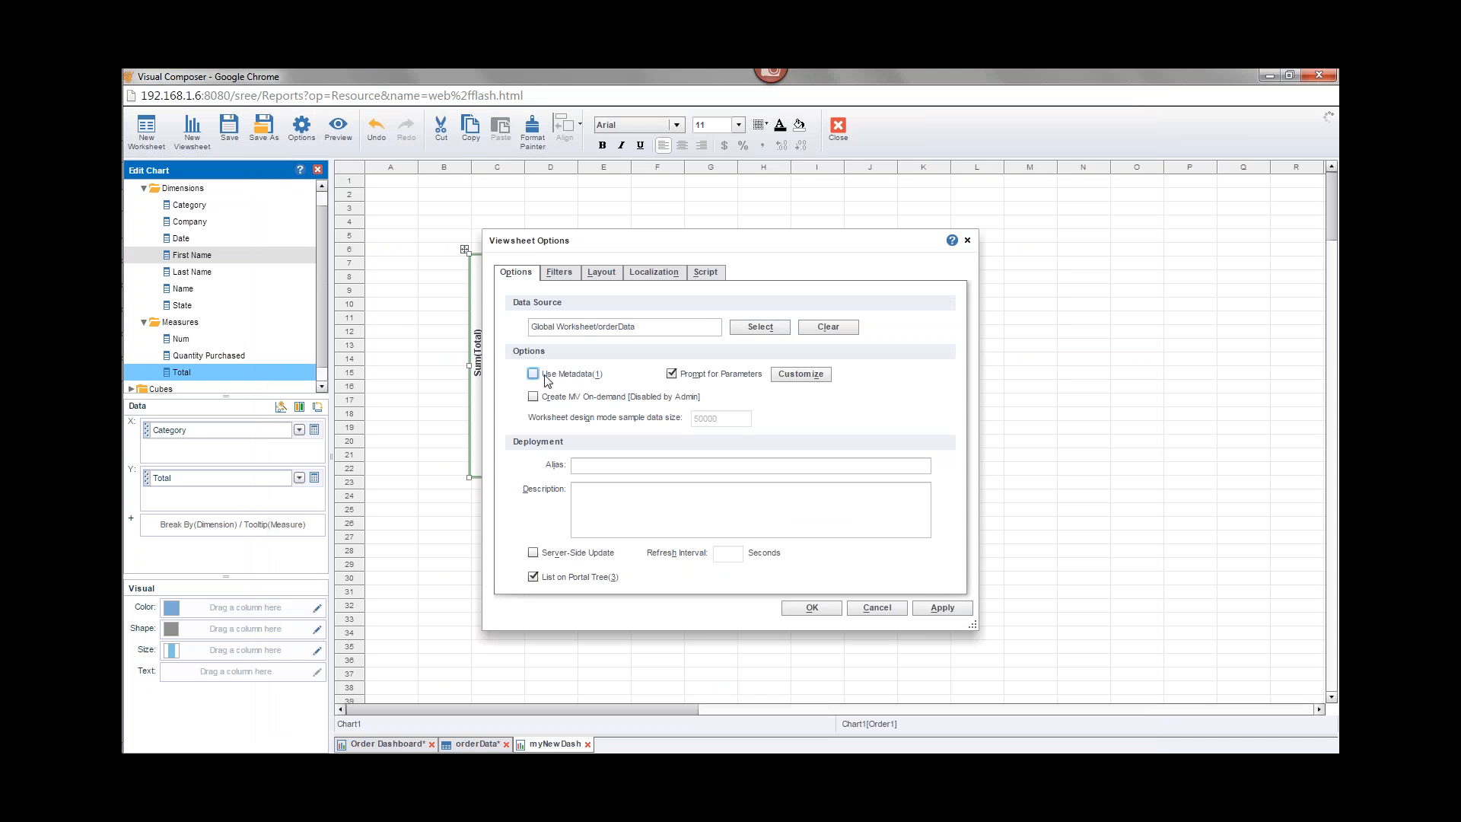
left_click(811, 607)
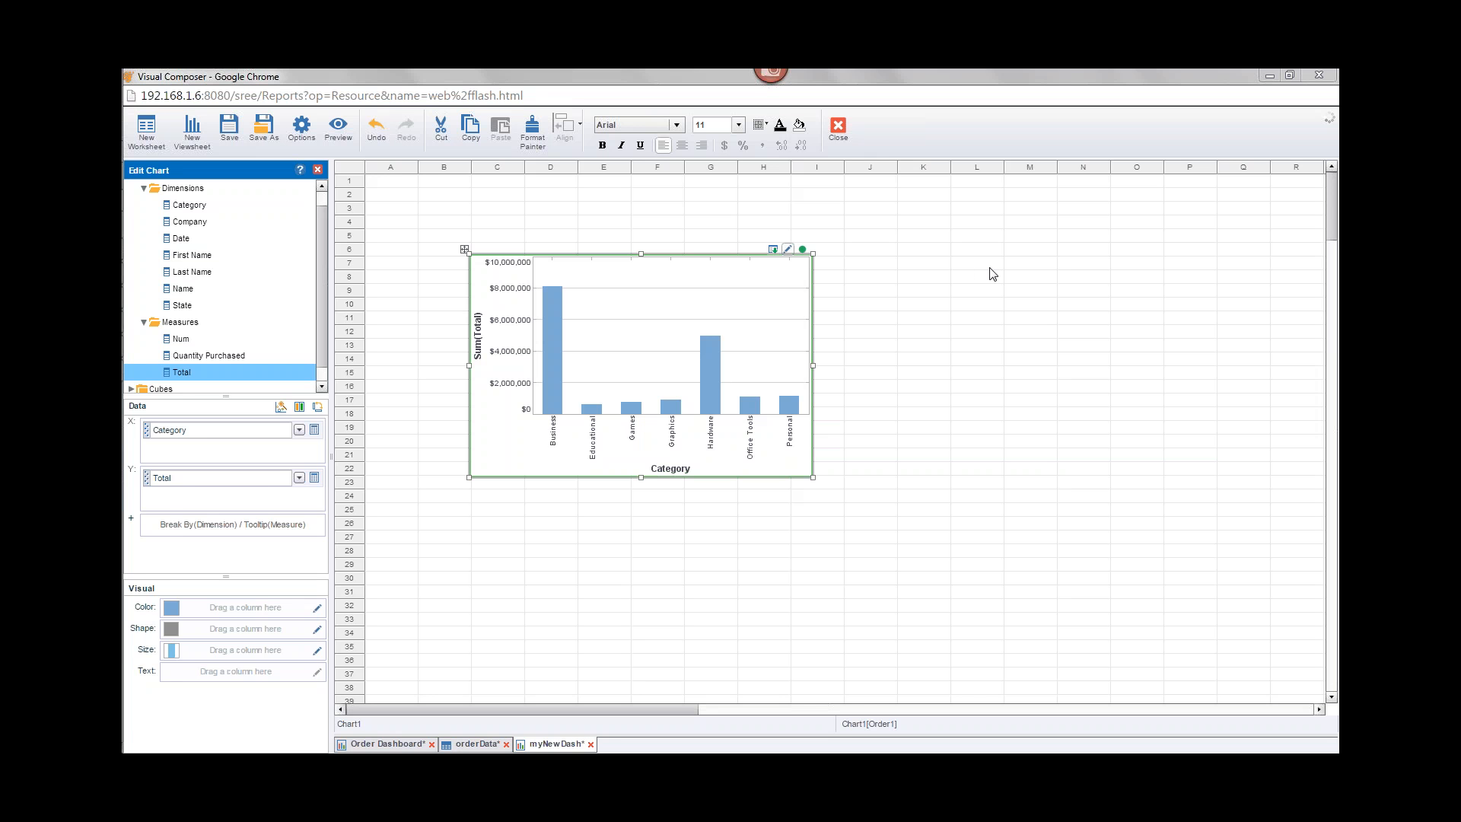
mouse_move(145, 238)
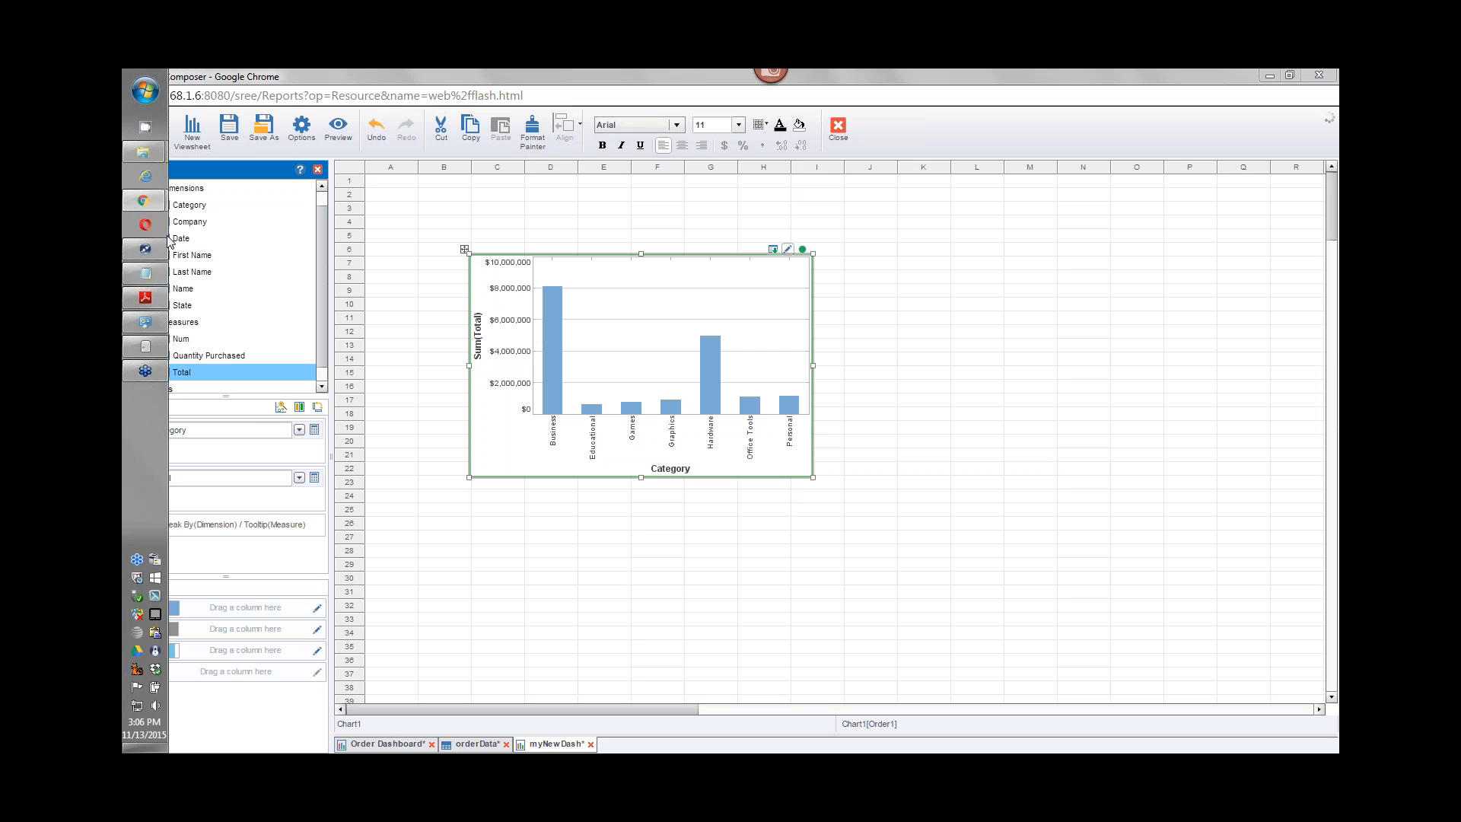
mouse_move(125, 349)
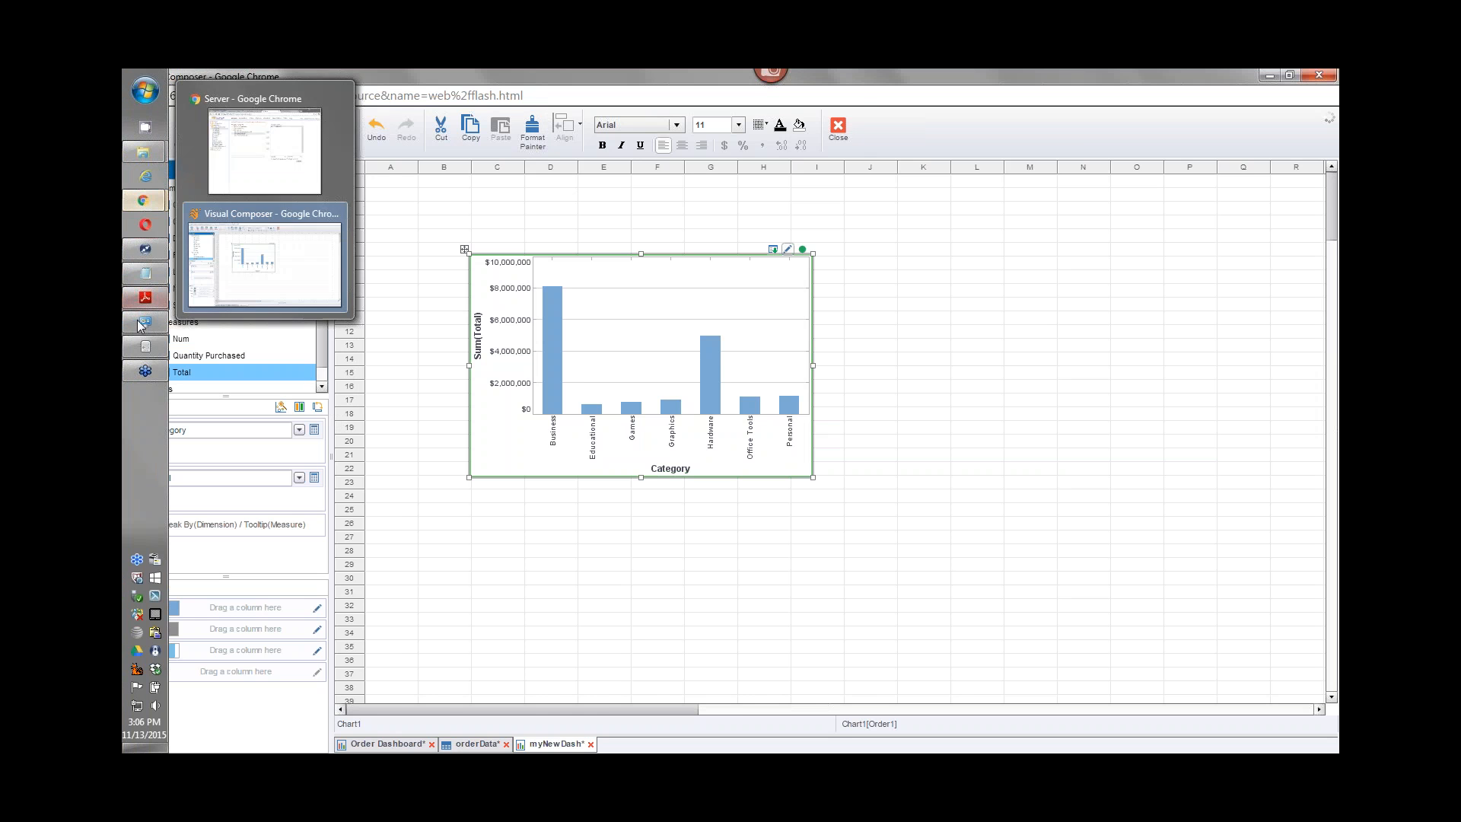
left_click(144, 297)
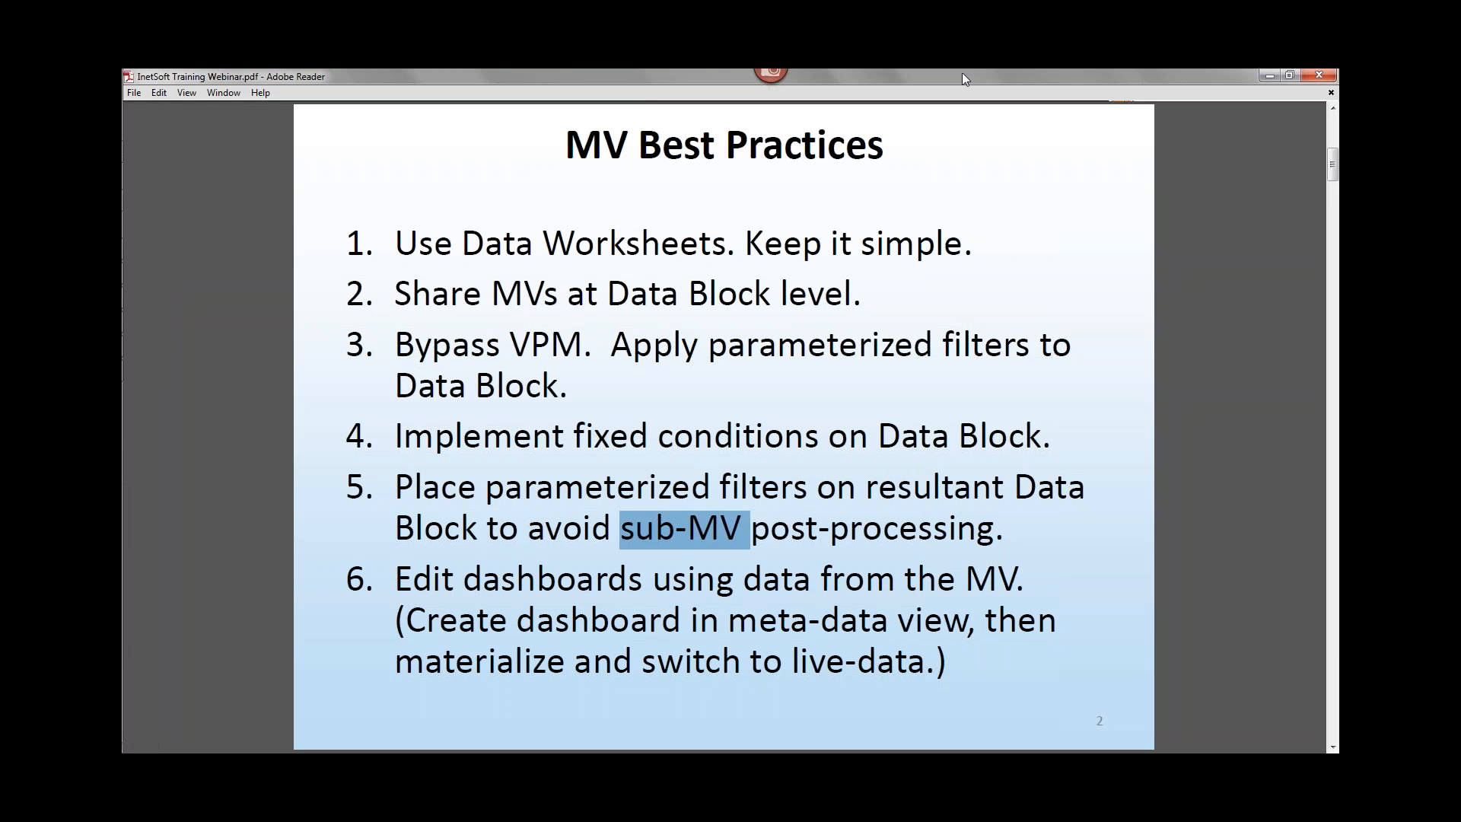
left_click(996, 257)
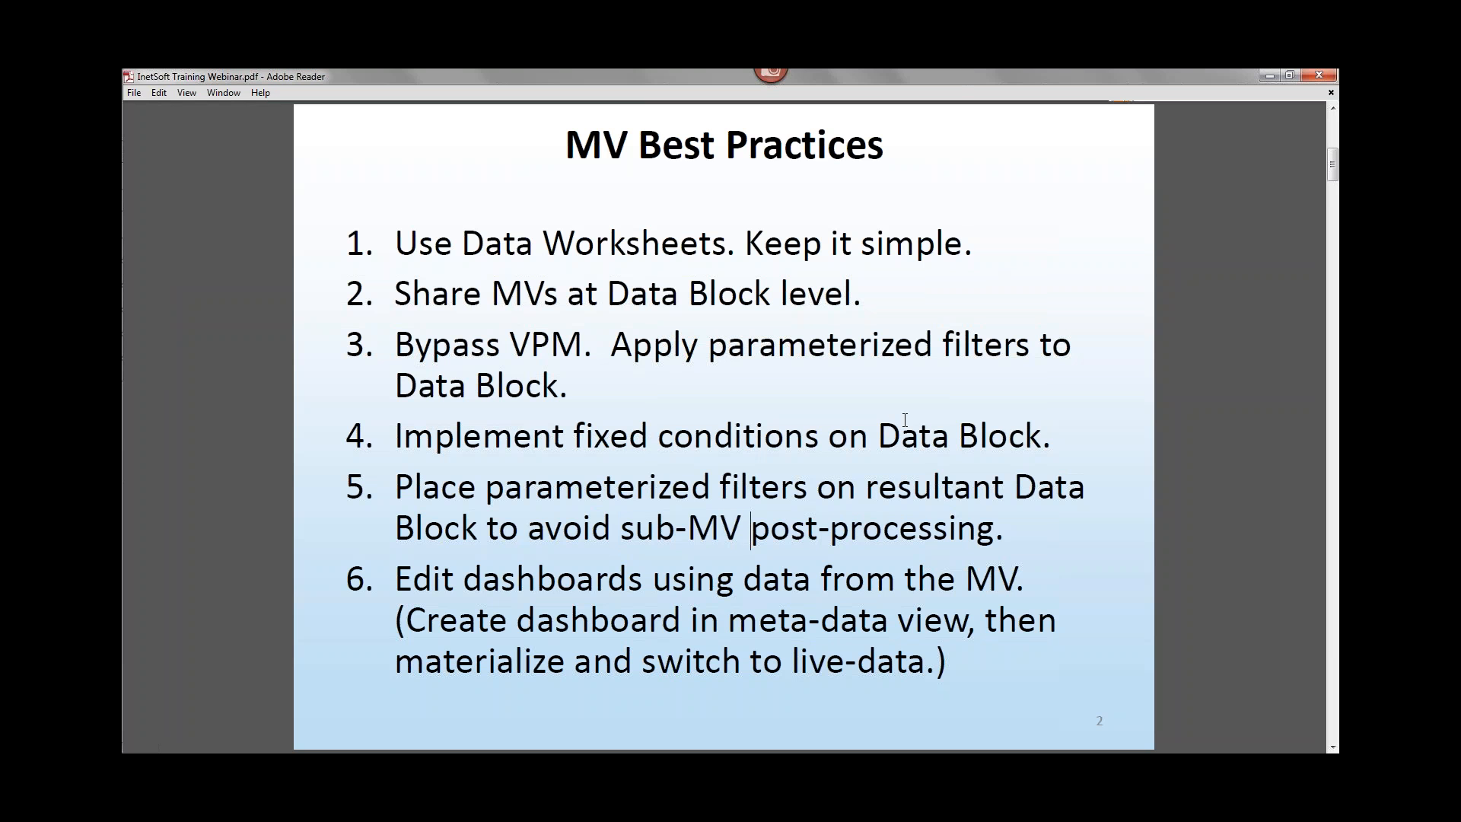
mouse_move(145, 321)
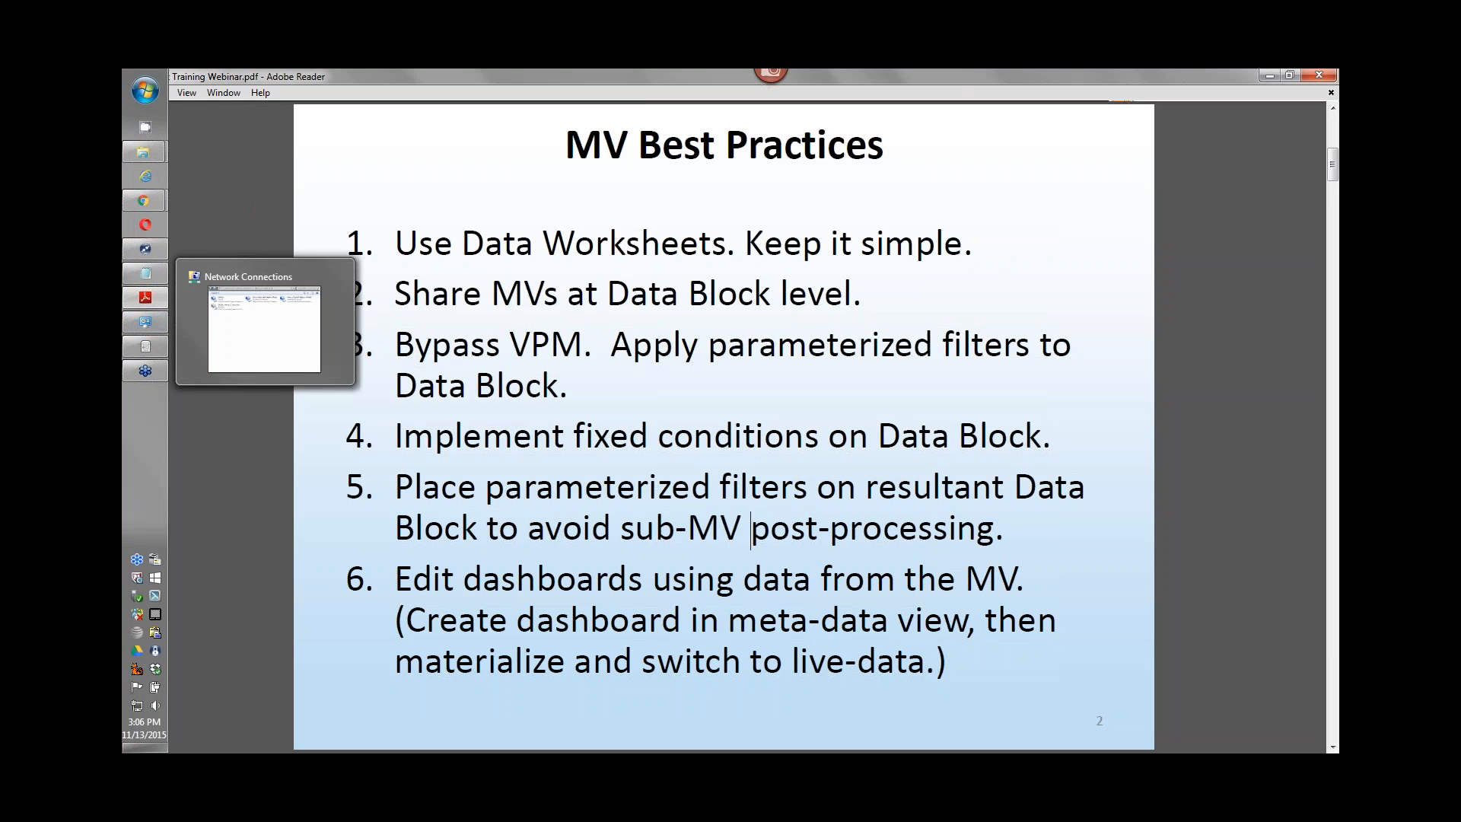